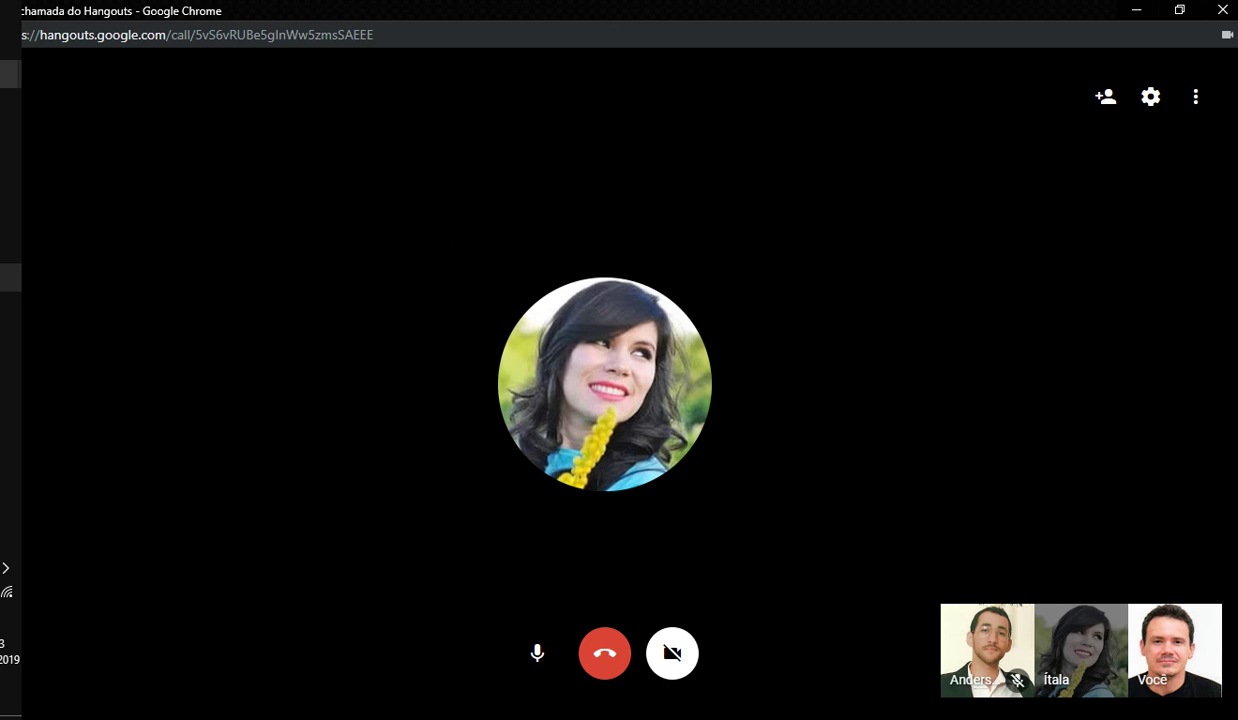
{"action": "left_click", "coordinate": [10, 268]}
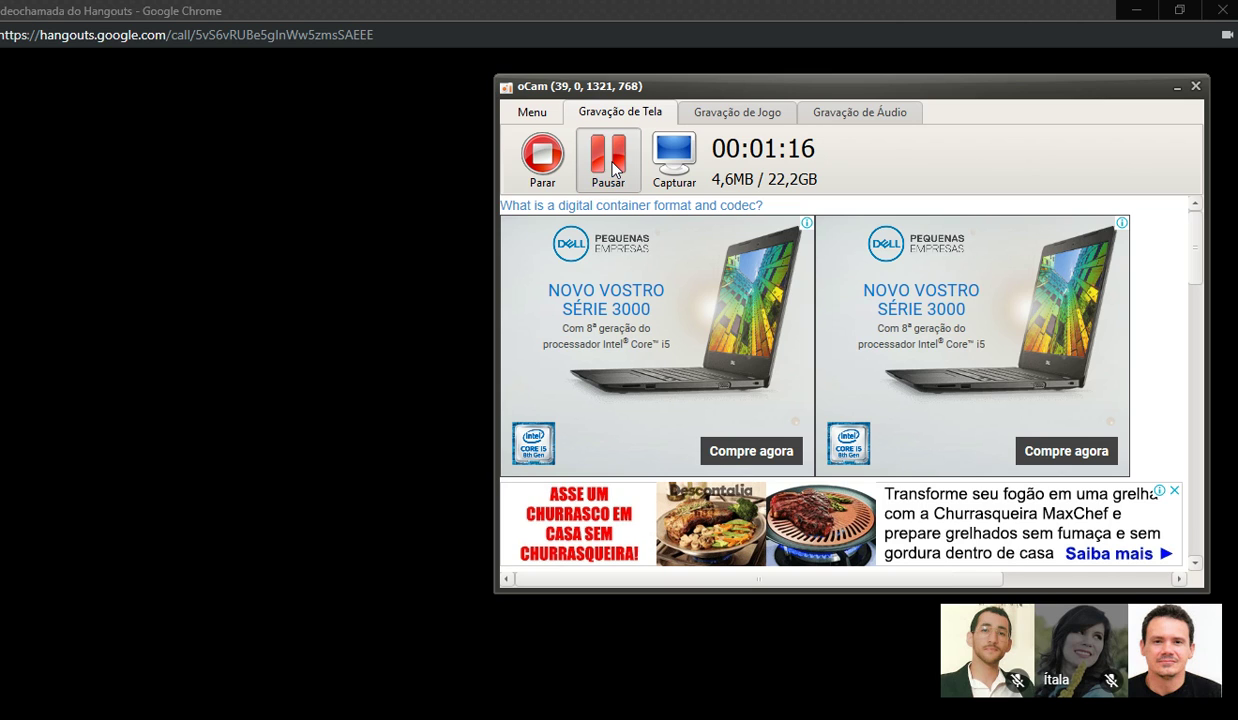
{"action": "mouse_move", "coordinate": [354, 240]}
{"action": "left_click", "coordinate": [356, 240]}
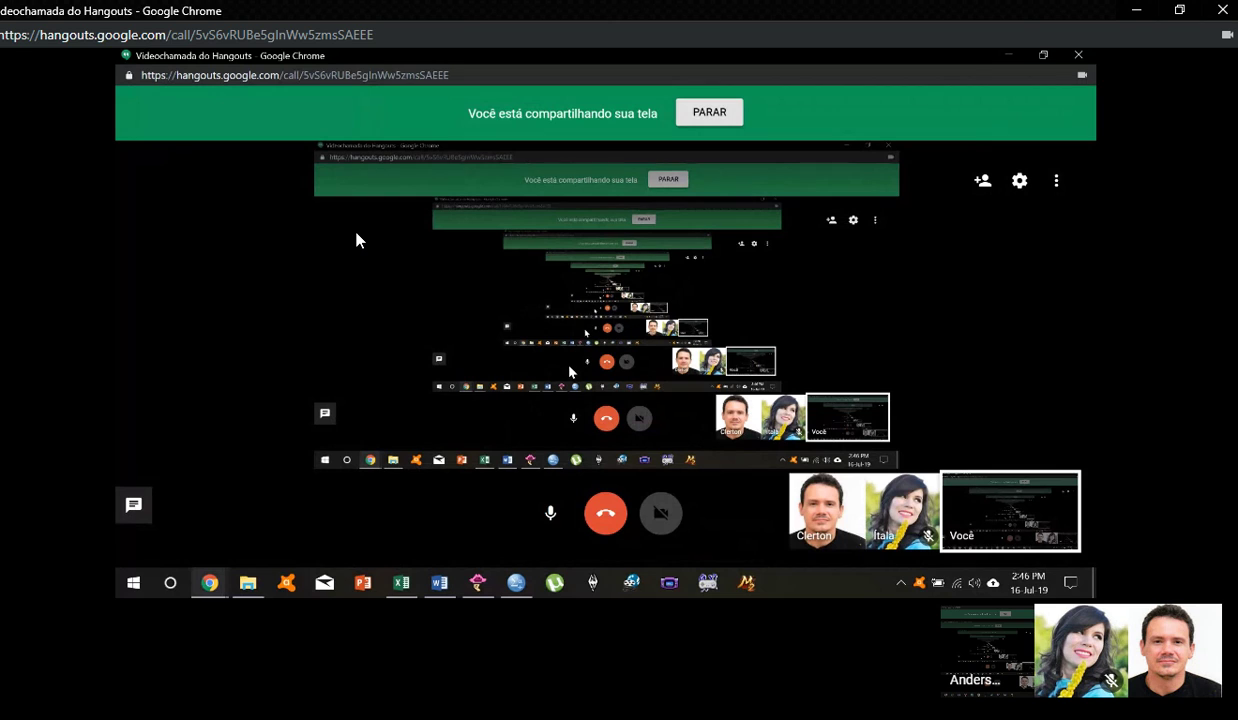
{"action": "key", "text": "XF86AudioRaiseVolume"}
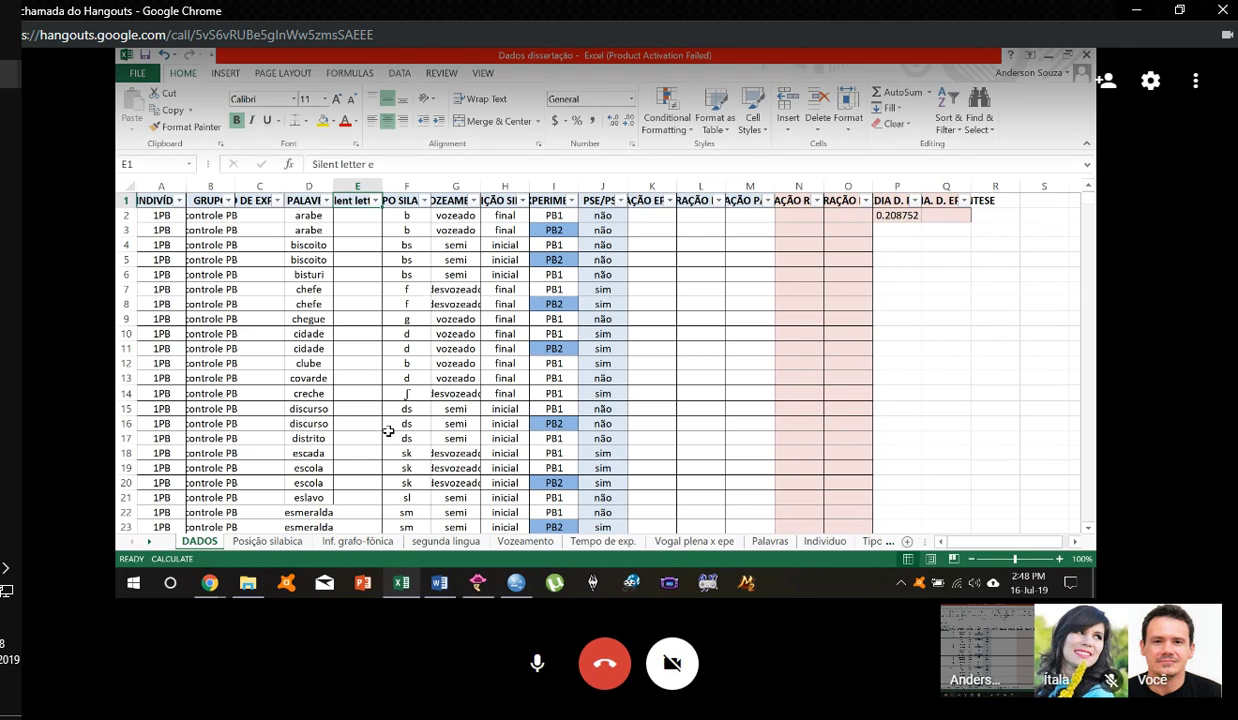
Step: Set the laptop's display brightness level to Sugeridos and return to the shared screen
{"action": "left_click", "coordinate": [10, 591]}
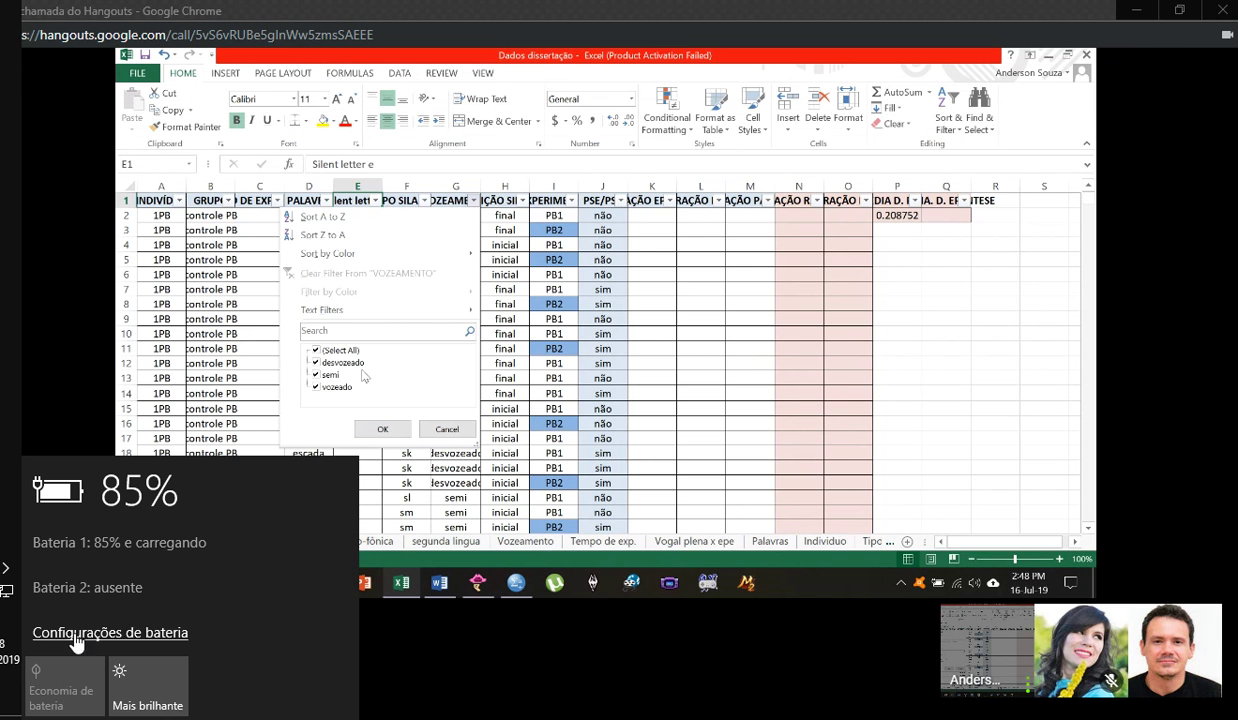
{"action": "left_click", "coordinate": [147, 680]}
{"action": "left_click", "coordinate": [147, 680]}
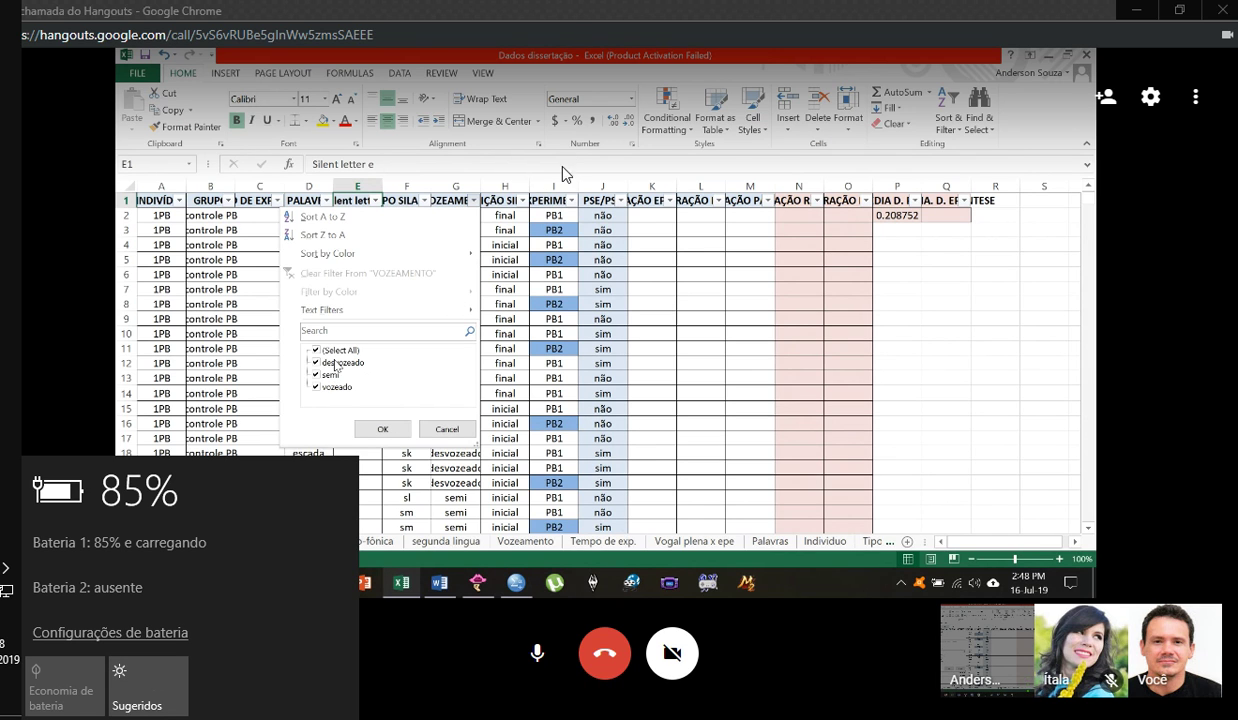
{"action": "left_click", "coordinate": [1133, 302]}
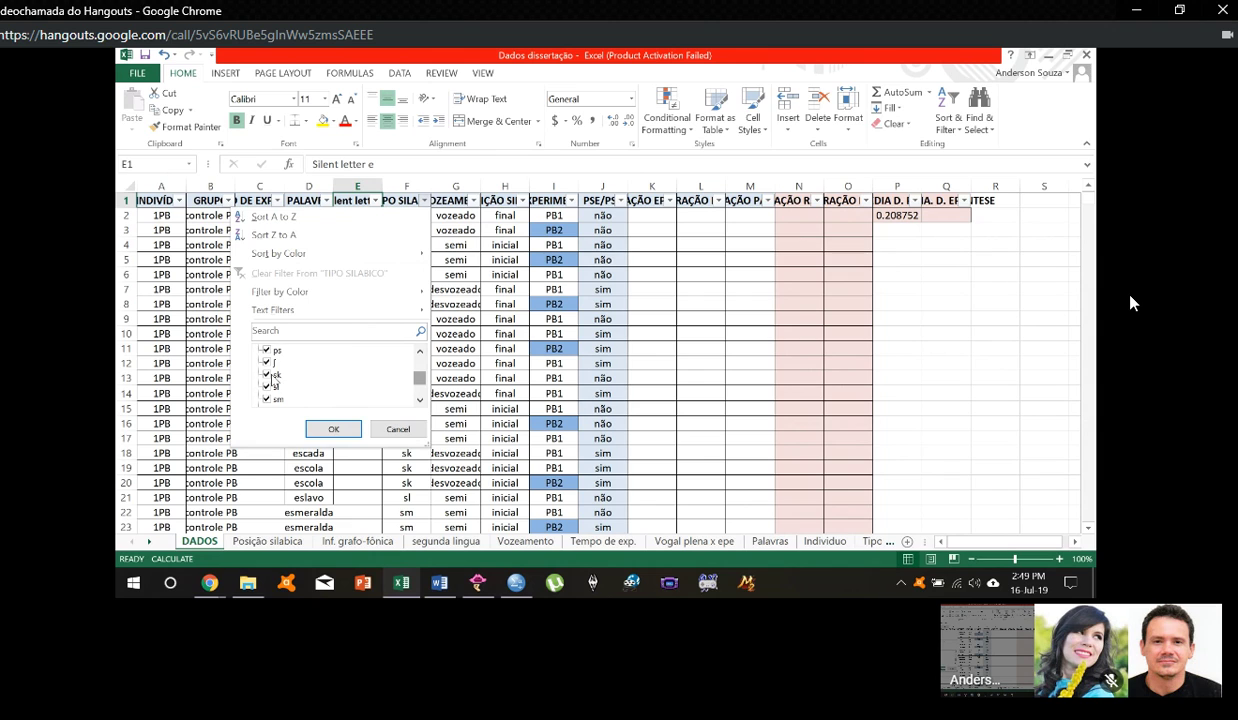
Step: Examine the filter values of the VOZEAMENTO column and leave the data unfiltered
{"action": "left_click", "coordinate": [398, 429]}
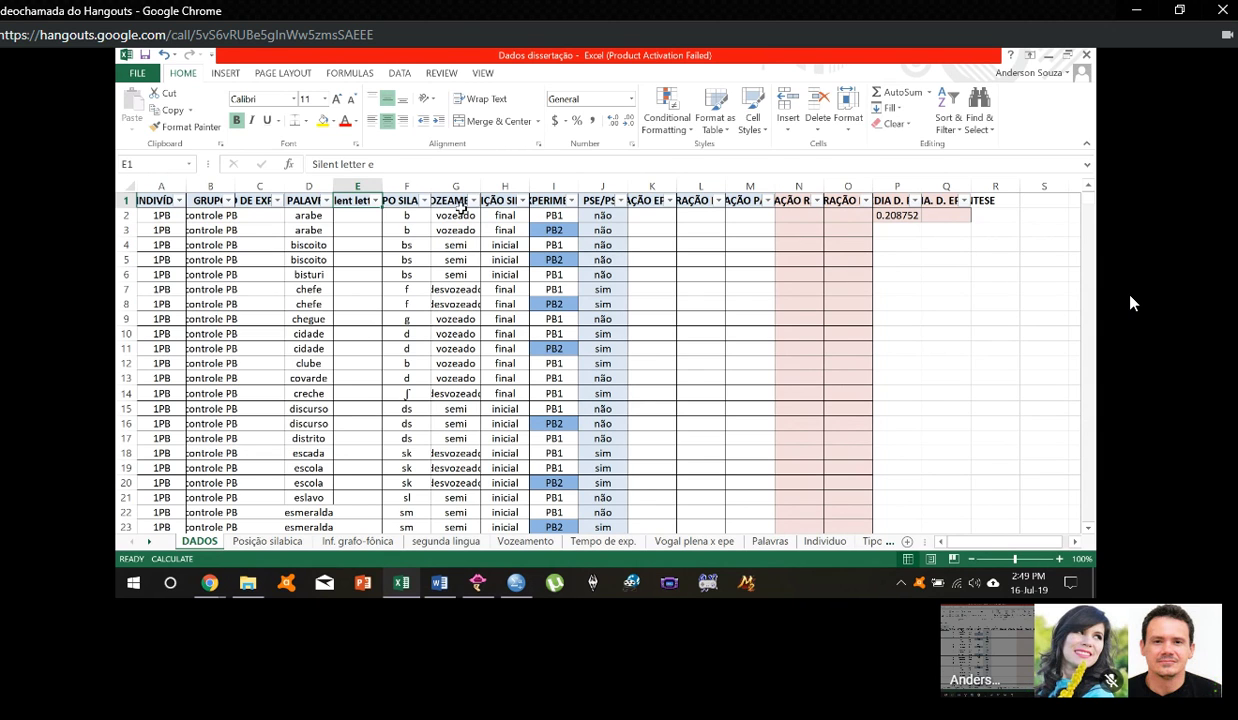
{"action": "left_click", "coordinate": [471, 200]}
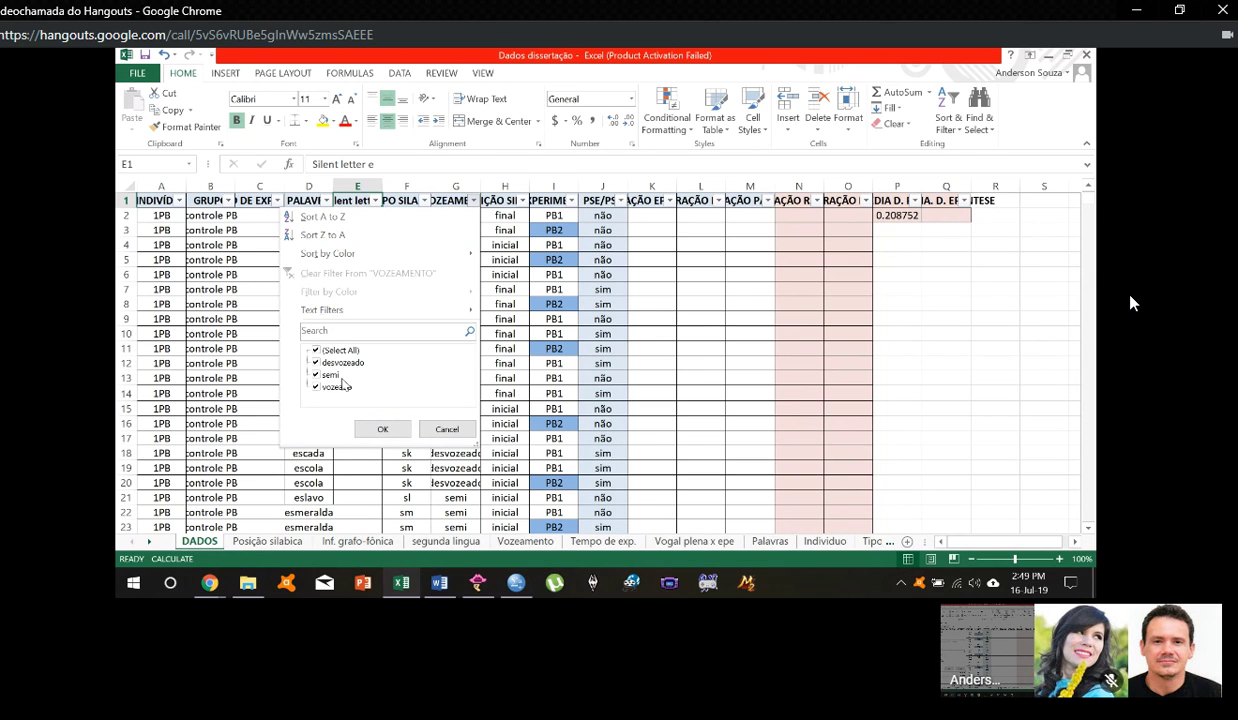
{"action": "left_click", "coordinate": [442, 429]}
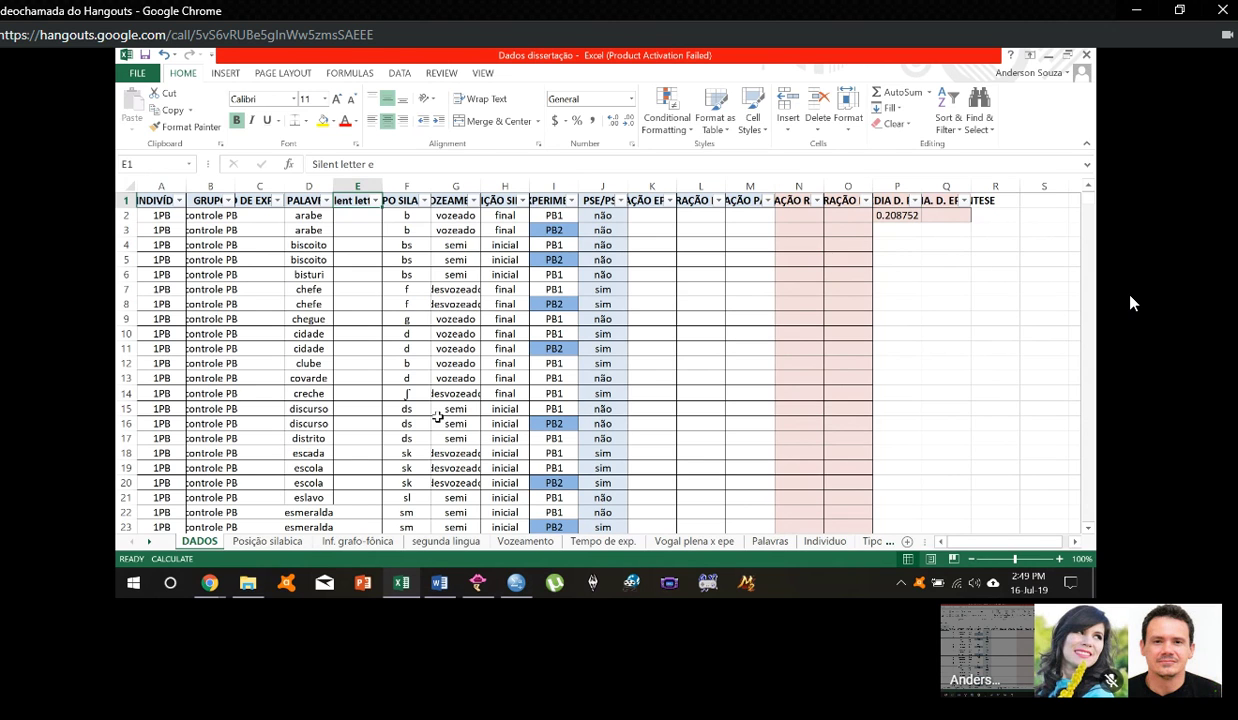
Step: Examine the filter values of the TIPO SILABICO column down to the consonant clusters starting with s, leaving it unfiltered
{"action": "left_click", "coordinate": [425, 201]}
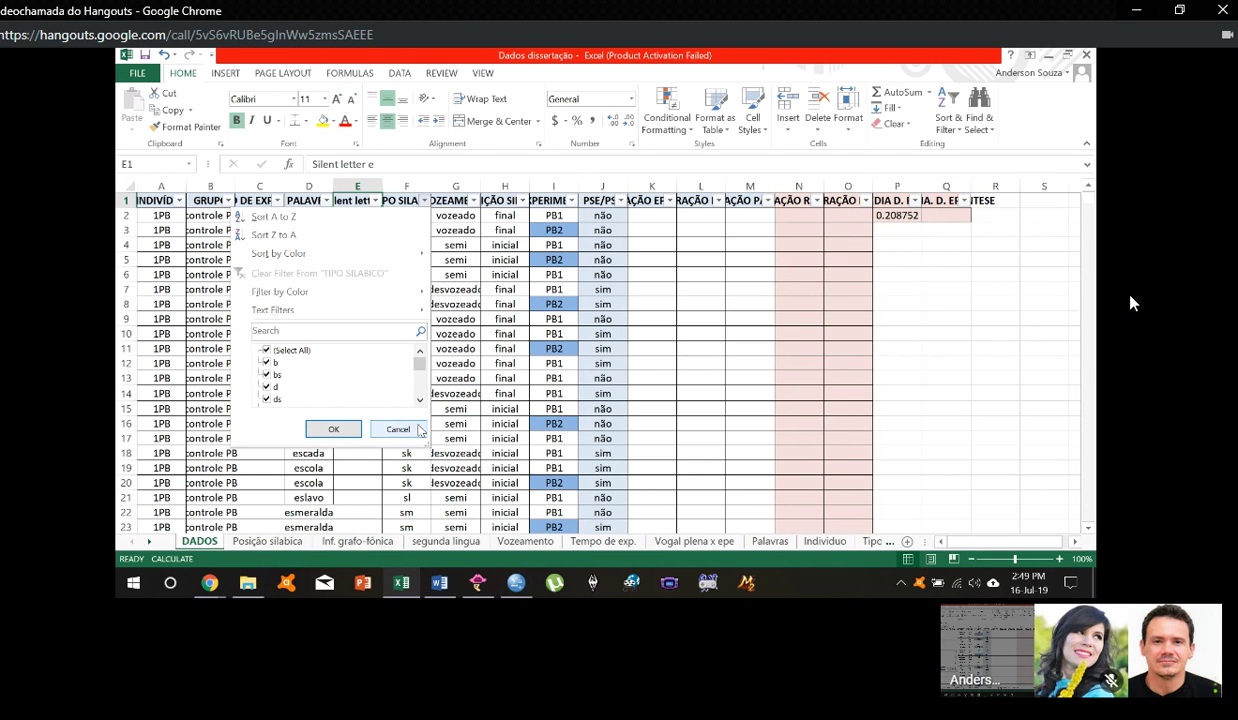
{"action": "left_click", "coordinate": [412, 427]}
{"action": "left_click", "coordinate": [425, 201]}
{"action": "left_click_drag", "start_coordinate": [420, 352], "coordinate": [421, 383]}
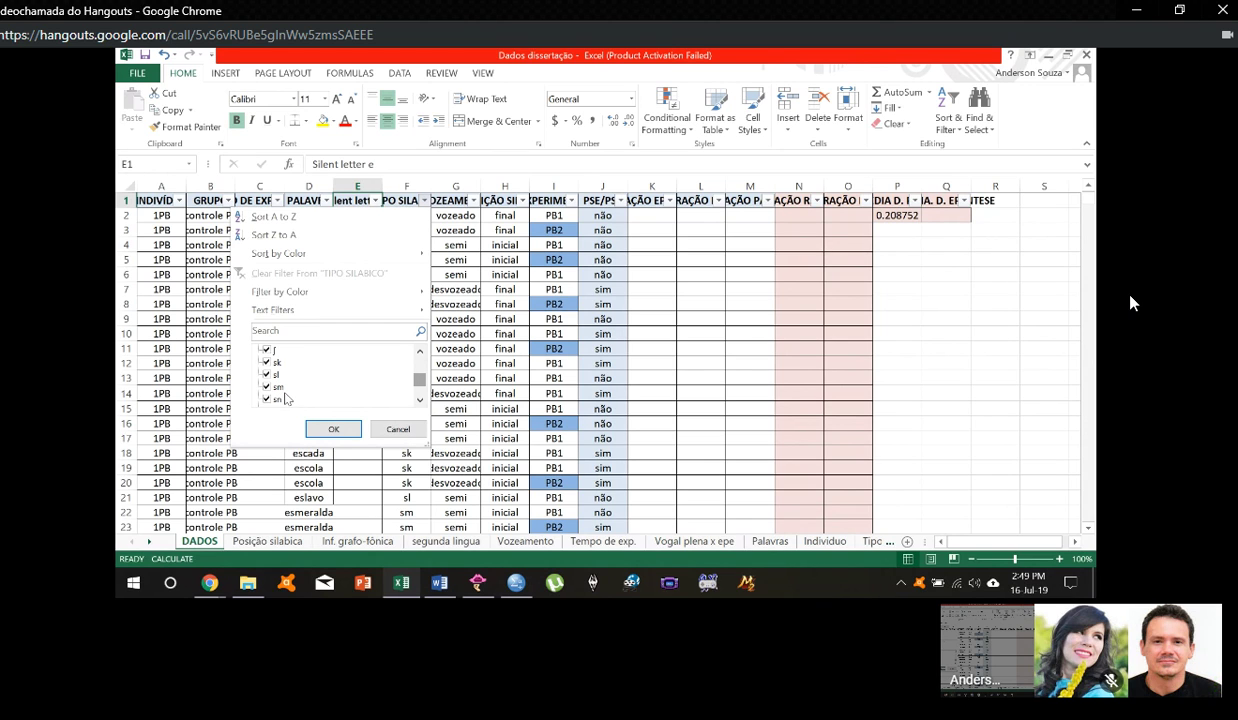
{"action": "left_click", "coordinate": [398, 429]}
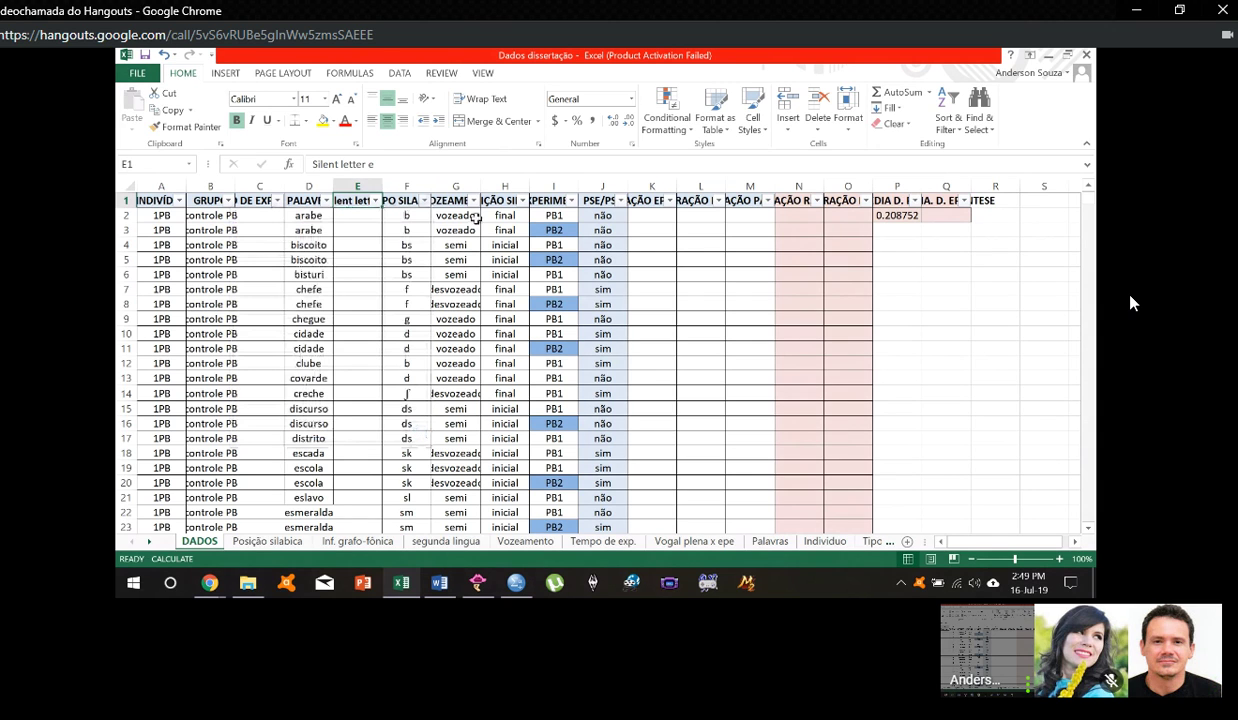
Step: Point out the bs cells F4:F6 and ds cells F15:F17 in the syllable type column, and the voicing value in G2
{"action": "left_click_drag", "start_coordinate": [407, 230], "coordinate": [407, 274]}
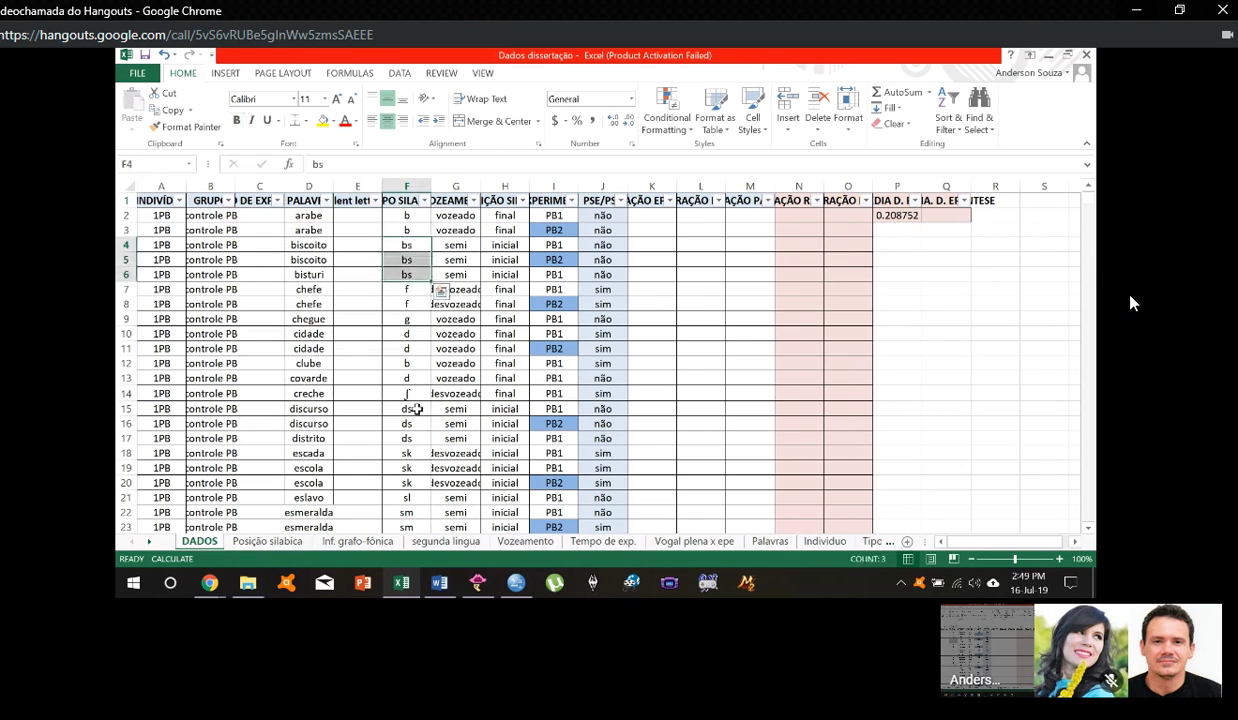
{"action": "left_click_drag", "start_coordinate": [415, 409], "coordinate": [408, 438]}
{"action": "left_click", "coordinate": [465, 218]}
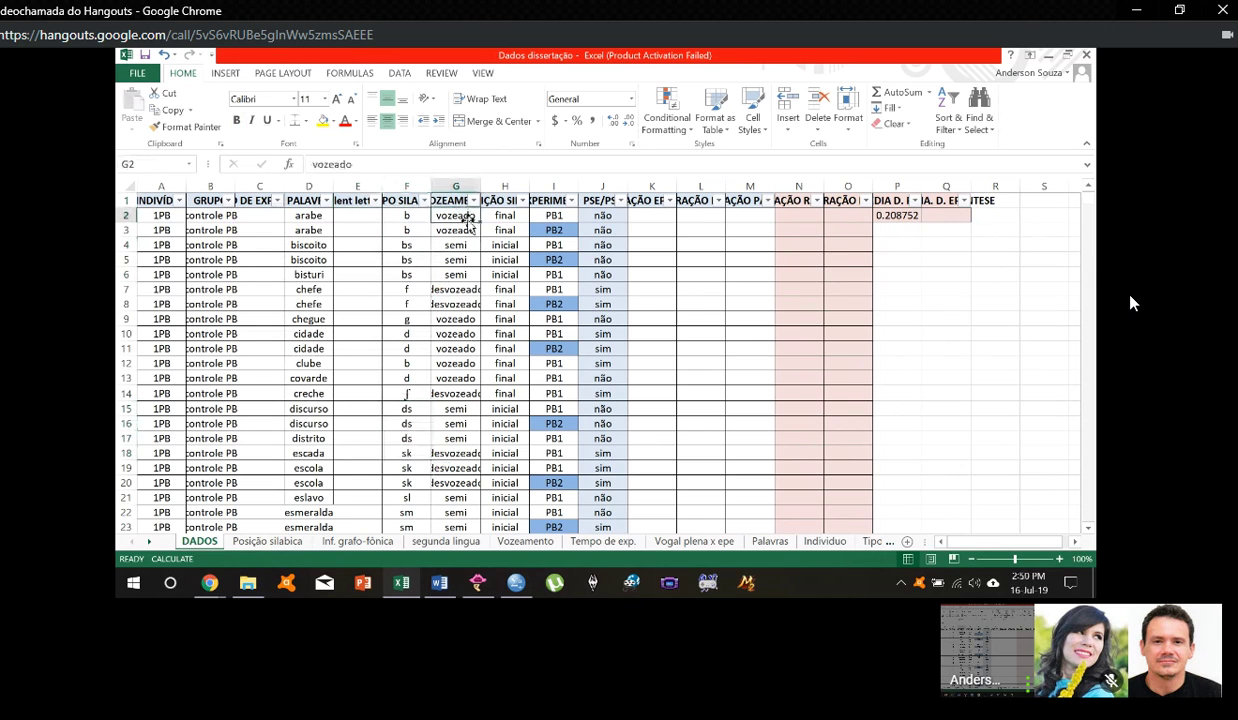
Step: Examine the filter values of the POSIÇÃO SILABICA and EXPERIMENTO columns without applying a filter
{"action": "left_click", "coordinate": [523, 200]}
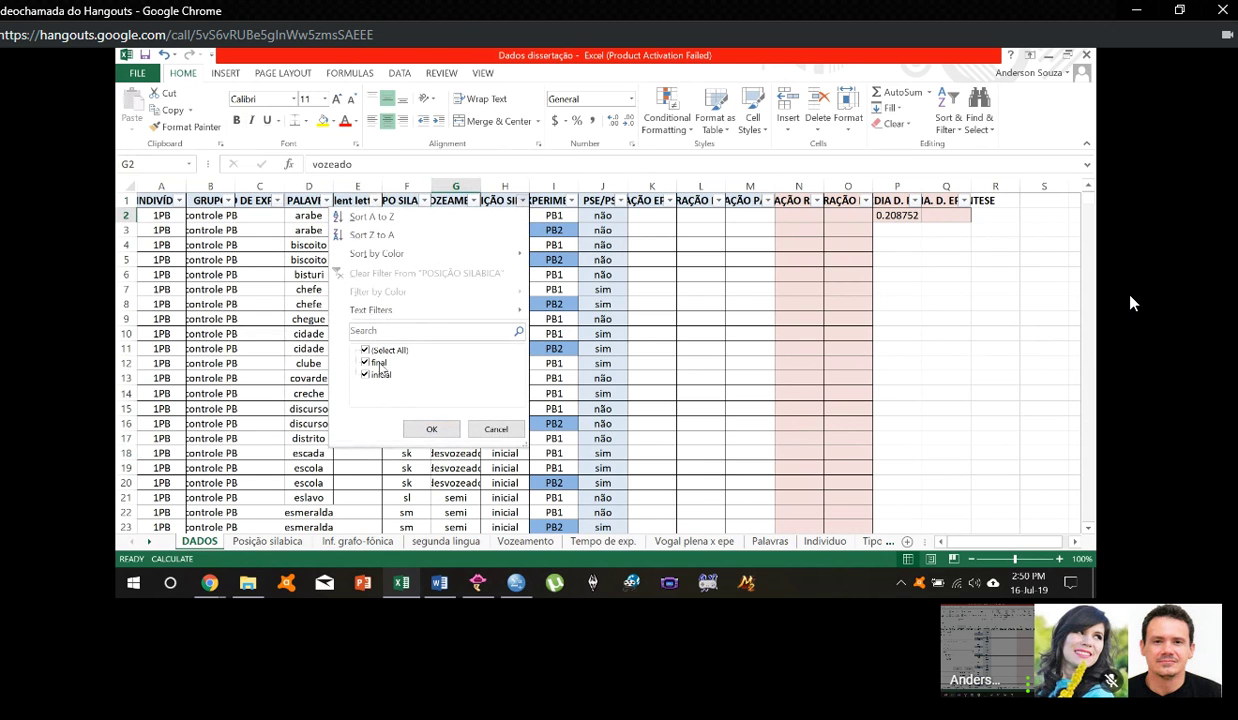
{"action": "left_click", "coordinate": [496, 429]}
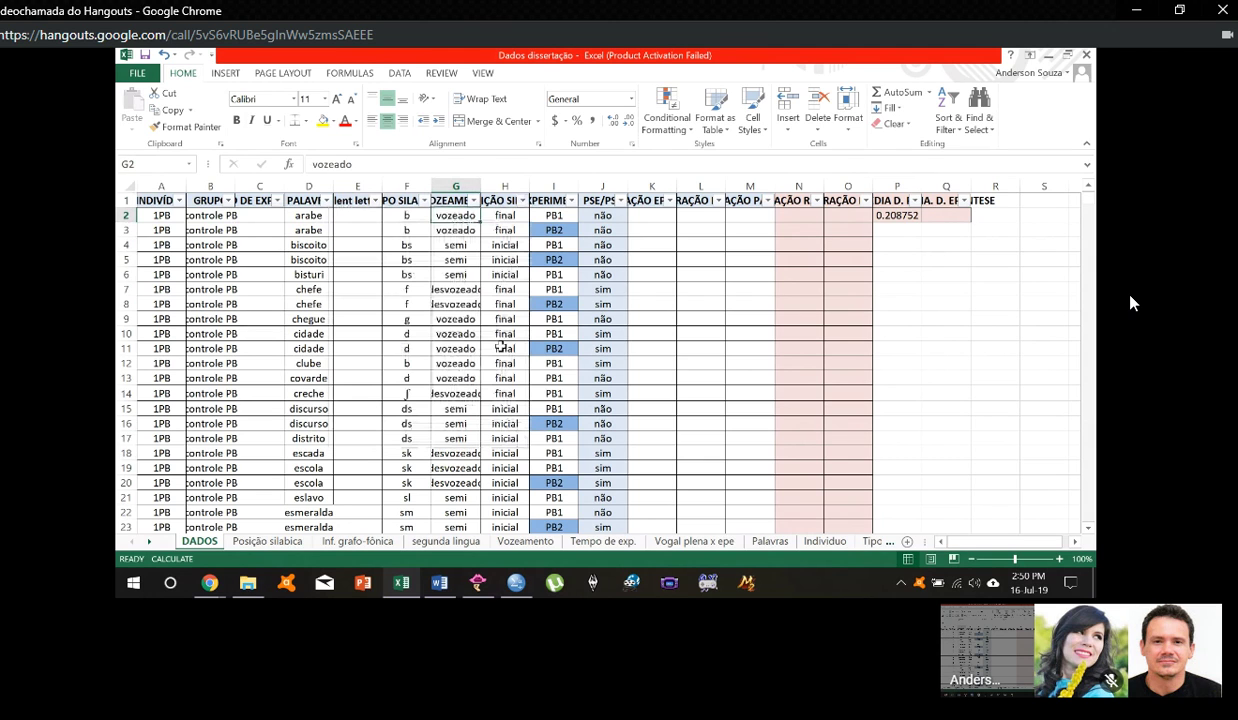
{"action": "left_click", "coordinate": [572, 201]}
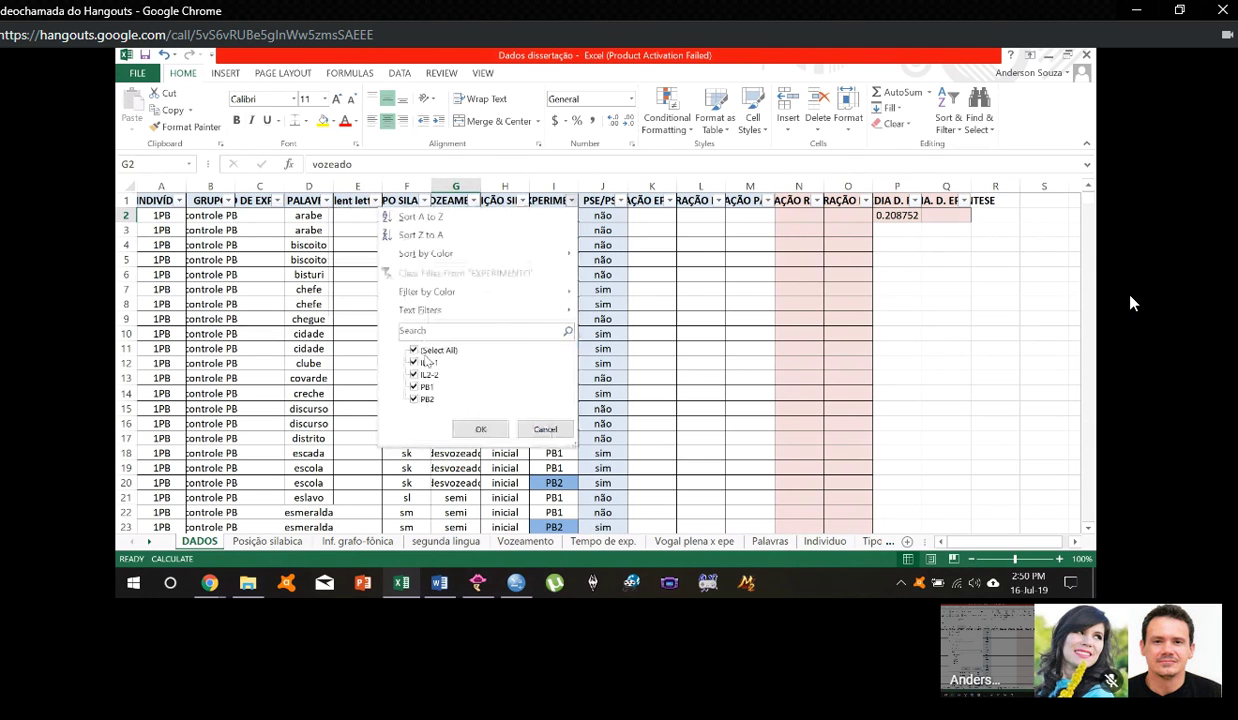
{"action": "left_click", "coordinate": [545, 429]}
Step: Examine the não and sim filter values of the PSE/PSA column and leave it unfiltered
{"action": "left_click", "coordinate": [621, 201]}
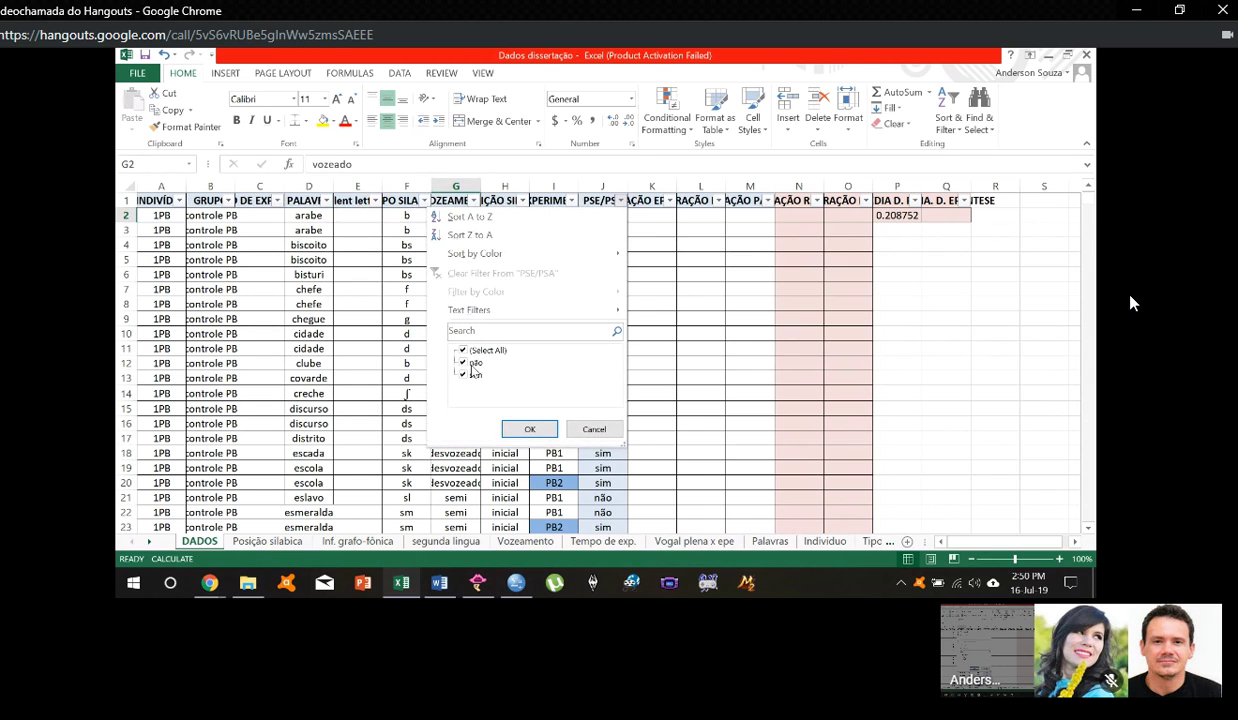
{"action": "left_click", "coordinate": [620, 429]}
{"action": "left_click", "coordinate": [619, 200]}
{"action": "left_click", "coordinate": [463, 374]}
{"action": "left_click", "coordinate": [463, 374]}
{"action": "left_click", "coordinate": [589, 430]}
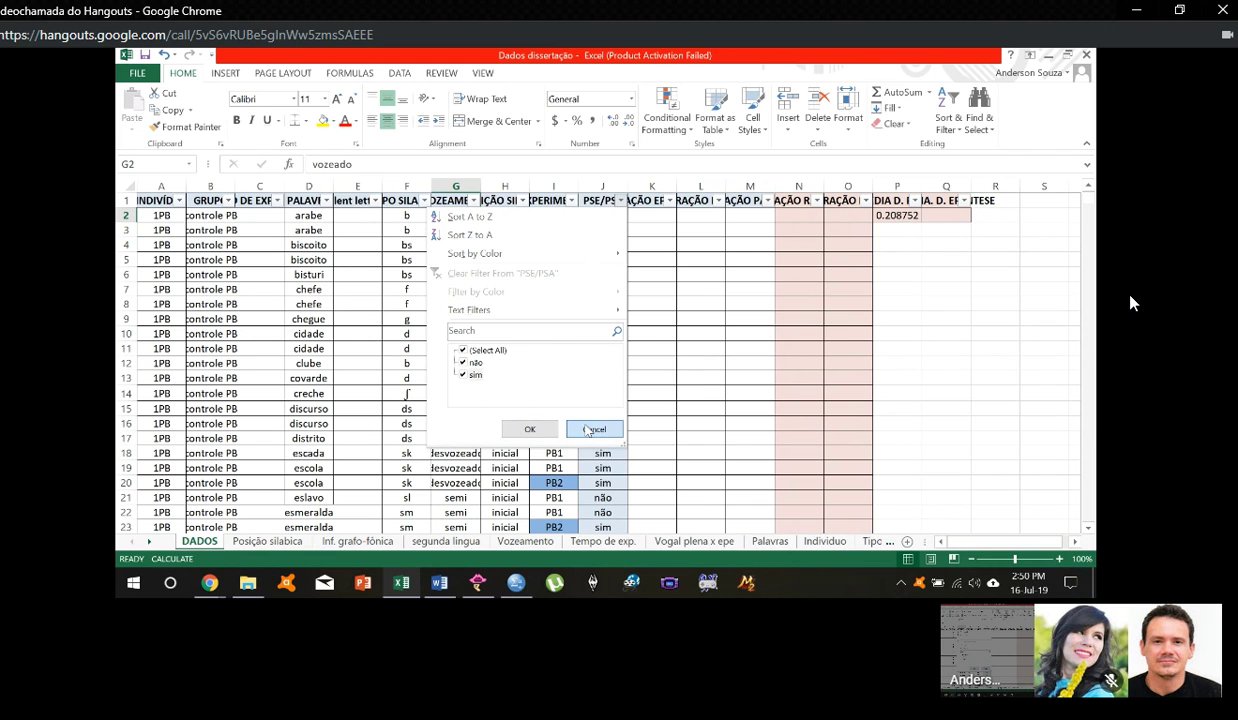
Step: Try different não and sim selections in the PSE/PSA filter and discard them
{"action": "left_click", "coordinate": [620, 200]}
{"action": "left_click", "coordinate": [478, 375]}
{"action": "left_click", "coordinate": [476, 363]}
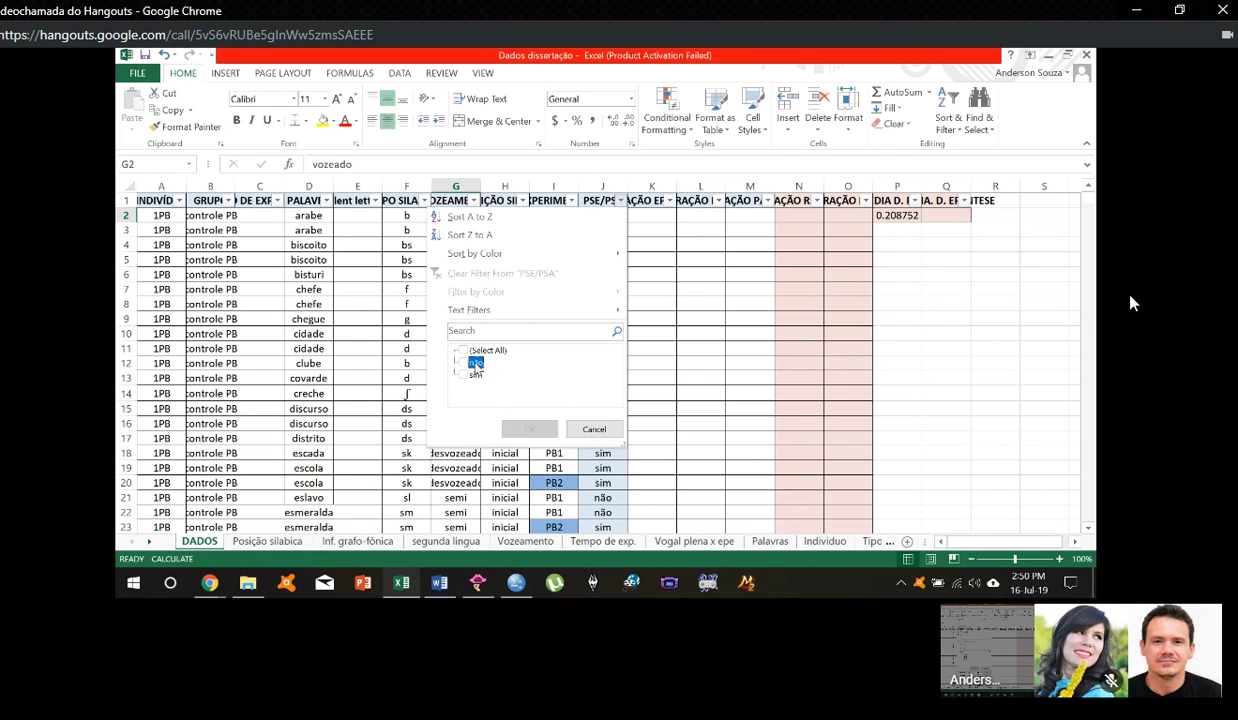
{"action": "left_click", "coordinate": [476, 363]}
{"action": "left_click", "coordinate": [478, 375]}
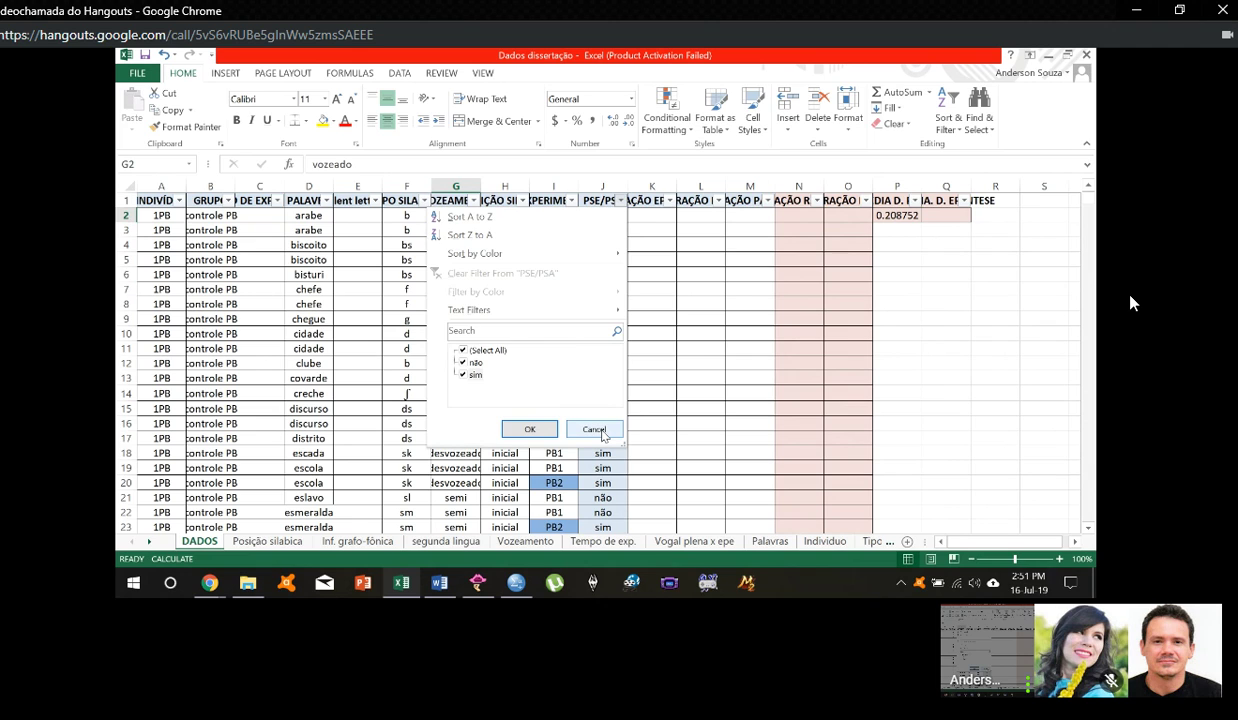
{"action": "left_click", "coordinate": [462, 362]}
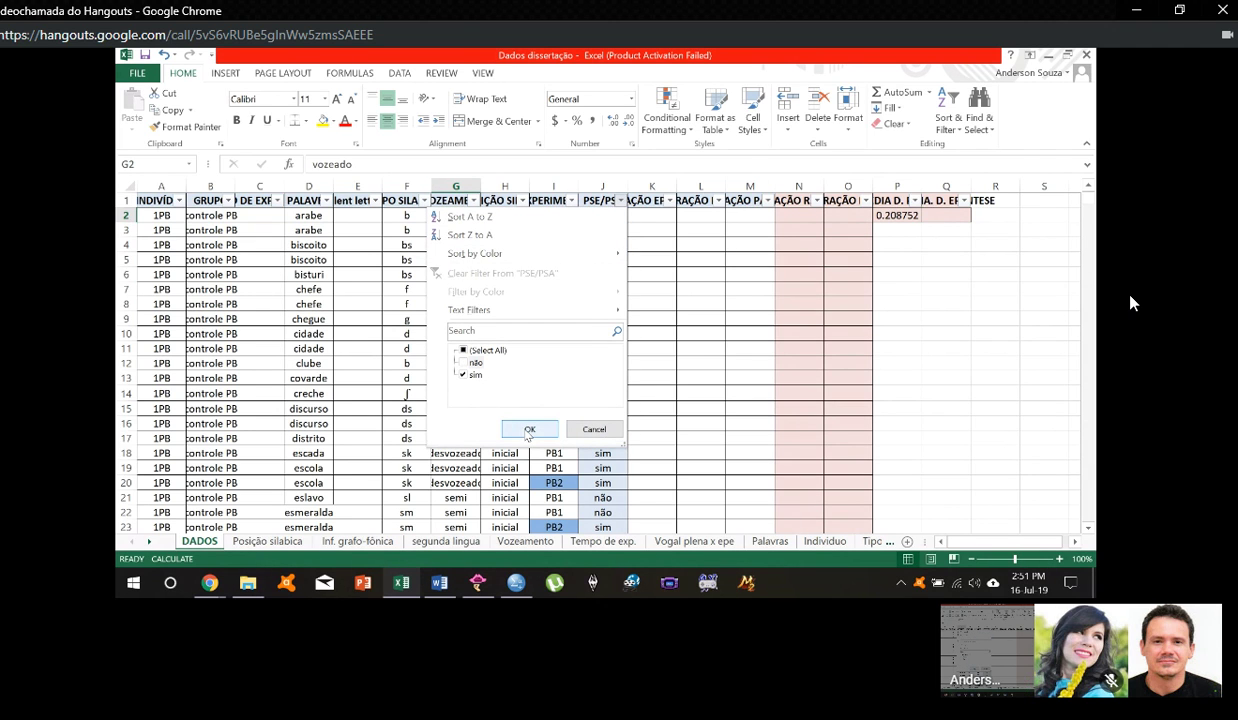
{"action": "left_click", "coordinate": [466, 362]}
{"action": "left_click", "coordinate": [594, 429]}
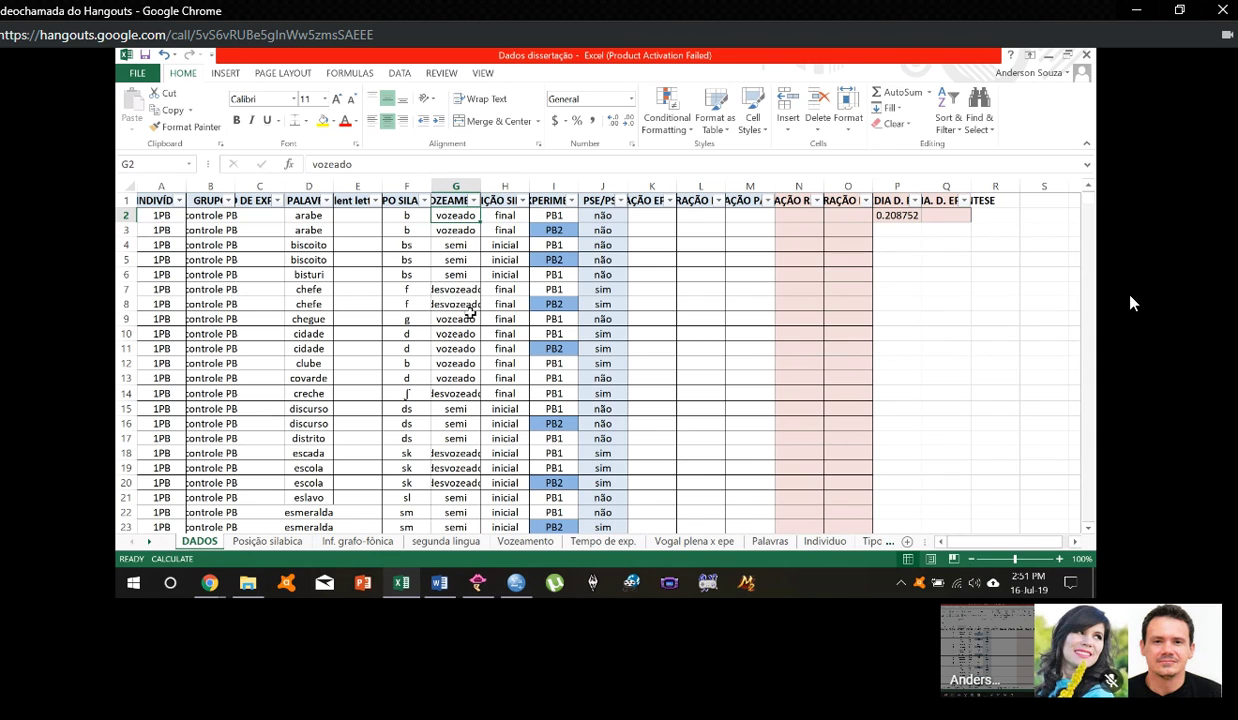
Step: Compare the PSE/PSA values for the words chefe in row 8 and chegue in row 9
{"action": "left_click", "coordinate": [312, 302]}
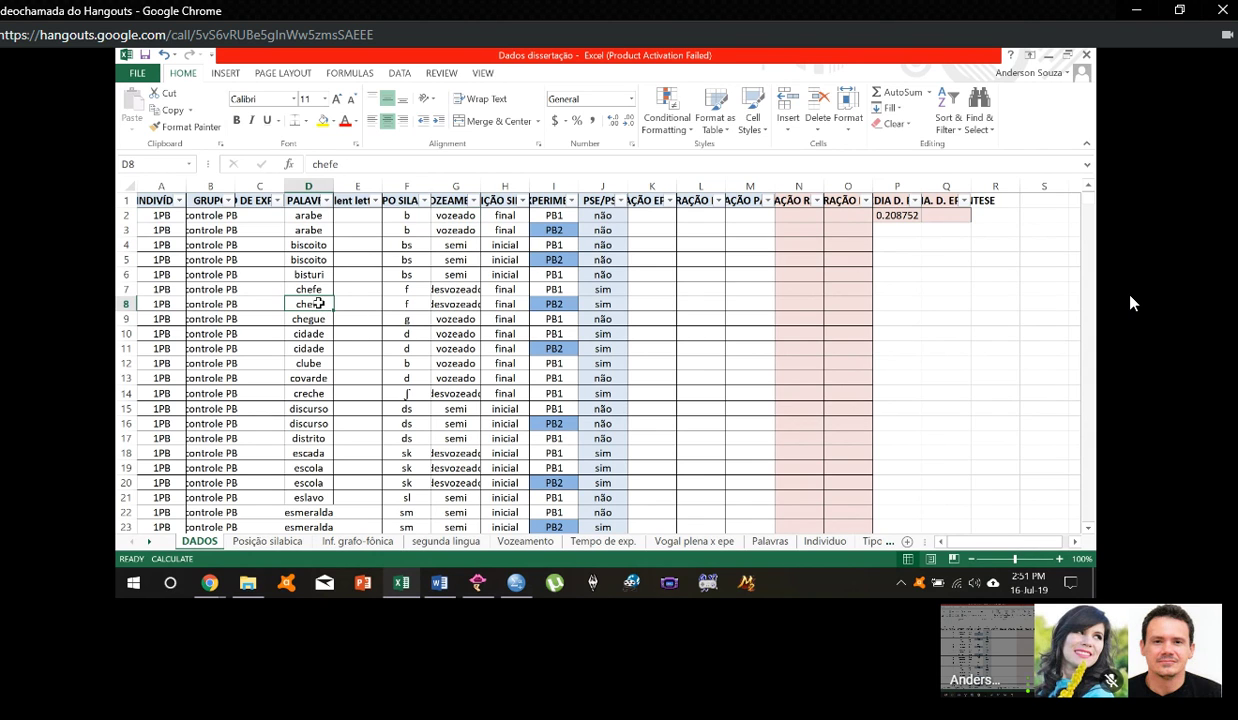
{"action": "left_click", "coordinate": [602, 304]}
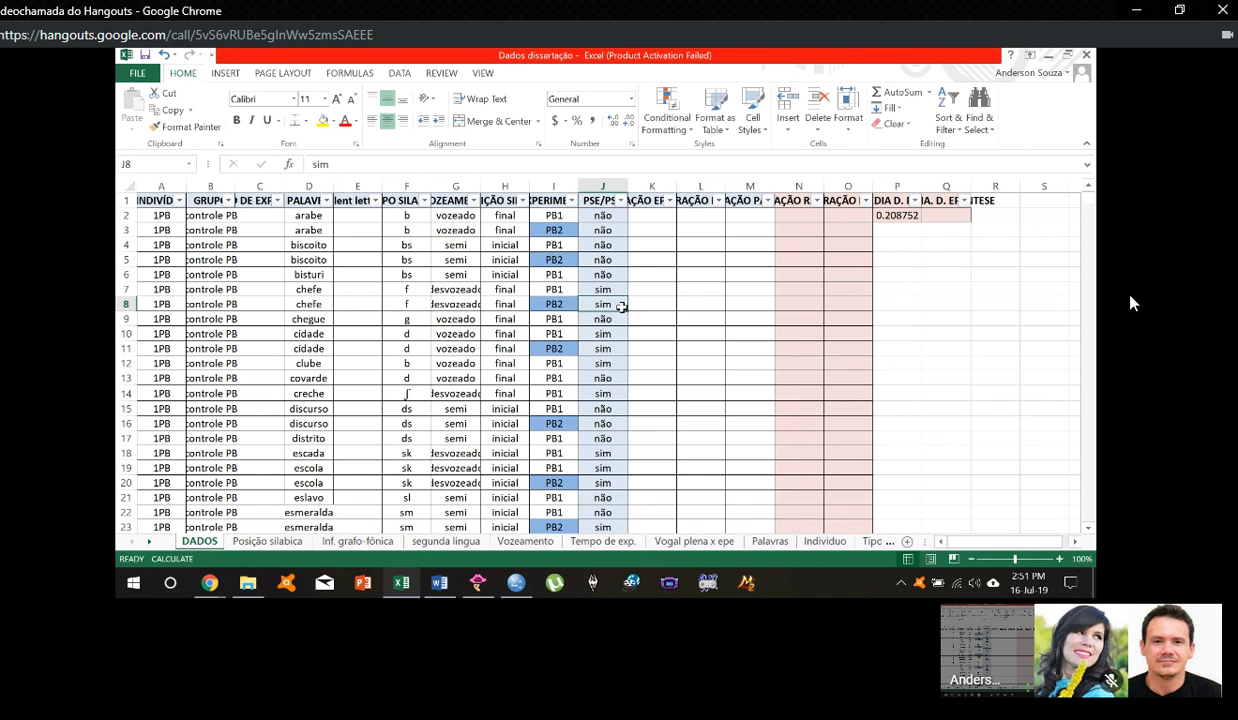
{"action": "left_click", "coordinate": [322, 319]}
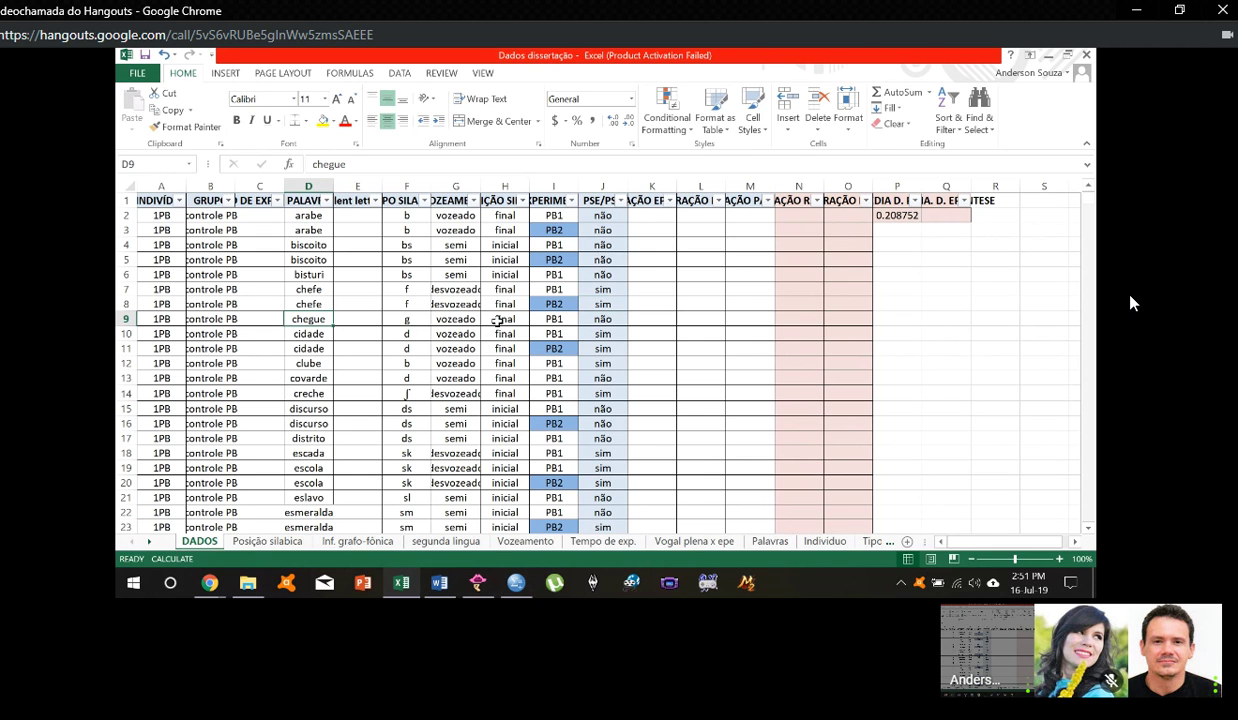
{"action": "scroll", "coordinate": [340, 313], "scroll_direction": "up", "scroll_amount": 1}
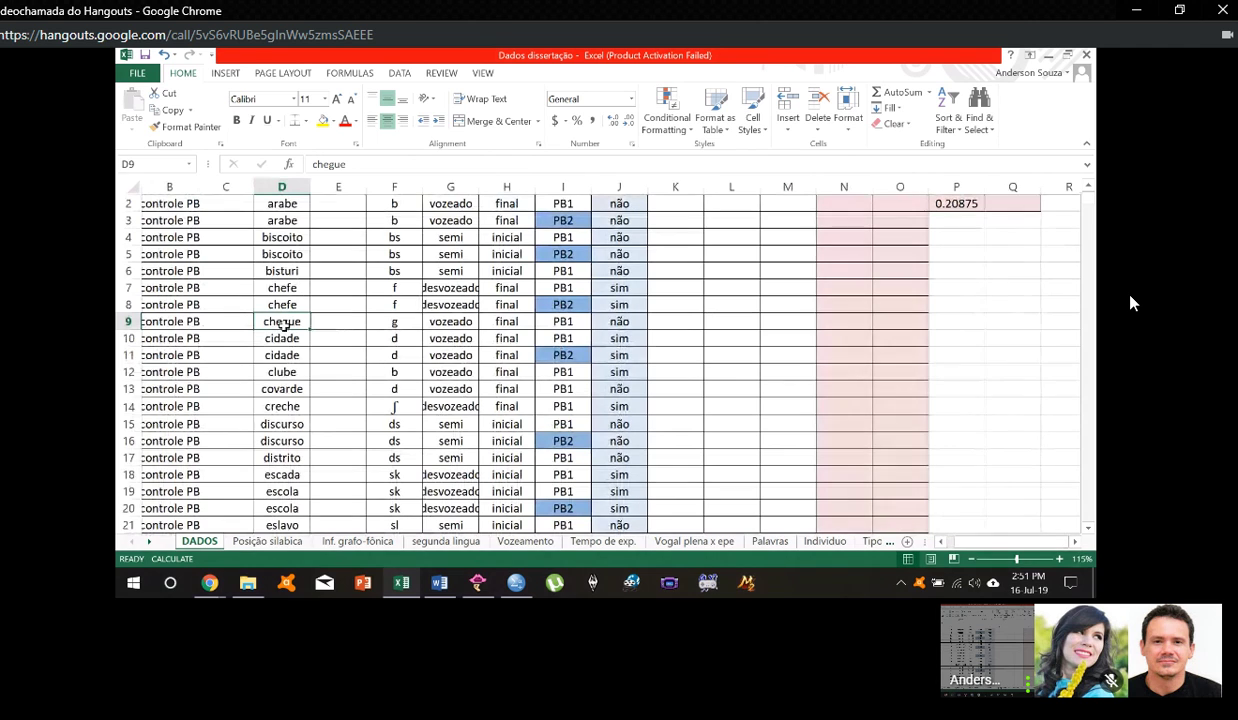
{"action": "left_click", "coordinate": [630, 321]}
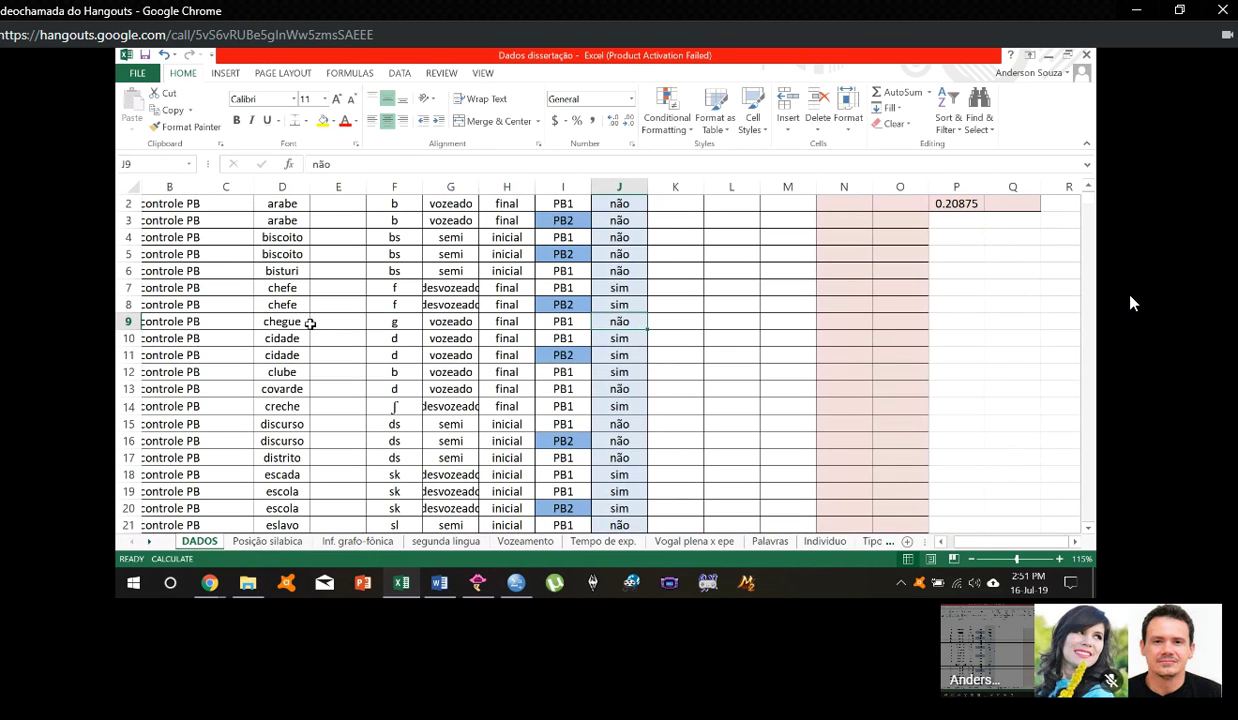
Step: Filter the EXPERIMENTO column to show only the IL2-1 records
{"action": "scroll", "coordinate": [311, 324], "scroll_direction": "up", "scroll_amount": 1}
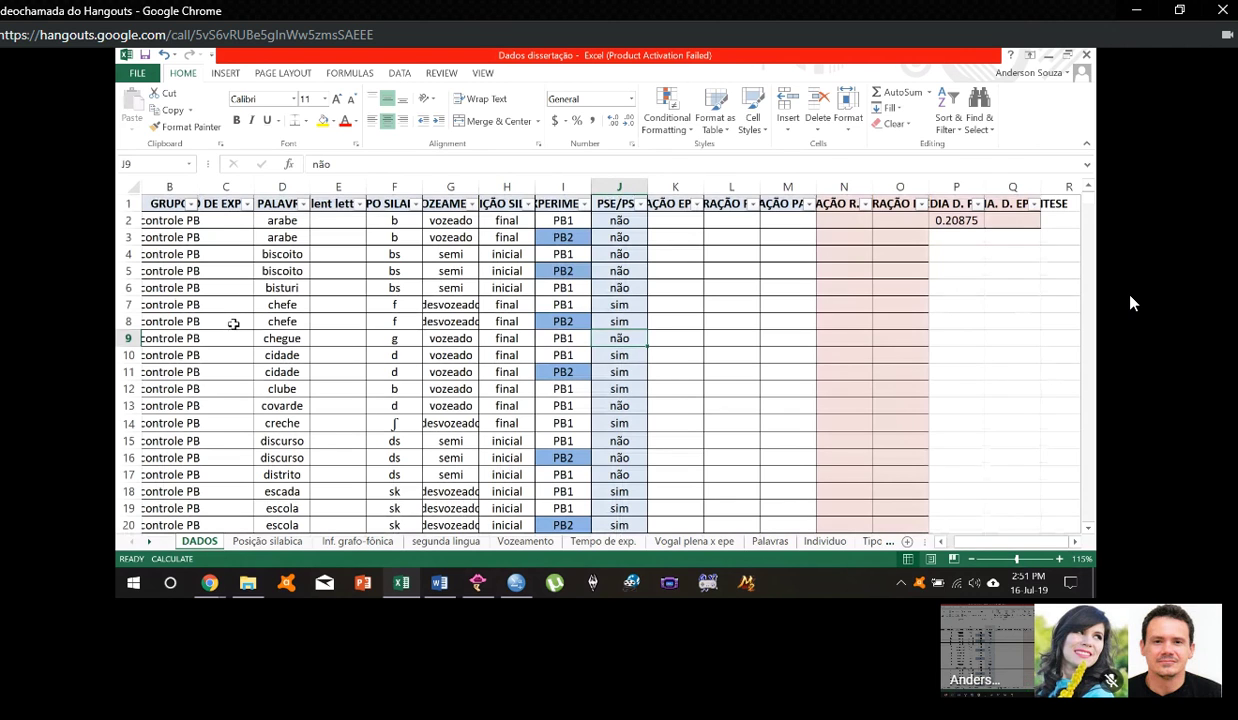
{"action": "left_click", "coordinate": [584, 203]}
{"action": "left_click", "coordinate": [427, 378]}
{"action": "left_click", "coordinate": [427, 391]}
{"action": "left_click", "coordinate": [427, 403]}
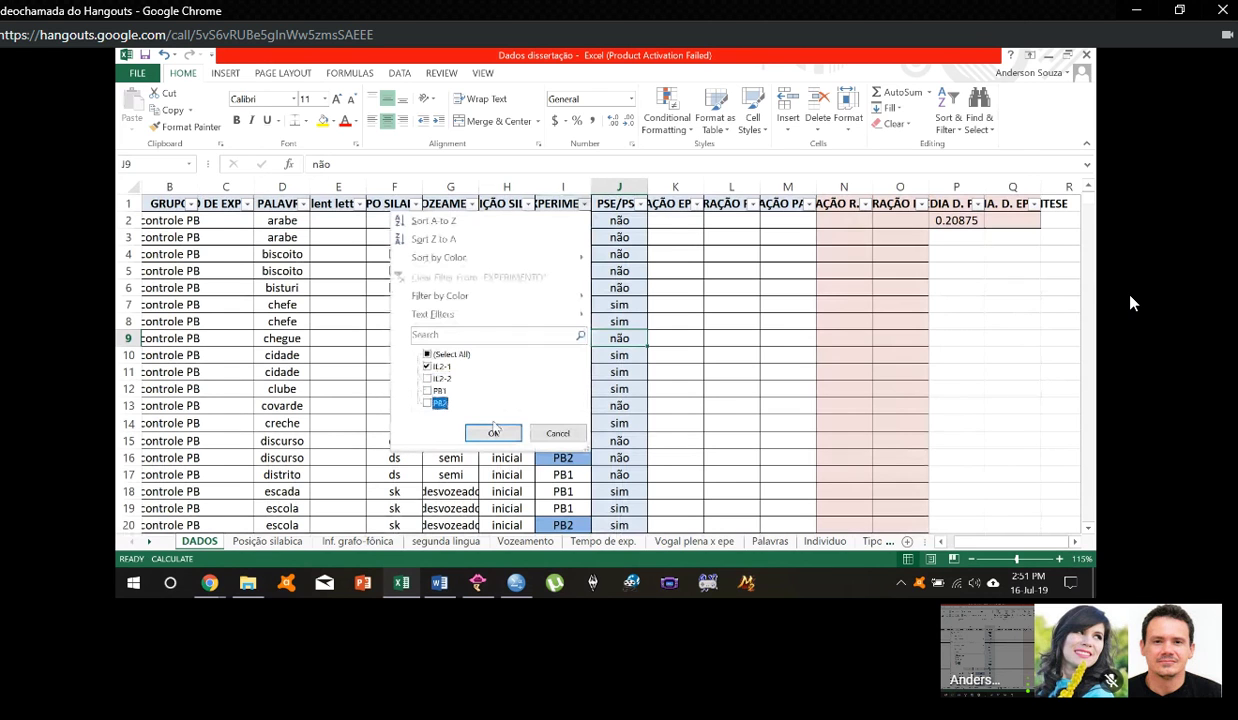
{"action": "left_click", "coordinate": [493, 432]}
Step: Compare the PSE/PSA values for the words back in row 542 and blood in row 543
{"action": "left_click", "coordinate": [282, 220]}
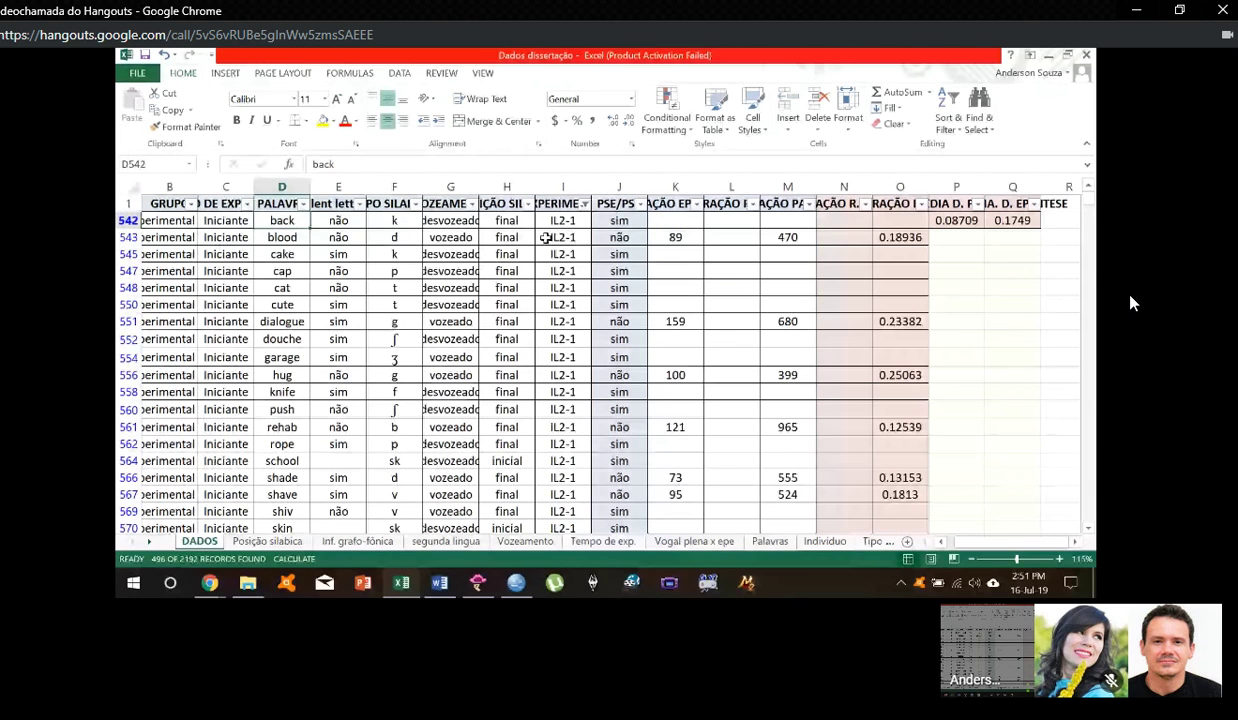
{"action": "left_click", "coordinate": [637, 226]}
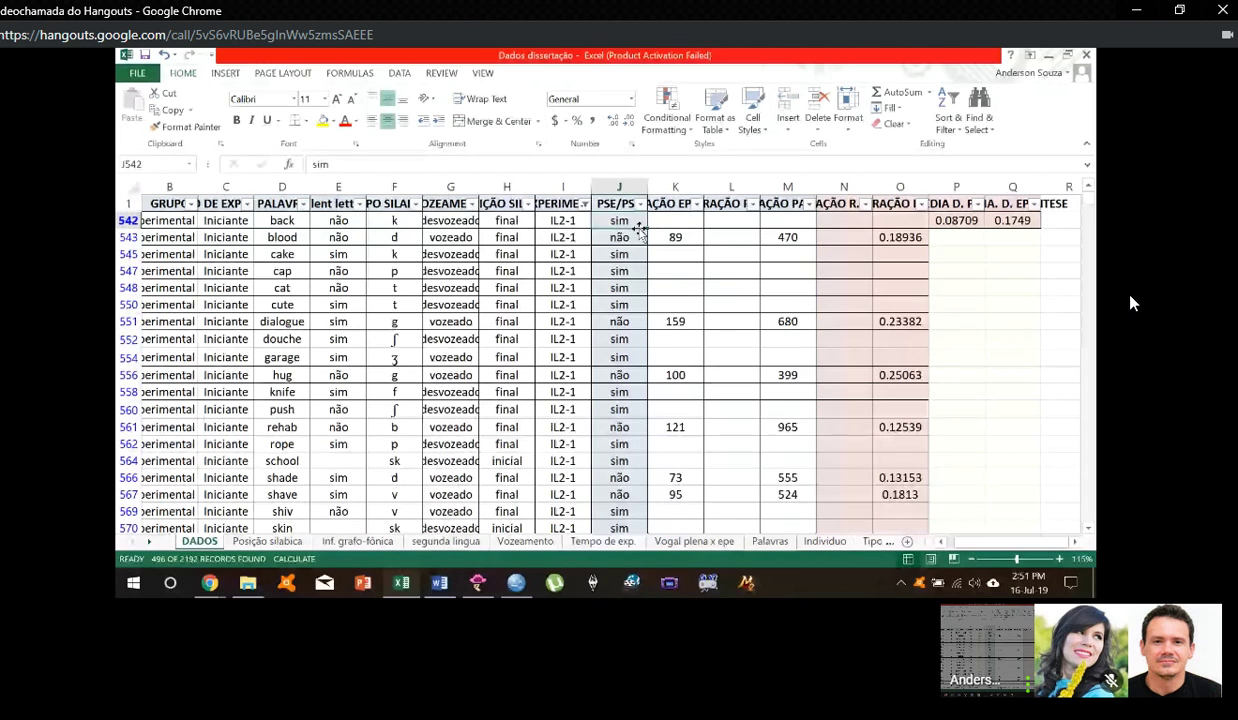
{"action": "left_click", "coordinate": [284, 237]}
{"action": "left_click", "coordinate": [622, 238]}
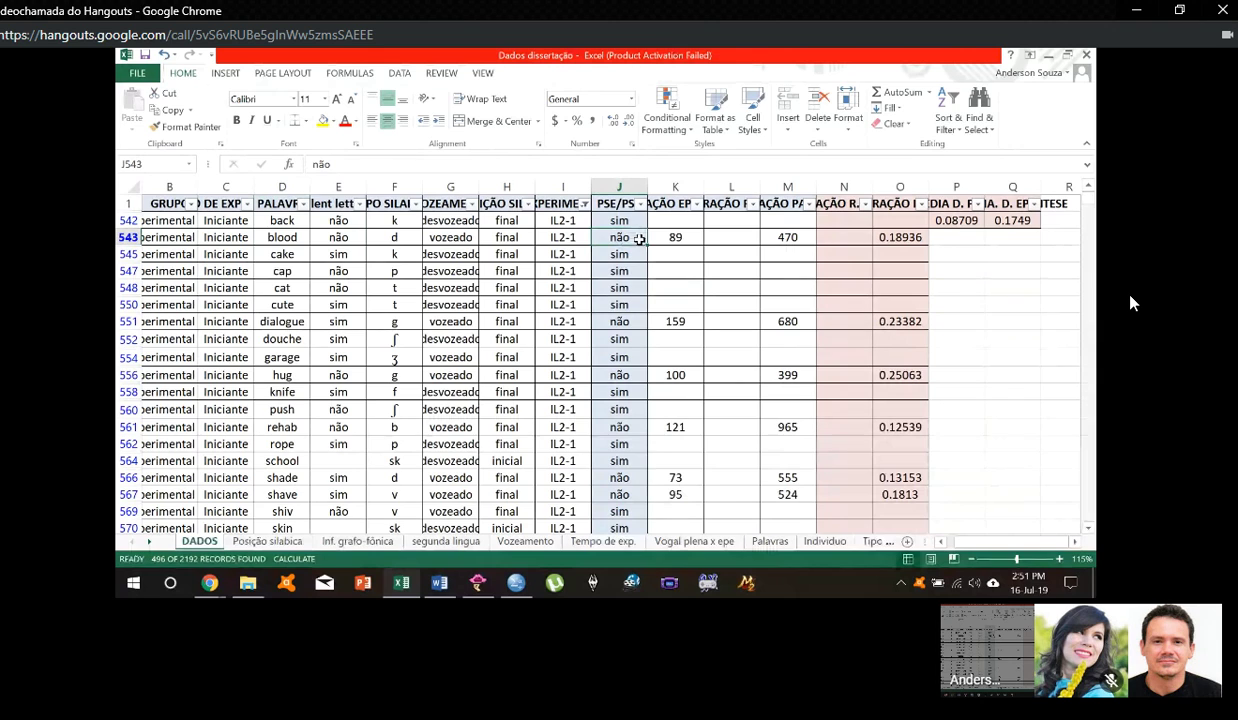
Step: Clear the filter from the EXPERIMENTO column
{"action": "left_click", "coordinate": [585, 204]}
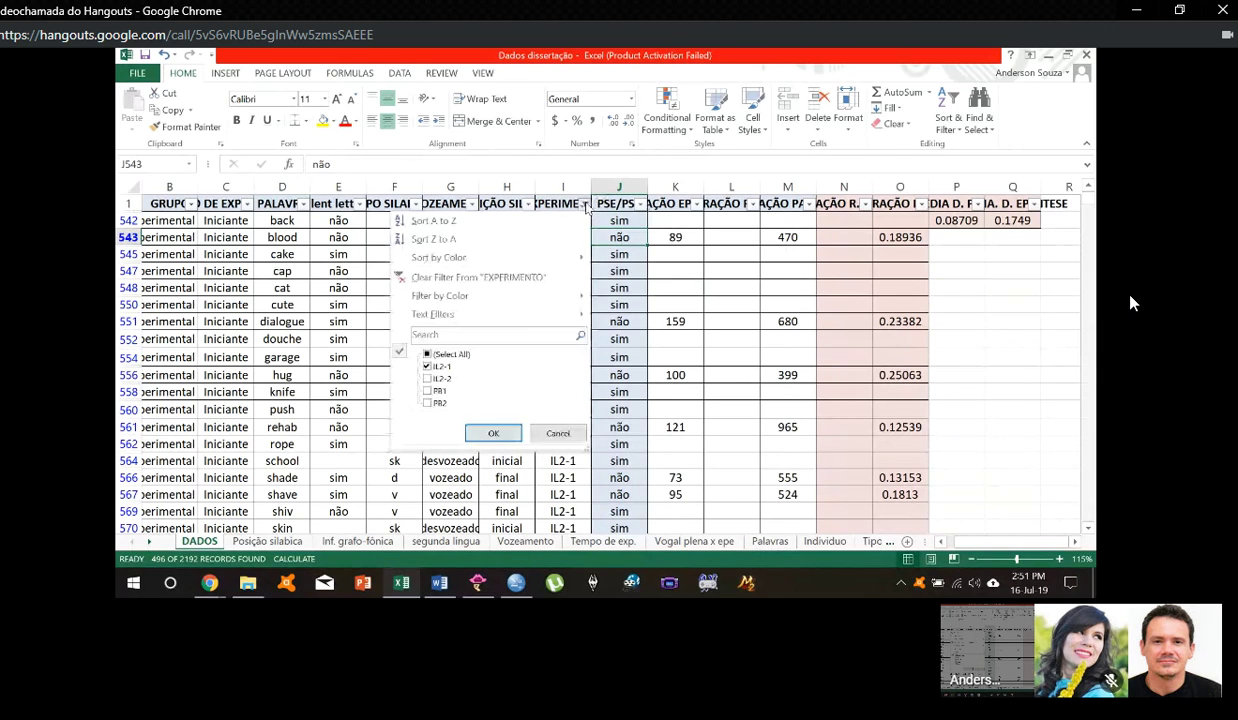
{"action": "left_click", "coordinate": [468, 279]}
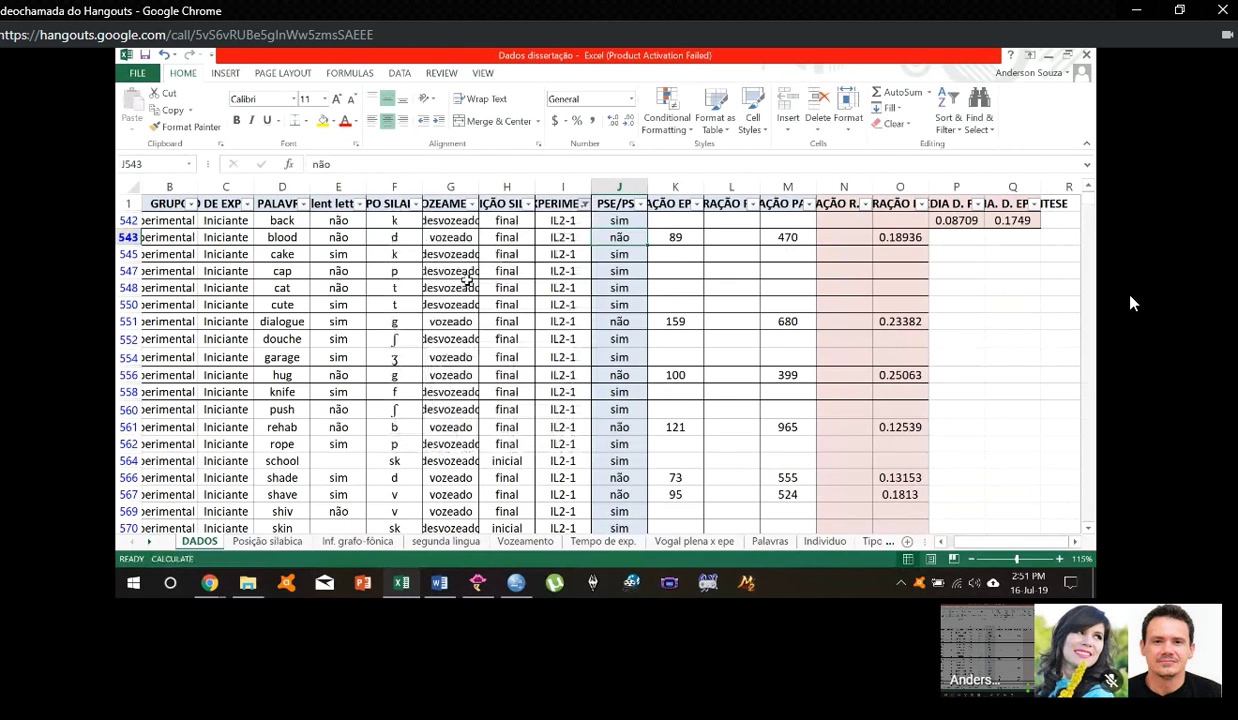
Step: Highlight the header cells from DURAÇÃO EPENTESE in K1 across the duration and mean columns to column Q
{"action": "left_click_drag", "start_coordinate": [675, 204], "coordinate": [720, 205]}
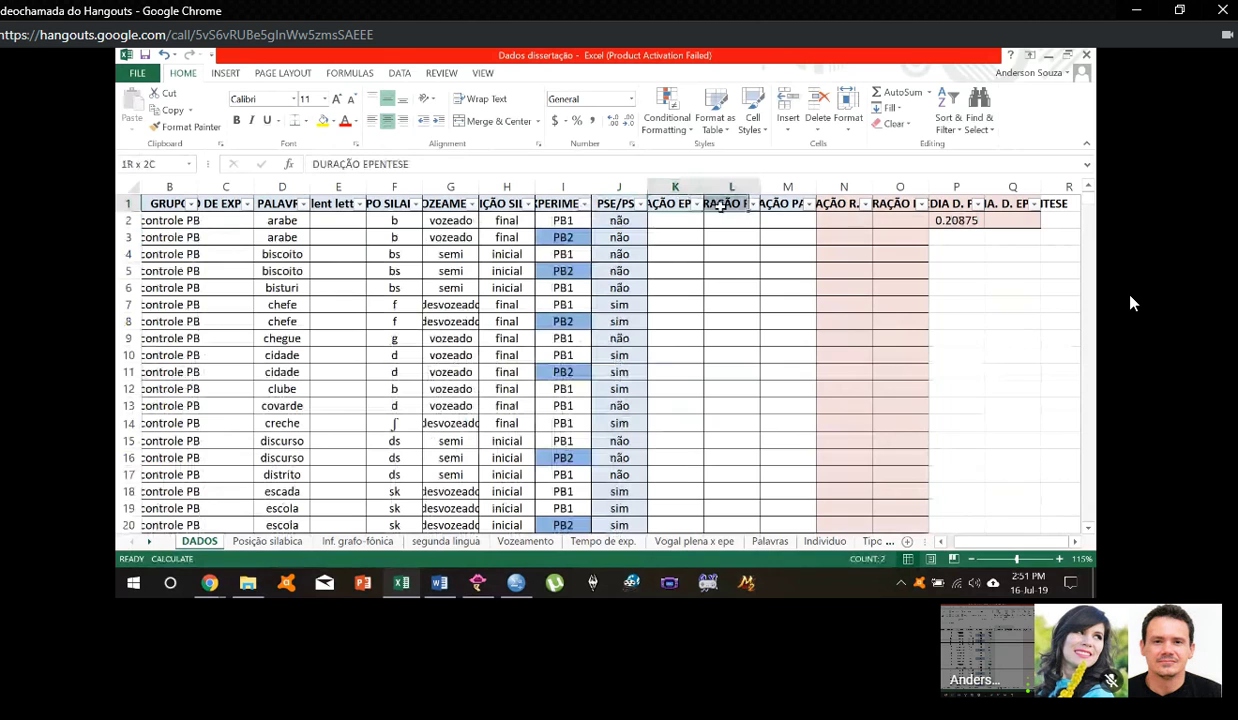
{"action": "left_click_drag", "start_coordinate": [720, 205], "coordinate": [815, 205]}
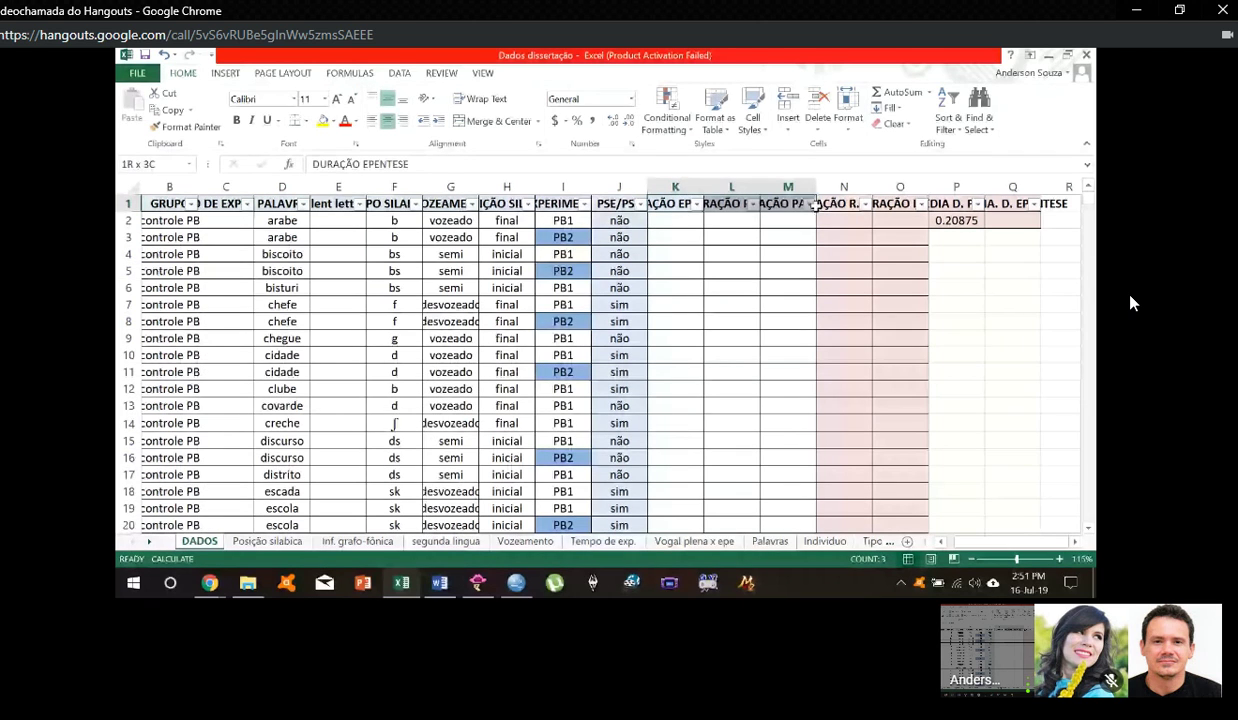
{"action": "left_click_drag", "start_coordinate": [815, 205], "coordinate": [1026, 210]}
{"action": "left_click", "coordinate": [667, 205]}
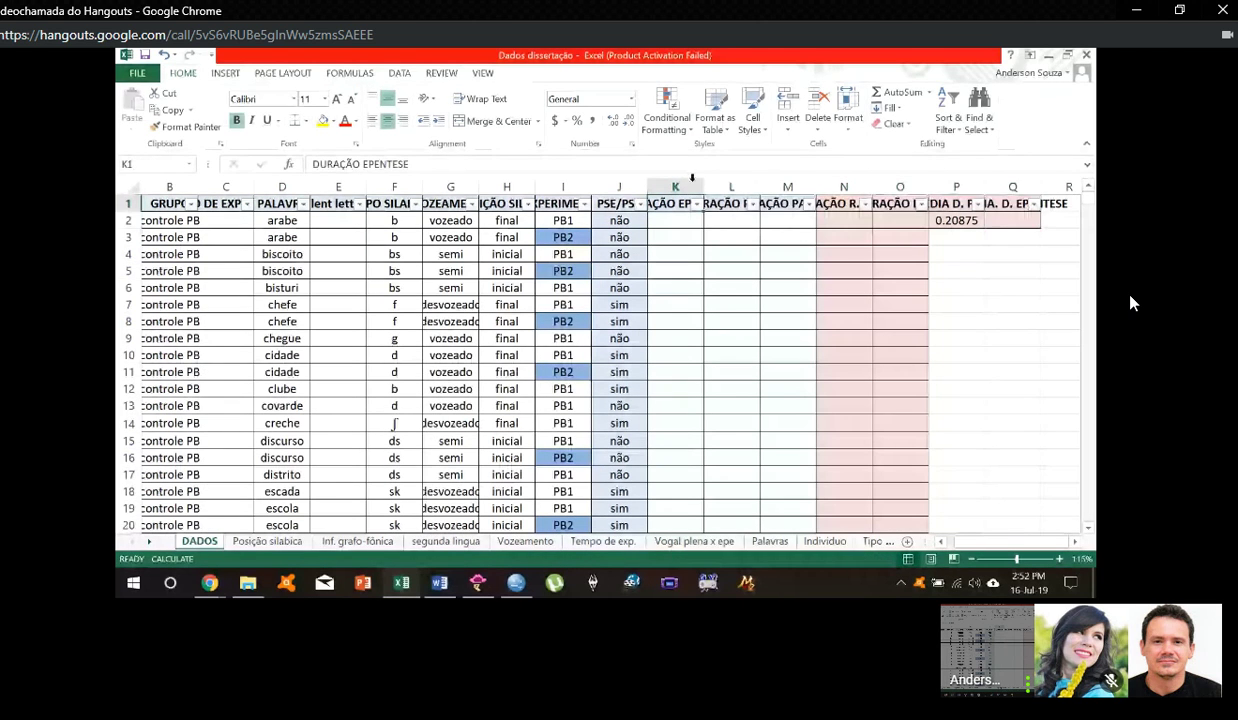
Step: Examine the DURAÇÃO EPENTESE, DURAÇÃO PLENA and DURAÇÃO PALAVRA columns in K, L and M
{"action": "left_click", "coordinate": [673, 187]}
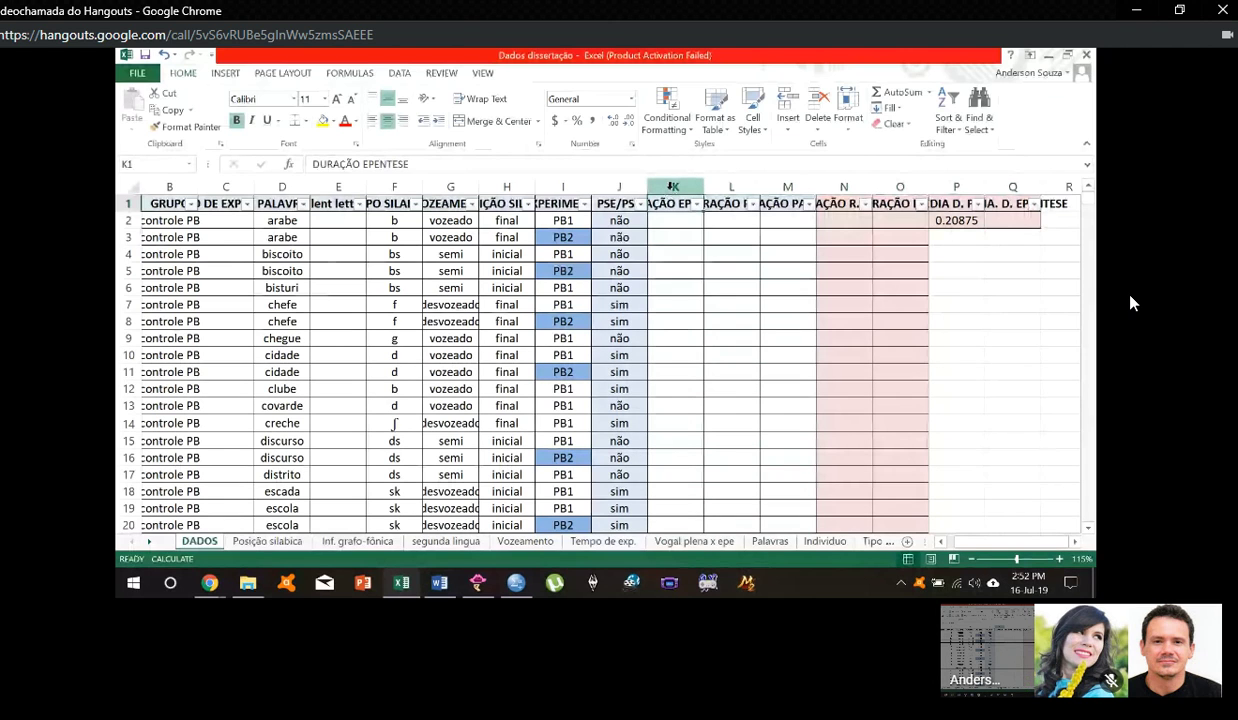
{"action": "left_click", "coordinate": [729, 184]}
{"action": "left_click", "coordinate": [673, 205]}
{"action": "left_click", "coordinate": [730, 203]}
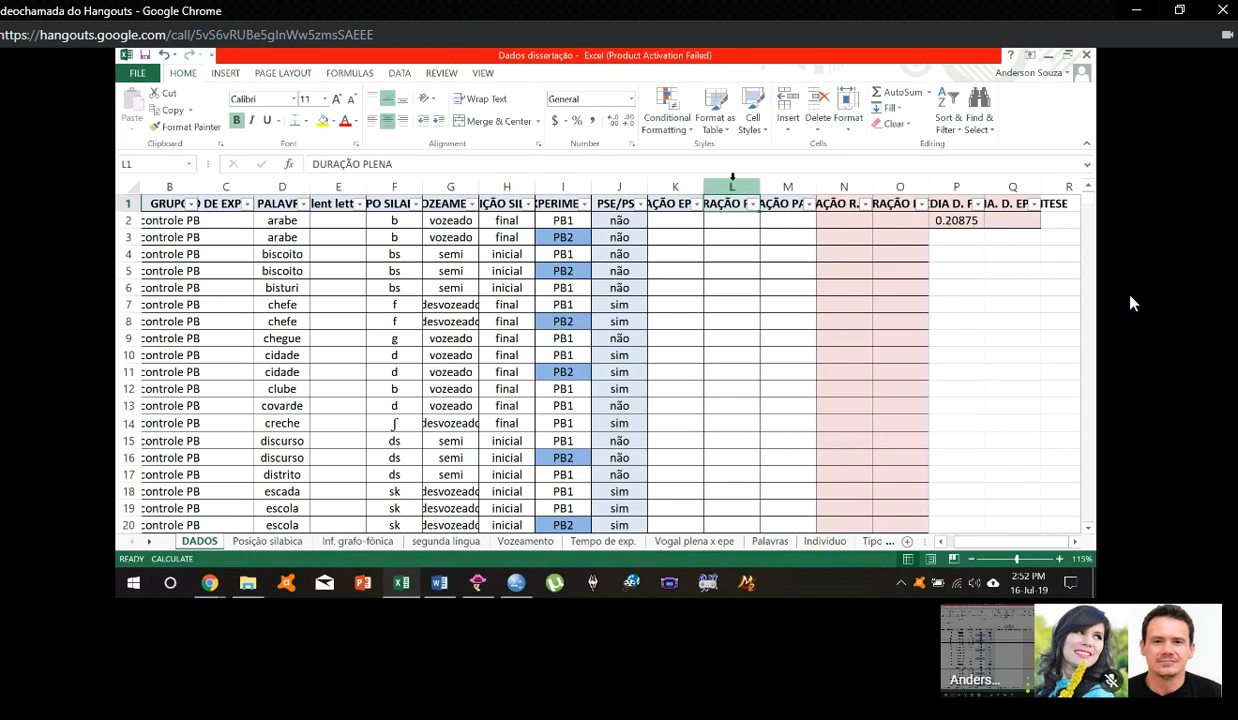
{"action": "left_click", "coordinate": [732, 177]}
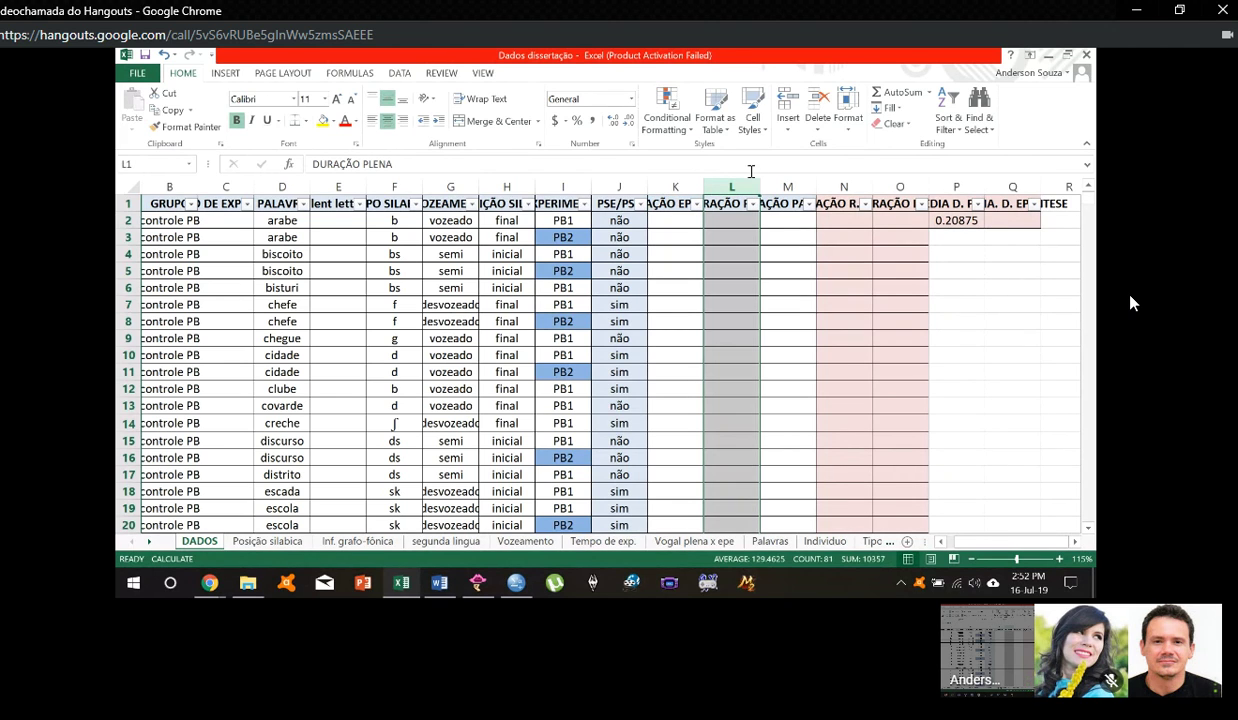
{"action": "left_click", "coordinate": [718, 203]}
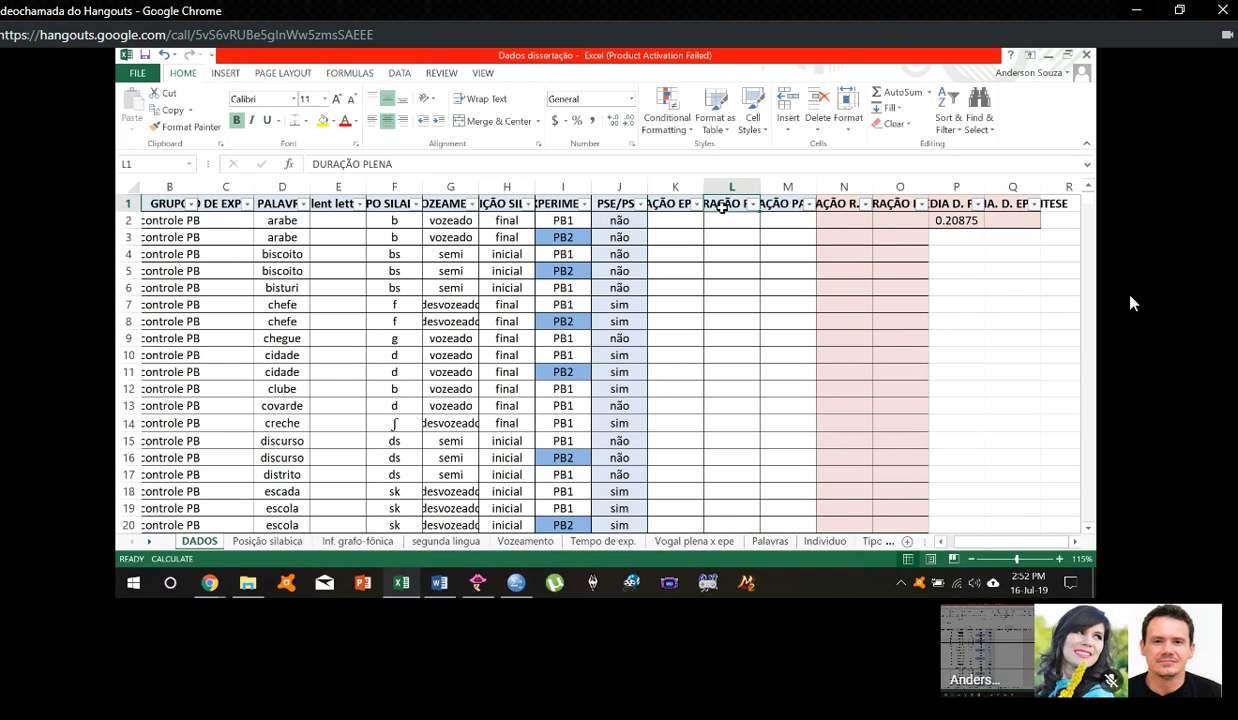
{"action": "left_click", "coordinate": [676, 203]}
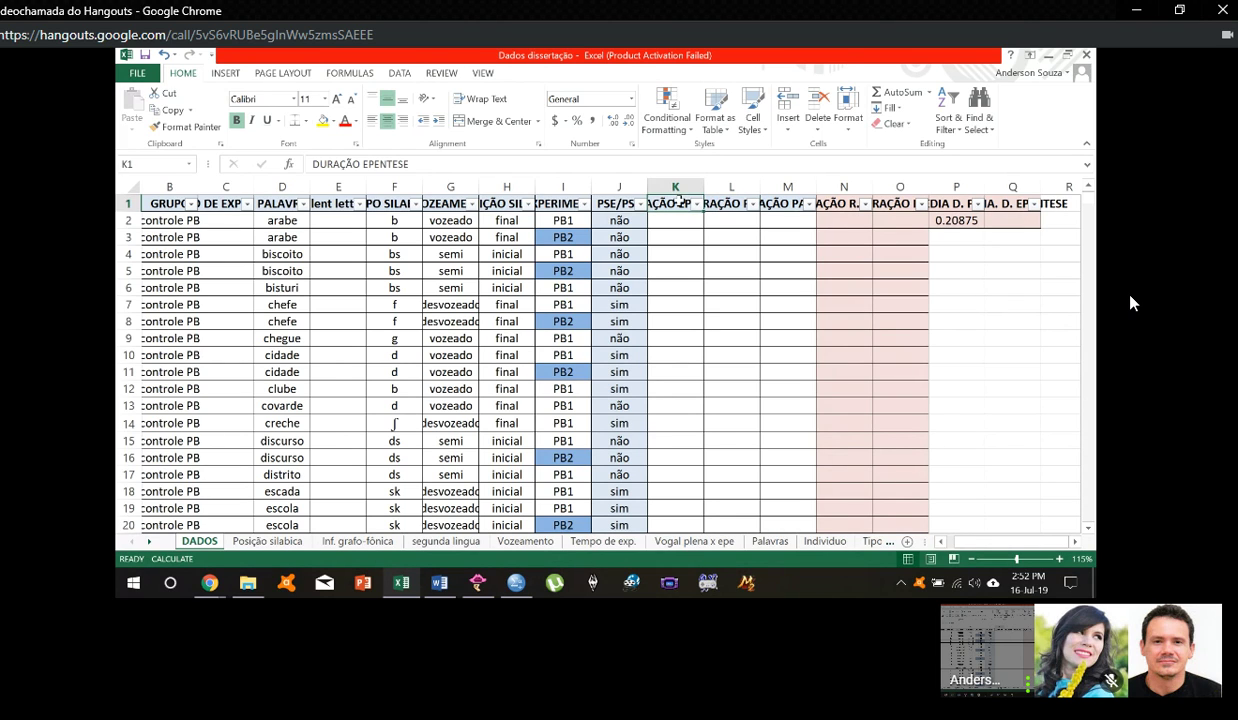
{"action": "left_click", "coordinate": [795, 204]}
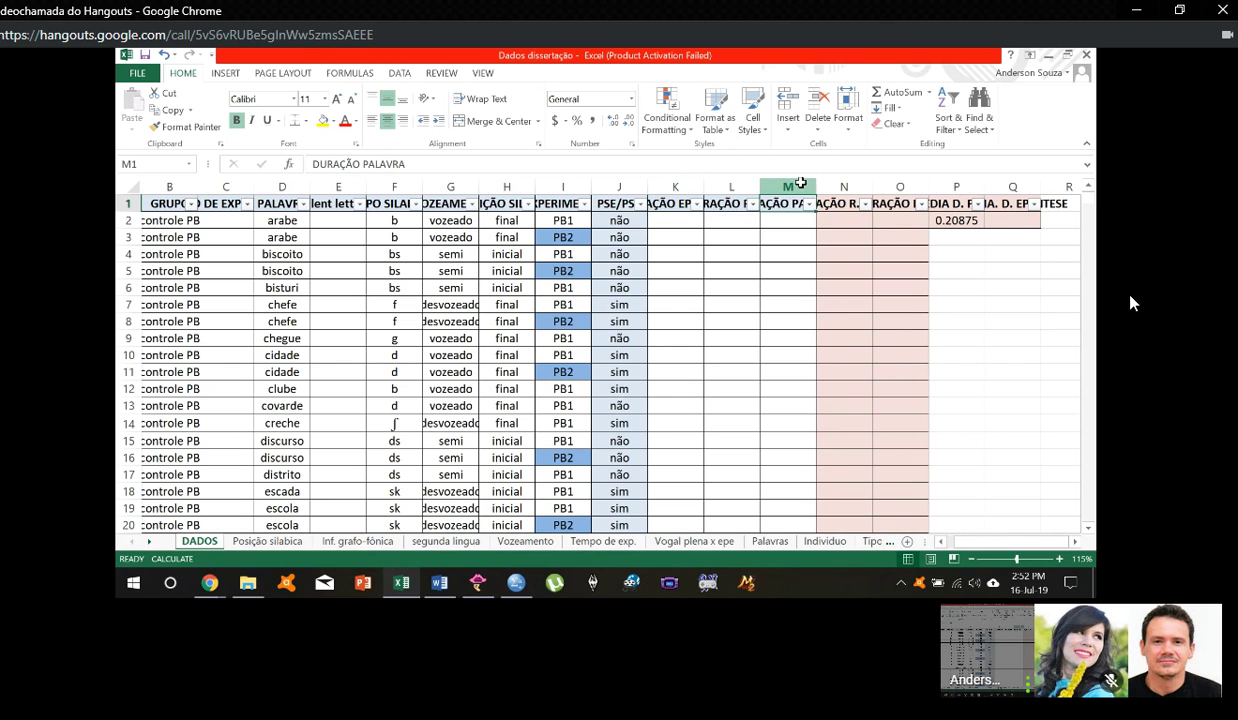
{"action": "left_click", "coordinate": [800, 184]}
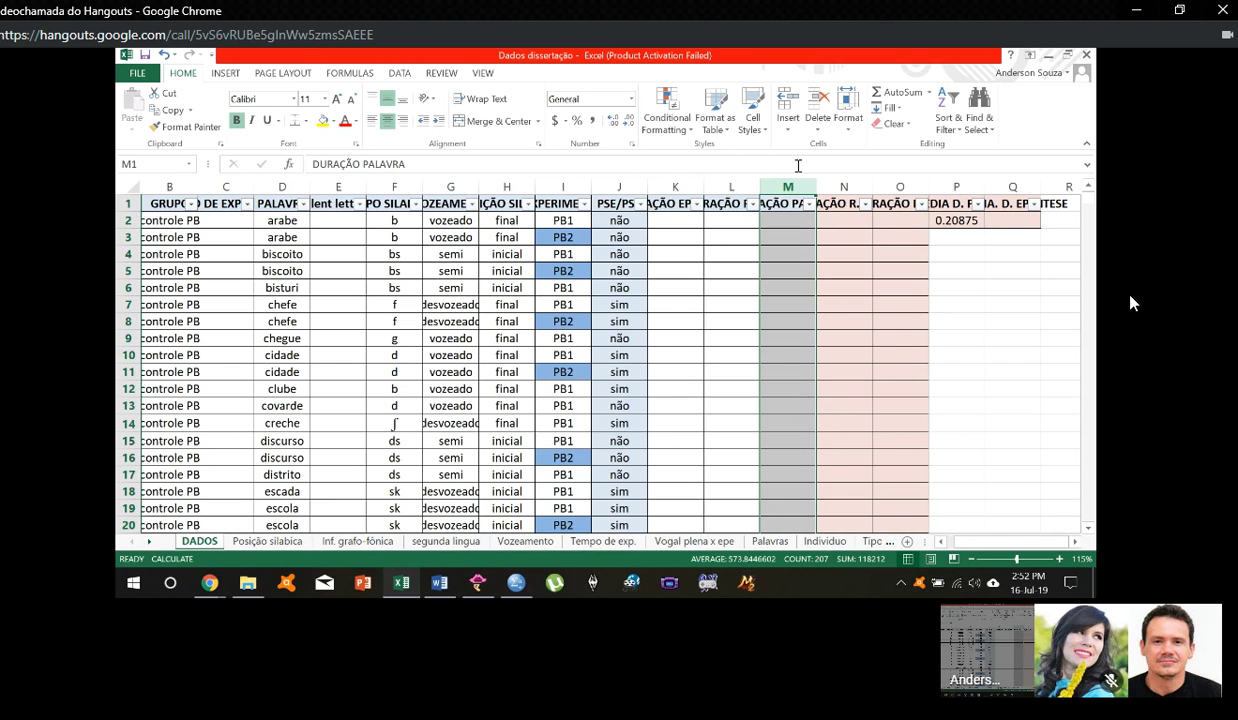
Step: Compare the relative duration columns DURAÇÃO R. PLENA and DURAÇÃO R. EPE with the vowel duration columns they relate to
{"action": "left_click", "coordinate": [848, 203]}
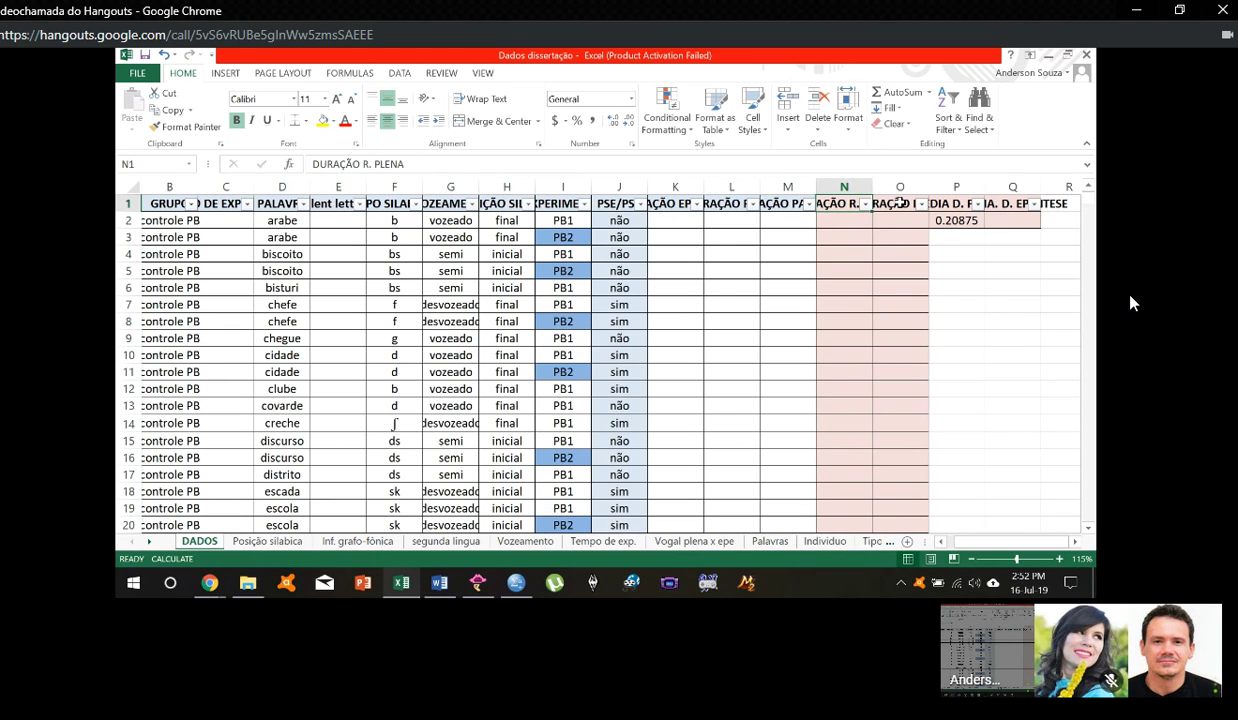
{"action": "left_click", "coordinate": [900, 203]}
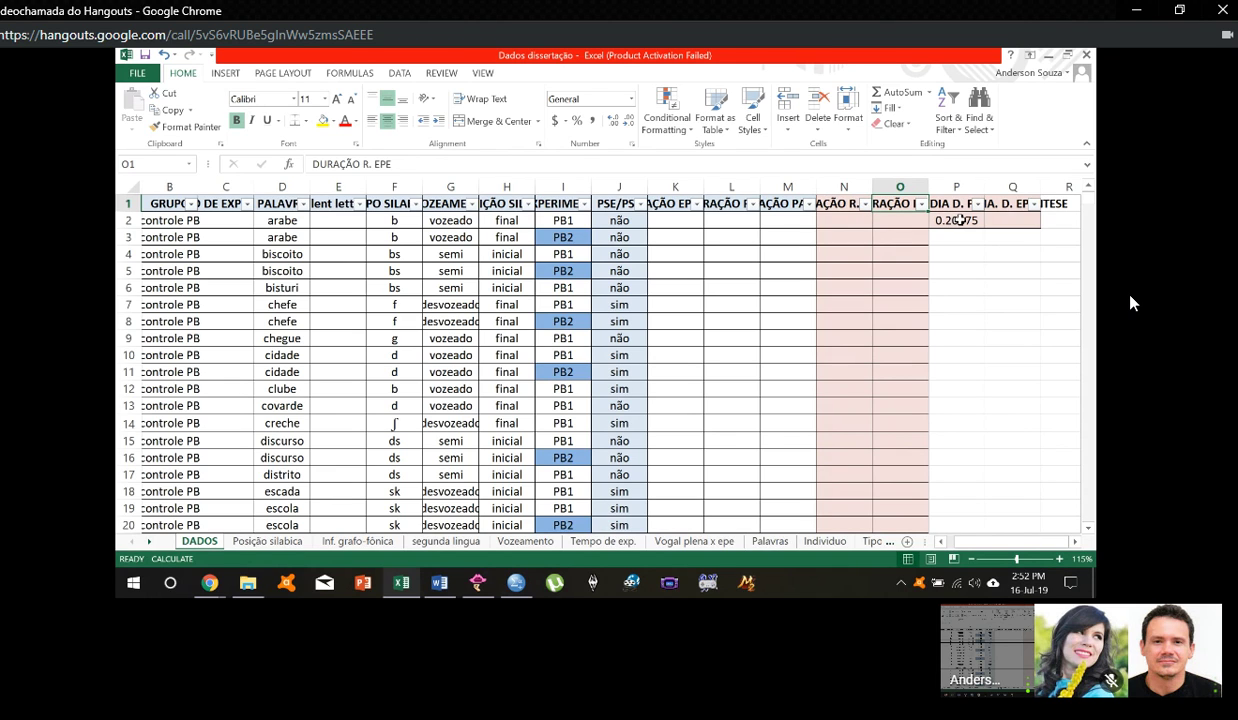
{"action": "left_click", "coordinate": [843, 203]}
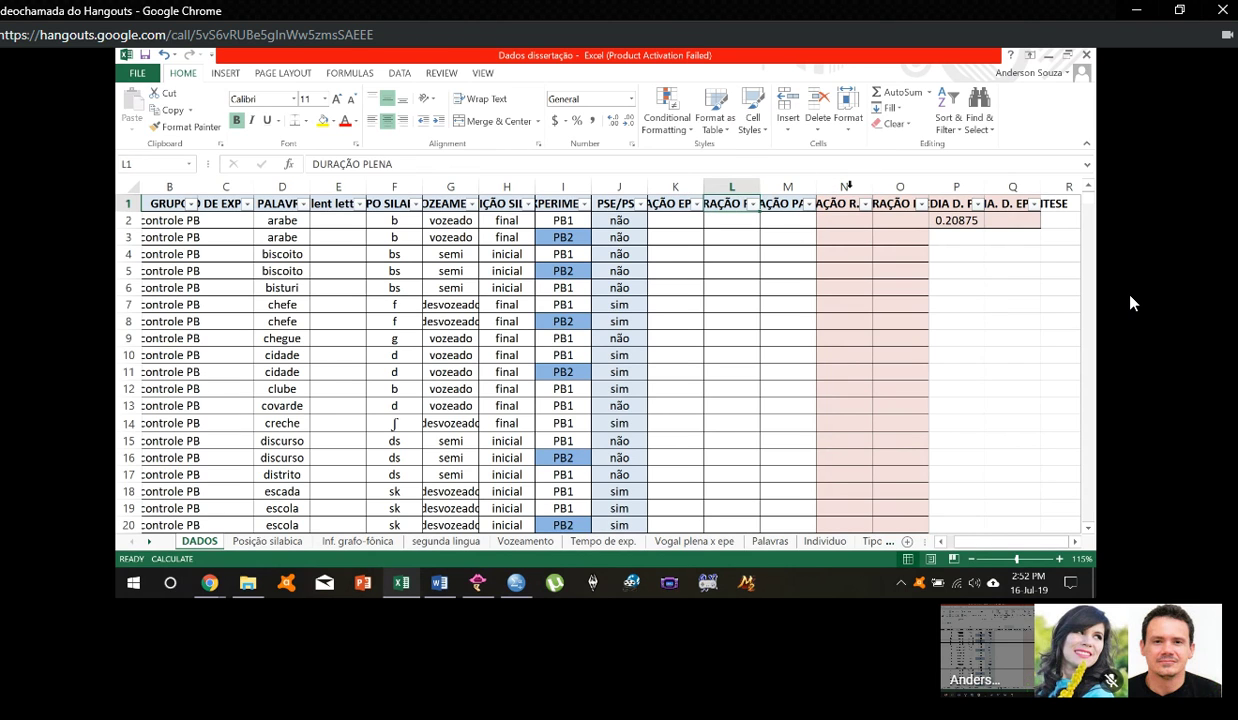
{"action": "left_click", "coordinate": [878, 203]}
{"action": "left_click", "coordinate": [670, 203]}
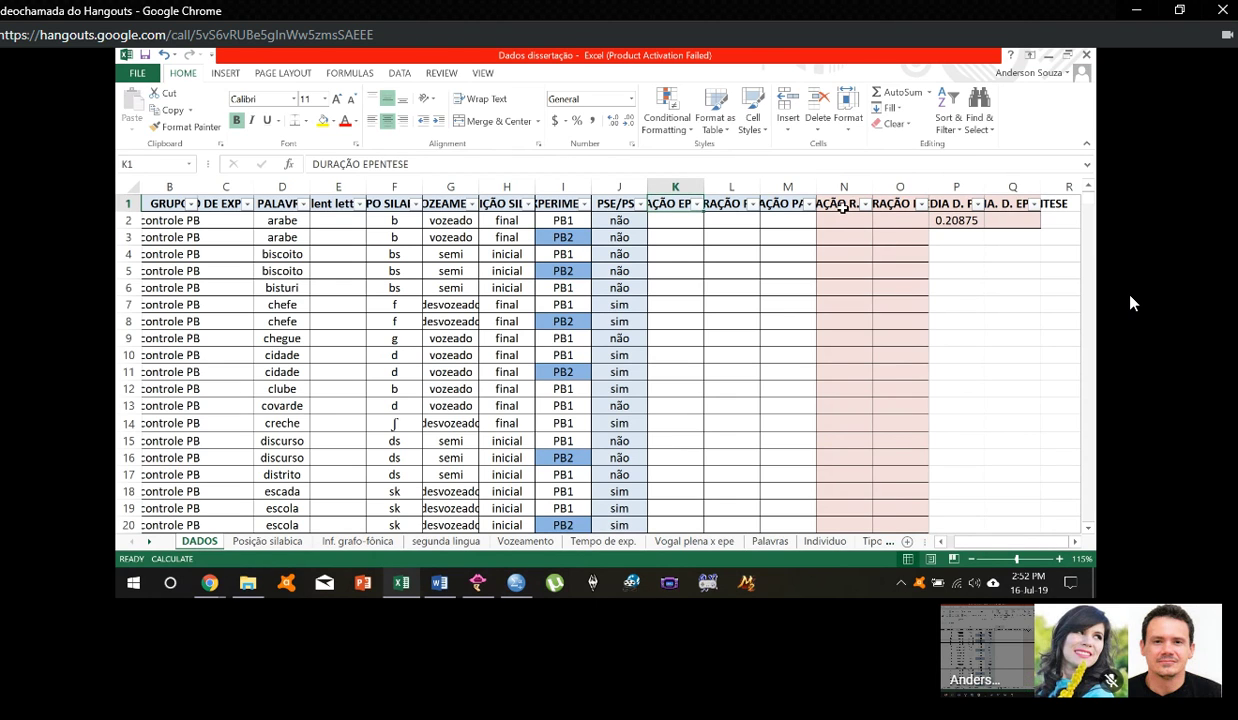
{"action": "left_click", "coordinate": [843, 205]}
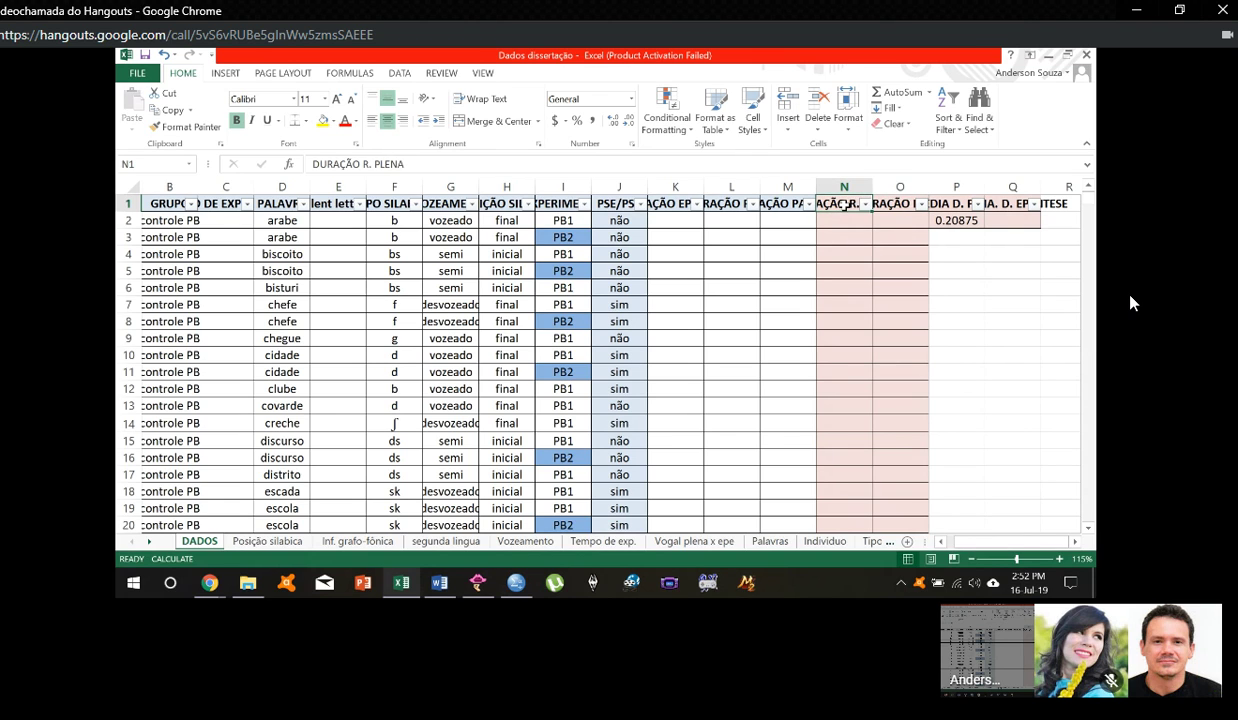
{"action": "left_click", "coordinate": [898, 203]}
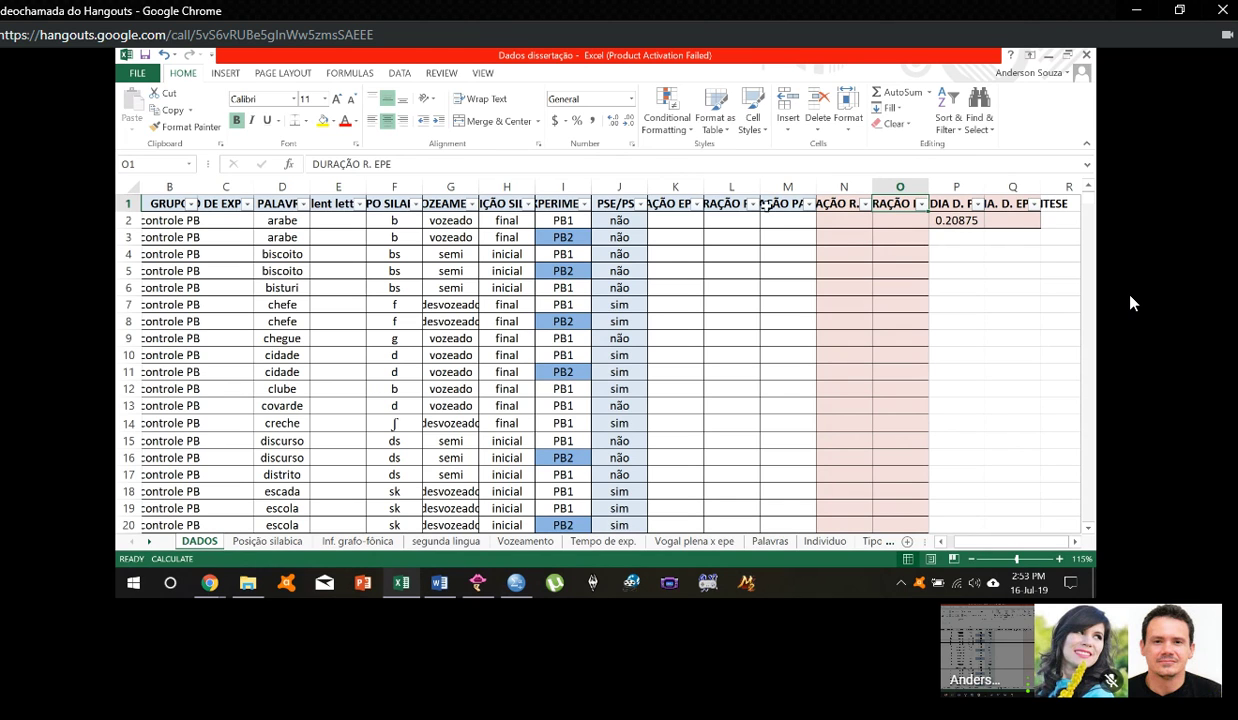
{"action": "left_click_drag", "start_coordinate": [843, 218], "coordinate": [845, 390]}
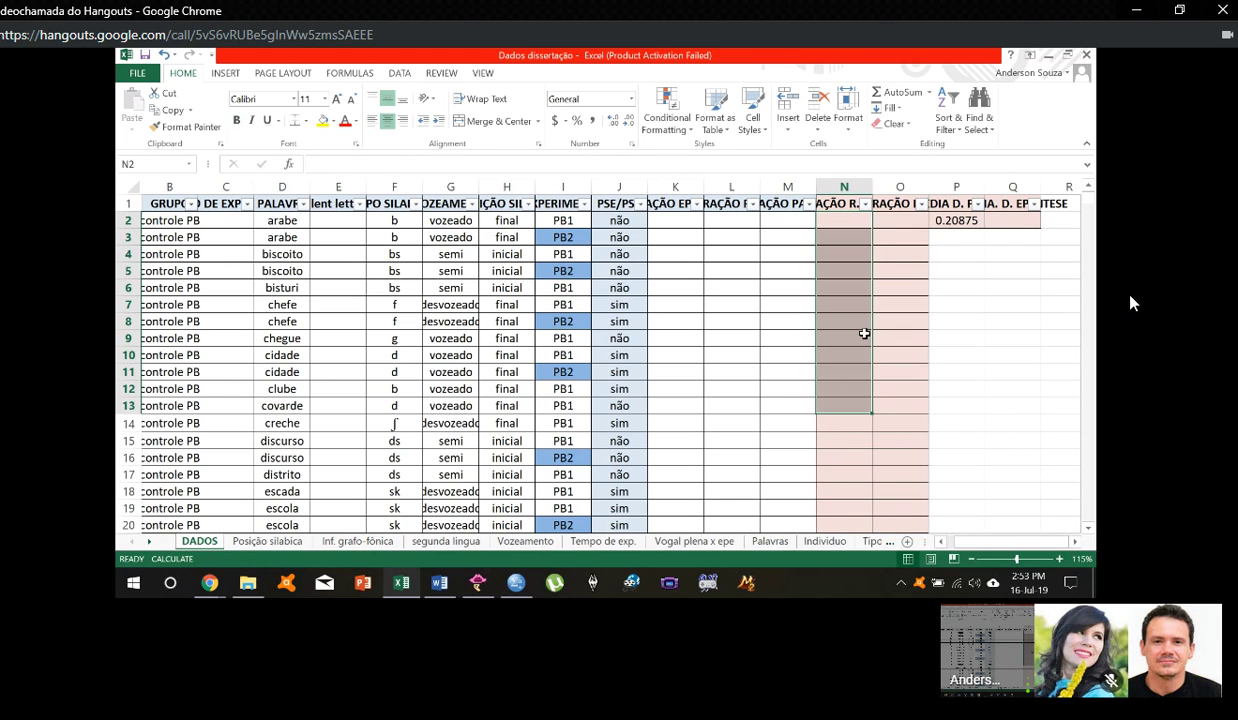
Step: Inspect the MEDIA D. PLENA formula in P2 and the matching epenthesis mean cell in Q2
{"action": "left_click", "coordinate": [945, 304]}
{"action": "left_click", "coordinate": [957, 203]}
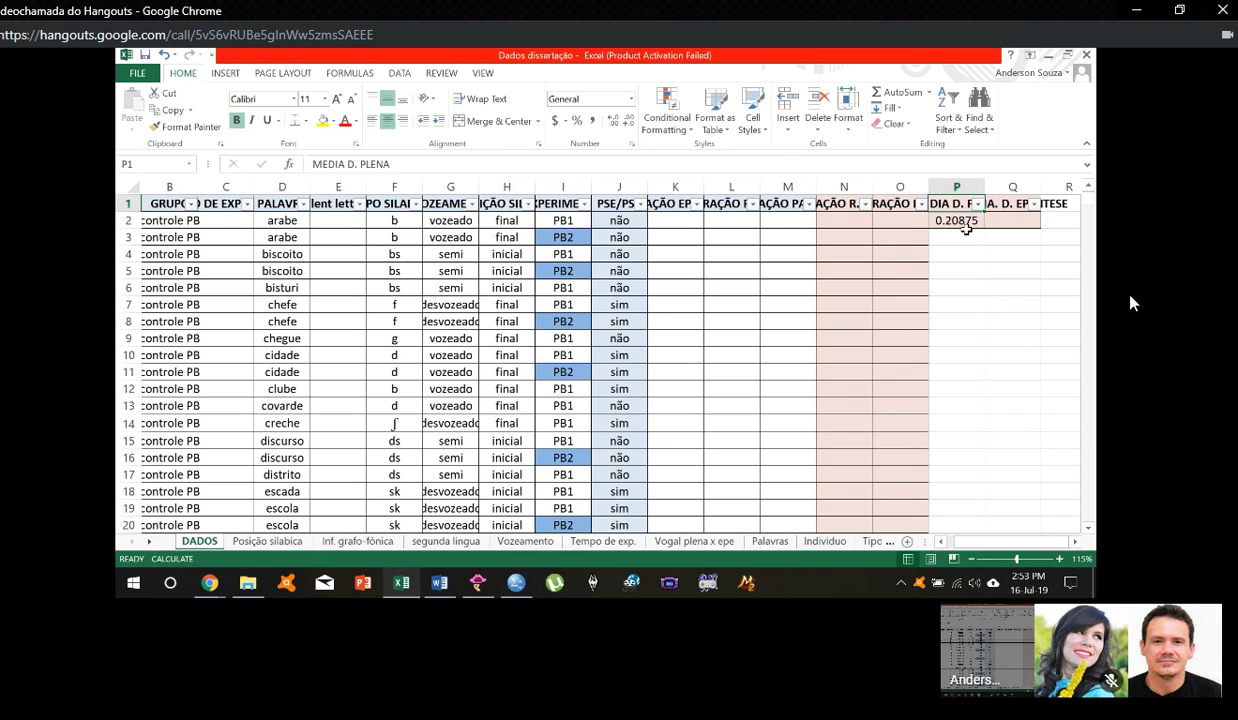
{"action": "left_click", "coordinate": [960, 221]}
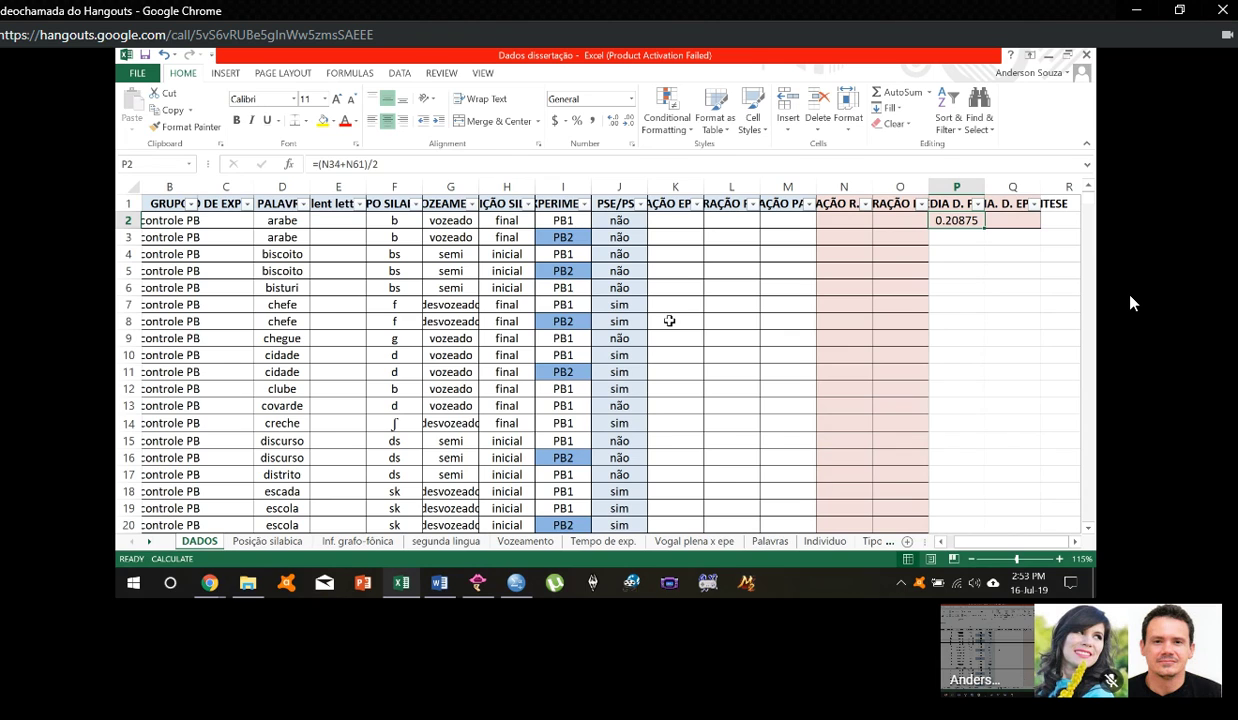
{"action": "left_click", "coordinate": [1022, 222]}
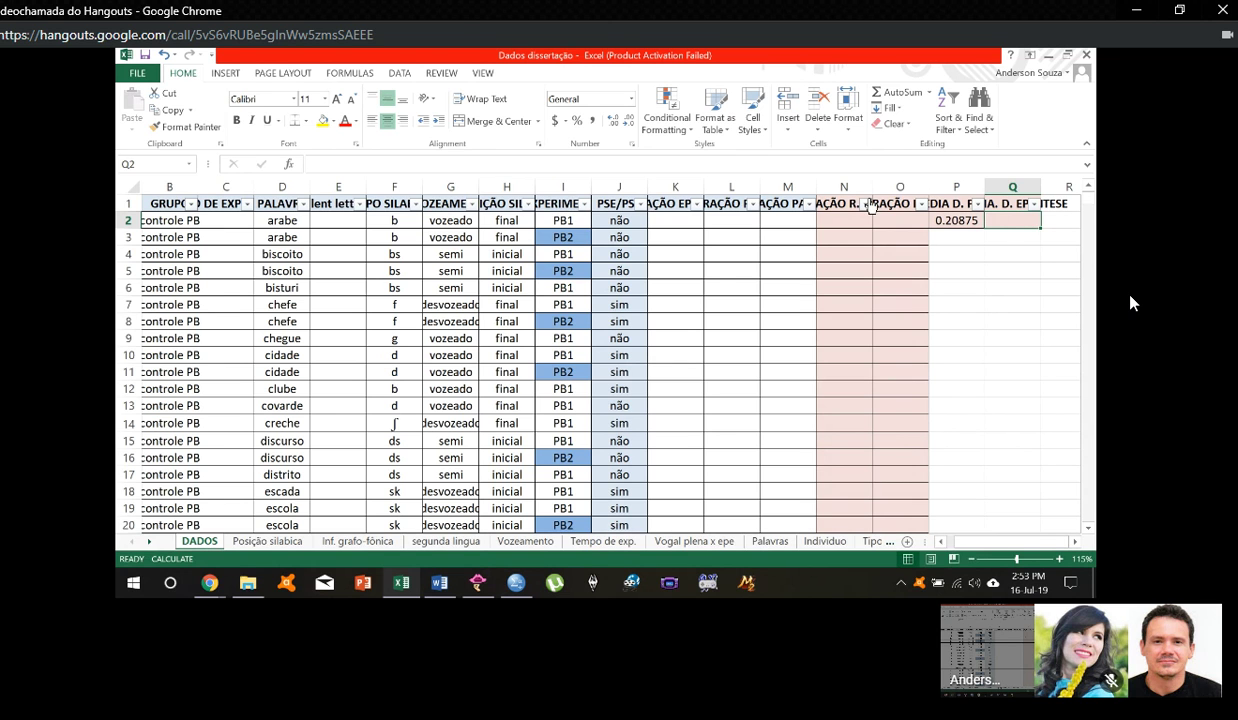
Step: Look through the filtered IL2-1 words, checking rehab in row 668 and the highlighted word sleep in row 571
{"action": "scroll", "coordinate": [713, 273], "scroll_direction": "down", "scroll_amount": 6}
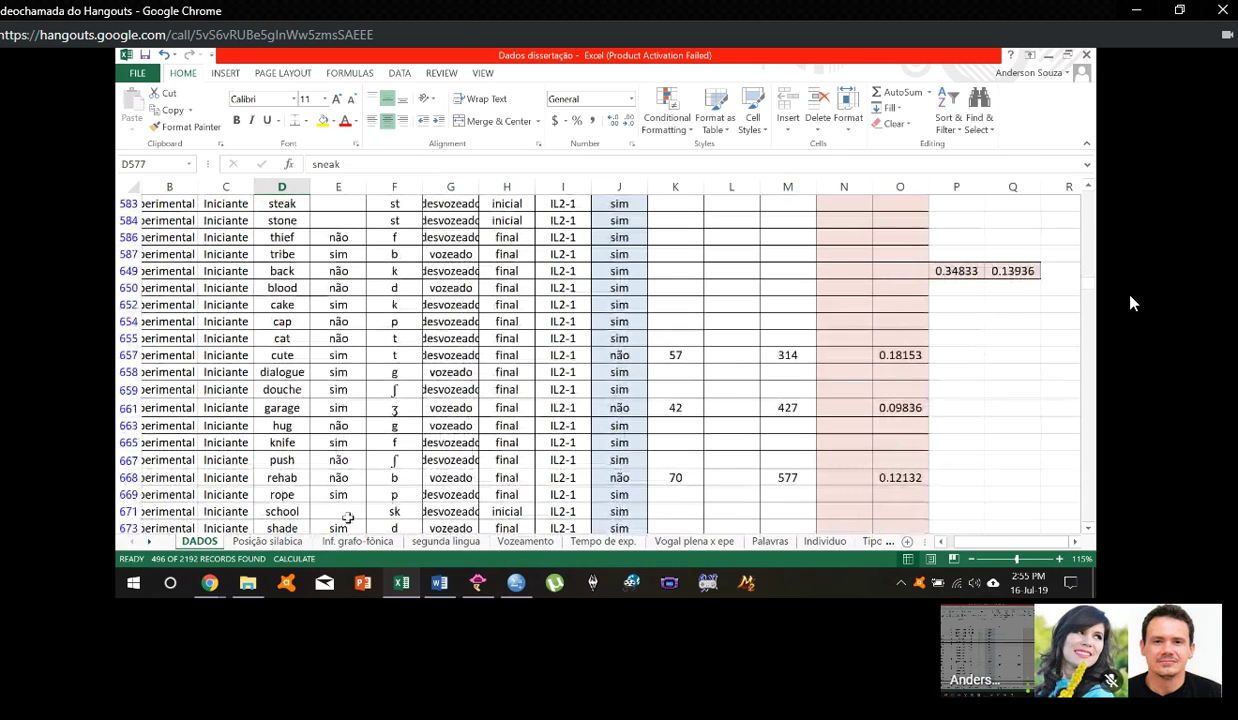
{"action": "left_click", "coordinate": [282, 477]}
{"action": "scroll", "coordinate": [289, 478], "scroll_direction": "up", "scroll_amount": 1}
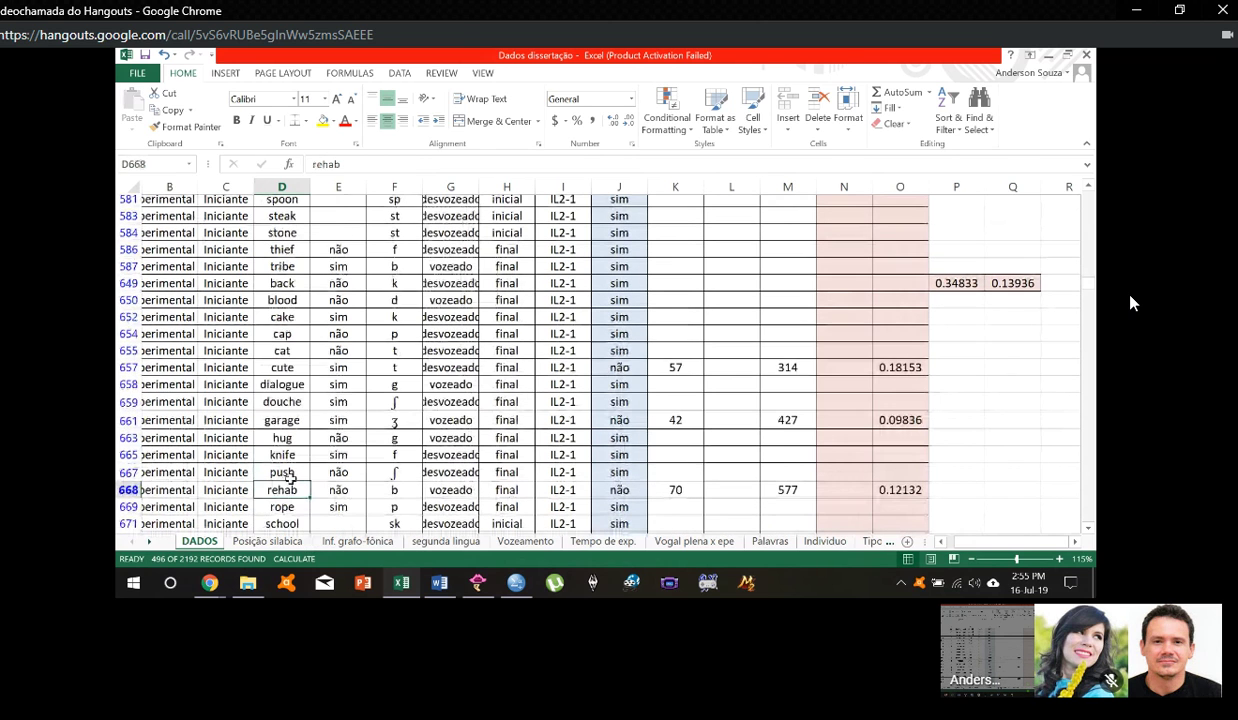
{"action": "scroll", "coordinate": [287, 477], "scroll_direction": "up", "scroll_amount": 2}
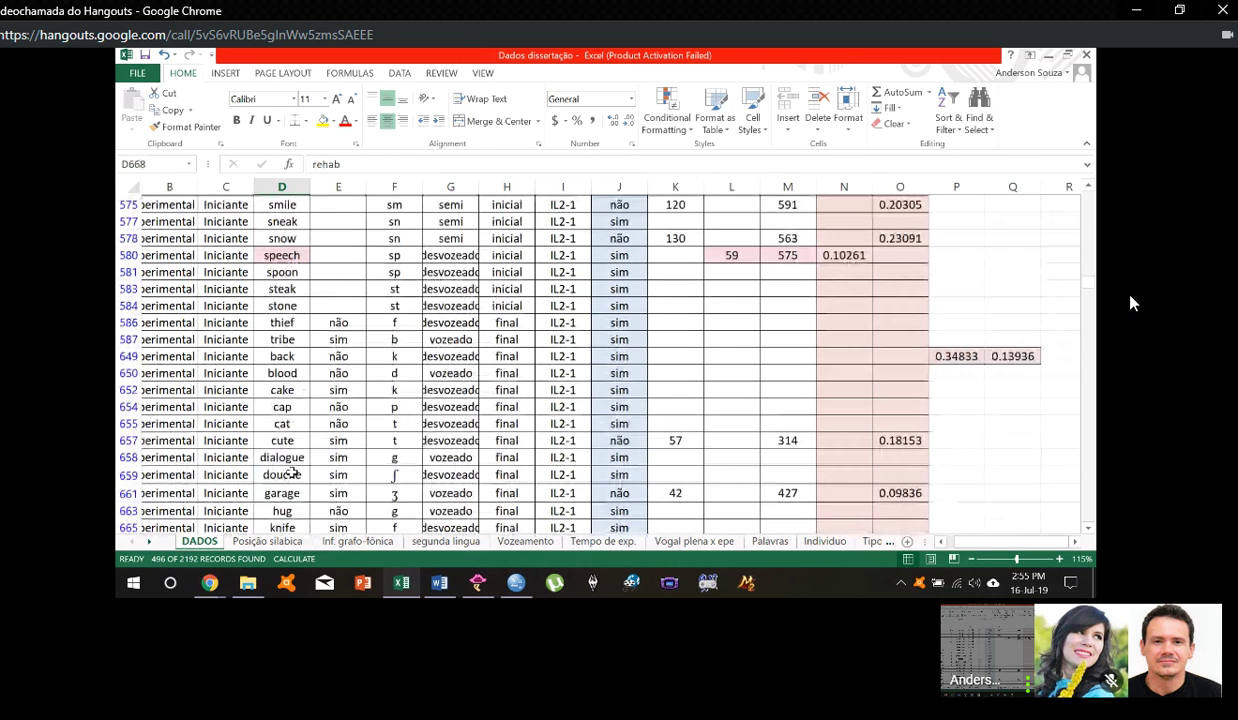
{"action": "scroll", "coordinate": [290, 474], "scroll_direction": "up", "scroll_amount": 4}
{"action": "left_click", "coordinate": [282, 272]}
{"action": "left_click", "coordinate": [282, 288]}
{"action": "left_click", "coordinate": [282, 386]}
{"action": "left_click", "coordinate": [282, 288]}
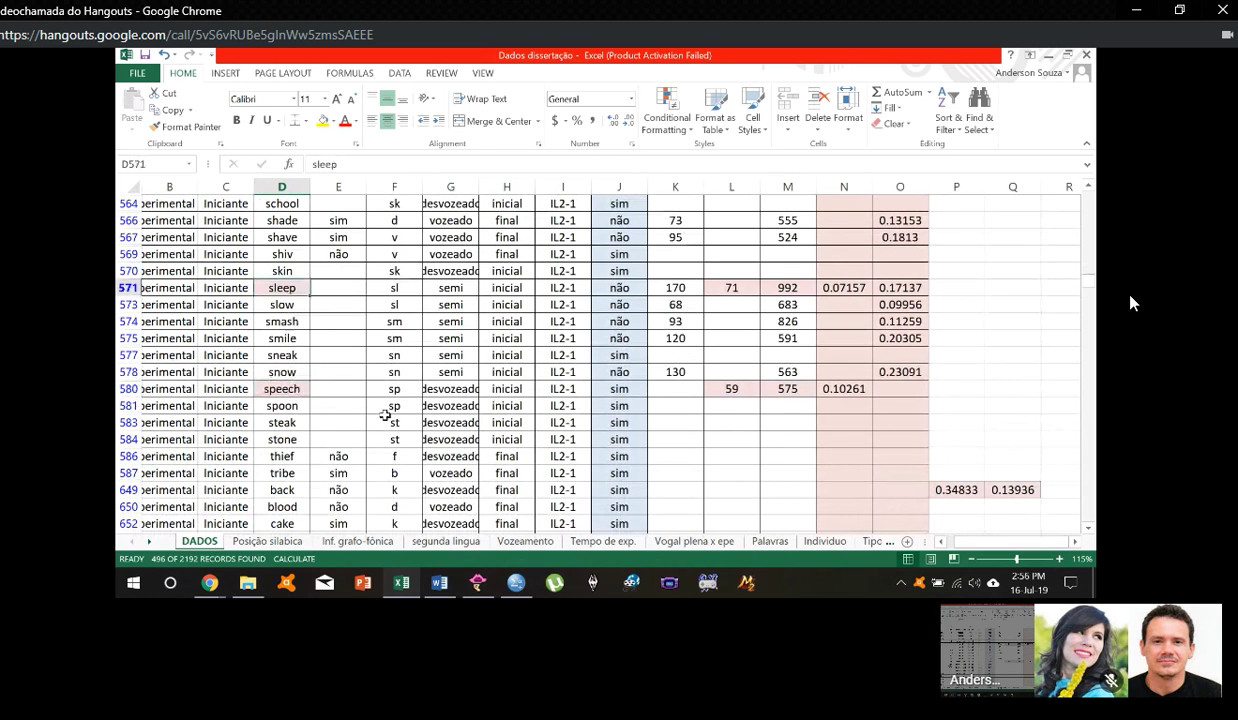
Step: Compare the highlighted words sleep in row 571 and speech in row 580, ending on sleep
{"action": "scroll", "coordinate": [385, 415], "scroll_direction": "up", "scroll_amount": 2}
{"action": "scroll", "coordinate": [387, 415], "scroll_direction": "up", "scroll_amount": 3}
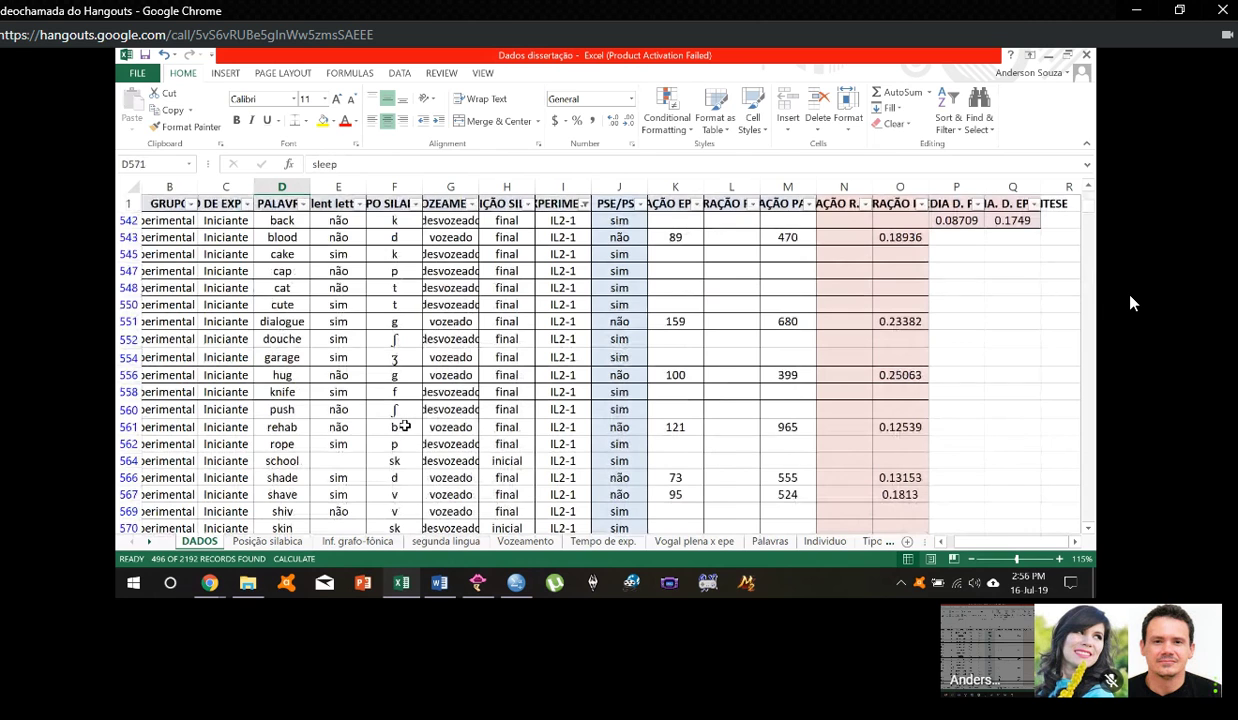
{"action": "scroll", "coordinate": [400, 423], "scroll_direction": "down", "scroll_amount": 3}
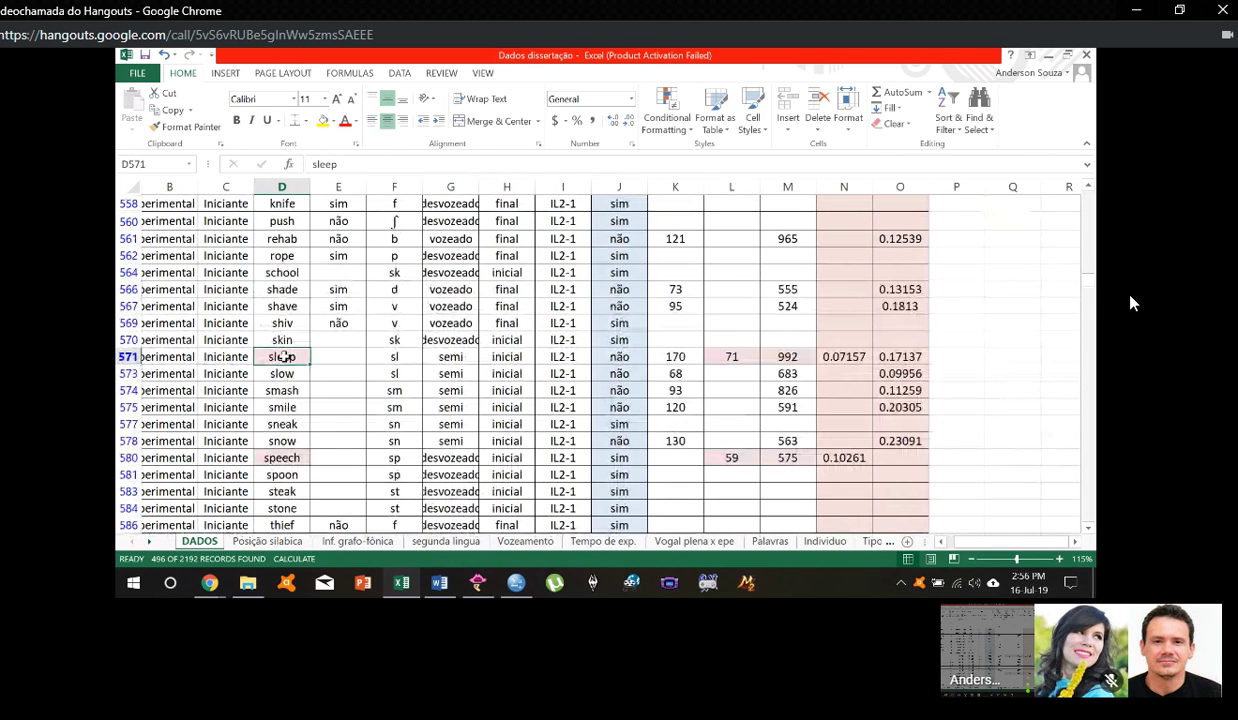
{"action": "left_click", "coordinate": [283, 457], "text": "ctrl"}
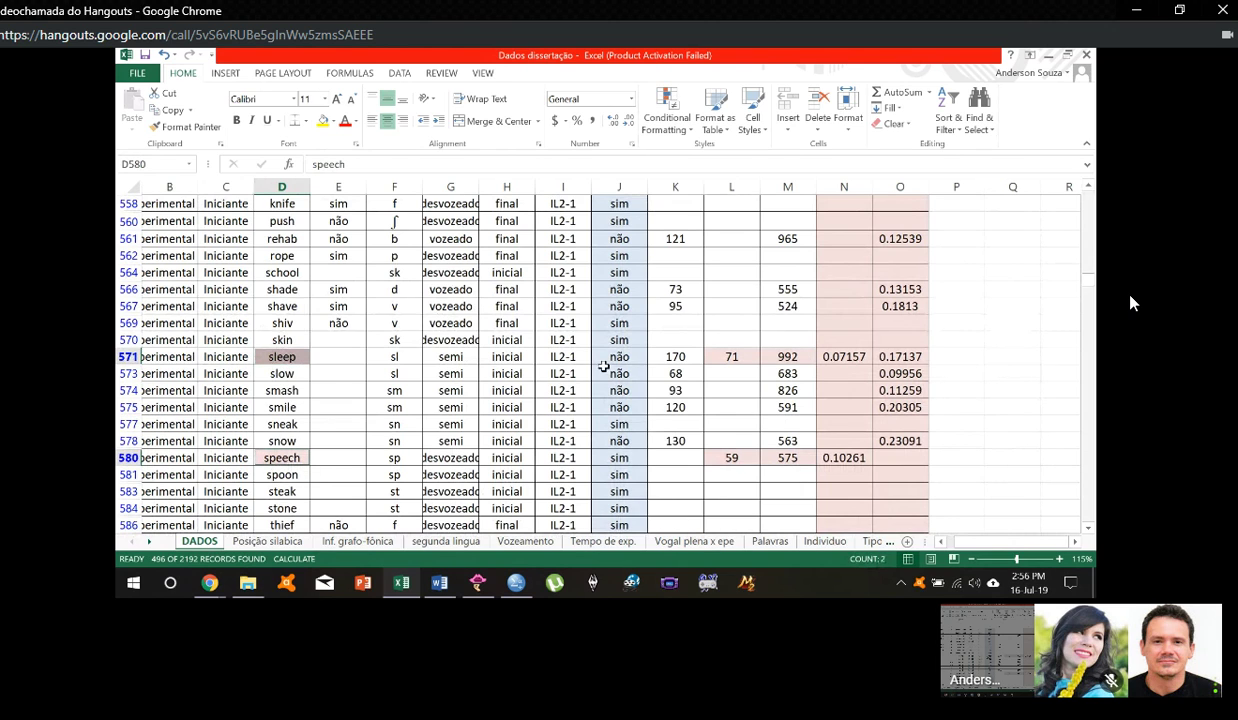
{"action": "left_click", "coordinate": [284, 357]}
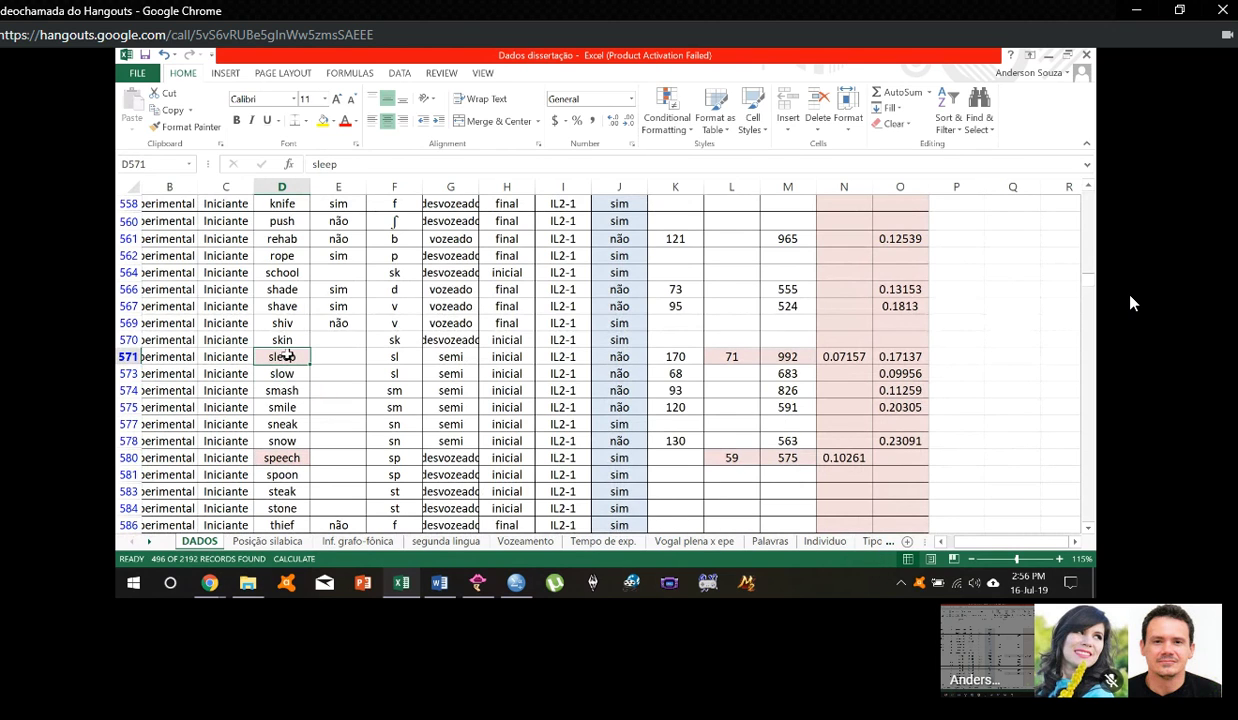
Step: Switch to File Explorer, browse to Coleta > Informantes > IL2 - avançados > 17IL2A > IL2, and locate the sleep files
{"action": "left_click", "coordinate": [248, 582]}
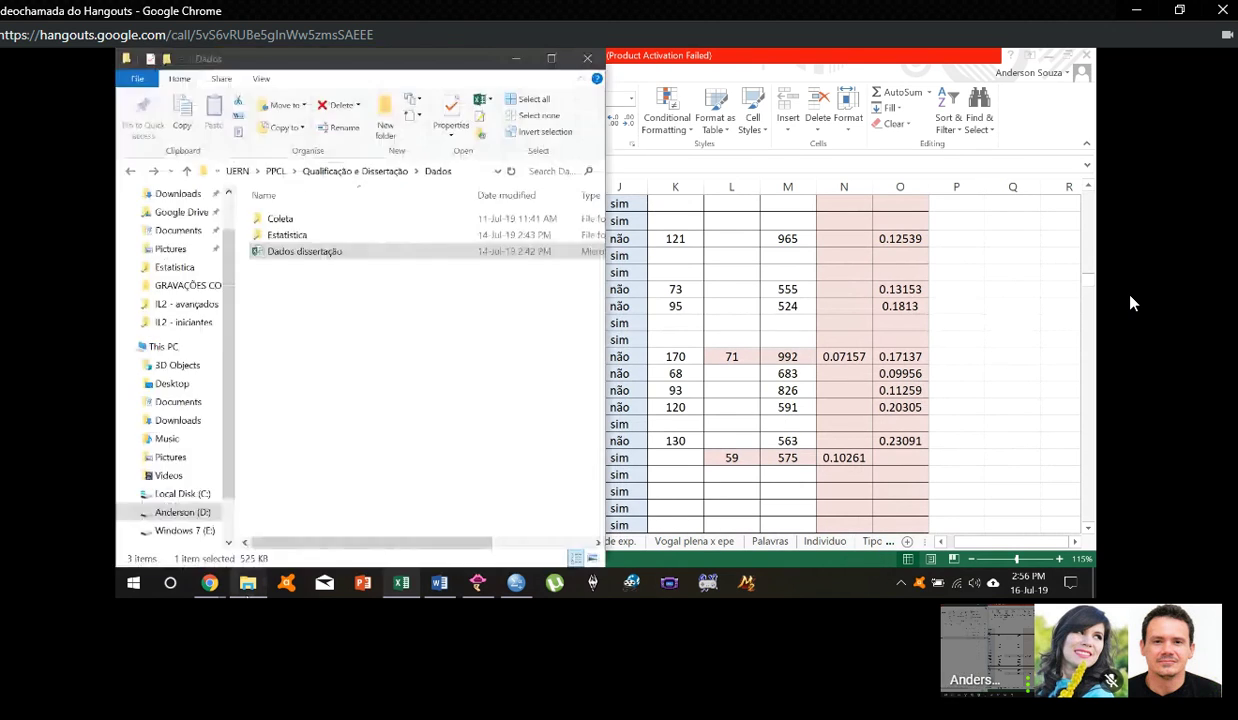
{"action": "left_click", "coordinate": [305, 220]}
{"action": "double_click", "coordinate": [305, 220]}
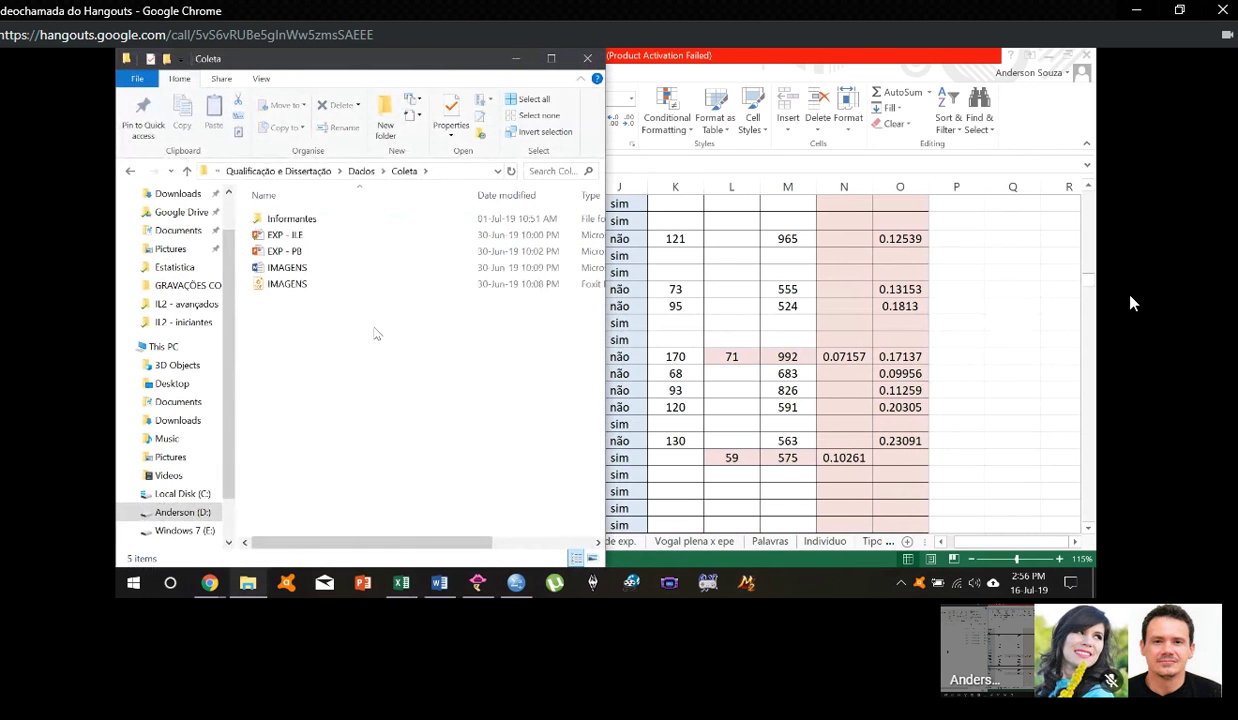
{"action": "double_click", "coordinate": [322, 220]}
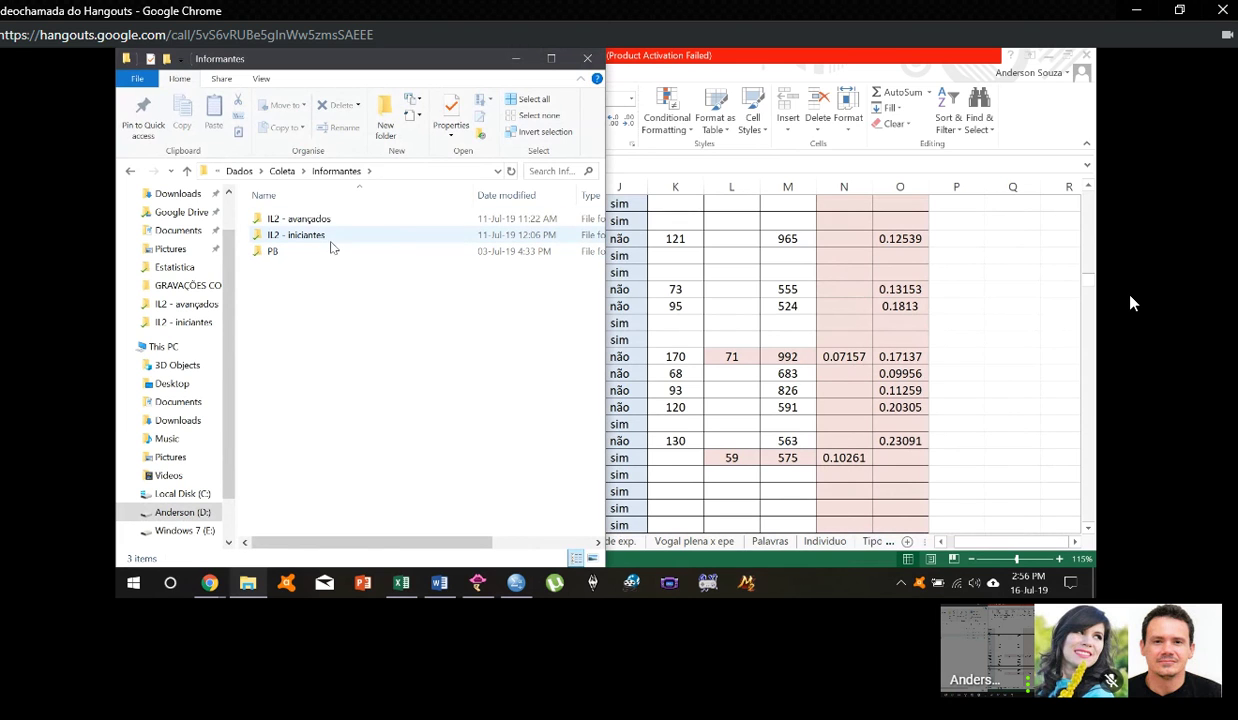
{"action": "double_click", "coordinate": [322, 225]}
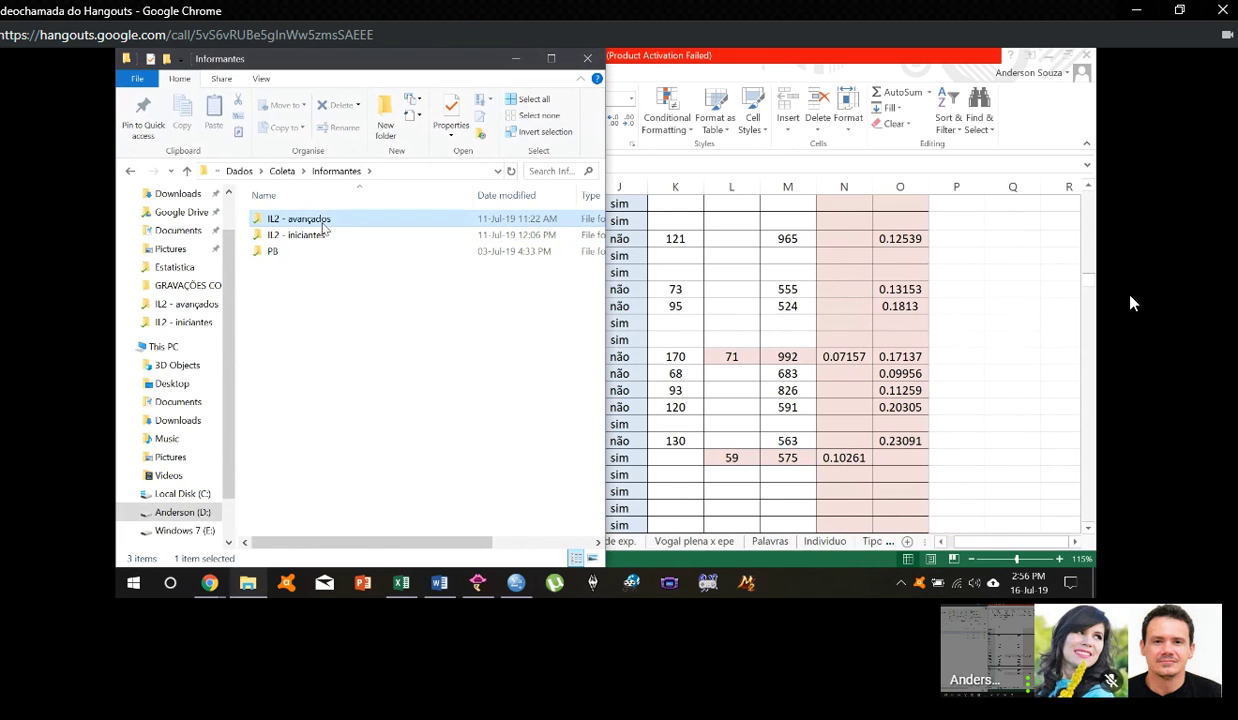
{"action": "double_click", "coordinate": [294, 220]}
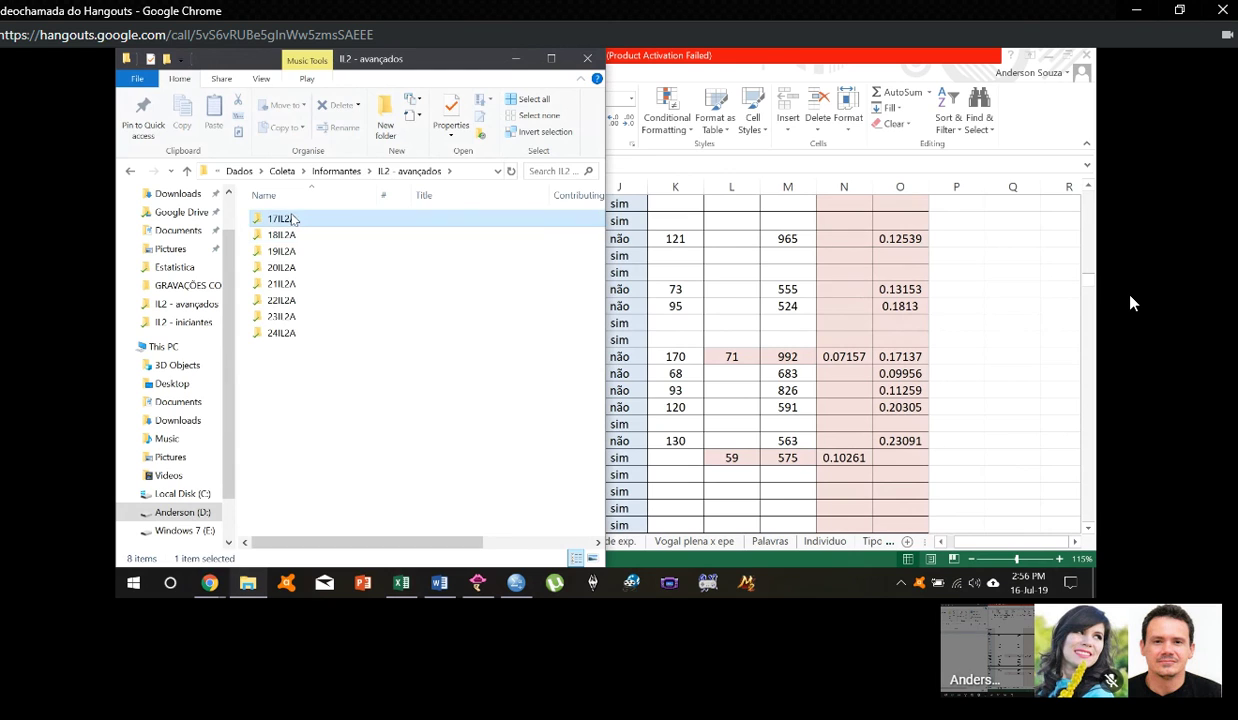
{"action": "double_click", "coordinate": [294, 220]}
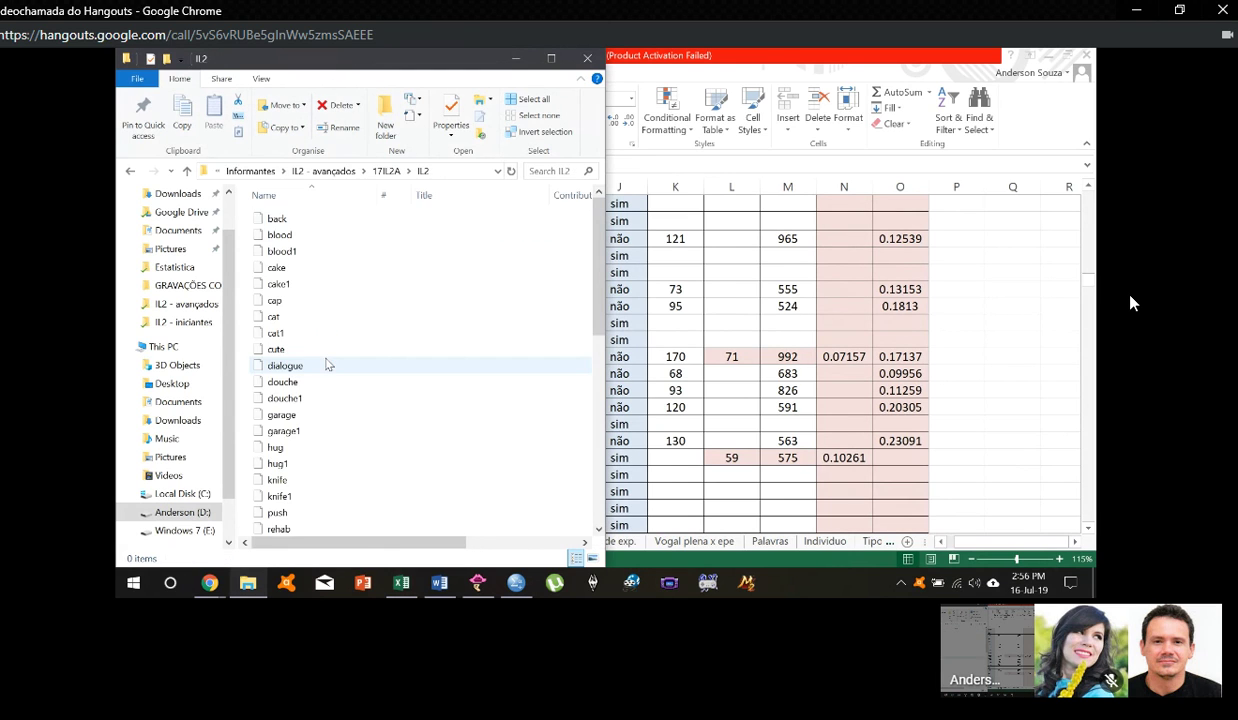
{"action": "scroll", "coordinate": [330, 380], "scroll_direction": "down", "scroll_amount": 4}
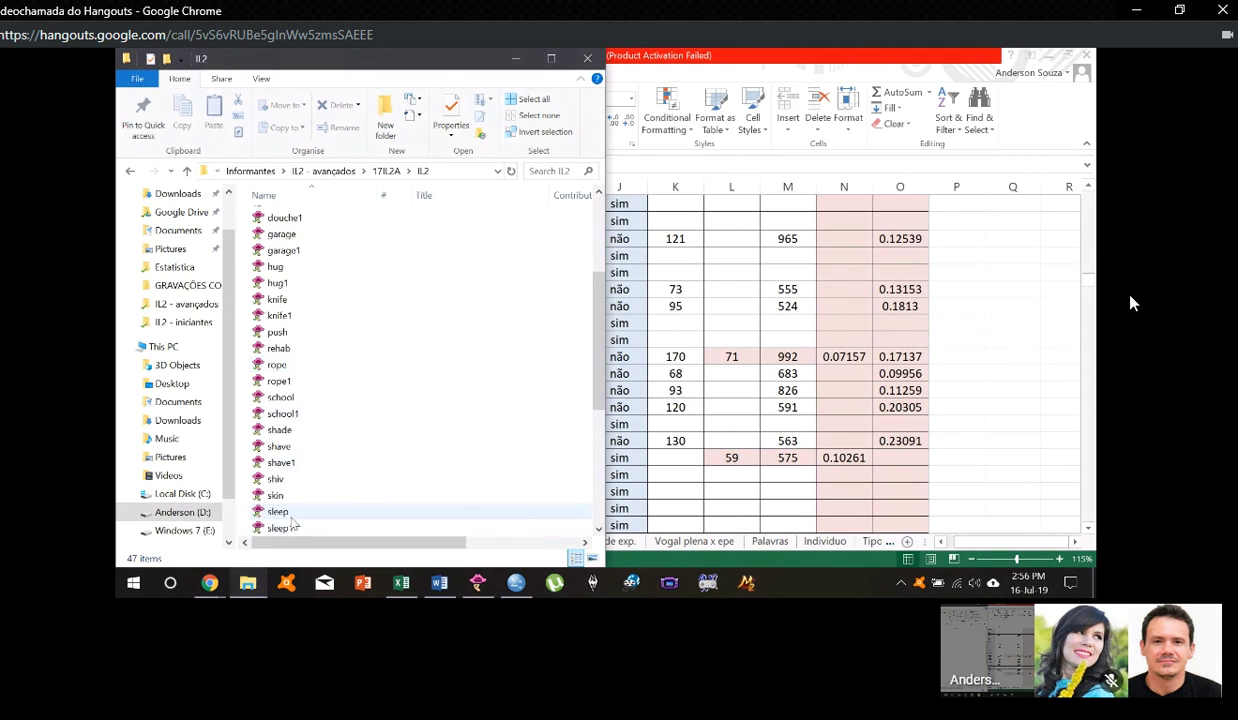
Step: Load the sleep recording from the IL2 folder into Praat and open its waveform and spectrogram
{"action": "scroll", "coordinate": [290, 520], "scroll_direction": "down", "scroll_amount": 1}
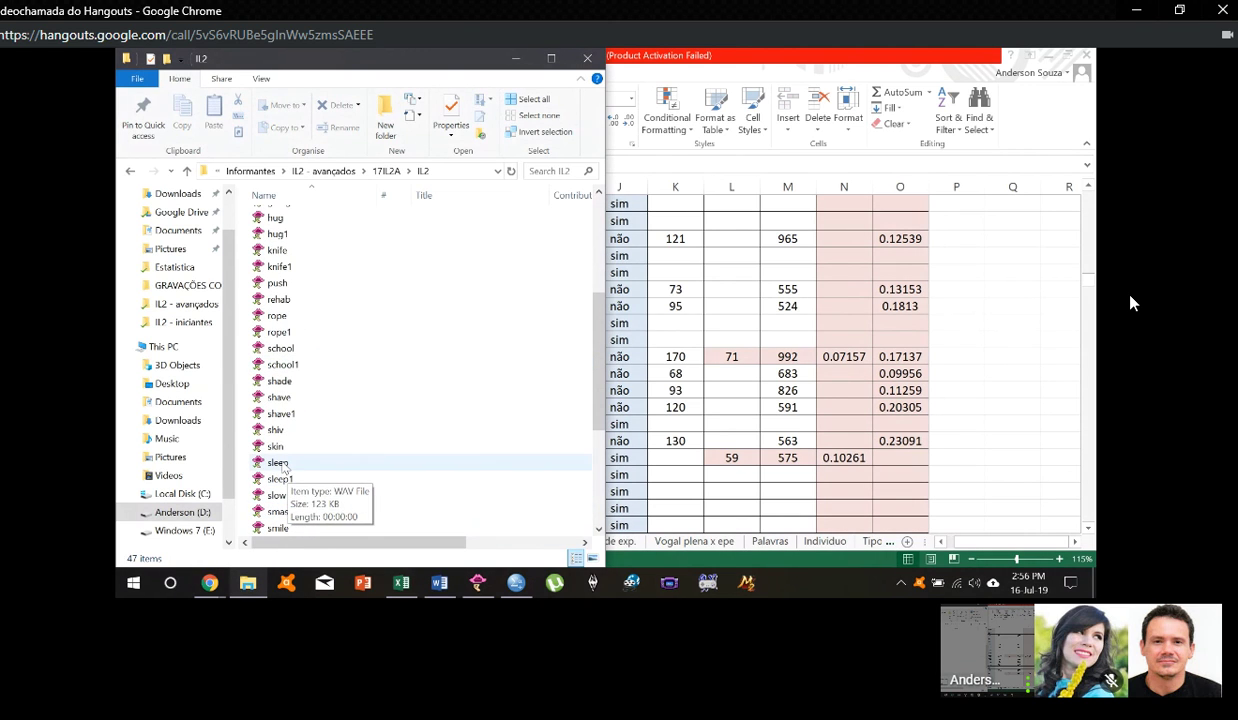
{"action": "left_click", "coordinate": [284, 463]}
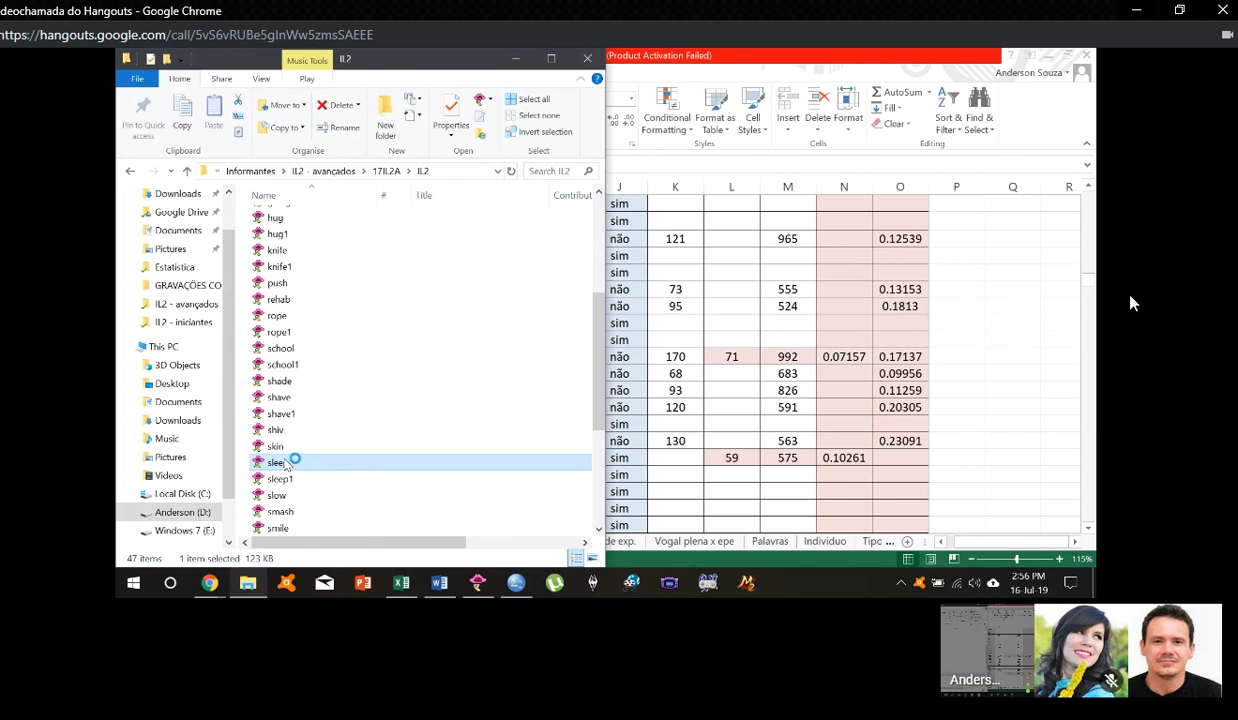
{"action": "left_click", "coordinate": [485, 578]}
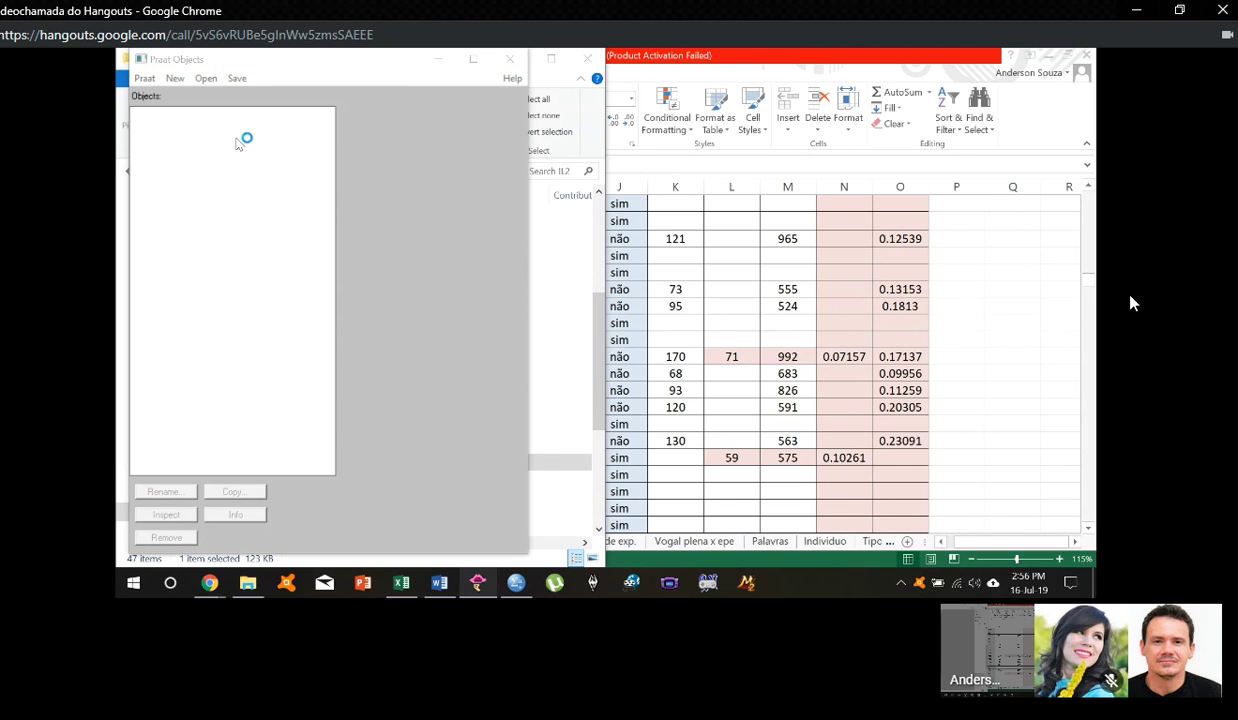
{"action": "left_click", "coordinate": [363, 121]}
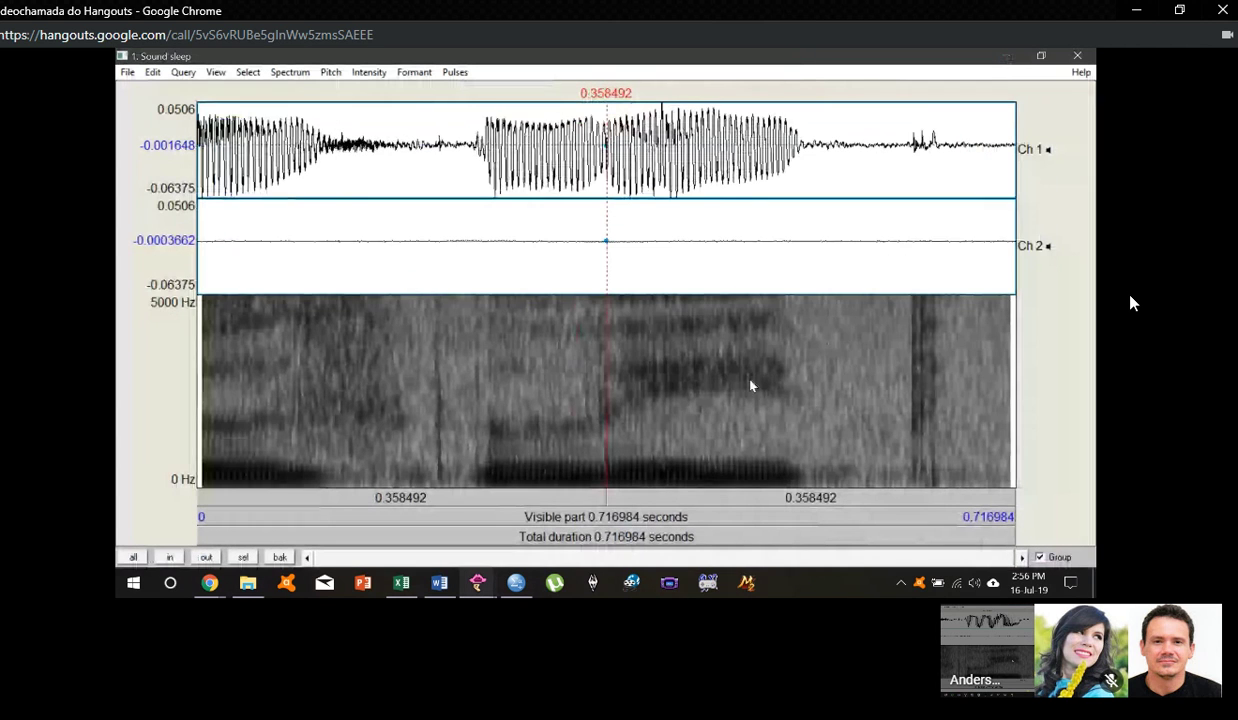
Step: Examine the vowel segment and the final burst in the sleep spectrogram by selecting them, and close the sound editor
{"action": "left_click_drag", "start_coordinate": [785, 392], "coordinate": [624, 384]}
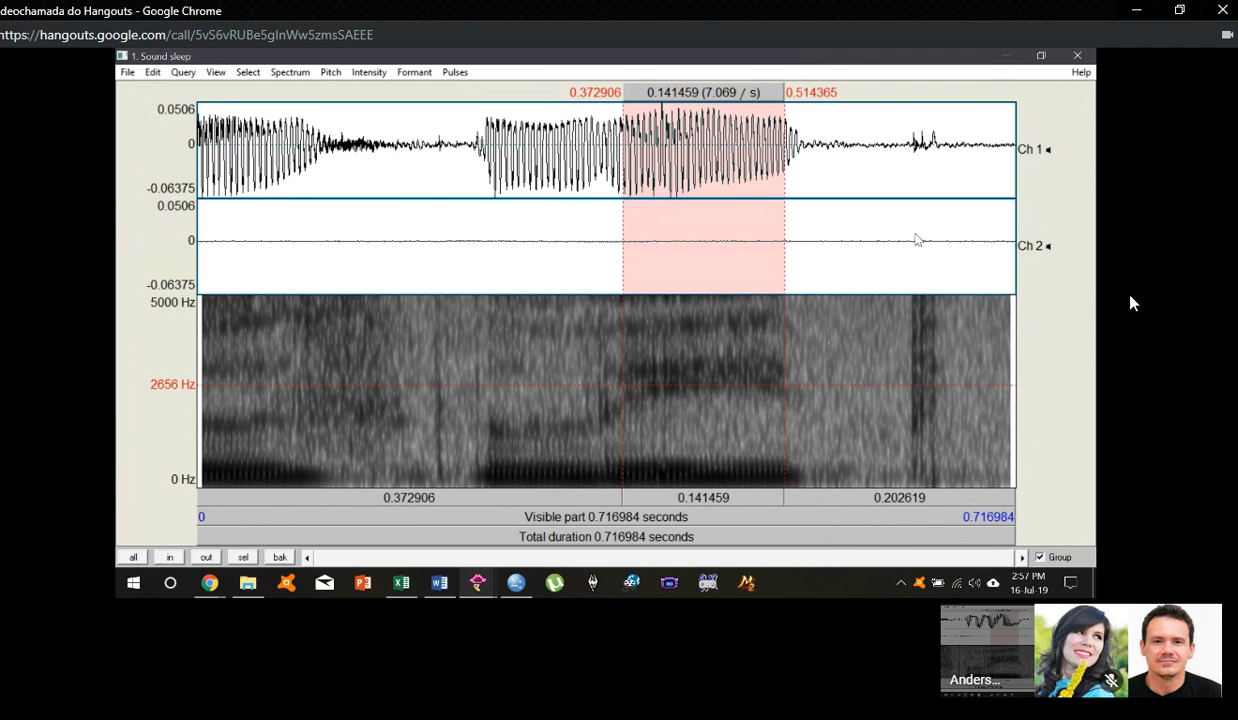
{"action": "left_click", "coordinate": [933, 373]}
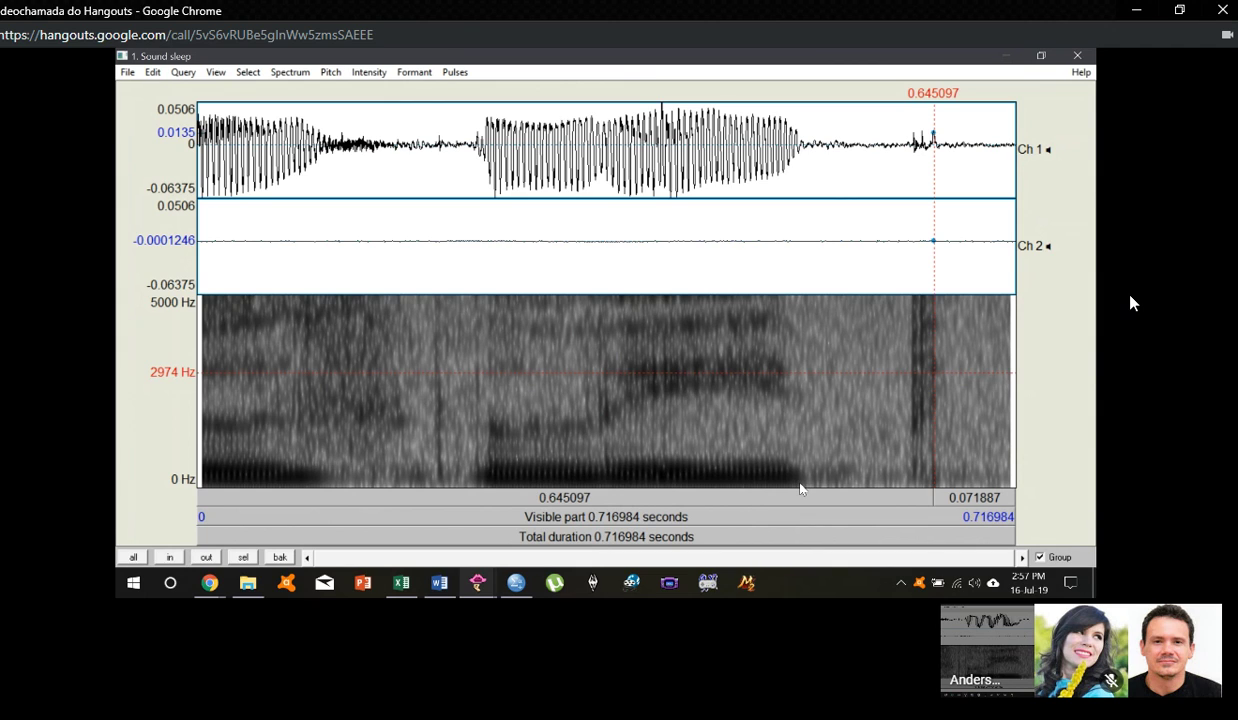
{"action": "left_click_drag", "start_coordinate": [800, 480], "coordinate": [605, 461]}
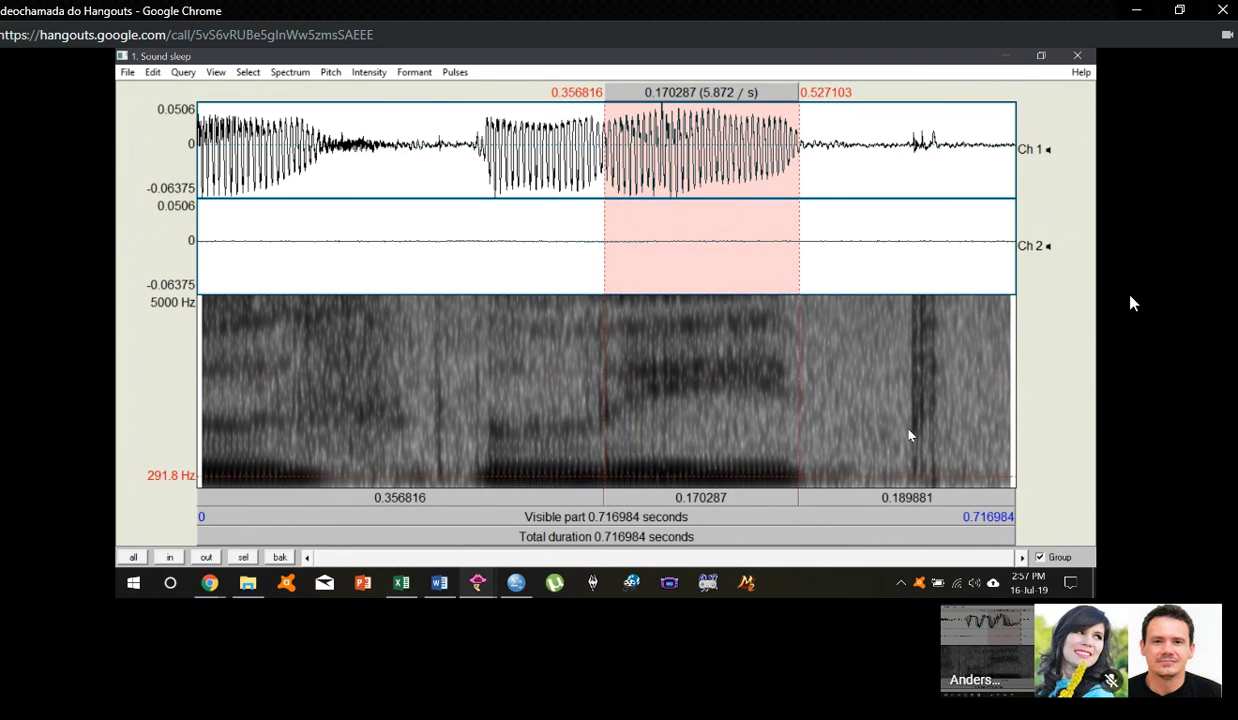
{"action": "left_click", "coordinate": [1079, 55]}
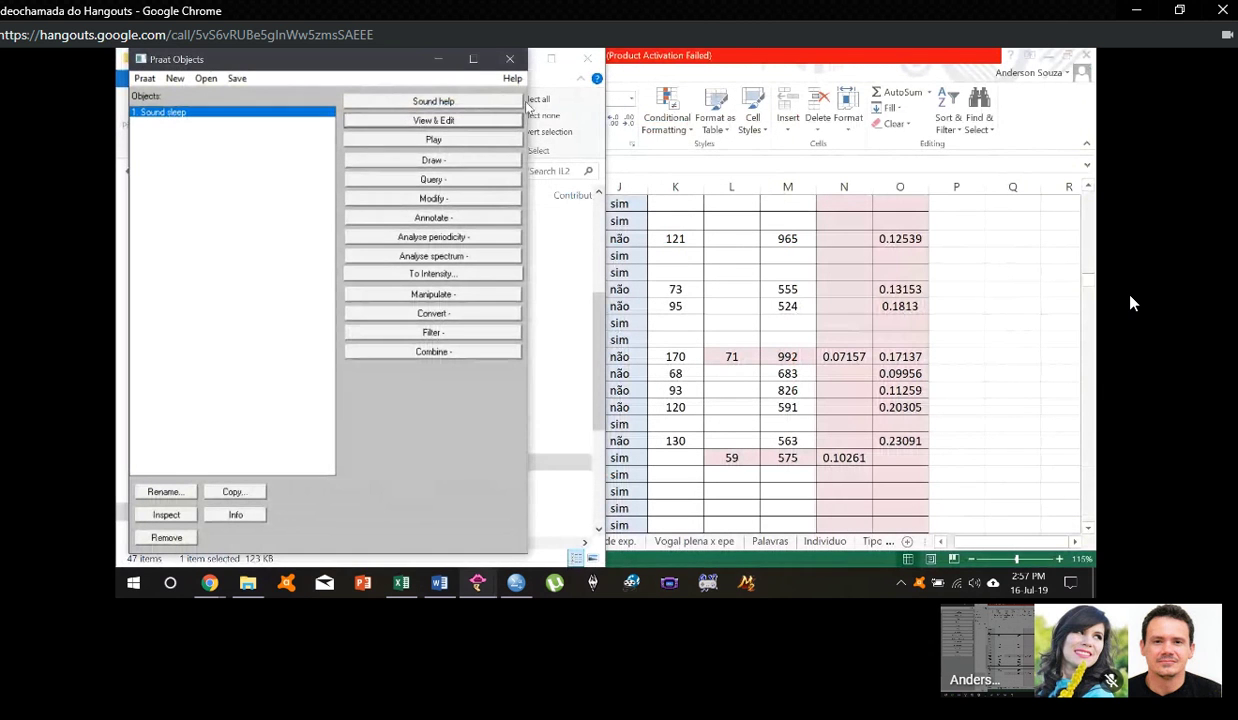
Step: Switch to the Dados dissertação workbook in Excel and inspect the PSE PB1 chi-square result on the Posição silabica sheet
{"action": "left_click", "coordinate": [766, 53]}
{"action": "scroll", "coordinate": [612, 362], "scroll_direction": "up", "scroll_amount": 5}
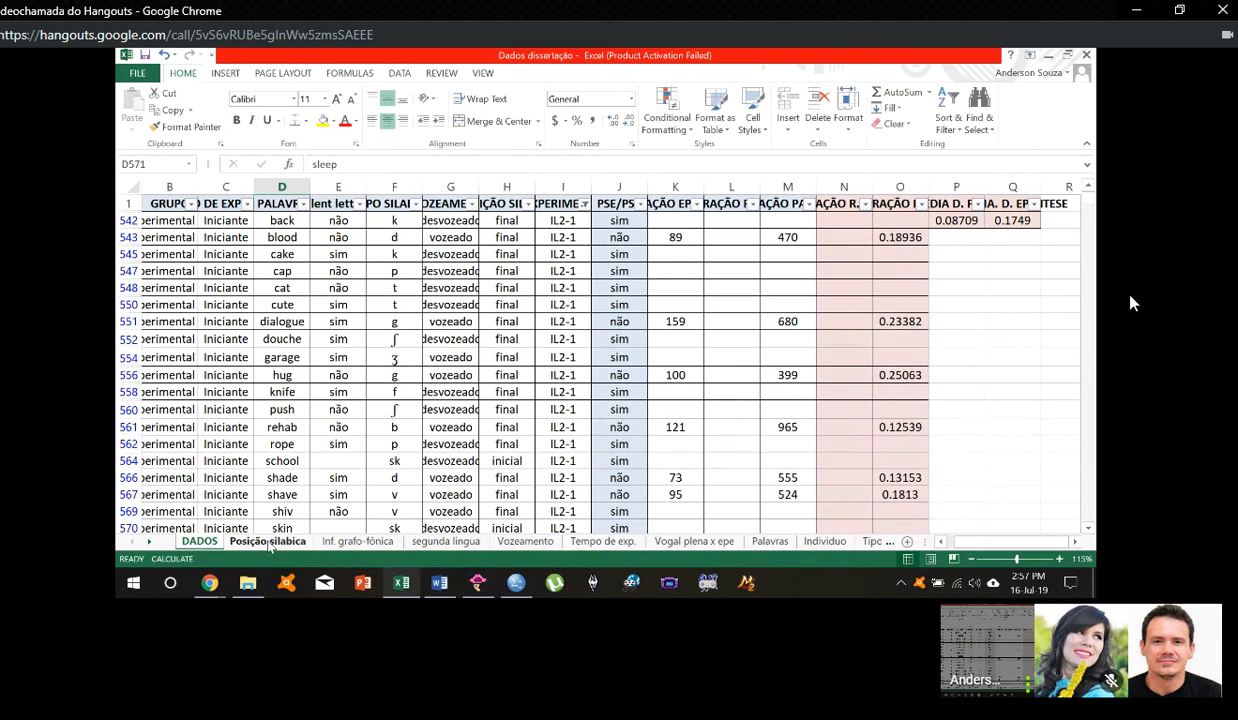
{"action": "left_click", "coordinate": [268, 542]}
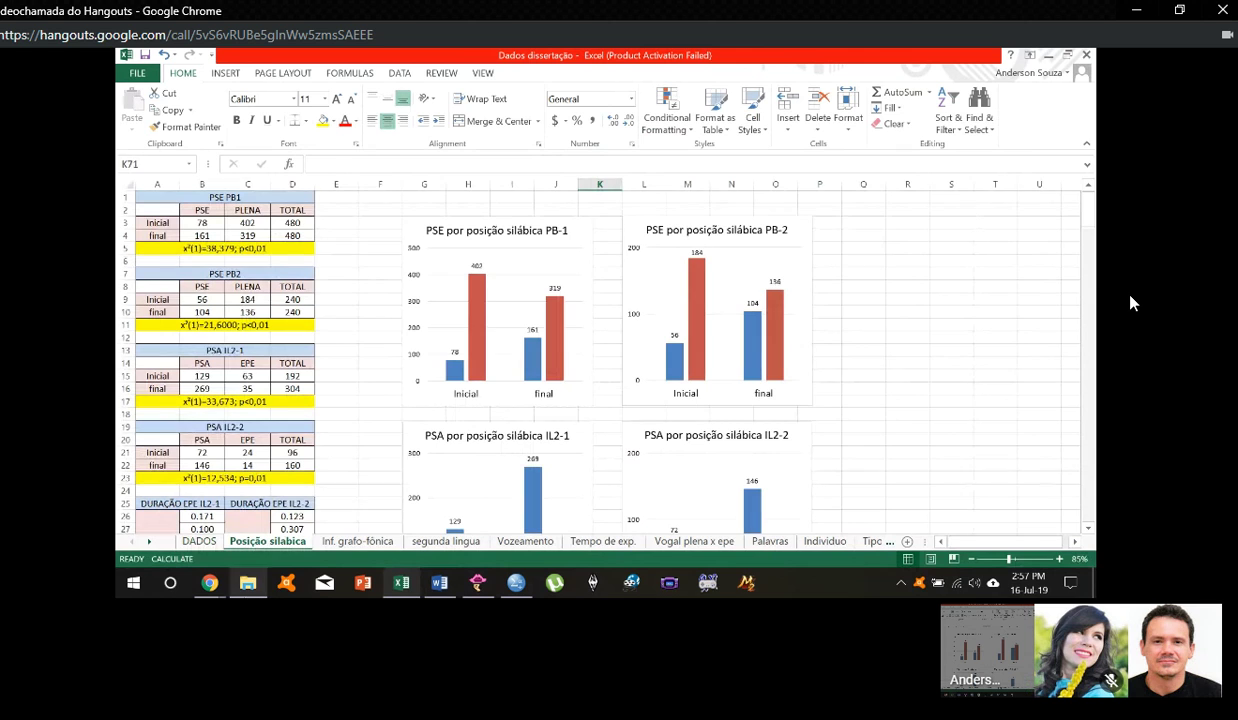
{"action": "left_click", "coordinate": [228, 248]}
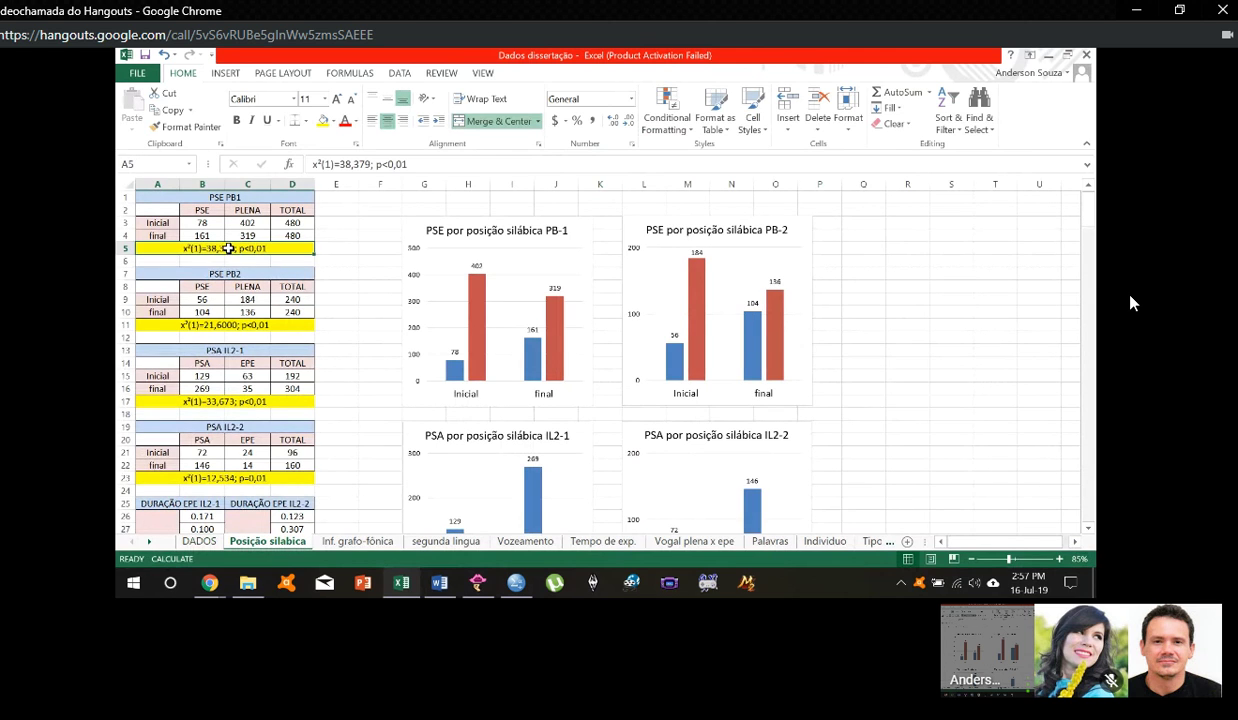
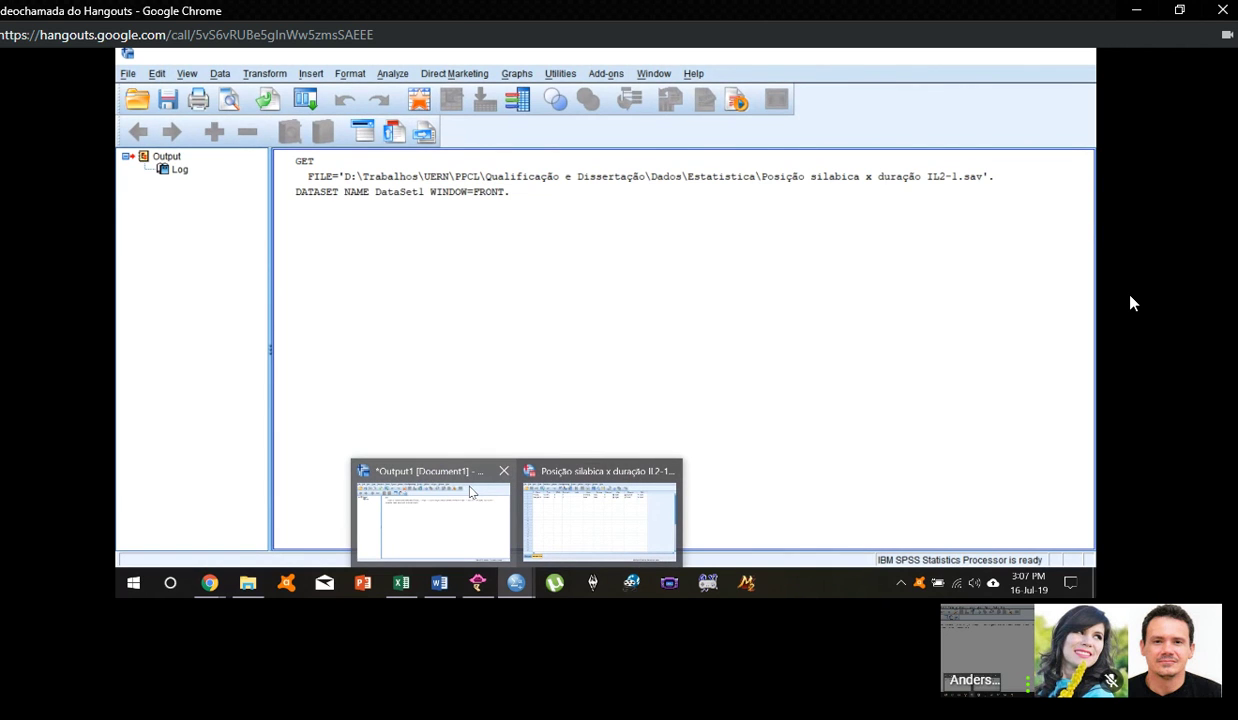
Step: Show the Posição silabica x duração IL2-1 dataset in SPSS and compare the Posição variable's data with its definition
{"action": "left_click", "coordinate": [598, 515]}
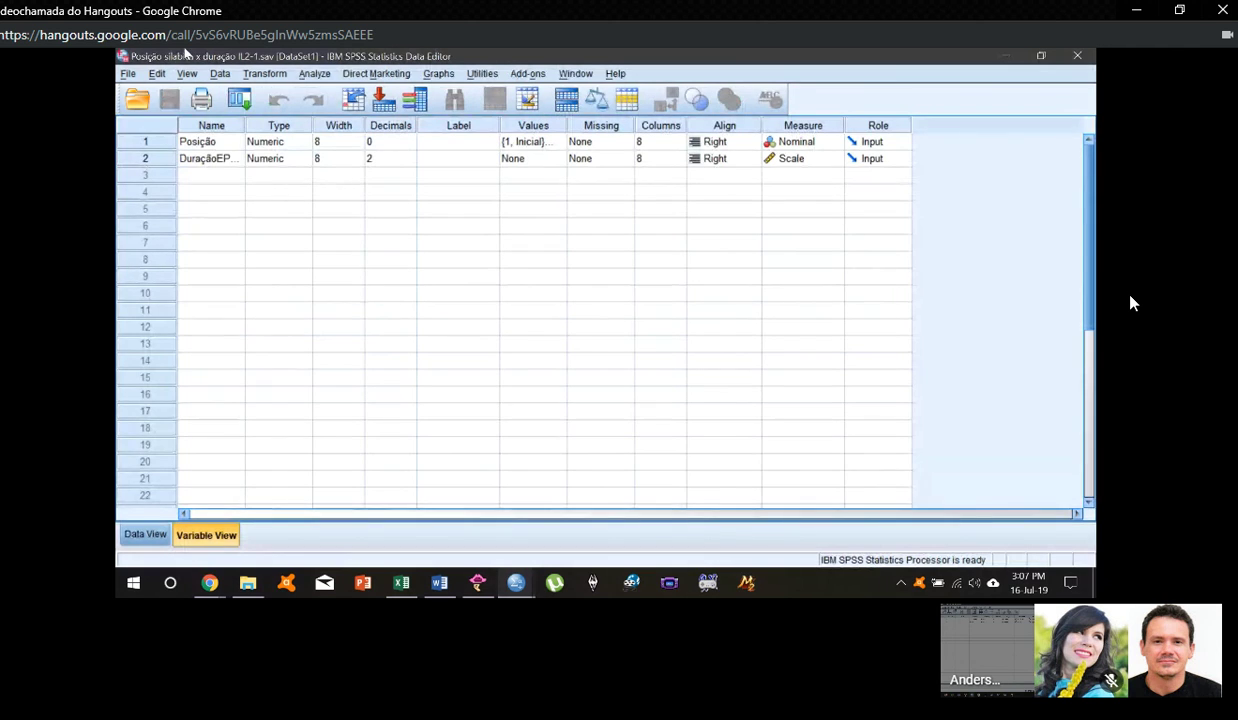
{"action": "left_click", "coordinate": [145, 534]}
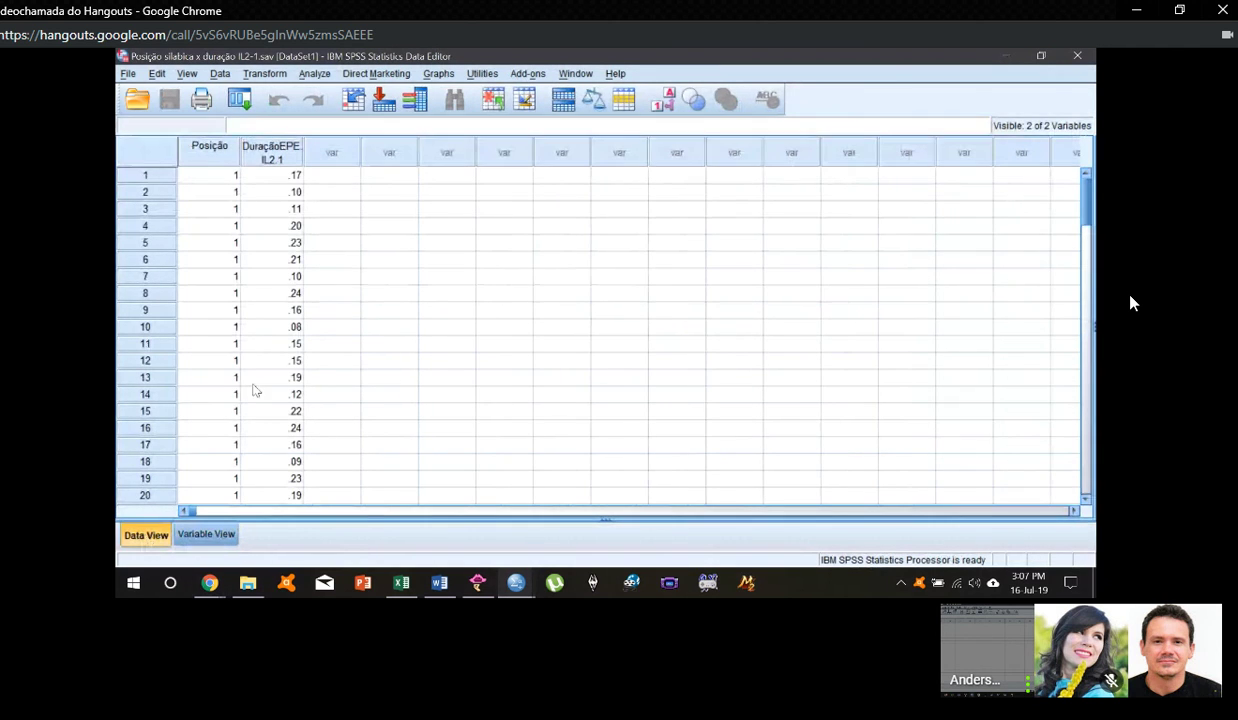
{"action": "left_click", "coordinate": [222, 156]}
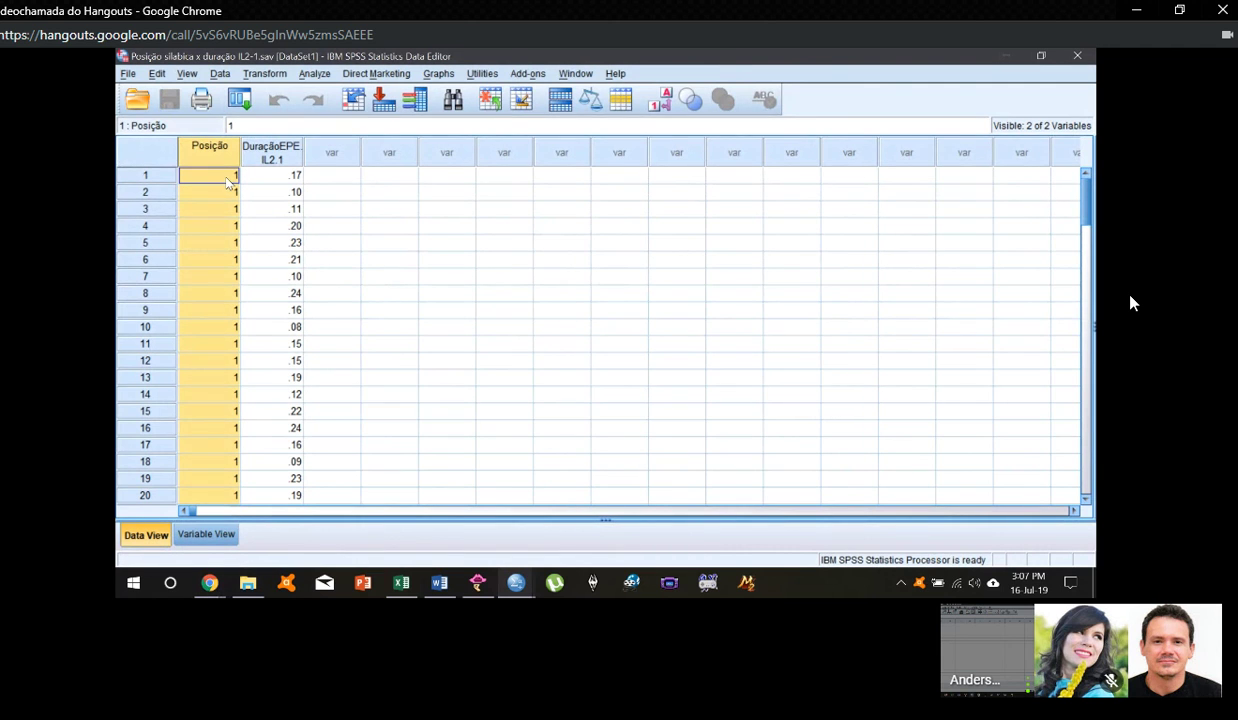
{"action": "left_click", "coordinate": [200, 534]}
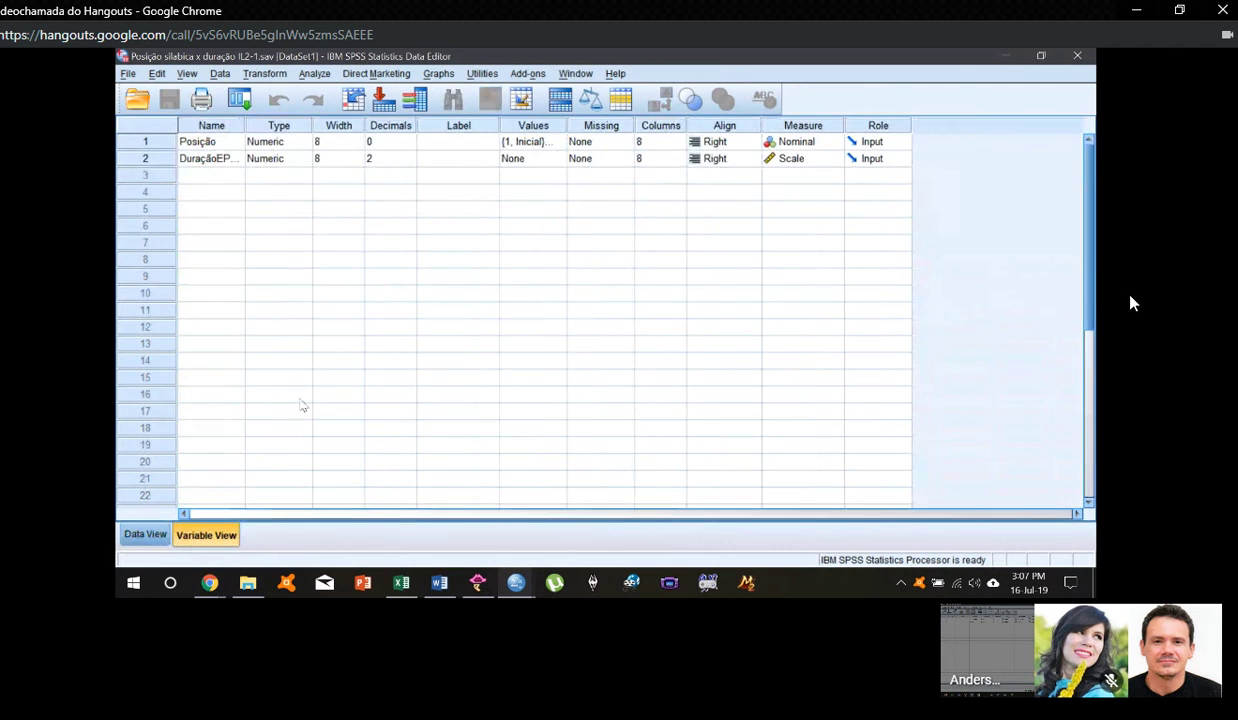
{"action": "left_click", "coordinate": [145, 534]}
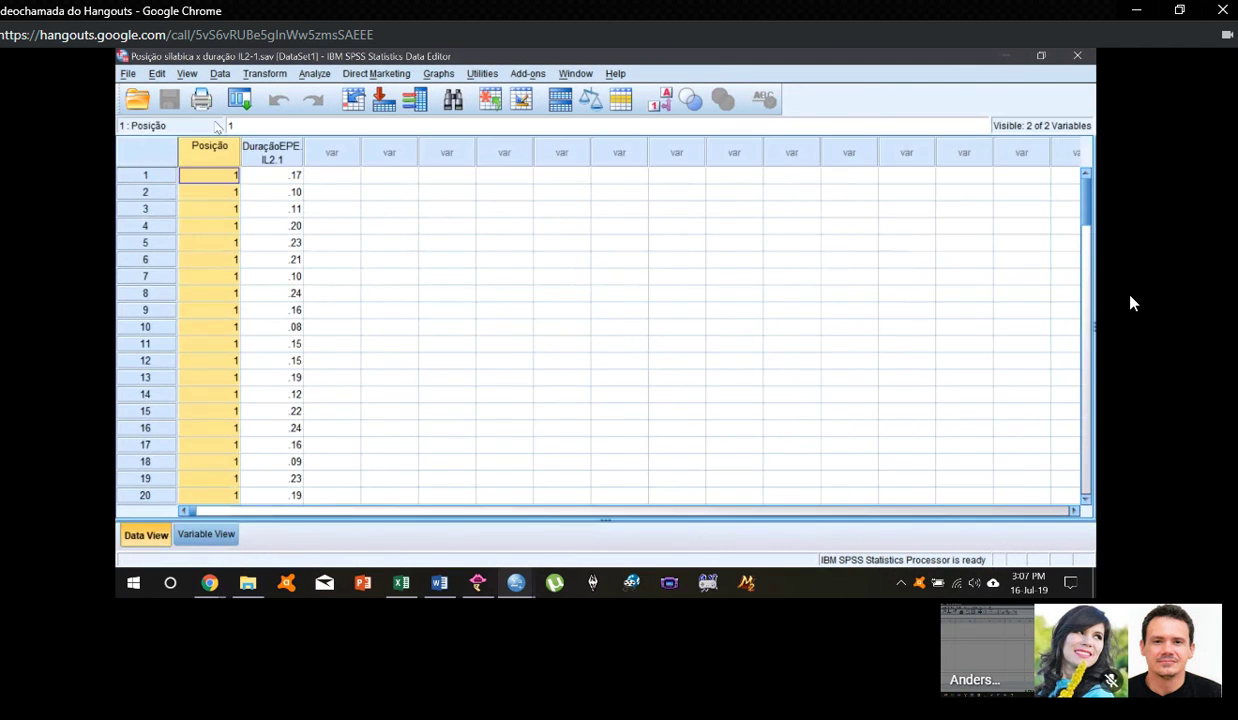
Step: Look through the DuraçãoEPE.IL2.1 values that belong to Posição 1 in the first rows of the dataset
{"action": "left_click", "coordinate": [277, 155]}
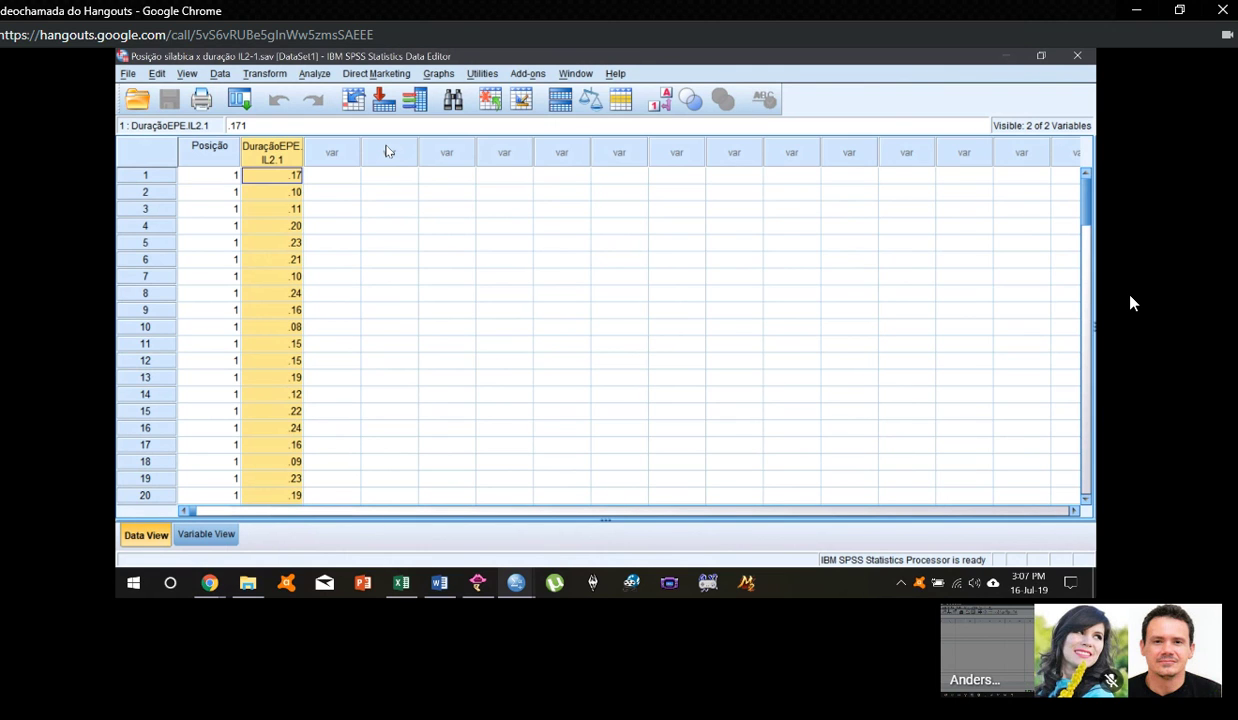
{"action": "scroll", "coordinate": [290, 215], "scroll_direction": "down", "scroll_amount": 3}
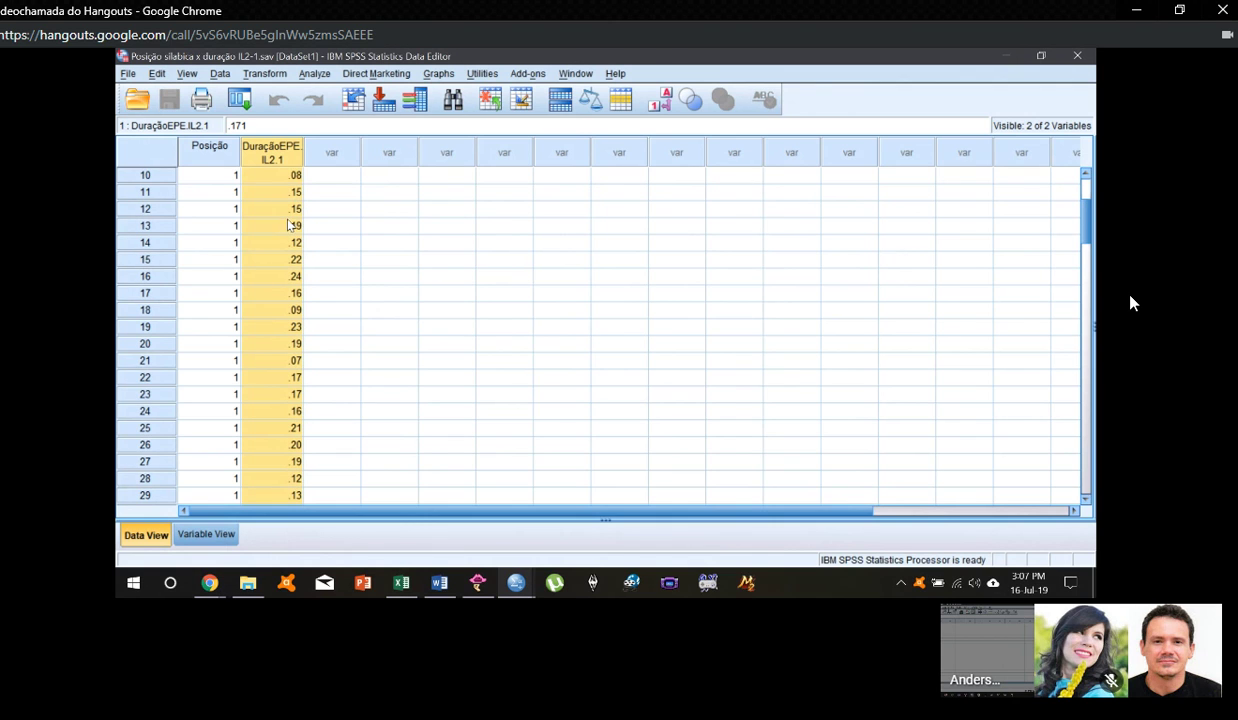
{"action": "scroll", "coordinate": [296, 228], "scroll_direction": "up", "scroll_amount": 3}
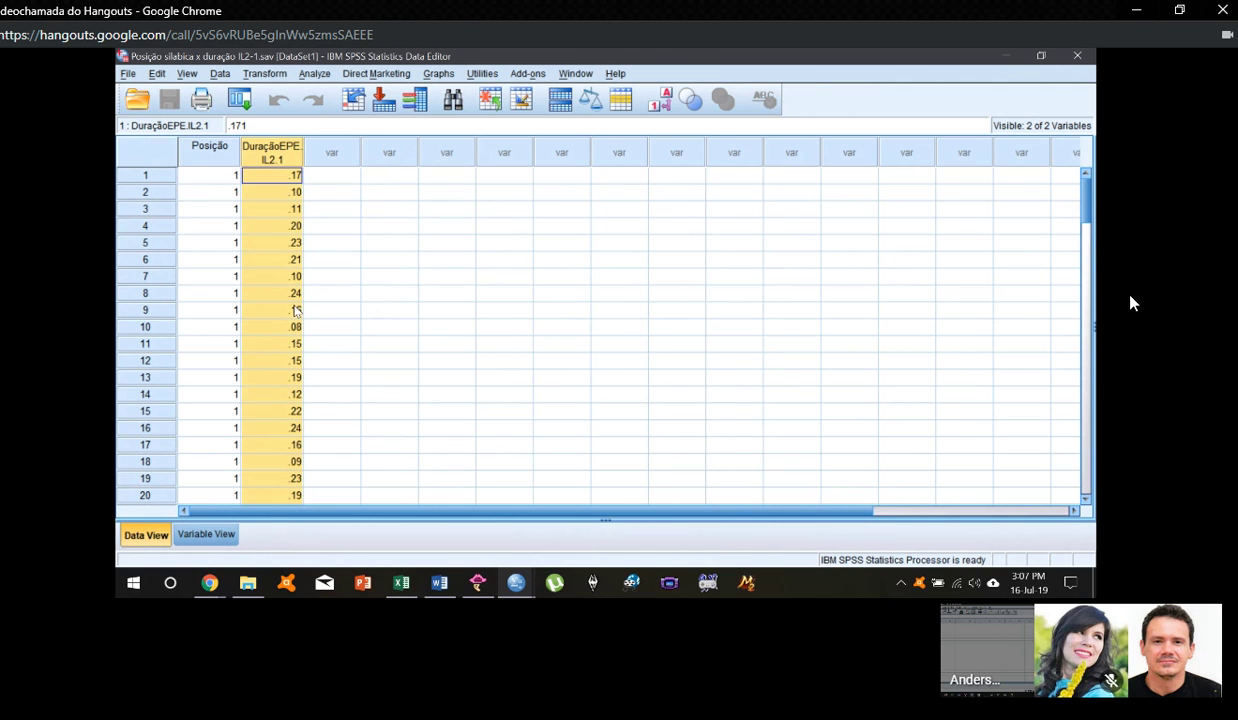
{"action": "scroll", "coordinate": [292, 314], "scroll_direction": "down", "scroll_amount": 1}
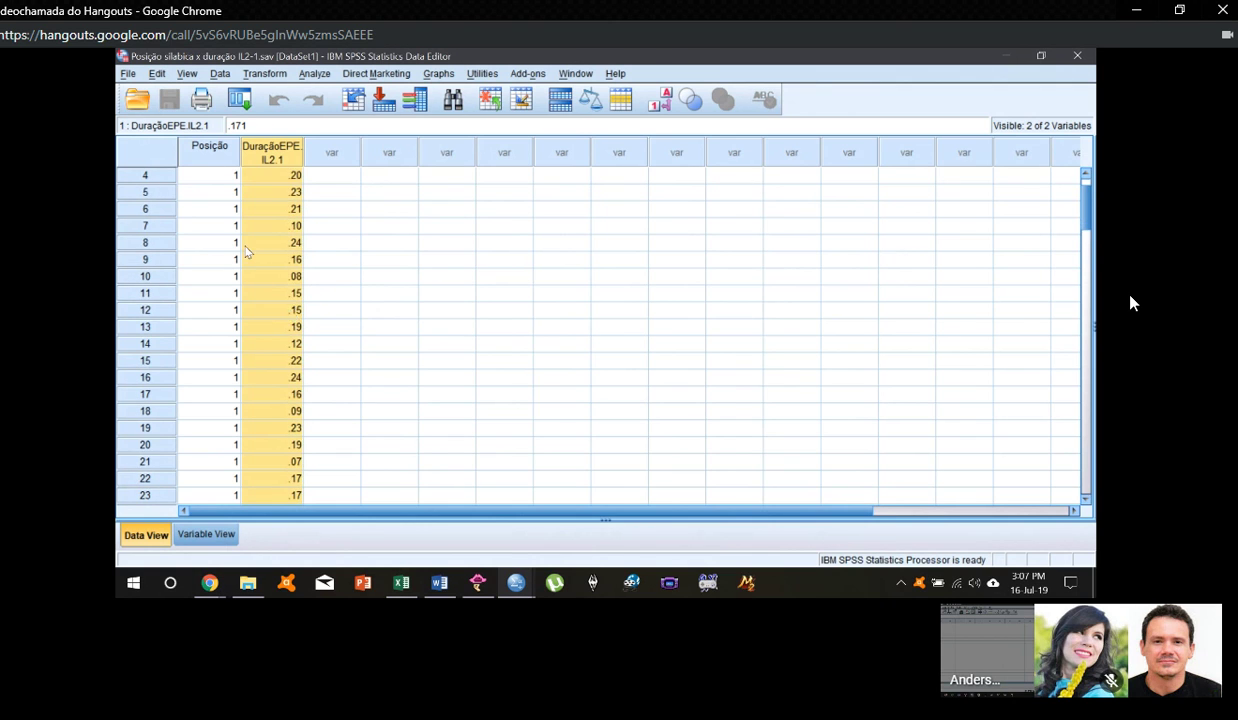
{"action": "left_click", "coordinate": [226, 178]}
{"action": "left_click_drag", "start_coordinate": [274, 178], "coordinate": [291, 427]}
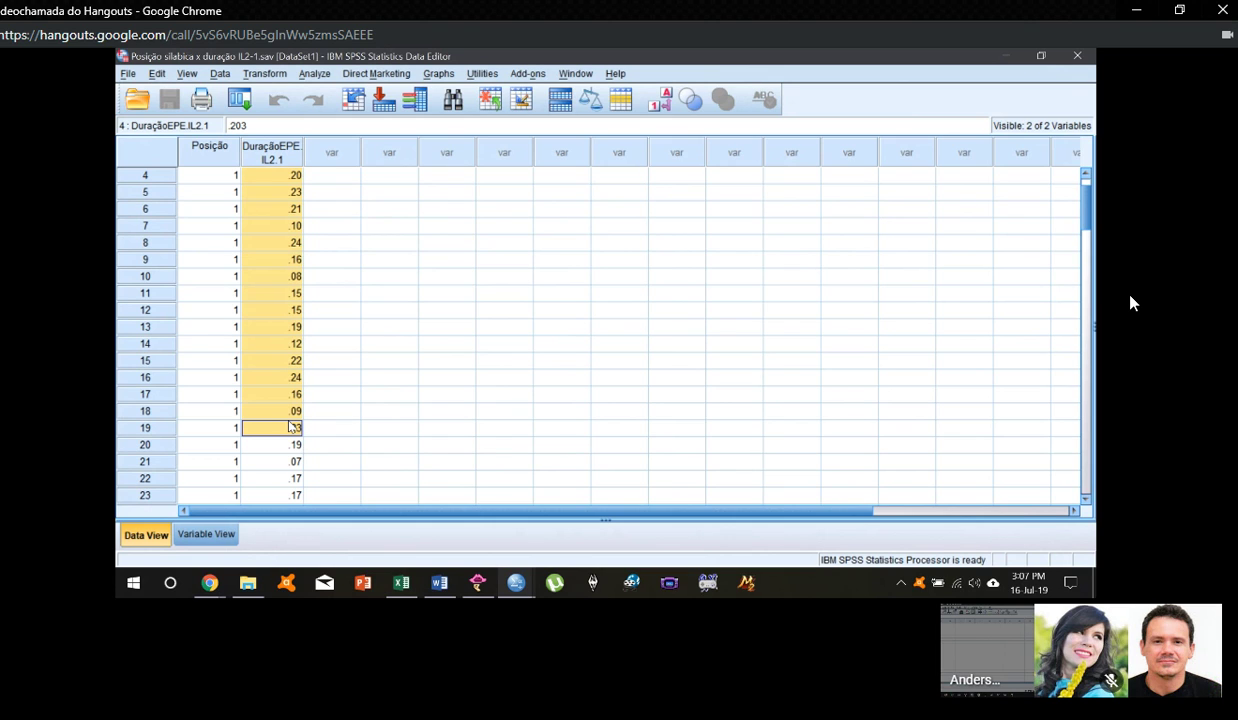
{"action": "scroll", "coordinate": [291, 427], "scroll_direction": "up", "scroll_amount": 1}
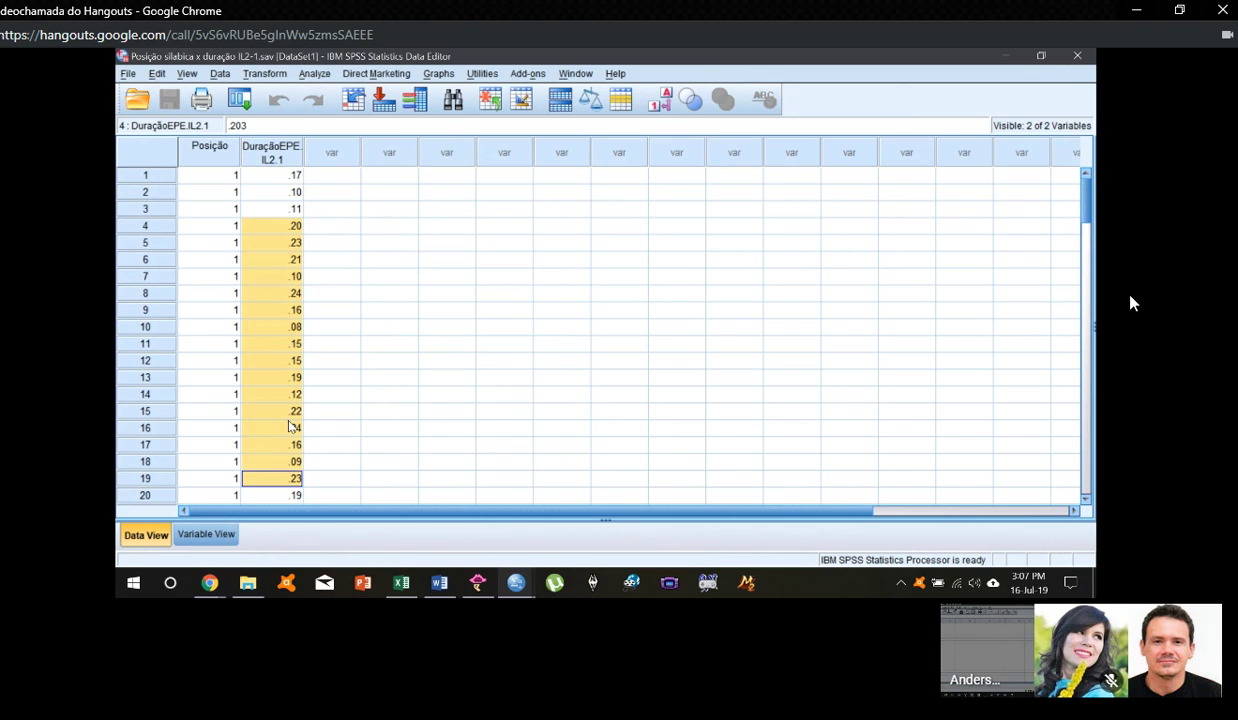
{"action": "left_click", "coordinate": [316, 178]}
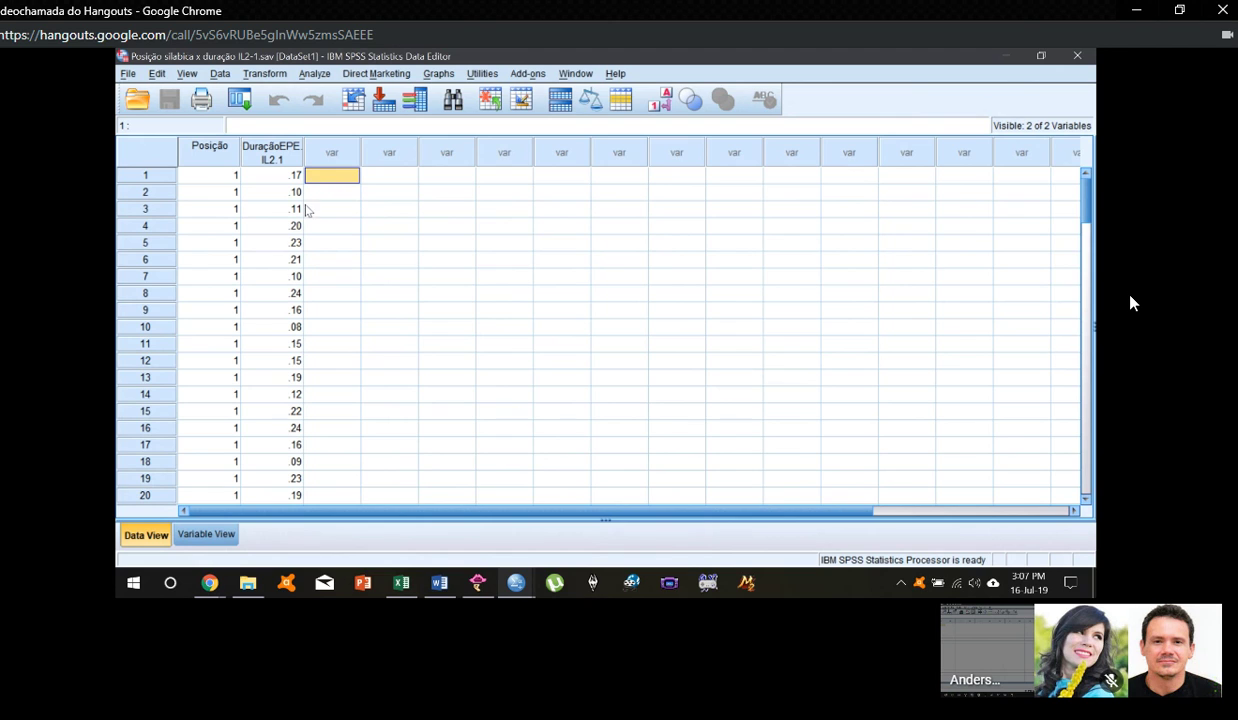
{"action": "scroll", "coordinate": [286, 166], "scroll_direction": "down", "scroll_amount": 1}
{"action": "scroll", "coordinate": [285, 218], "scroll_direction": "up", "scroll_amount": 1}
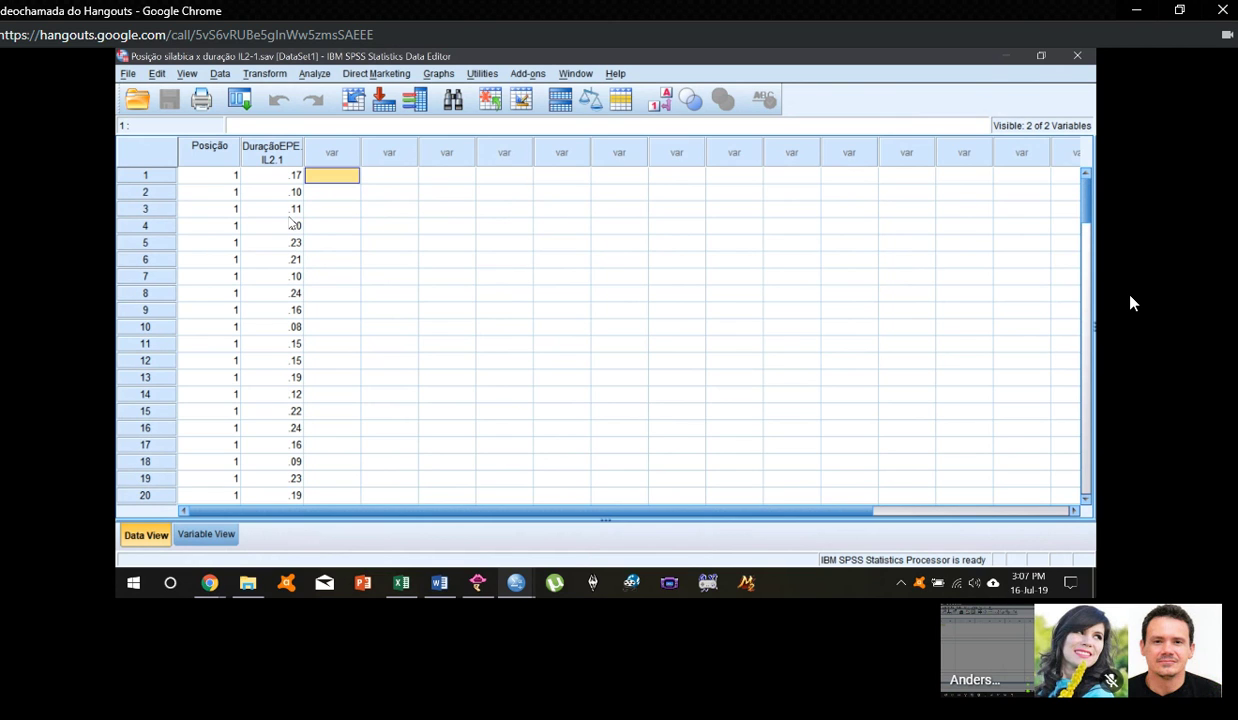
Step: Select and copy the DuraçãoEPE.IL2.1 values of all Posição 1 cases, rows 1 to 63
{"action": "left_click", "coordinate": [209, 174]}
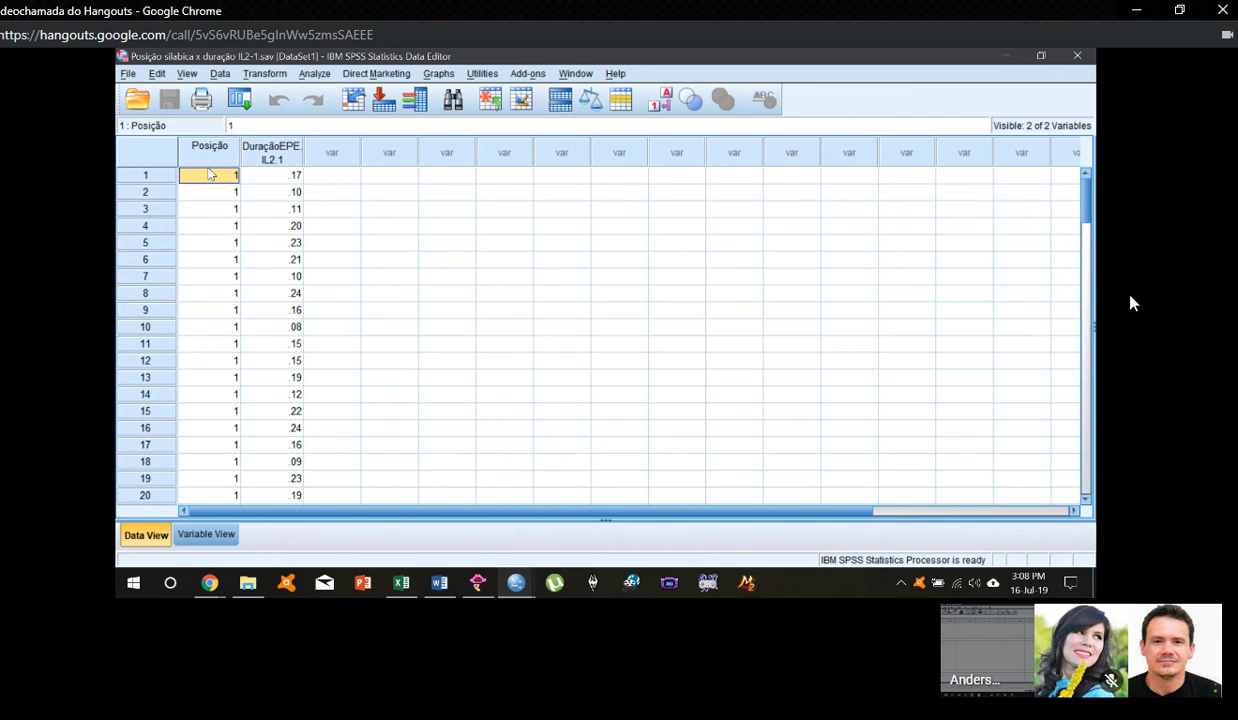
{"action": "key", "text": "Right"}
{"action": "key", "text": "Down"}
{"action": "key", "text": "Left"}
{"action": "key", "text": "Up"}
{"action": "key", "text": "Right"}
{"action": "key", "text": "shift+Down"}
{"action": "key", "text": "shift+Down"}
{"action": "key", "text": "shift+Down"}
{"action": "key", "text": "shift+Down"}
{"action": "key", "text": "shift+Down"}
{"action": "key", "text": "shift+Down"}
{"action": "key", "text": "shift+Down"}
{"action": "key", "text": "shift+Down"}
{"action": "key", "text": "shift+Down"}
{"action": "key", "text": "shift+Down"}
{"action": "key", "text": "shift+Down"}
{"action": "key", "text": "shift+Down"}
{"action": "key", "text": "shift+Down"}
{"action": "key", "text": "shift+Down"}
{"action": "key", "text": "shift+Down"}
{"action": "key", "text": "shift+Down"}
{"action": "key", "text": "shift+Down"}
{"action": "key", "text": "shift+Down"}
{"action": "key", "text": "shift+Down"}
{"action": "key", "text": "shift+Down"}
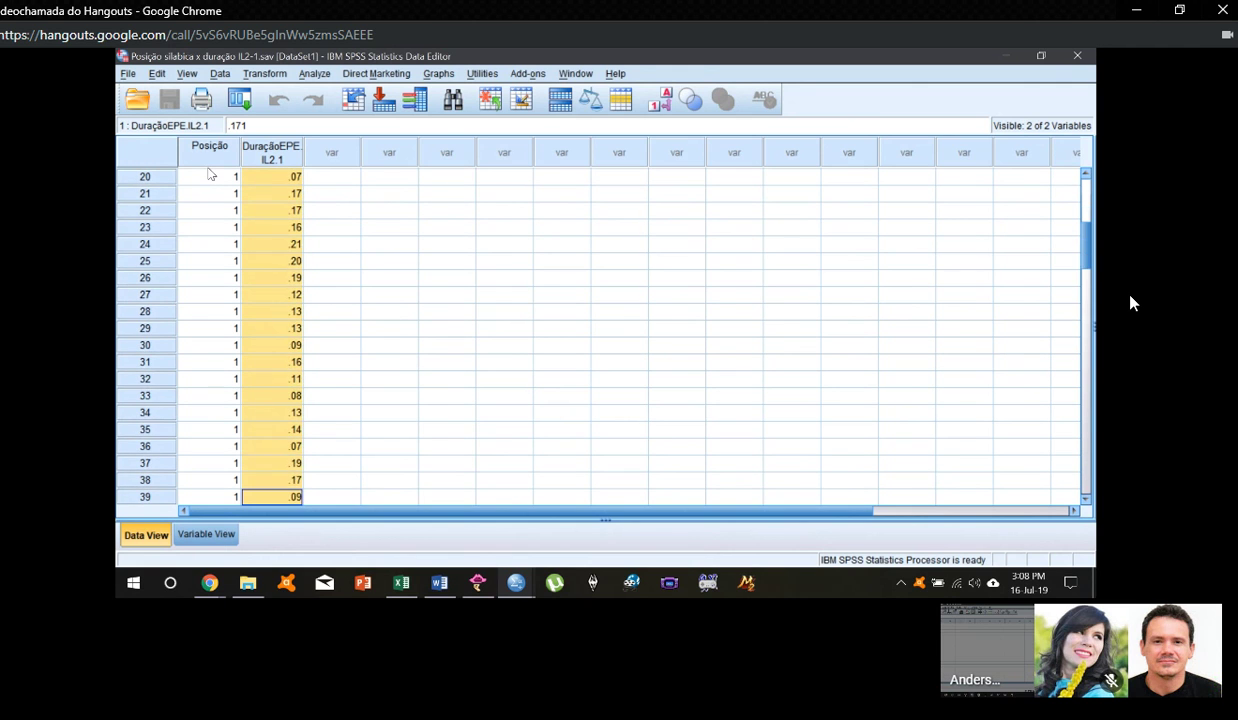
{"action": "key", "text": "shift+Down"}
{"action": "key", "text": "shift+Down"}
{"action": "key", "text": "shift+Down"}
{"action": "key", "text": "shift+Down"}
{"action": "key", "text": "shift+Down"}
{"action": "key", "text": "shift+Down"}
{"action": "key", "text": "shift+Down"}
{"action": "key", "text": "shift+Down"}
{"action": "key", "text": "shift+Down"}
{"action": "key", "text": "shift+Down"}
{"action": "key", "text": "shift+Down"}
{"action": "key", "text": "shift+Down"}
{"action": "key", "text": "shift+Down"}
{"action": "key", "text": "shift+Down"}
{"action": "key", "text": "shift+Down"}
{"action": "key", "text": "shift+Down"}
{"action": "key", "text": "shift+Down"}
{"action": "key", "text": "shift+Down"}
{"action": "key", "text": "shift+Down"}
{"action": "key", "text": "shift+Down"}
{"action": "key", "text": "shift+Down"}
{"action": "key", "text": "shift+Down"}
{"action": "key", "text": "shift+Down"}
{"action": "key", "text": "shift+Down"}
{"action": "key", "text": "shift+Down"}
{"action": "key", "text": "shift+Down"}
{"action": "key", "text": "shift+Down"}
{"action": "key", "text": "shift+Down"}
{"action": "key", "text": "shift+Down"}
{"action": "key", "text": "shift+Down"}
{"action": "key", "text": "shift+Up"}
{"action": "key", "text": "shift+Up"}
{"action": "key", "text": "shift+Up"}
{"action": "key", "text": "shift+Up"}
{"action": "key", "text": "shift+Up"}
{"action": "key", "text": "shift+Up"}
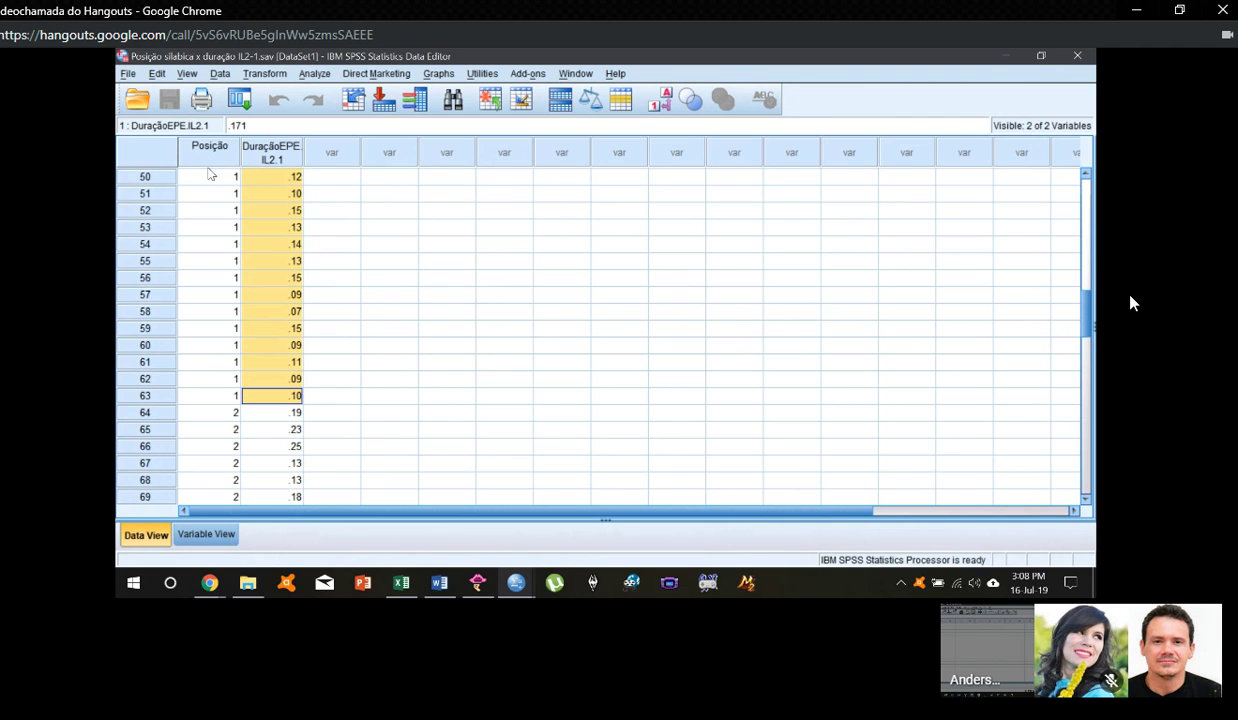
Step: Try pasting the copied durations into the first empty column, undo it, and paste them into the second empty column from row 1
{"action": "scroll", "coordinate": [300, 350], "scroll_direction": "up", "scroll_amount": 12}
{"action": "scroll", "coordinate": [334, 353], "scroll_direction": "up", "scroll_amount": 4}
{"action": "left_click", "coordinate": [332, 177]}
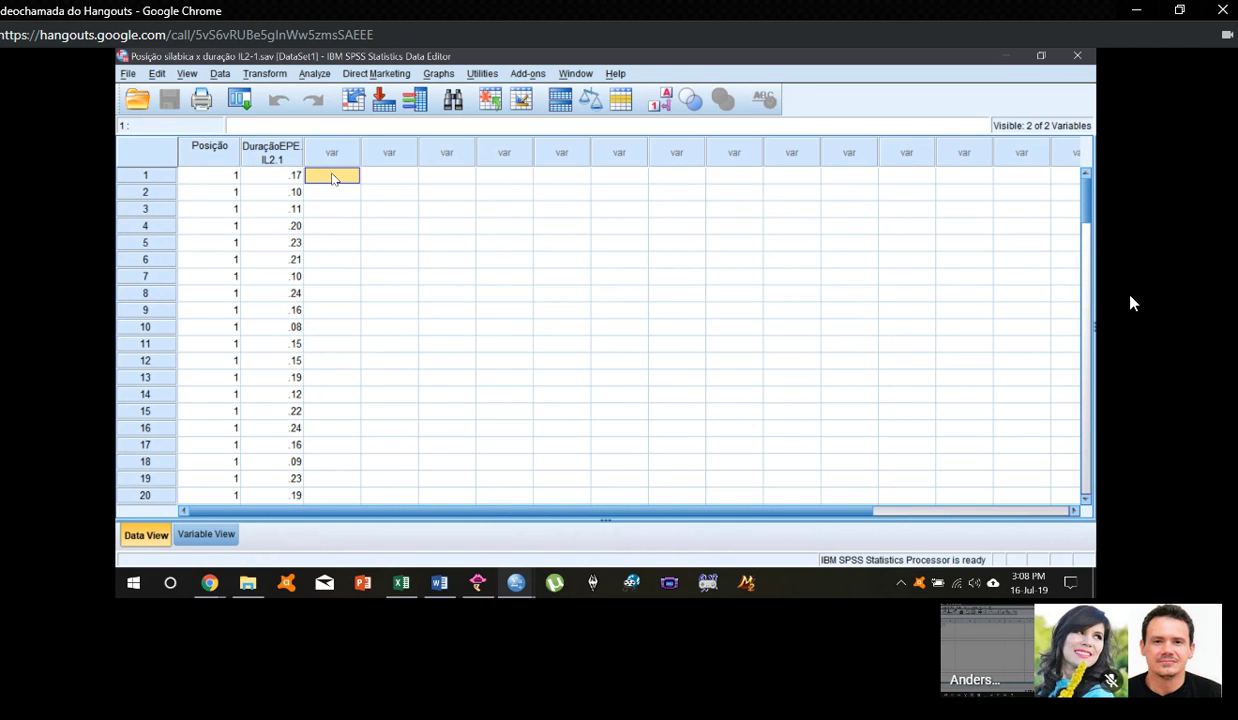
{"action": "key", "text": "ctrl+v"}
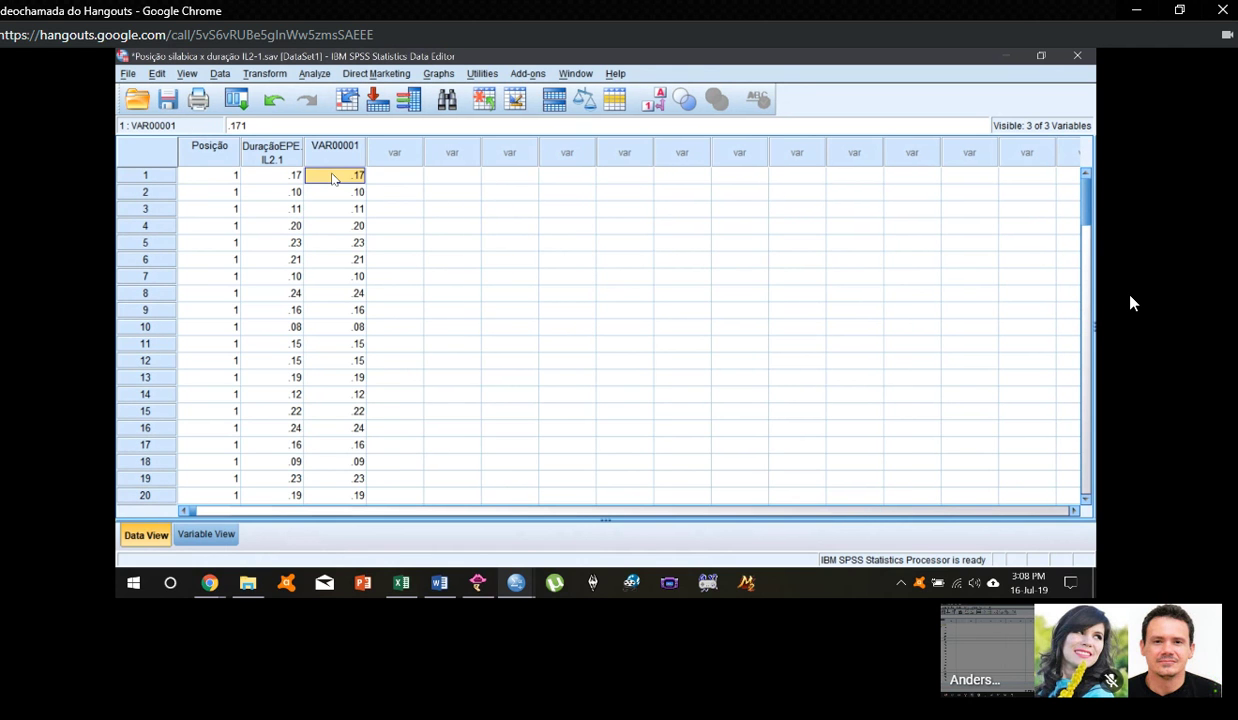
{"action": "key", "text": "ctrl+z"}
{"action": "left_click", "coordinate": [393, 180]}
{"action": "key", "text": "ctrl+v"}
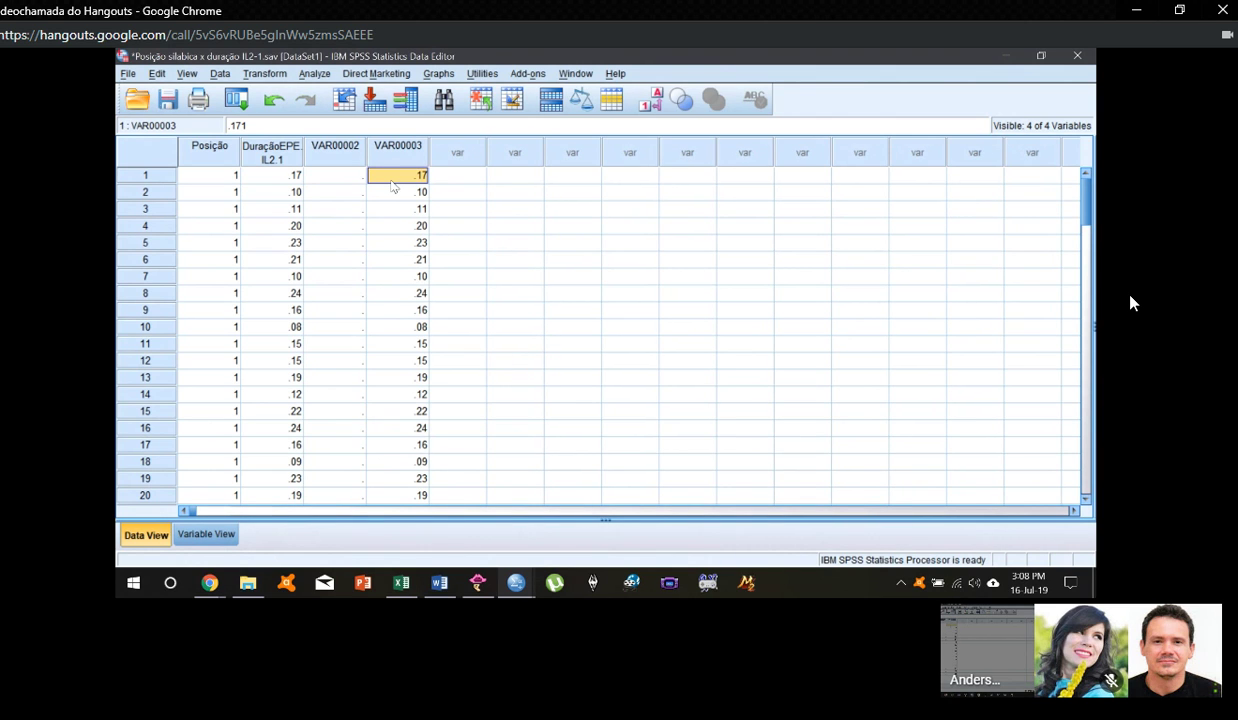
Step: Cut the DuraçãoEPE.IL2.1 values of the Posição 2 cases, from row 64 through row 98
{"action": "scroll", "coordinate": [292, 210], "scroll_direction": "down", "scroll_amount": 16}
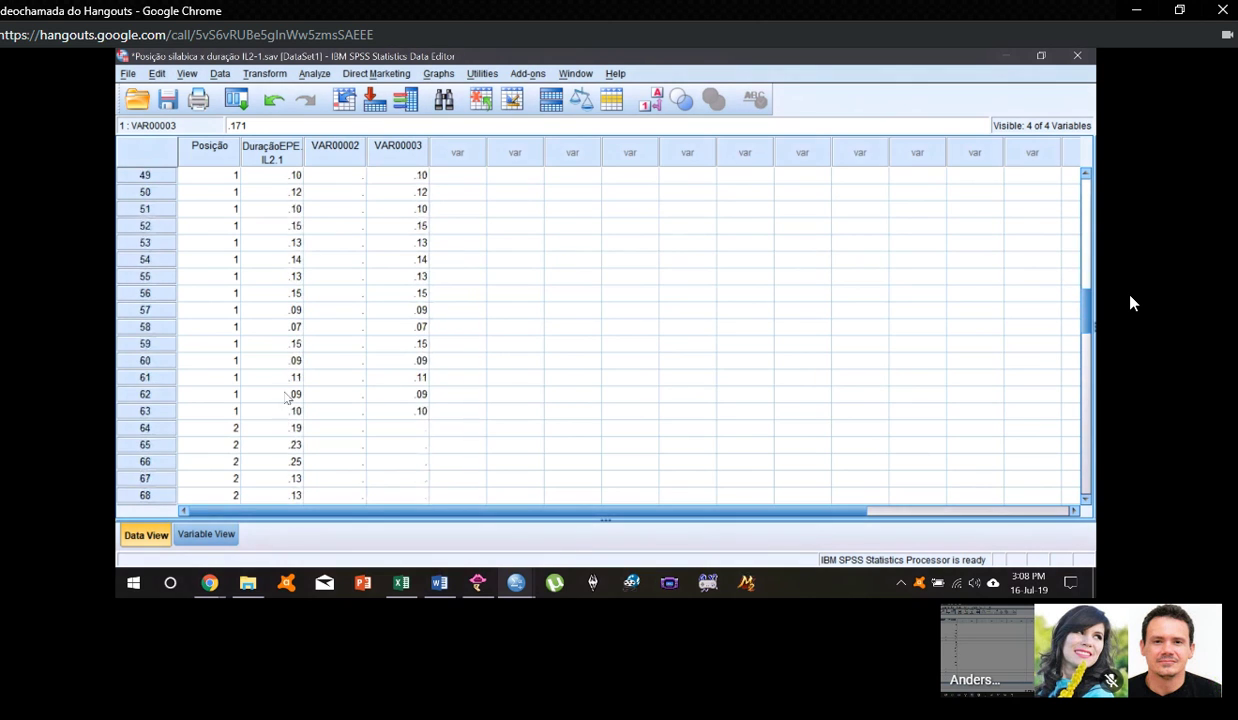
{"action": "left_click", "coordinate": [292, 428]}
{"action": "key", "text": "shift+Down"}
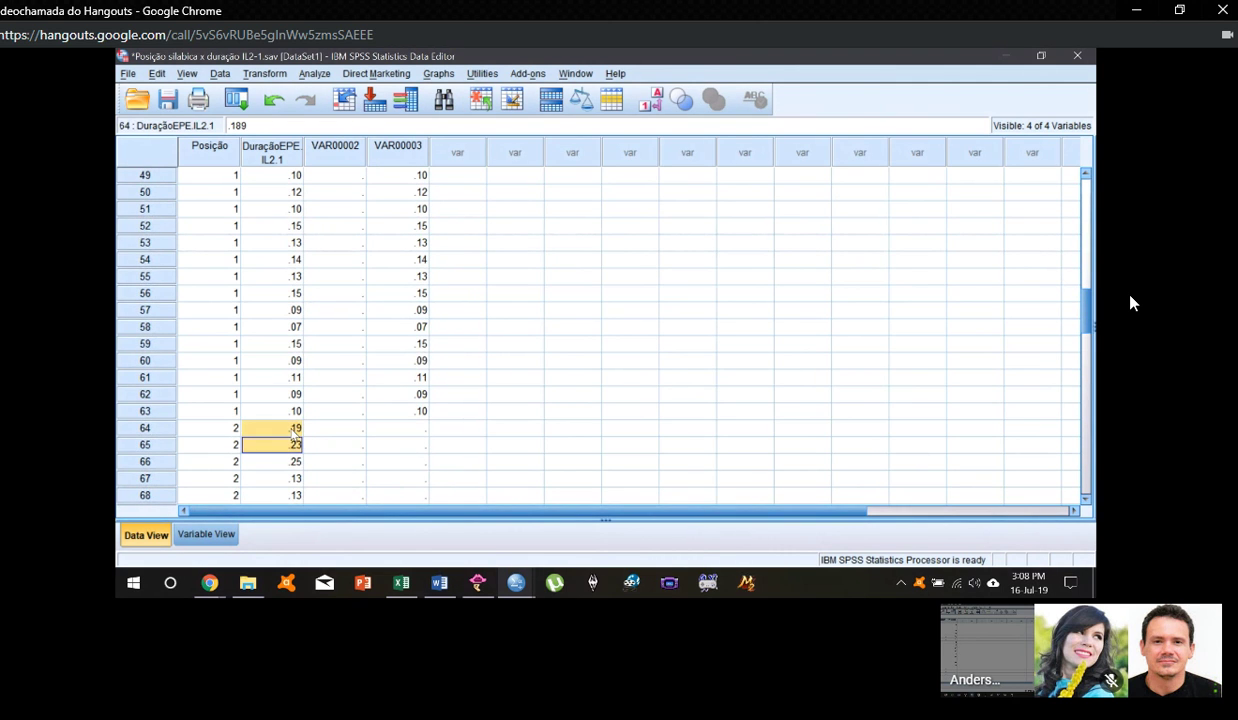
{"action": "key", "text": "shift+Down"}
{"action": "key", "text": "shift+Down"}
{"action": "key", "text": "shift+Down"}
{"action": "key", "text": "shift+Down"}
{"action": "key", "text": "shift+Down"}
{"action": "key", "text": "shift+Down"}
{"action": "key", "text": "shift+Down"}
{"action": "key", "text": "shift+Down"}
{"action": "key", "text": "shift+Down"}
{"action": "key", "text": "shift+Down"}
{"action": "key", "text": "shift+Down"}
{"action": "key", "text": "shift+Down"}
{"action": "key", "text": "shift+Down"}
{"action": "key", "text": "shift+Down"}
{"action": "key", "text": "shift+Down"}
{"action": "key", "text": "shift+Down"}
{"action": "key", "text": "shift+Down"}
{"action": "key", "text": "shift+Down"}
{"action": "key", "text": "shift+Down"}
{"action": "key", "text": "shift+Down"}
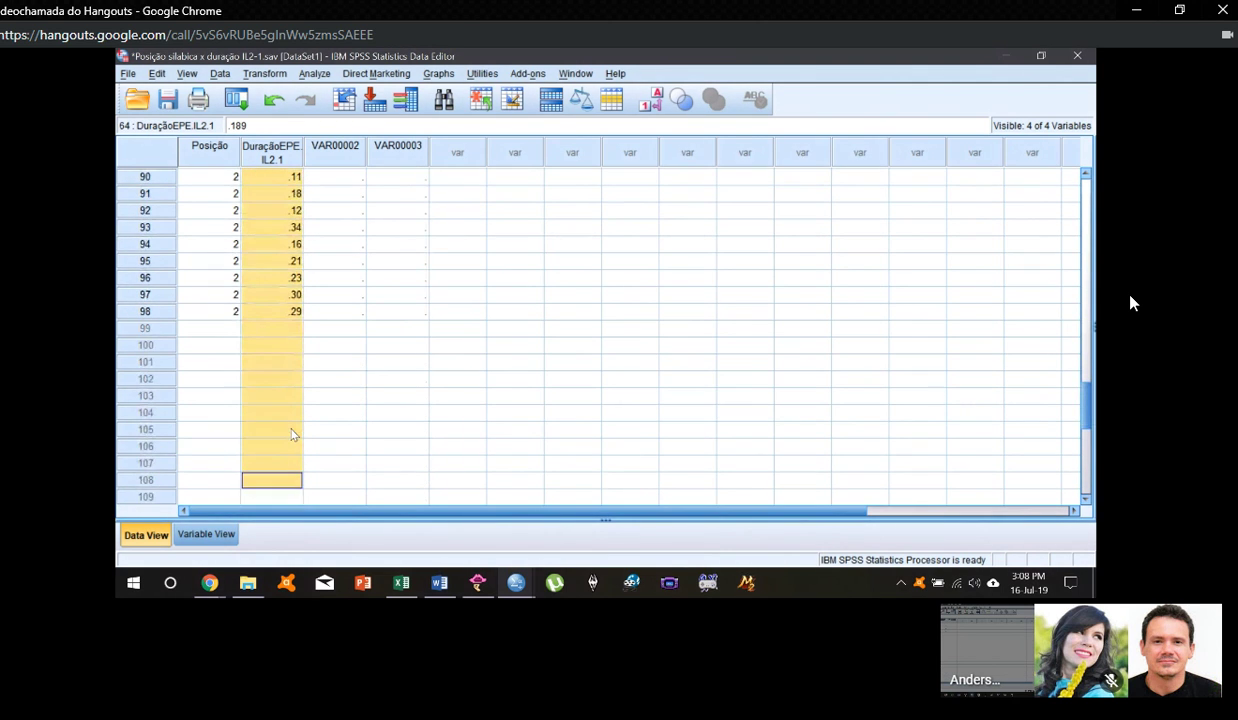
{"action": "key", "text": "shift+Up"}
{"action": "key", "text": "shift+Up"}
{"action": "key", "text": "shift+Up"}
{"action": "key", "text": "shift+Up"}
{"action": "key", "text": "shift+Up"}
{"action": "key", "text": "shift+Up"}
{"action": "key", "text": "shift+Up"}
{"action": "key", "text": "shift+Up"}
{"action": "key", "text": "ctrl+x"}
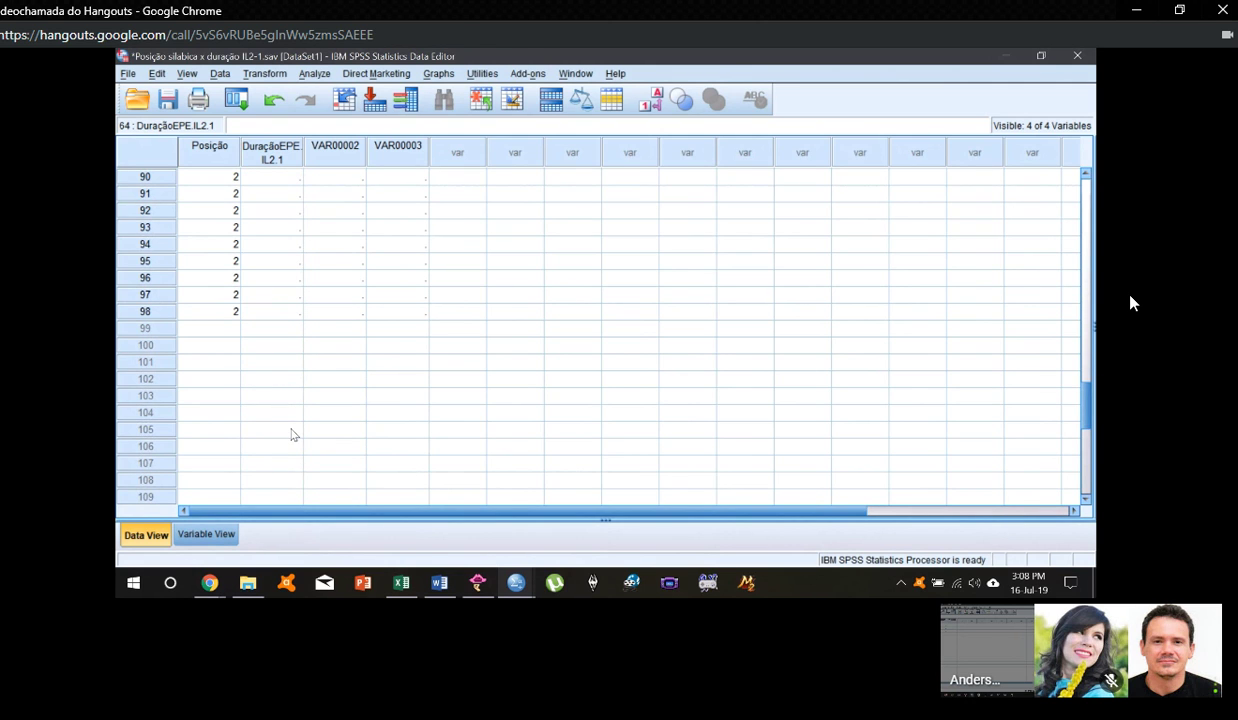
Step: Paste the cut Posição 2 durations into the first empty column after VAR00003, starting at row 1
{"action": "scroll", "coordinate": [290, 433], "scroll_direction": "up", "scroll_amount": 16}
{"action": "scroll", "coordinate": [288, 432], "scroll_direction": "up", "scroll_amount": 14}
{"action": "left_click", "coordinate": [477, 177]}
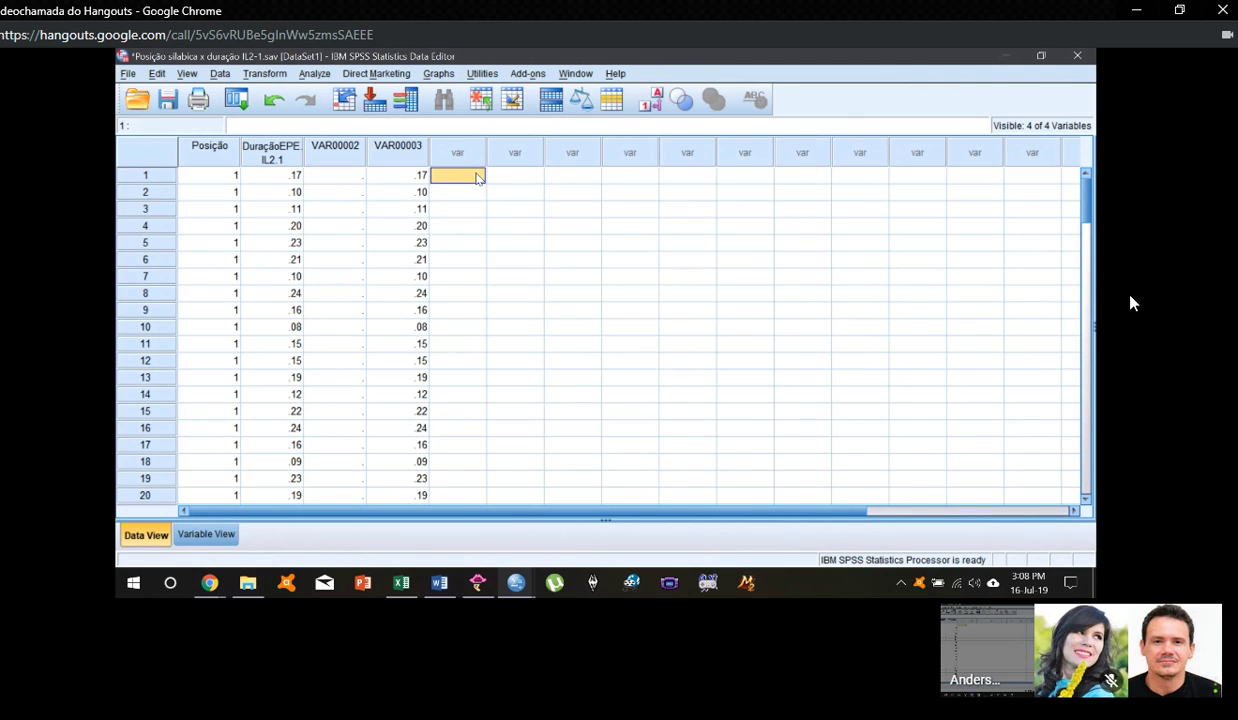
{"action": "key", "text": "ctrl+v"}
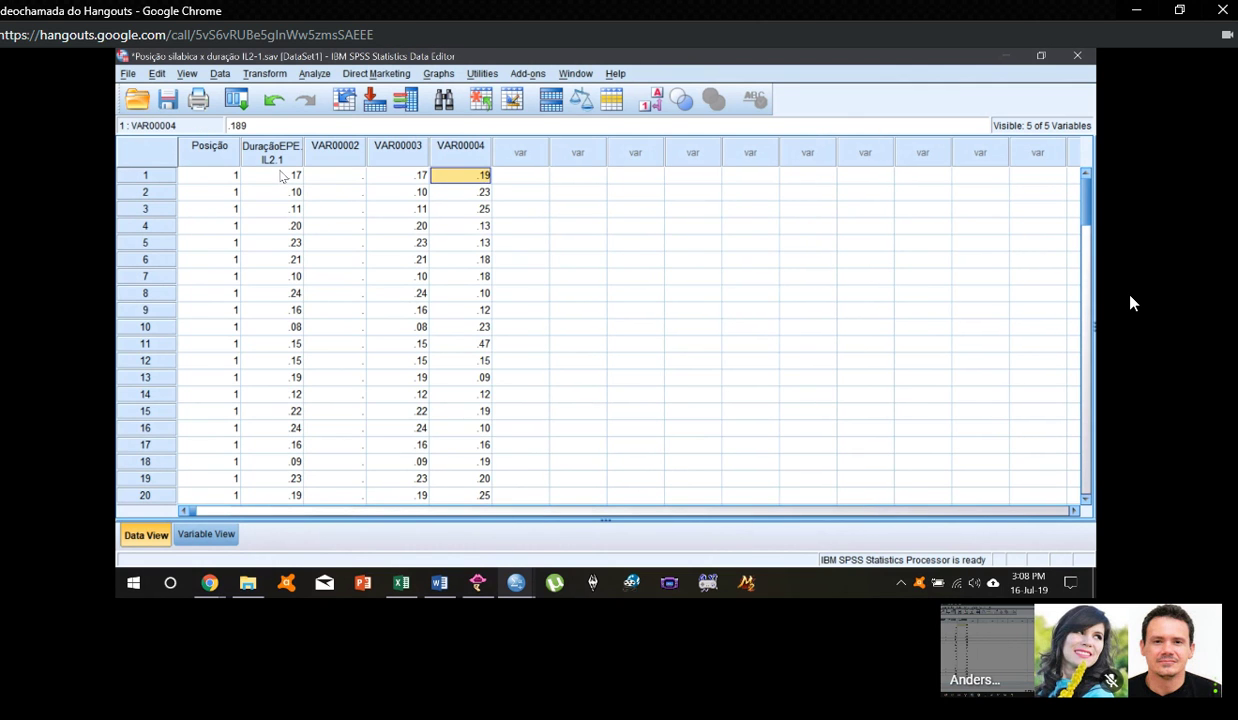
{"action": "left_click_drag", "start_coordinate": [283, 176], "coordinate": [288, 535]}
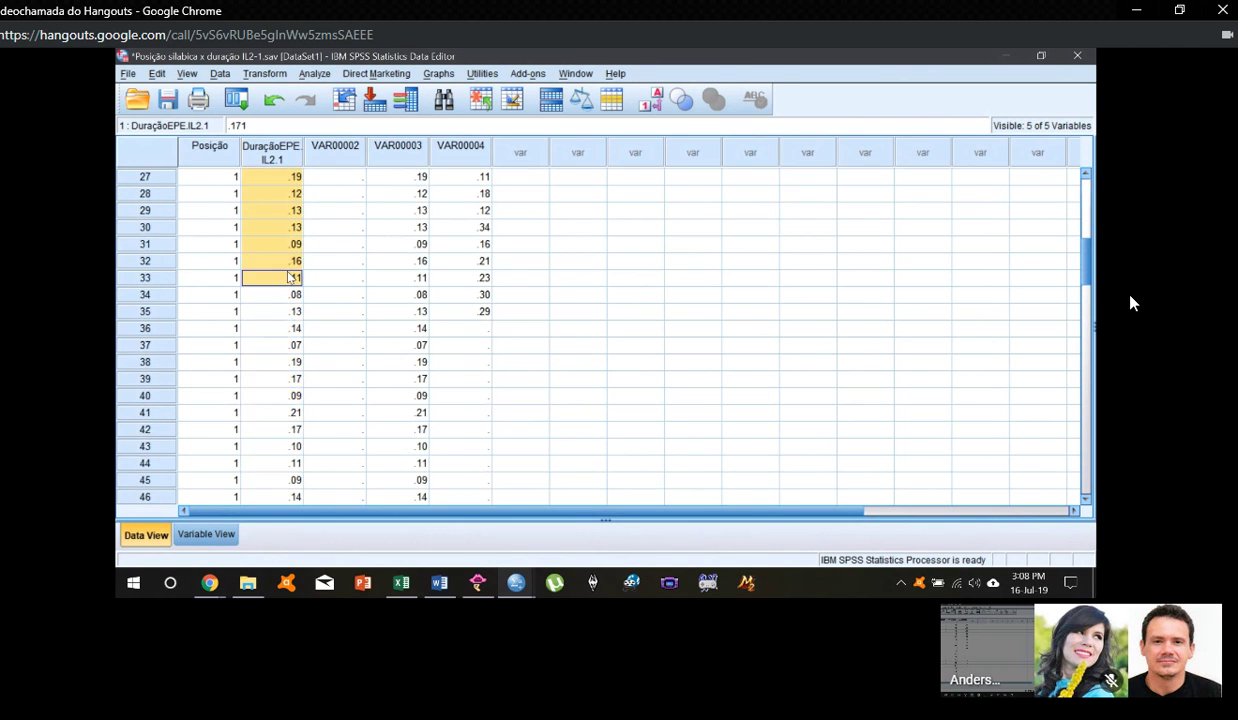
{"action": "scroll", "coordinate": [318, 257], "scroll_direction": "up", "scroll_amount": 9}
Step: Rename the variable VAR00003 as Inicial and VAR00004 as Final
{"action": "left_click", "coordinate": [208, 535]}
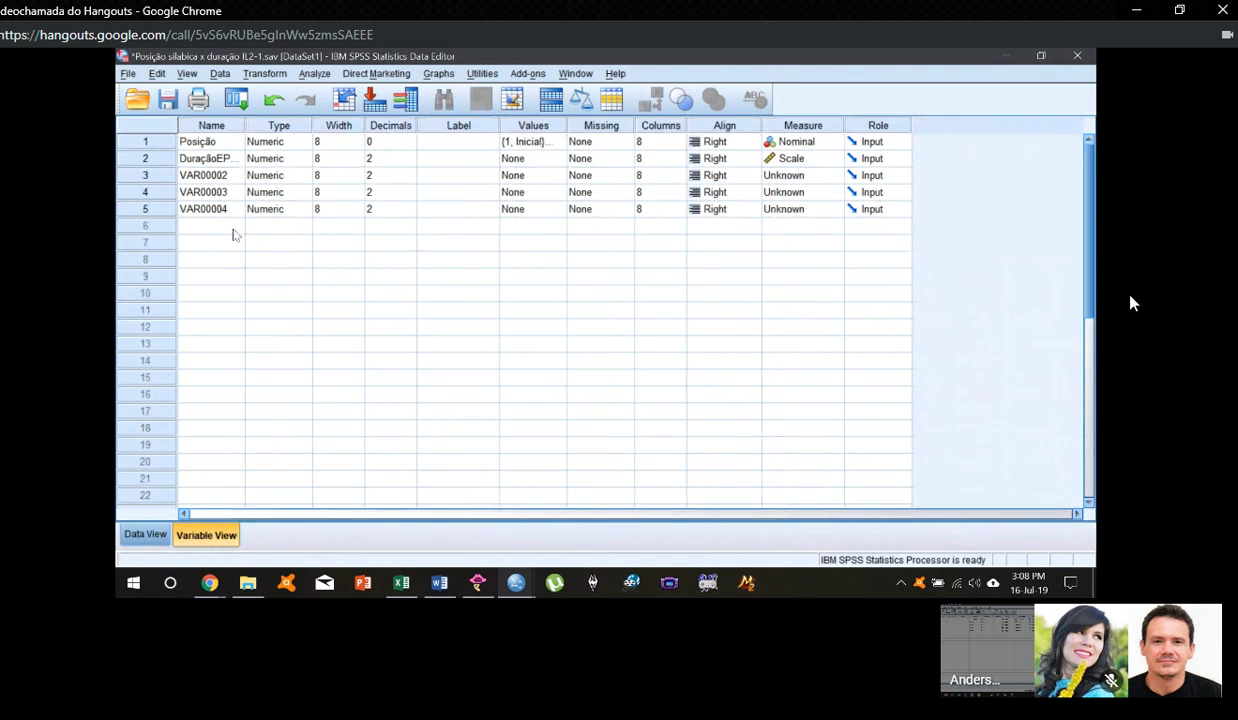
{"action": "left_click", "coordinate": [229, 195]}
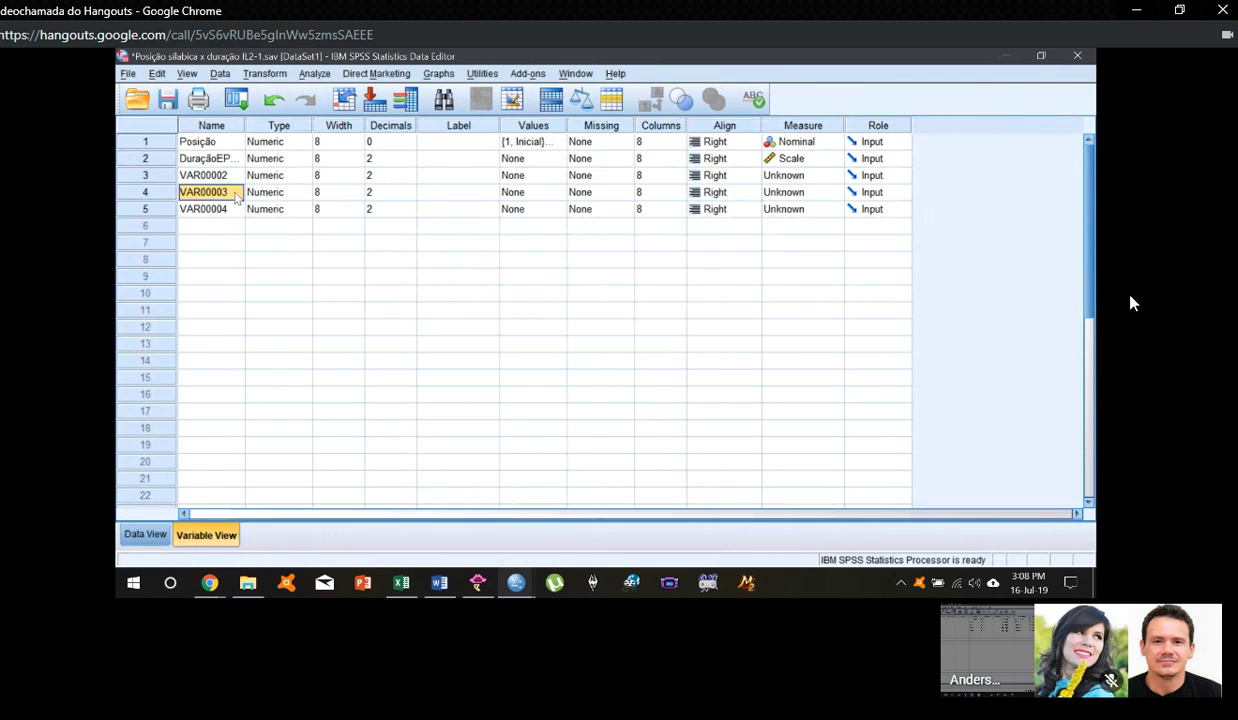
{"action": "key", "text": "BackSpace"}
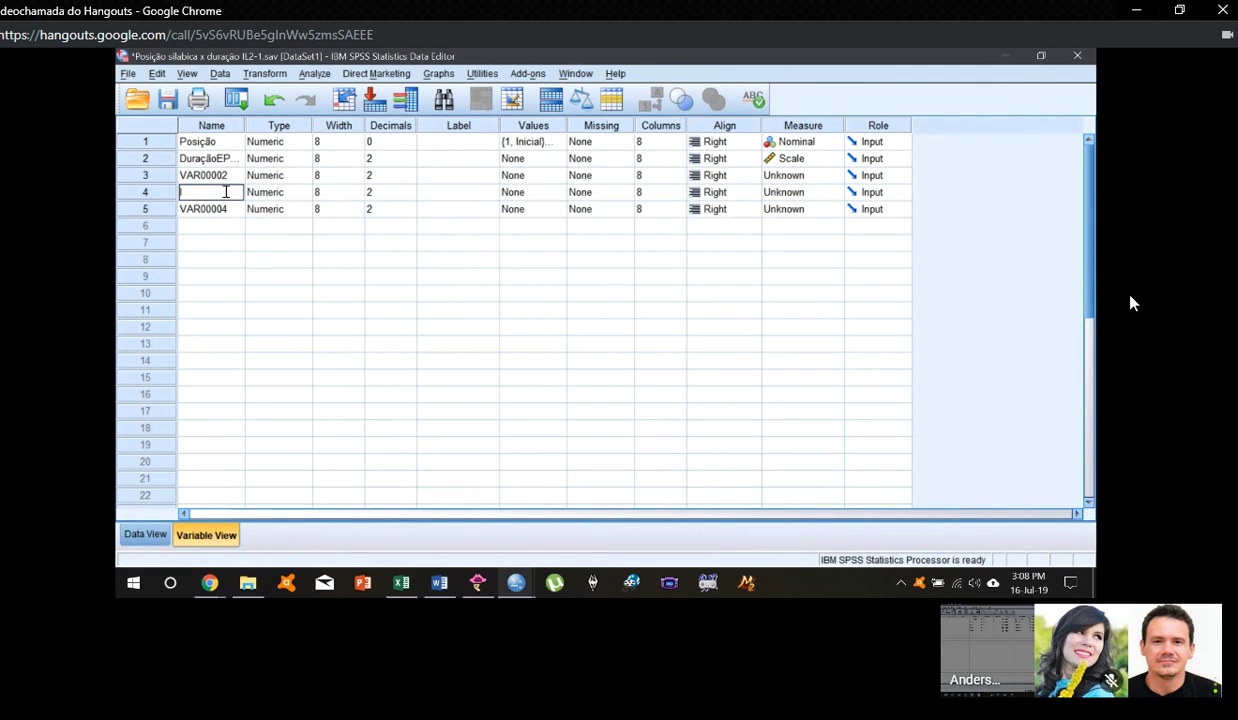
{"action": "type", "text": "Inicial"}
{"action": "key", "text": "Return"}
{"action": "type", "text": "Final"}
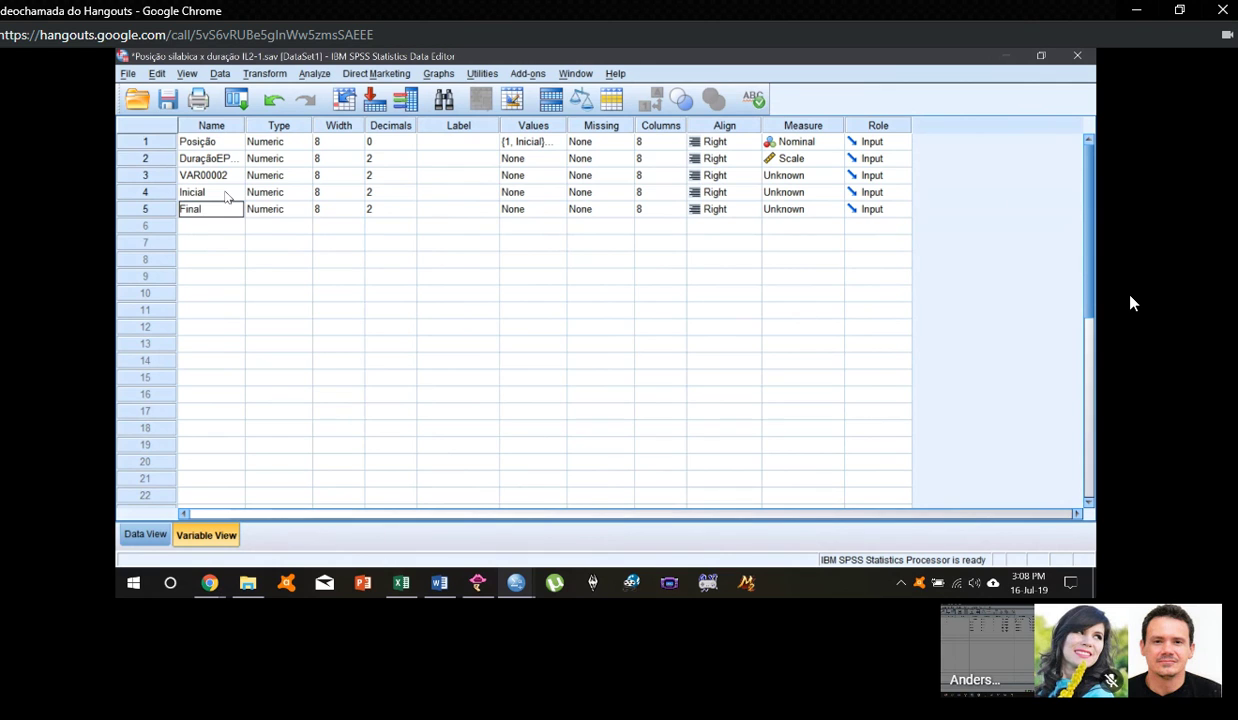
{"action": "key", "text": "Return"}
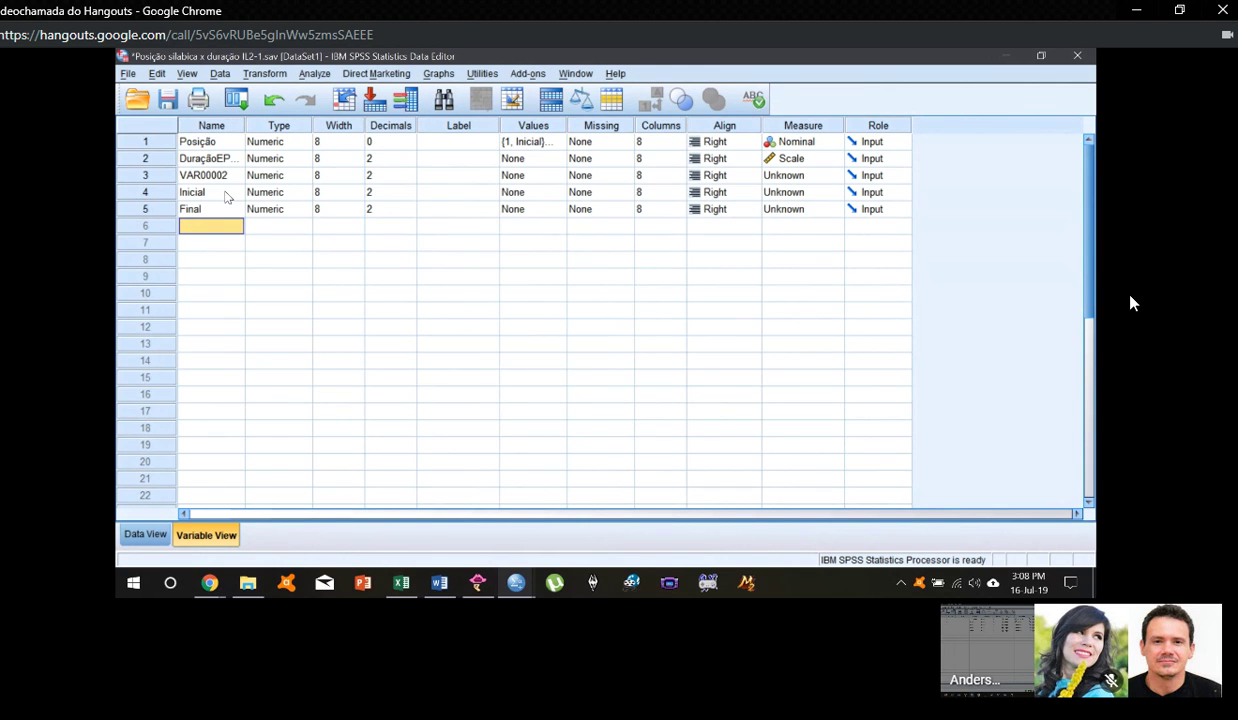
Step: Set the measurement level of Inicial and Final to Scale and return to the data values
{"action": "left_click", "coordinate": [820, 192]}
{"action": "left_click", "coordinate": [813, 209]}
{"action": "left_click", "coordinate": [813, 211]}
{"action": "left_click", "coordinate": [783, 226]}
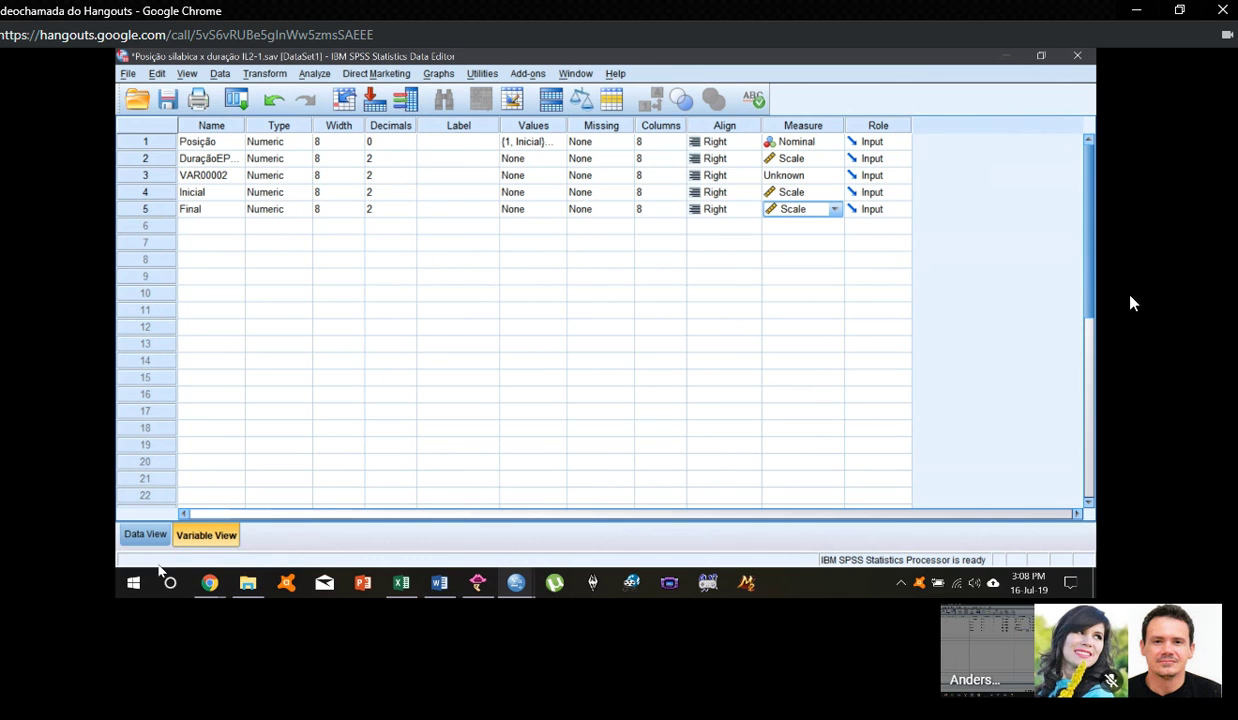
{"action": "left_click", "coordinate": [138, 536]}
Step: Run a nonparametric two-related-samples Wilcoxon test with Inicial and Final as the first pair
{"action": "left_click", "coordinate": [335, 150]}
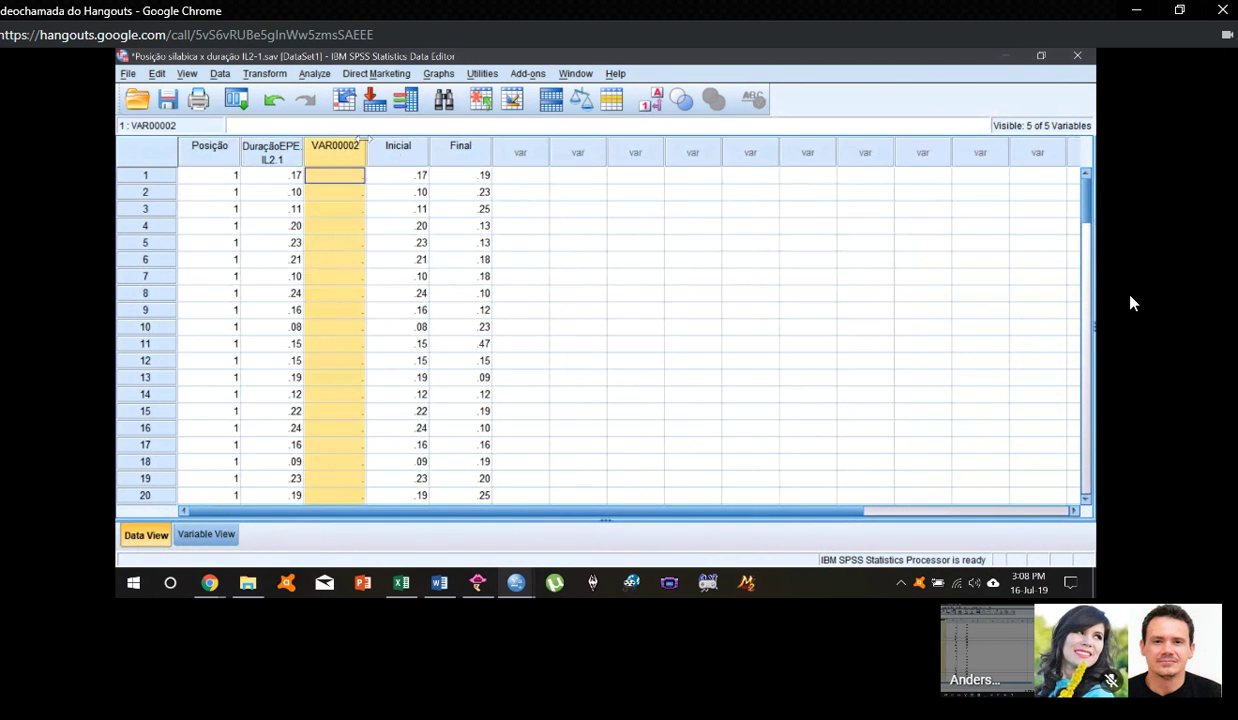
{"action": "left_click", "coordinate": [395, 150]}
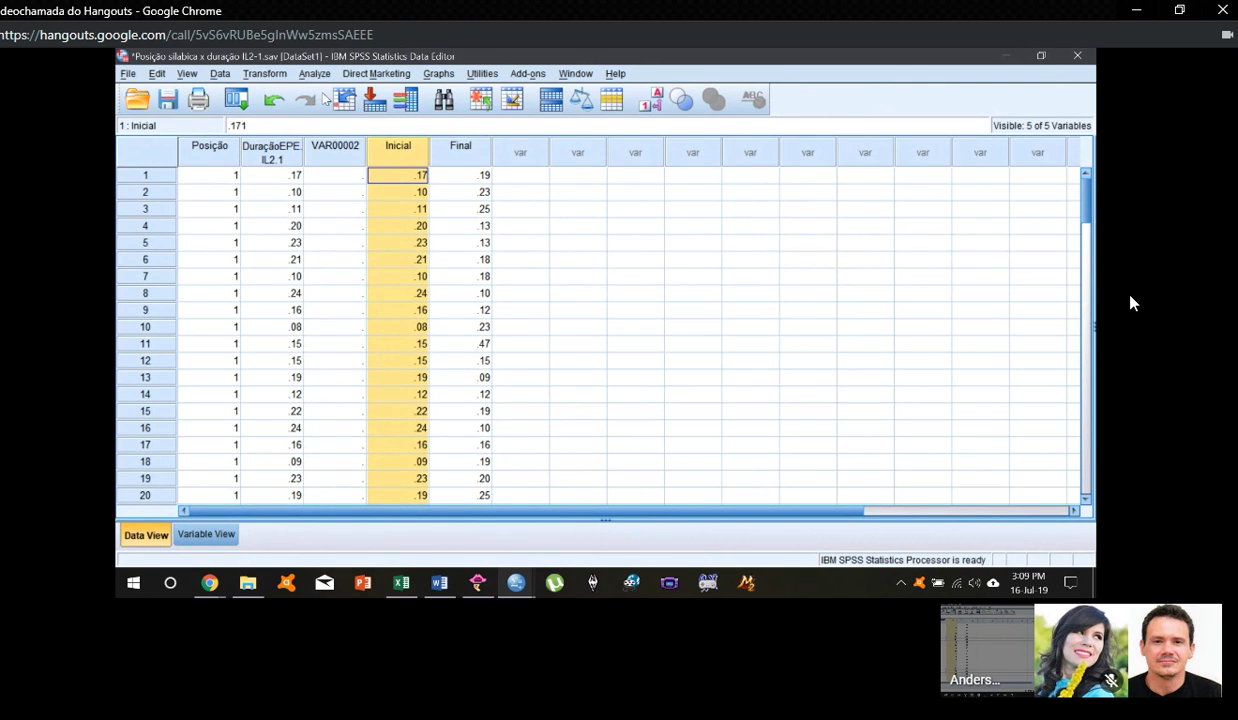
{"action": "left_click", "coordinate": [313, 74]}
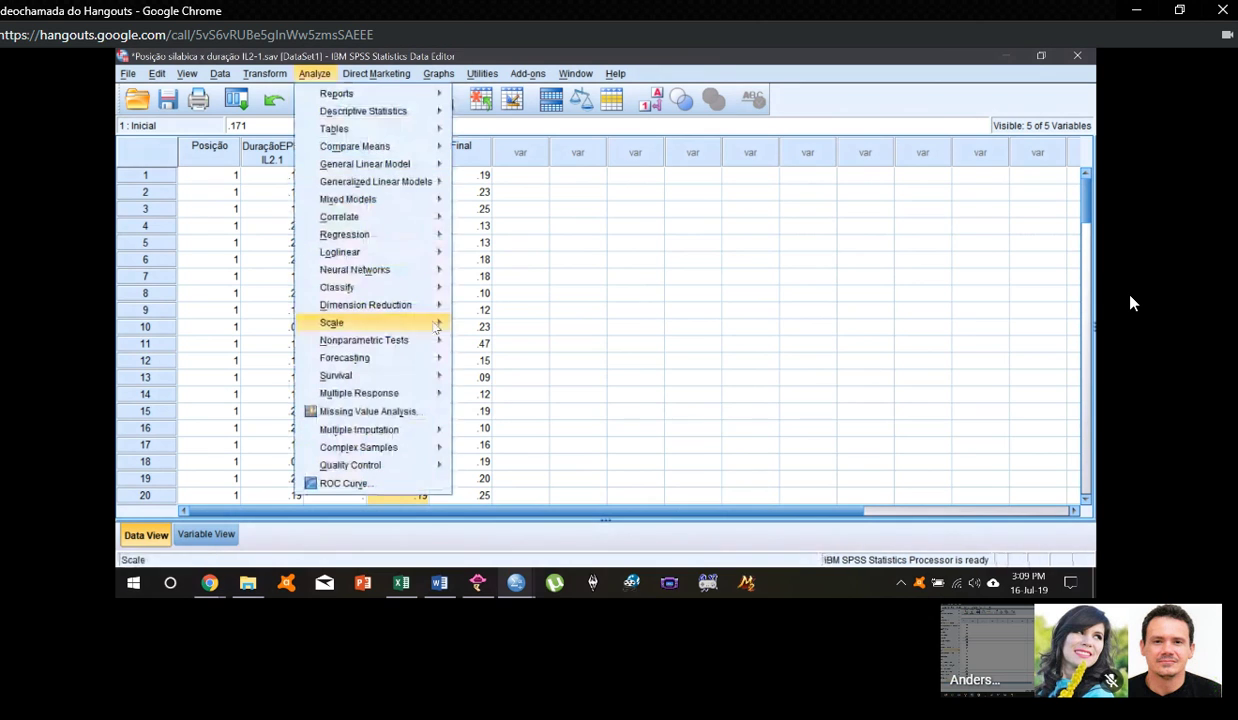
{"action": "mouse_move", "coordinate": [420, 341]}
{"action": "mouse_move", "coordinate": [586, 404]}
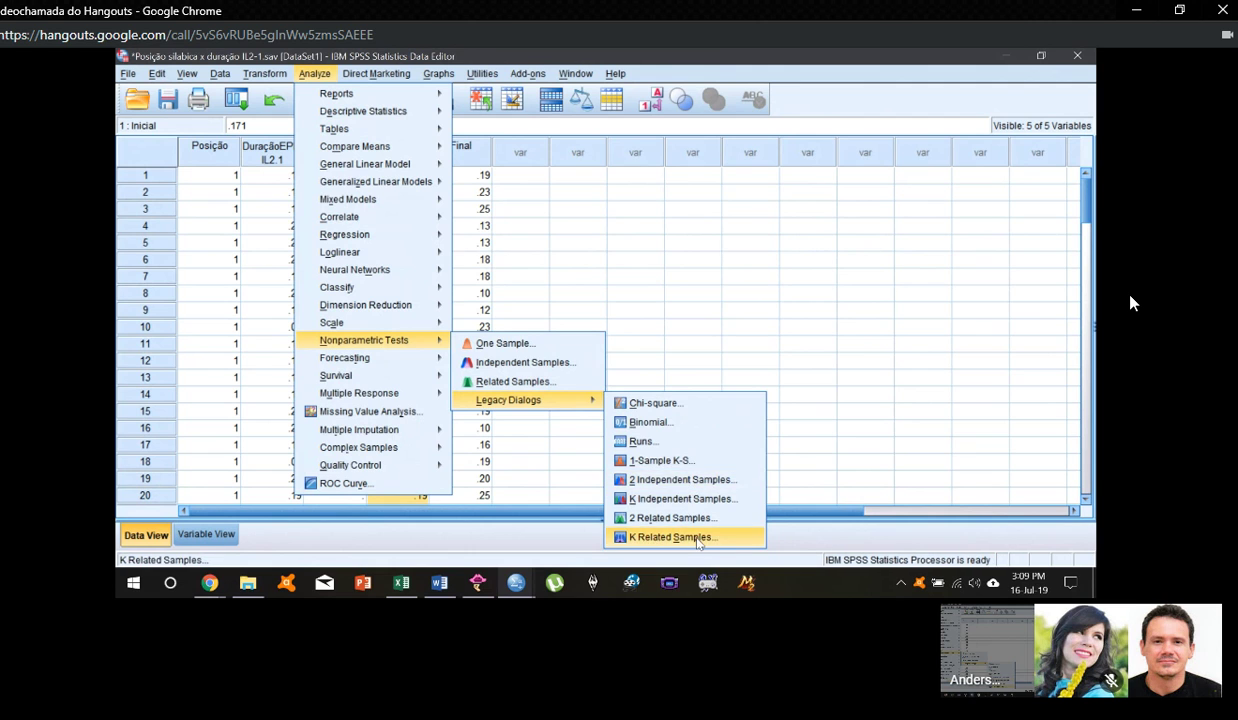
{"action": "left_click", "coordinate": [664, 518]}
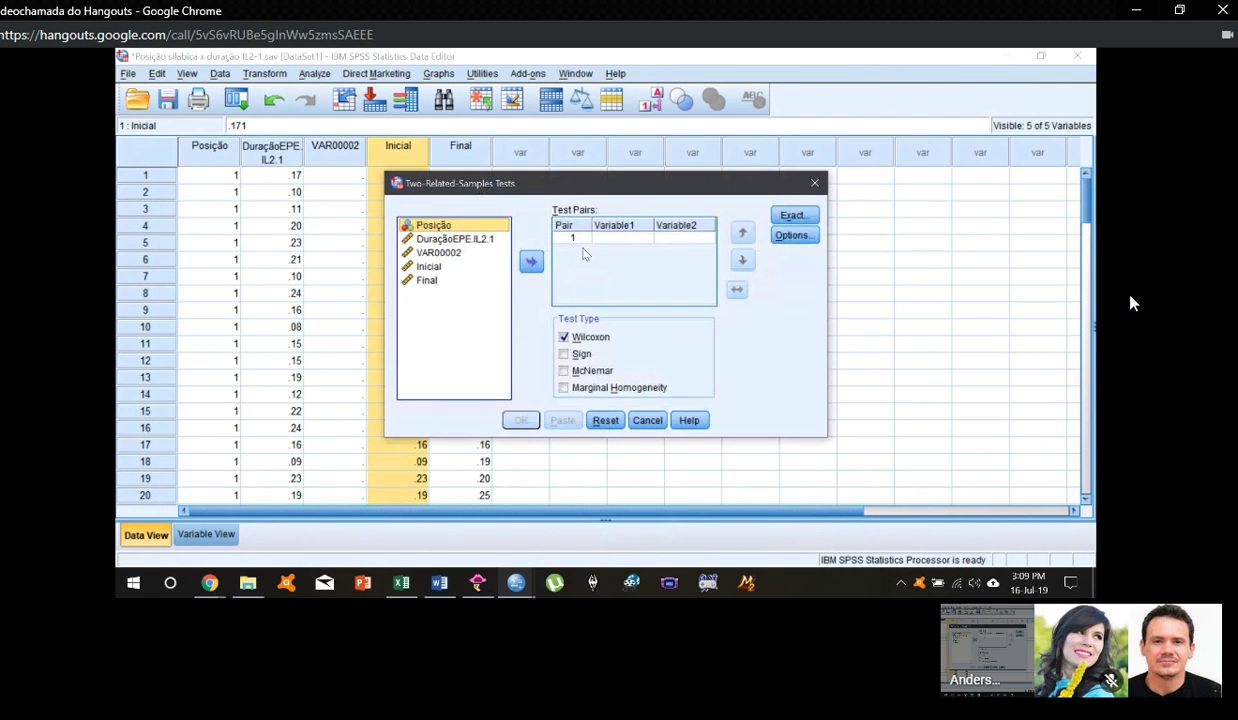
{"action": "left_click", "coordinate": [430, 267]}
{"action": "double_click", "coordinate": [430, 267]}
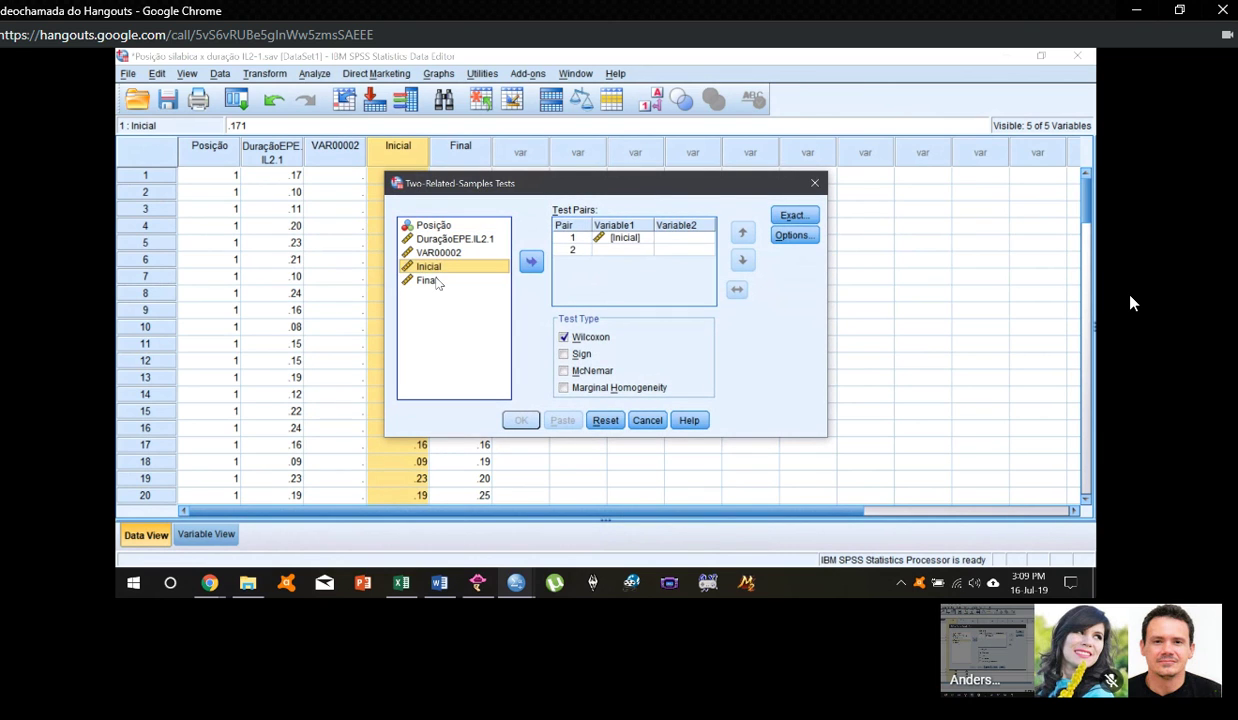
{"action": "left_click", "coordinate": [435, 281]}
{"action": "left_click", "coordinate": [664, 237]}
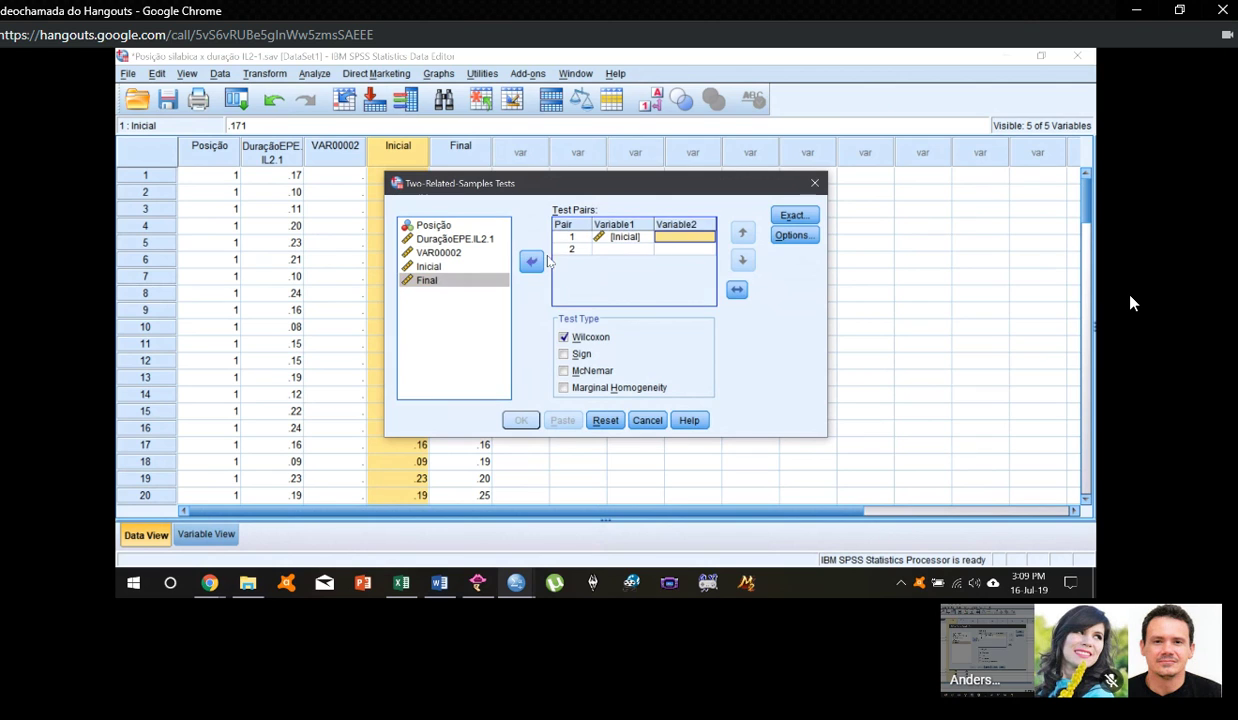
{"action": "left_click", "coordinate": [531, 261]}
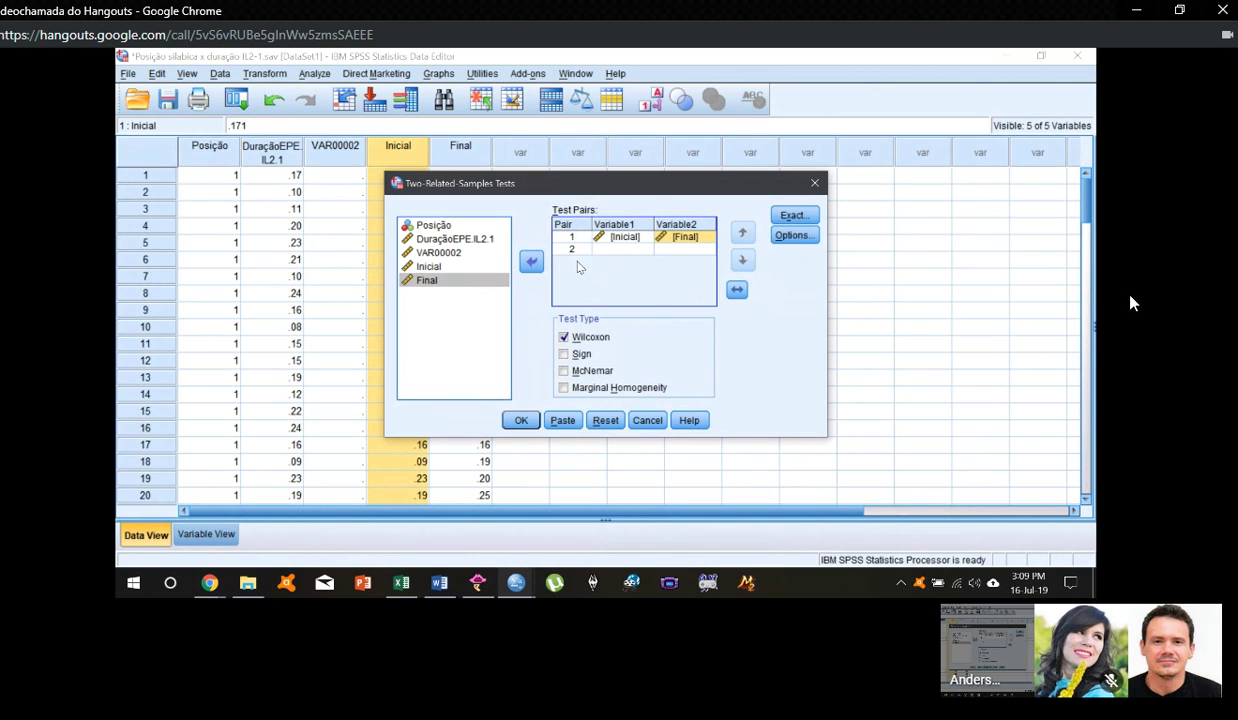
{"action": "left_click", "coordinate": [581, 240]}
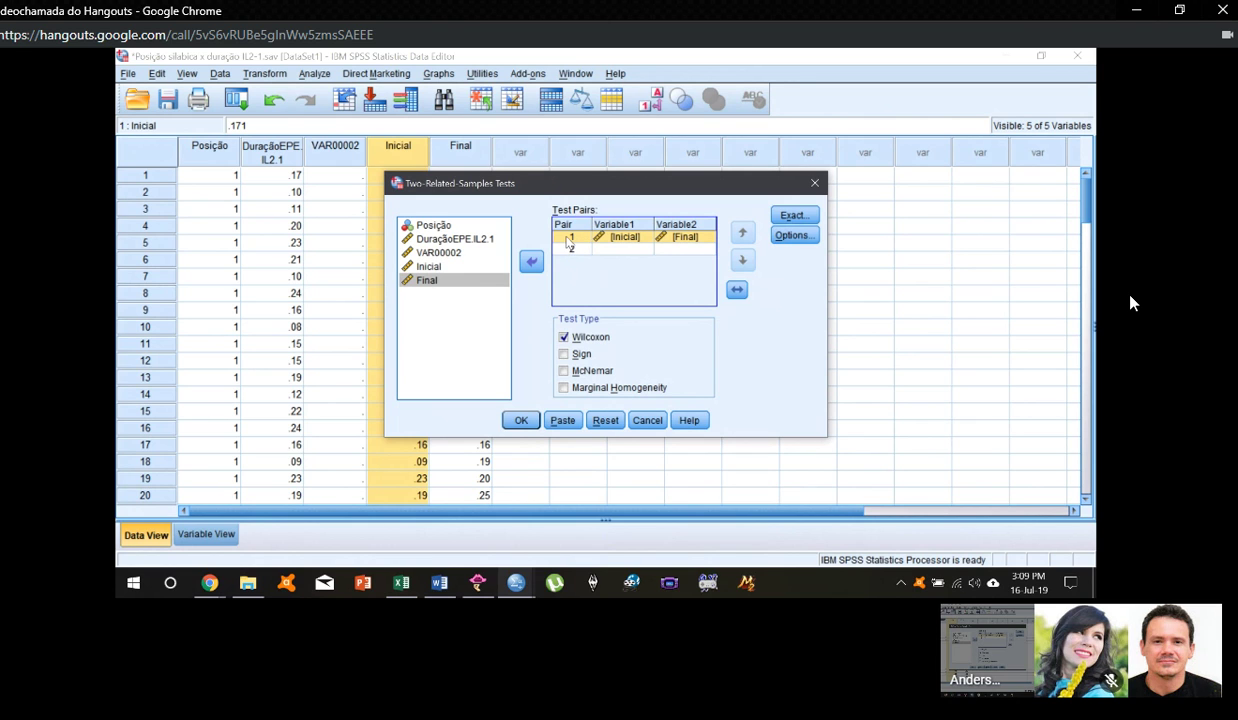
{"action": "left_click", "coordinate": [519, 420]}
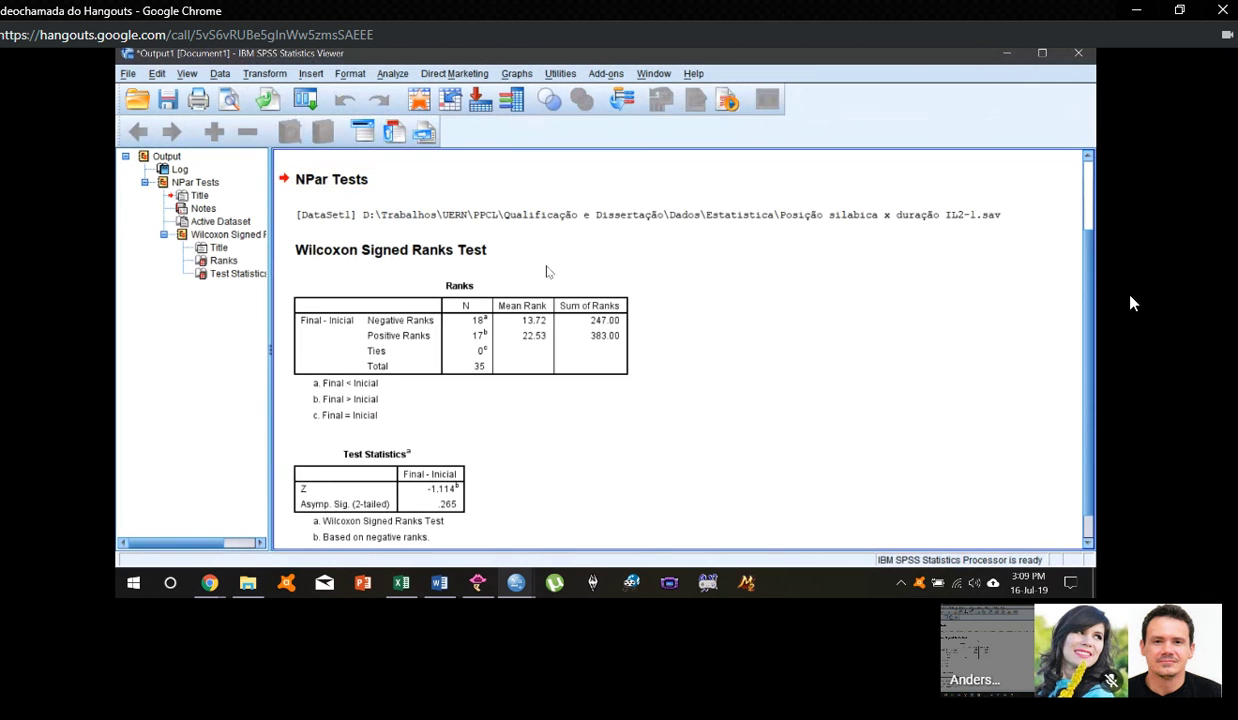
Step: Examine the Test Statistics table of the Wilcoxon Signed Ranks Test for its significance value
{"action": "scroll", "coordinate": [546, 271], "scroll_direction": "down", "scroll_amount": 1}
{"action": "left_click", "coordinate": [390, 476]}
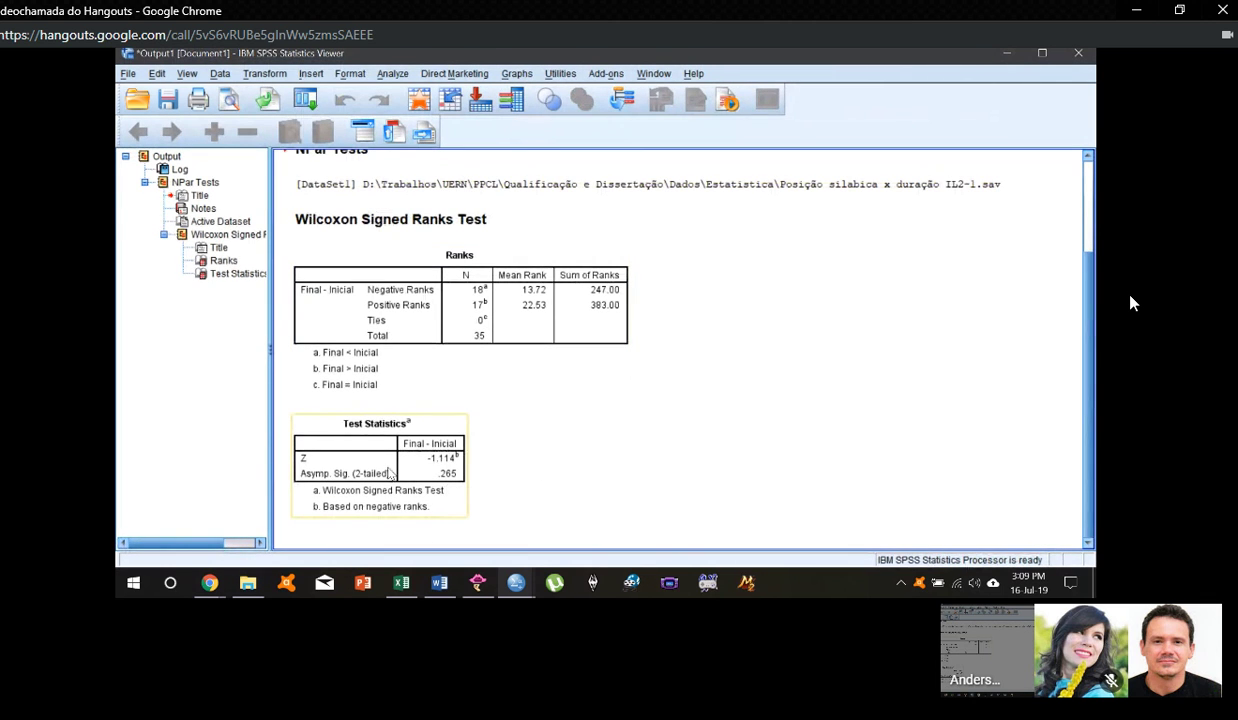
{"action": "left_click", "coordinate": [455, 486]}
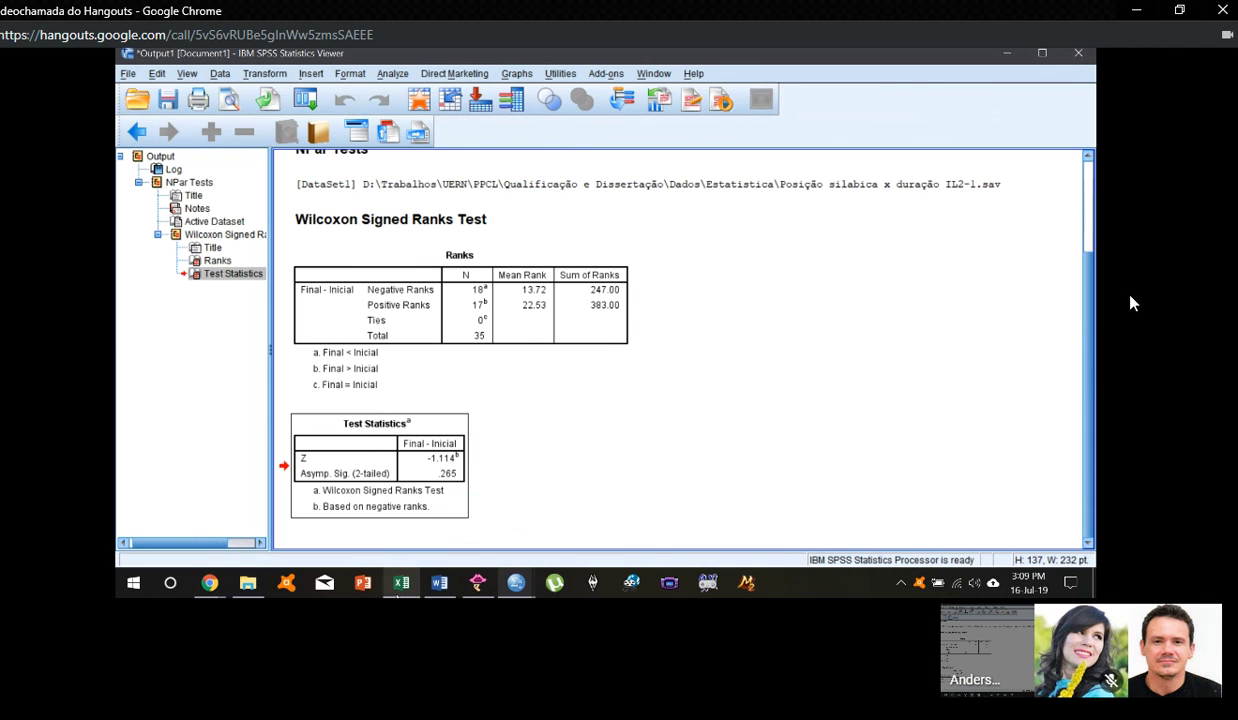
Step: Switch to the Excel workbook's Posição silabica sheet and examine the DuraçãoEPE.IL2.1 boxplot and error bar chart
{"action": "left_click", "coordinate": [401, 582]}
{"action": "left_click", "coordinate": [267, 541]}
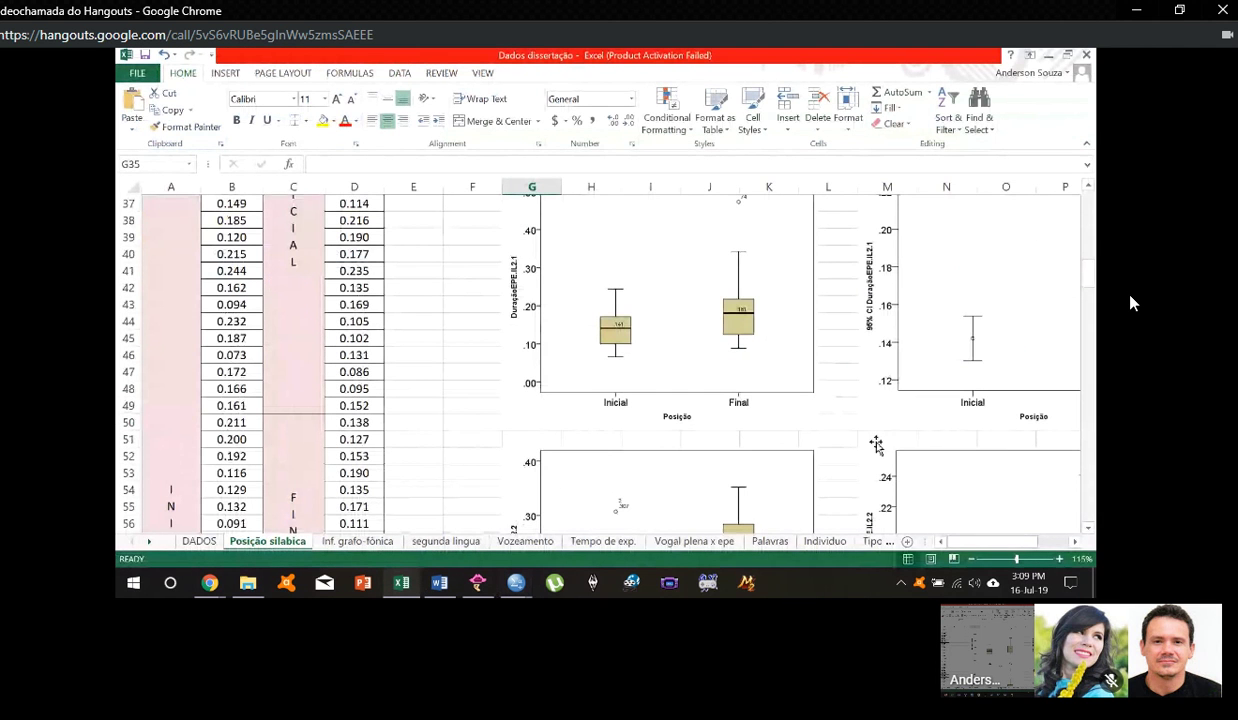
{"action": "scroll", "coordinate": [890, 417], "scroll_direction": "right", "scroll_amount": 5}
{"action": "scroll", "coordinate": [890, 417], "scroll_direction": "up", "scroll_amount": 1}
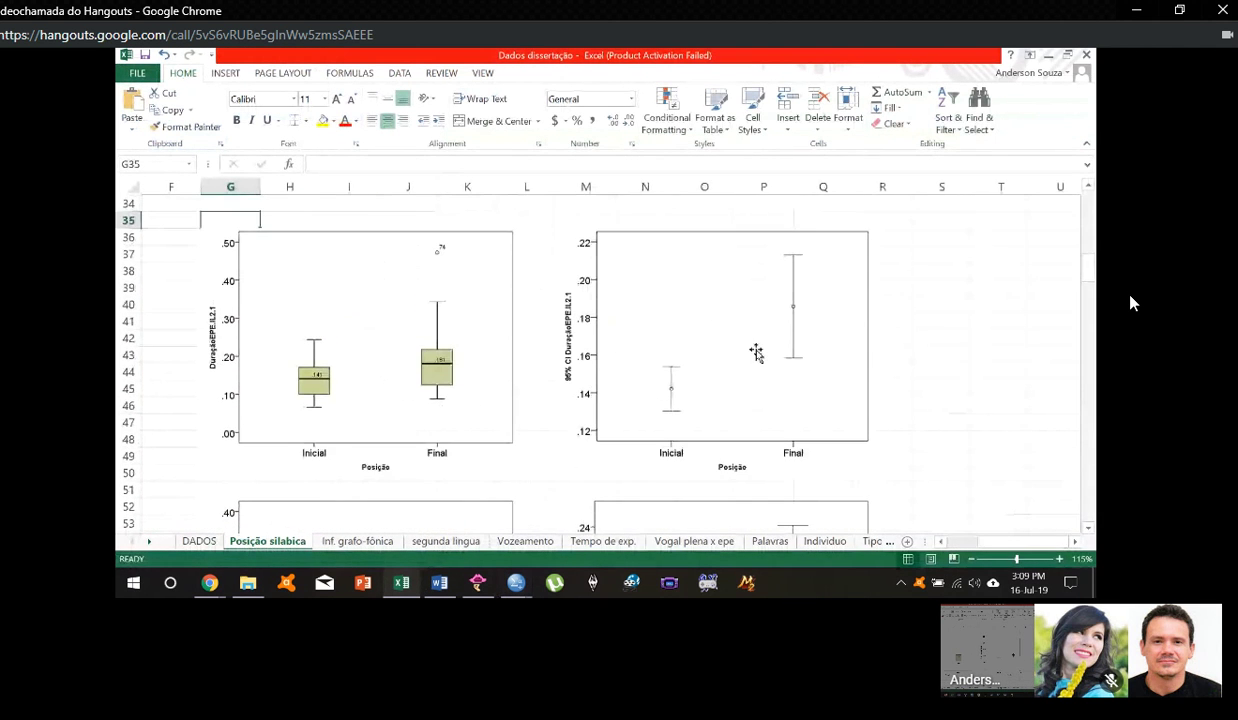
{"action": "left_click", "coordinate": [756, 344]}
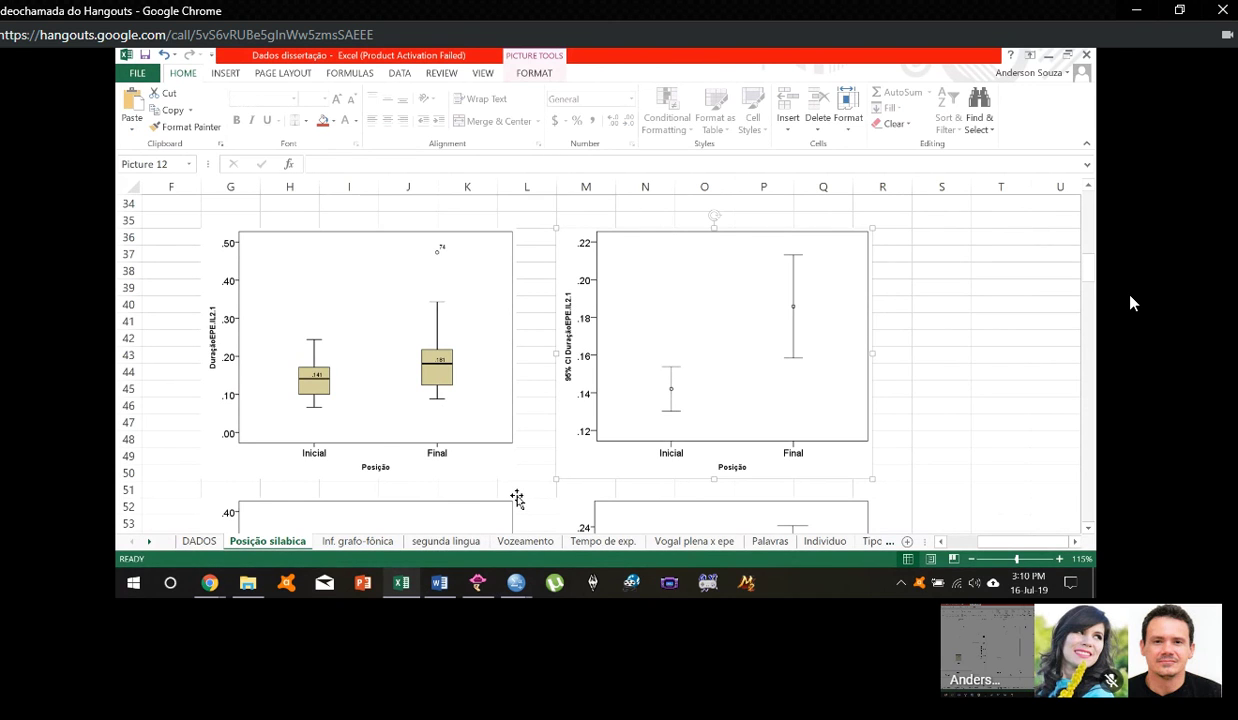
Step: Return to SPSS and open the dataset Posição silabica x duração IL2-2.sav from the Estatística folder
{"action": "mouse_move", "coordinate": [516, 582]}
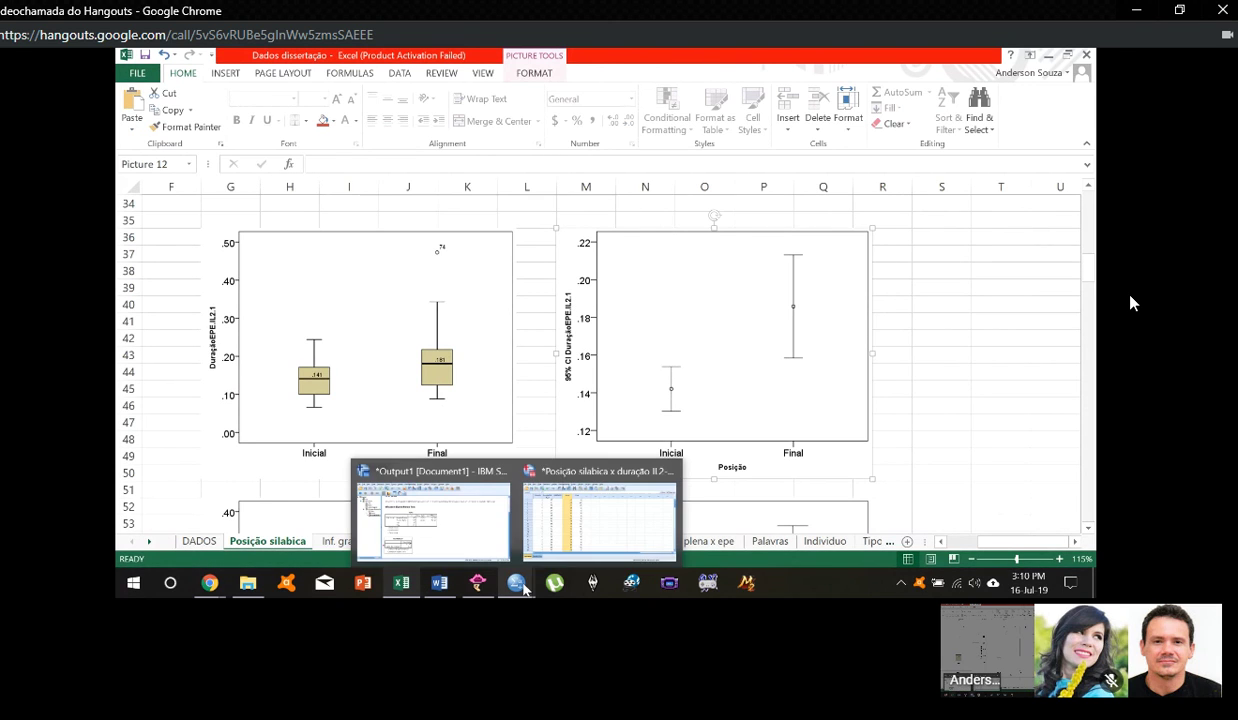
{"action": "left_click", "coordinate": [561, 517]}
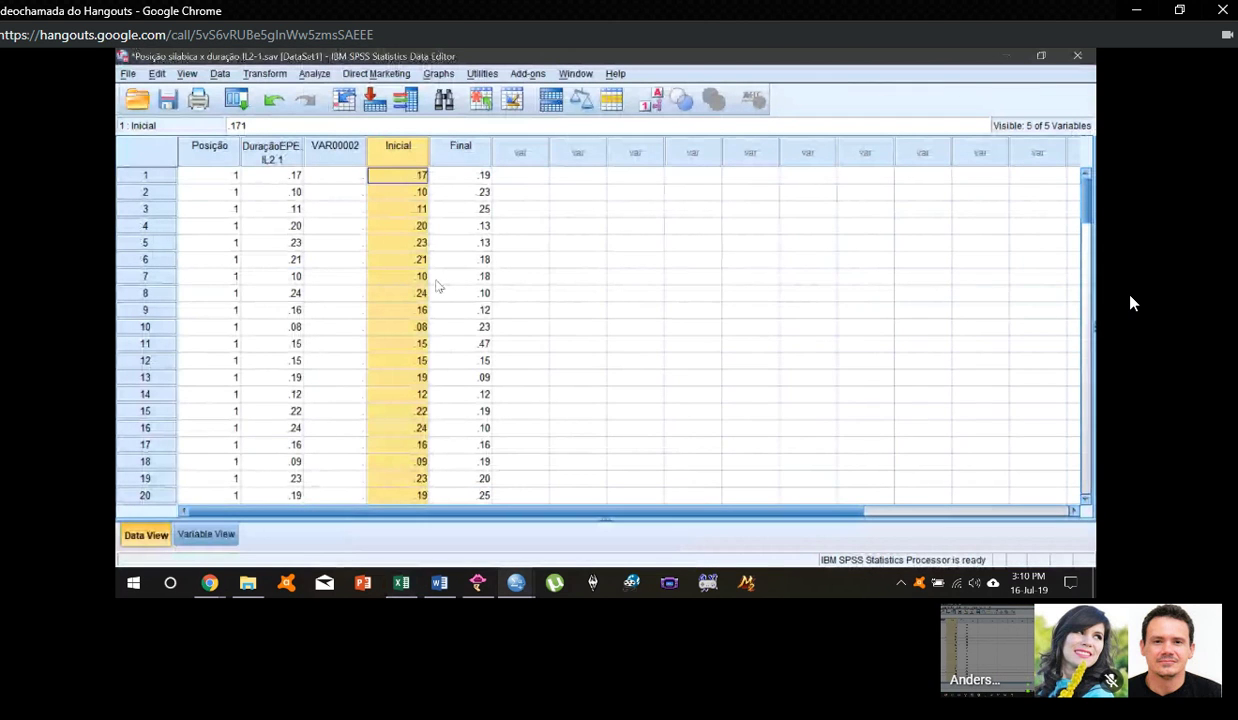
{"action": "key", "text": "alt+Tab"}
{"action": "key", "text": "alt+Tab"}
{"action": "key", "text": "alt+Tab"}
{"action": "key", "text": "alt+Tab"}
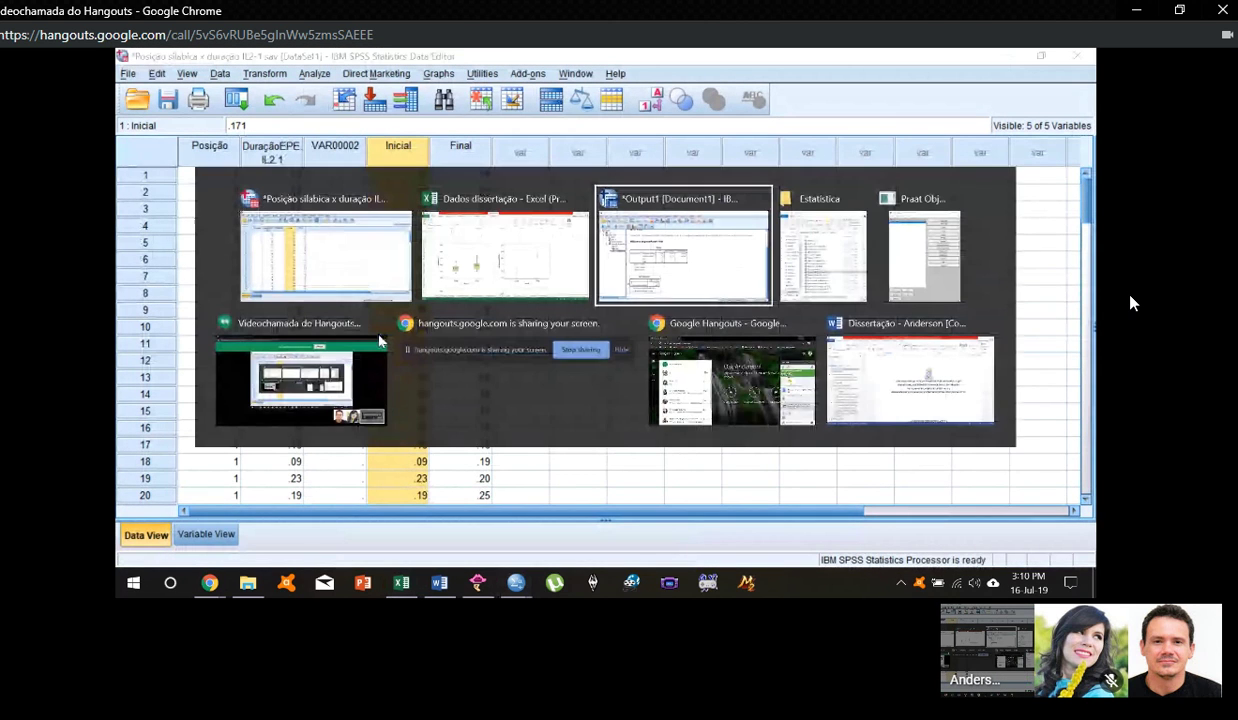
{"action": "key", "text": "alt+shift+Tab"}
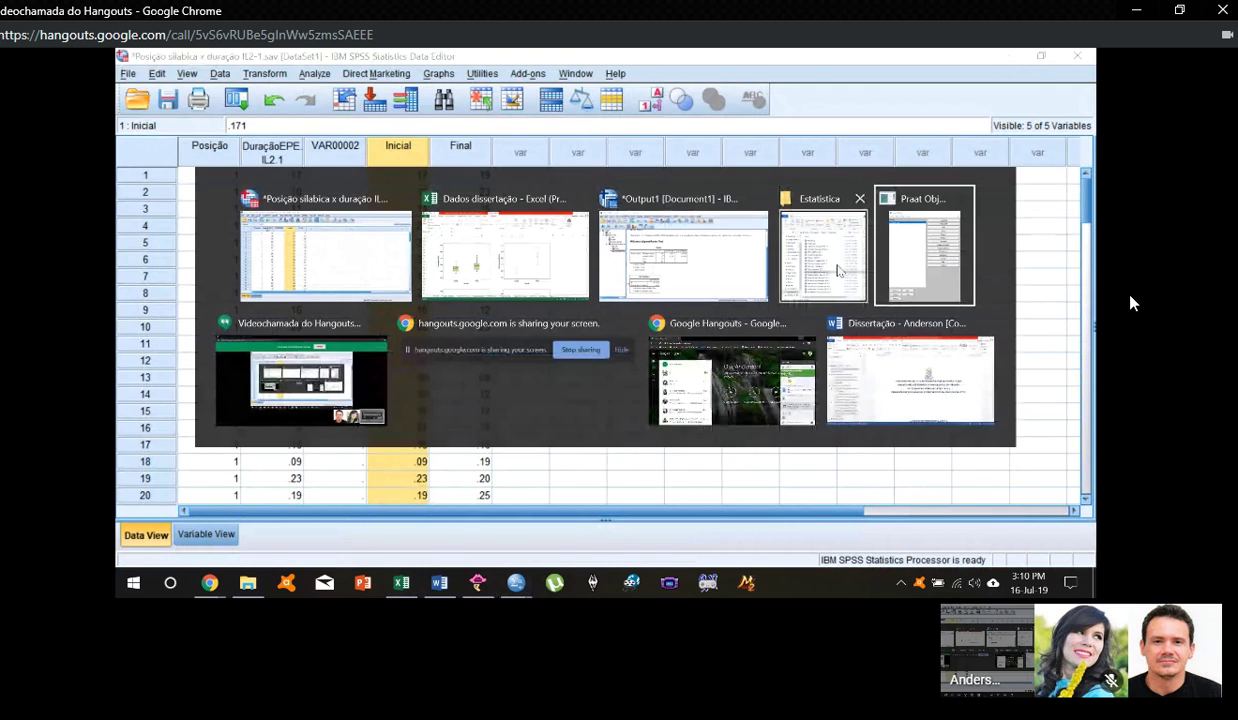
{"action": "double_click", "coordinate": [393, 418]}
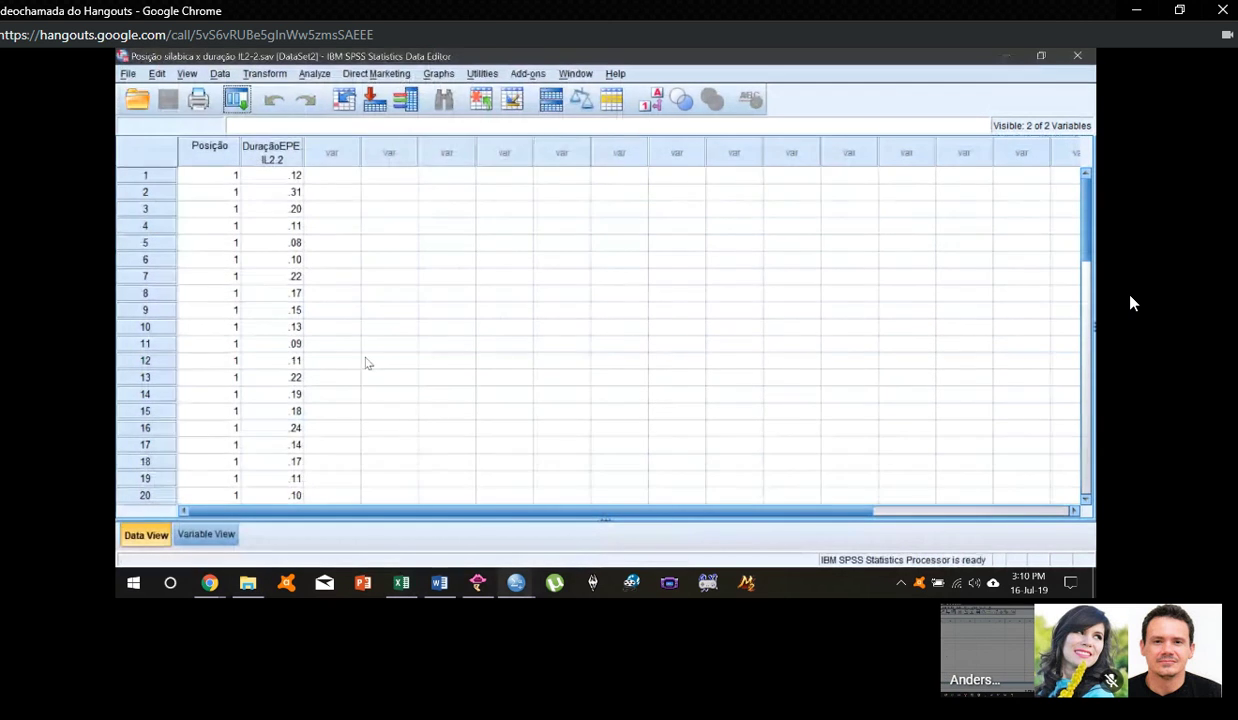
Step: Select the DuraçãoEPE.IL2.2 values of all Posição 1 cases, rows 1 to 24
{"action": "left_click", "coordinate": [295, 176]}
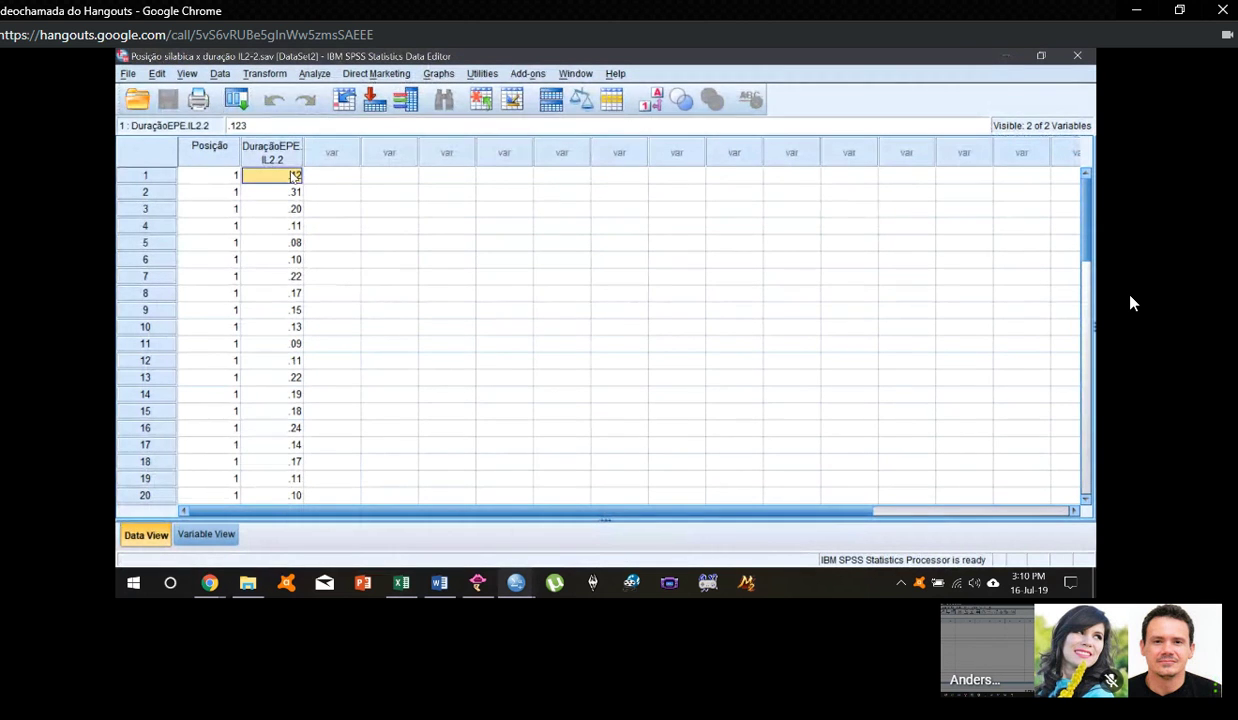
{"action": "key", "text": "shift+Down"}
{"action": "key", "text": "shift+Down"}
{"action": "key", "text": "shift+Down"}
{"action": "key", "text": "shift+Down"}
{"action": "key", "text": "shift+Down"}
{"action": "key", "text": "shift+Down"}
{"action": "key", "text": "shift+Down"}
{"action": "key", "text": "shift+Down"}
{"action": "key", "text": "shift+Down"}
{"action": "key", "text": "shift+Down"}
{"action": "key", "text": "shift+Down"}
{"action": "key", "text": "shift+Down"}
{"action": "key", "text": "shift+Down"}
{"action": "key", "text": "shift+Down"}
{"action": "key", "text": "shift+Down"}
{"action": "key", "text": "shift+Down"}
{"action": "key", "text": "shift+Down"}
{"action": "key", "text": "shift+Down"}
{"action": "key", "text": "shift+Down"}
{"action": "key", "text": "shift+Down"}
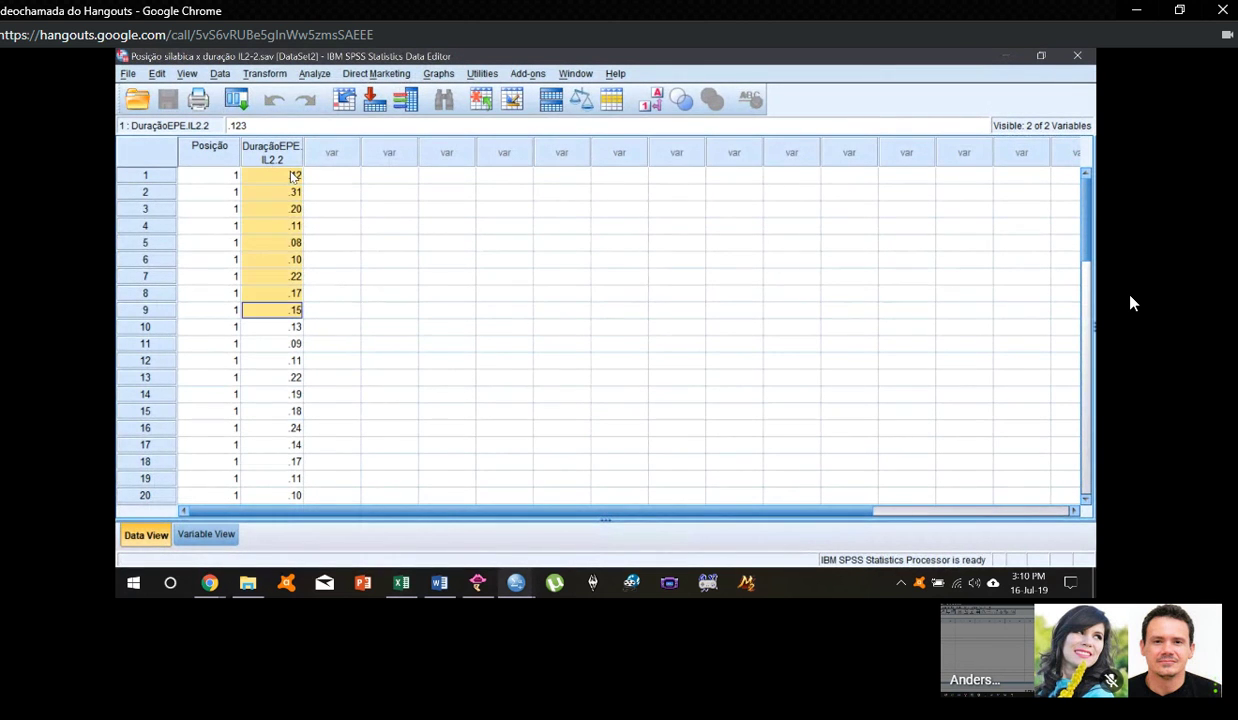
{"action": "key", "text": "shift+Up"}
{"action": "key", "text": "shift+Up"}
{"action": "key", "text": "shift+Up"}
{"action": "key", "text": "shift+Up"}
{"action": "key", "text": "shift+Up"}
{"action": "key", "text": "shift+Up"}
{"action": "key", "text": "shift+Up"}
{"action": "key", "text": "shift+Up"}
{"action": "key", "text": "shift+Up"}
{"action": "key", "text": "shift+Up"}
{"action": "key", "text": "shift+Up"}
{"action": "key", "text": "shift+Up"}
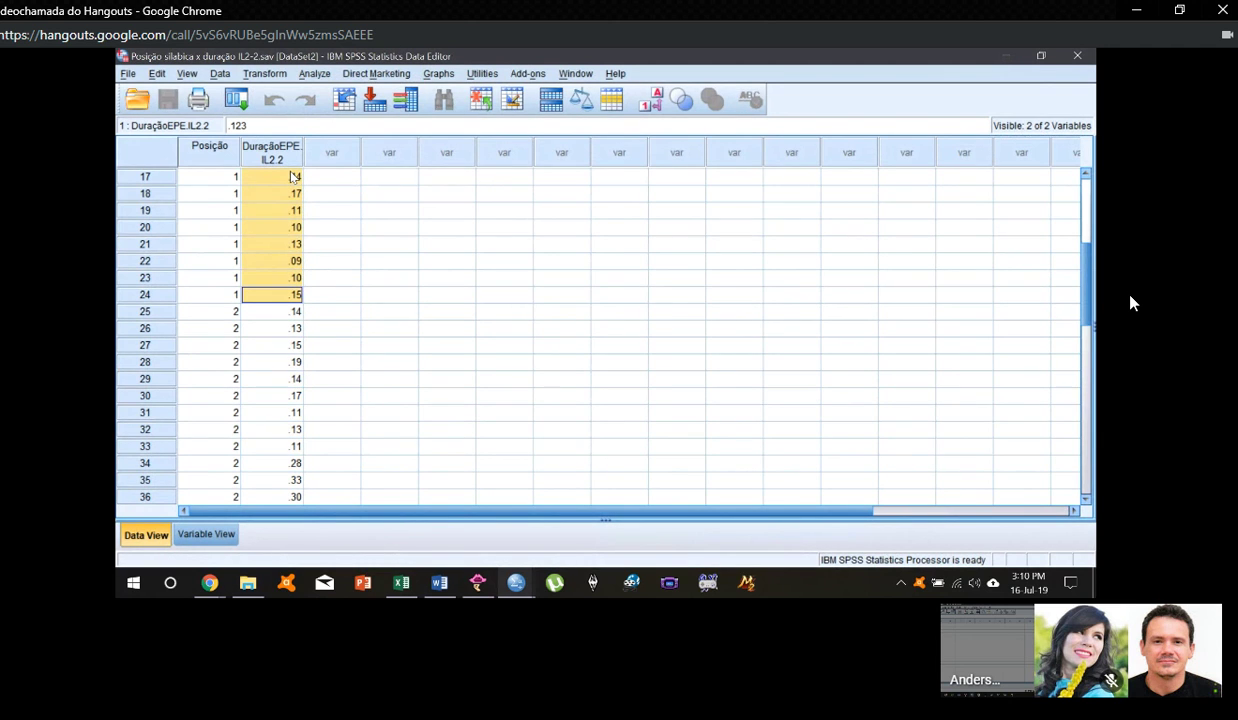
{"action": "scroll", "coordinate": [343, 279], "scroll_direction": "up", "scroll_amount": 1}
Step: Switch to the Posição silabica x duração IL2-1.sav dataset window
{"action": "key", "text": "alt+Tab"}
{"action": "left_click", "coordinate": [438, 207]}
{"action": "left_click", "coordinate": [438, 73]}
{"action": "mouse_move", "coordinate": [488, 137]}
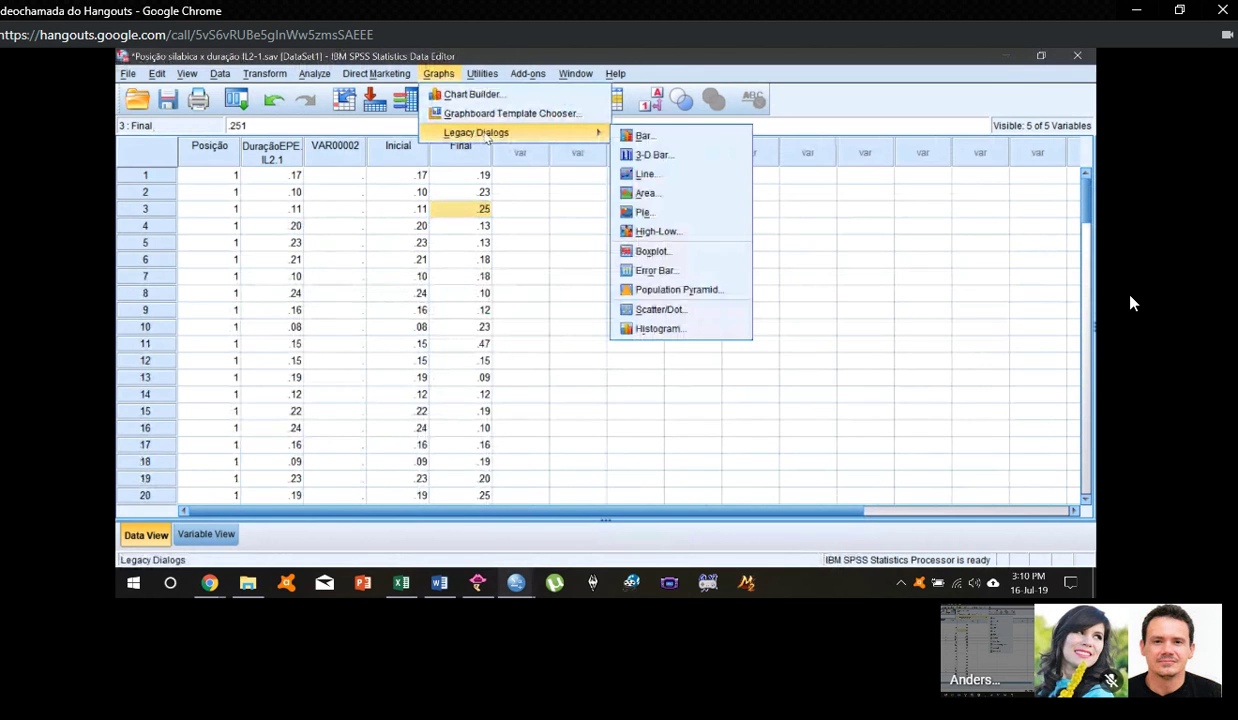
{"action": "left_click", "coordinate": [703, 270]}
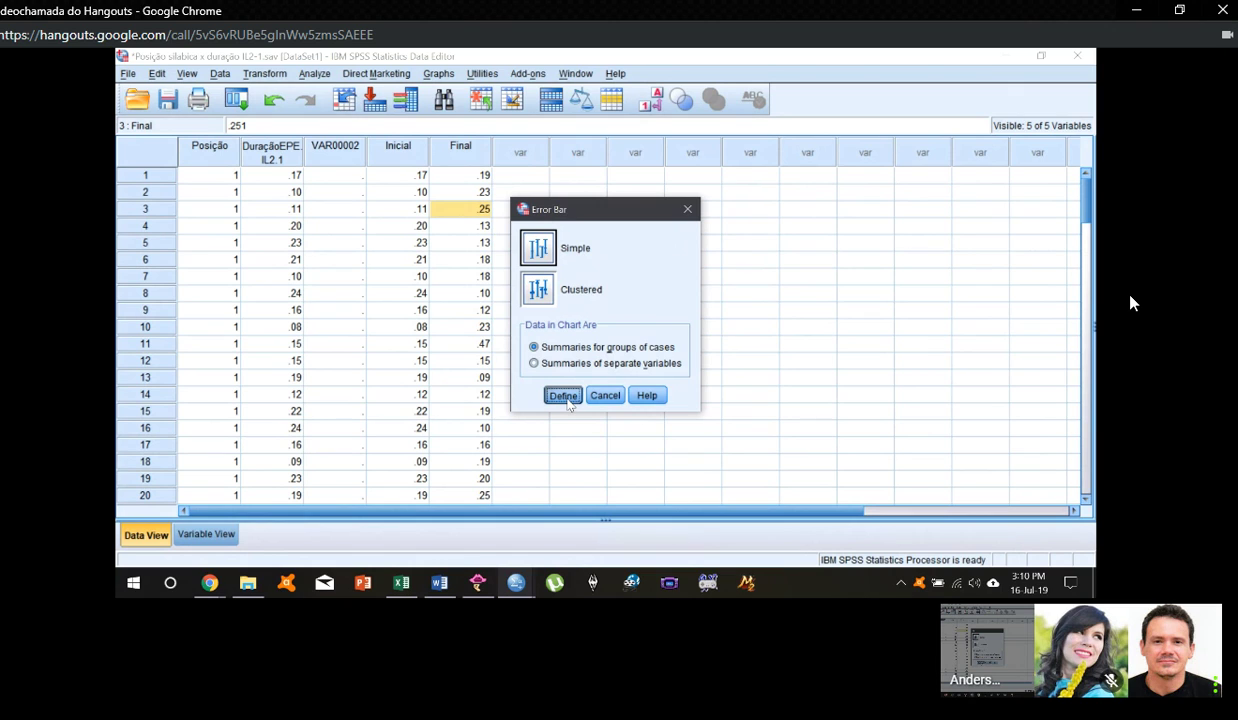
{"action": "left_click", "coordinate": [577, 352]}
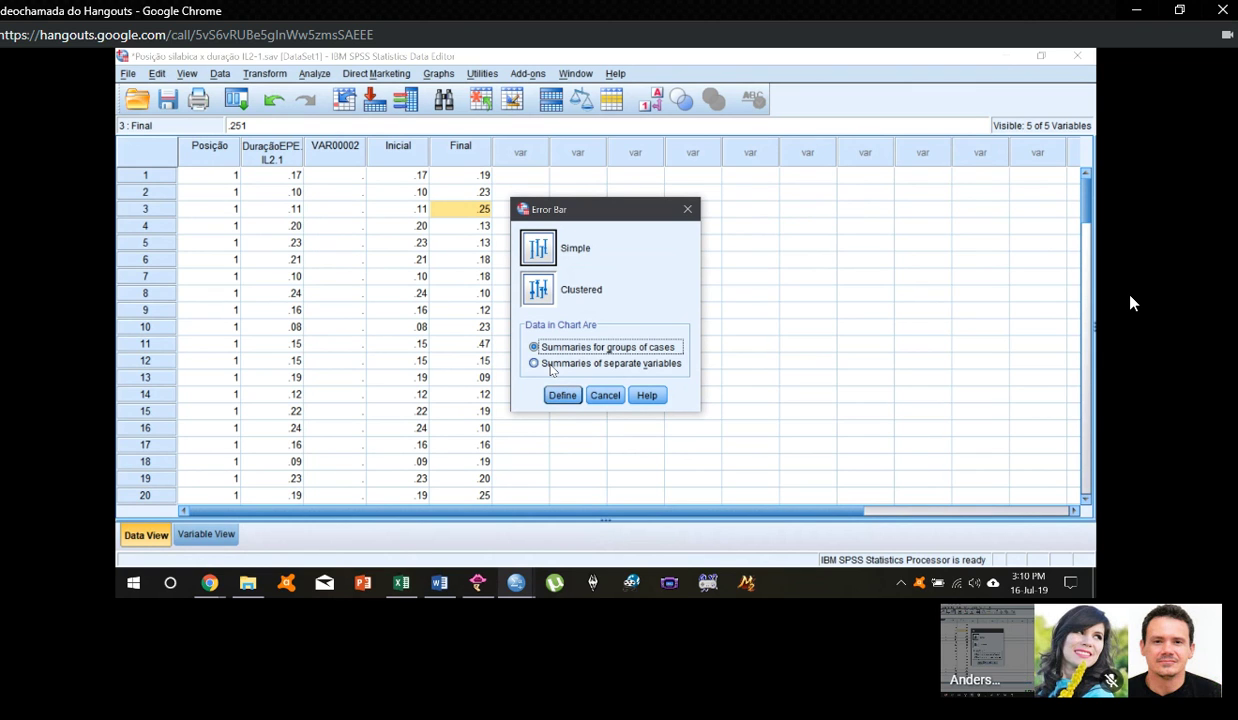
{"action": "left_click", "coordinate": [564, 396]}
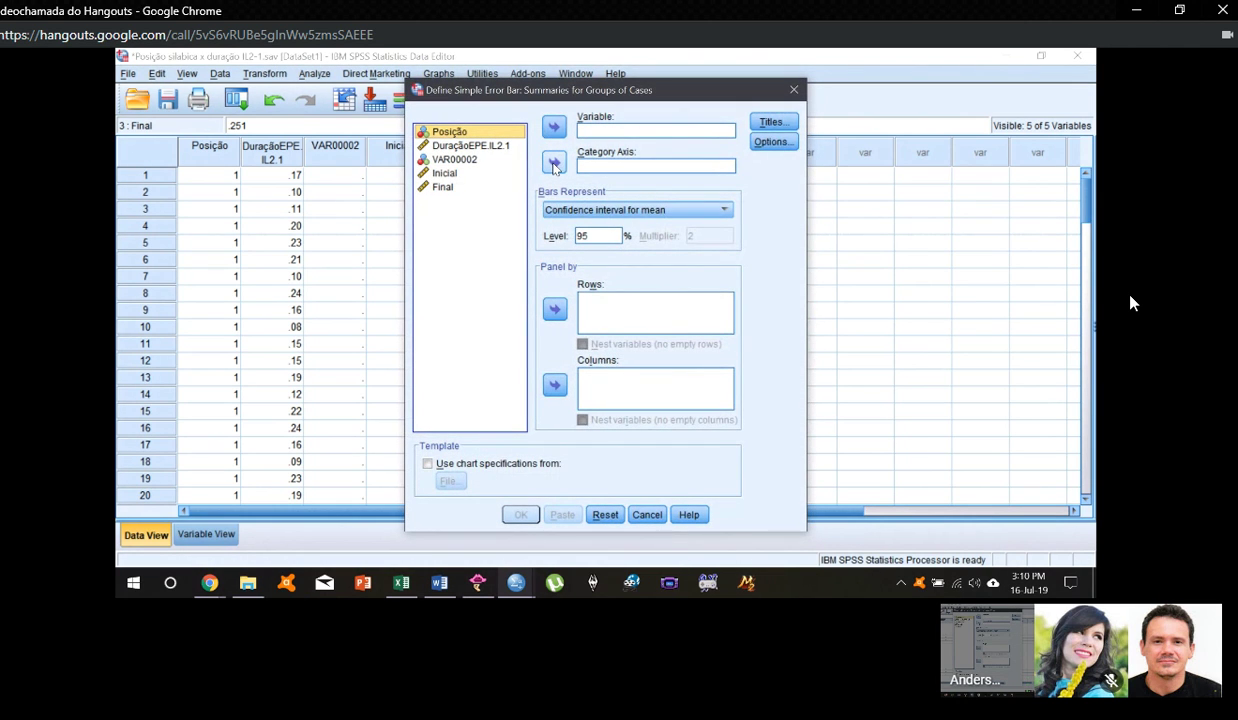
{"action": "key", "text": "Escape"}
Step: Create a simple error bar chart summarizing the separate variables Inicial and Final with a 95% confidence interval for the mean
{"action": "left_click", "coordinate": [438, 73]}
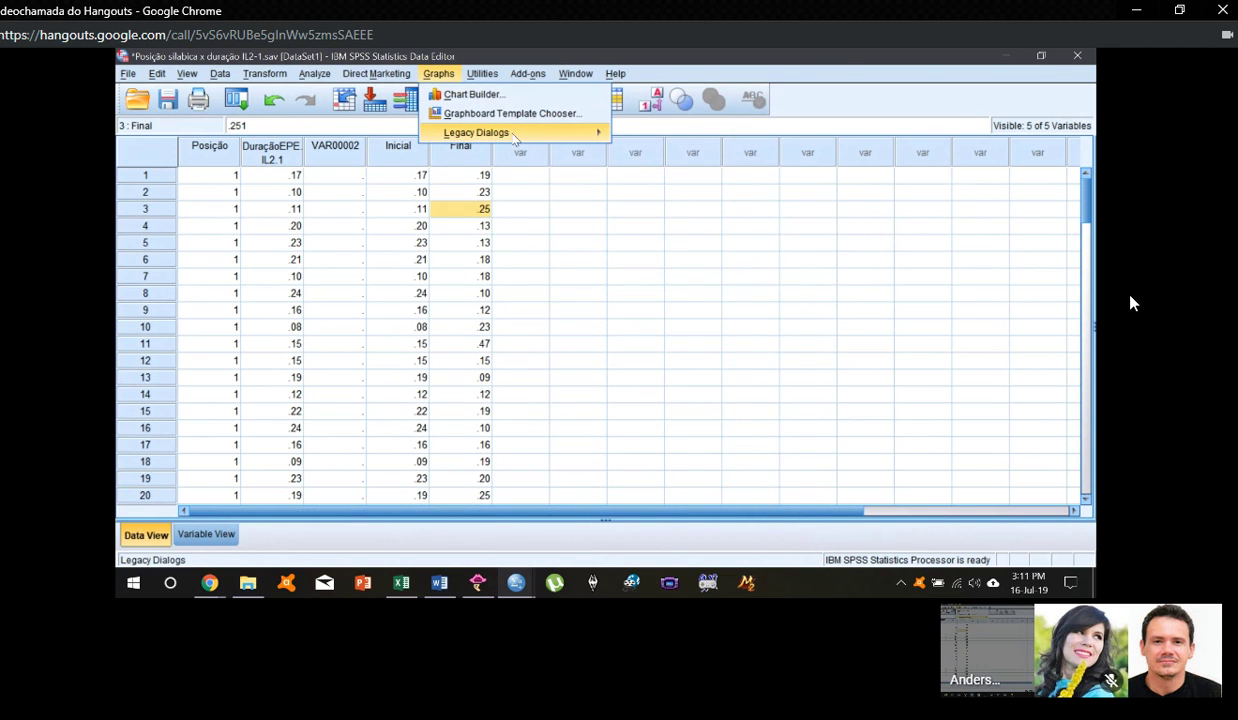
{"action": "mouse_move", "coordinate": [476, 132]}
{"action": "left_click", "coordinate": [705, 270]}
{"action": "left_click", "coordinate": [585, 366]}
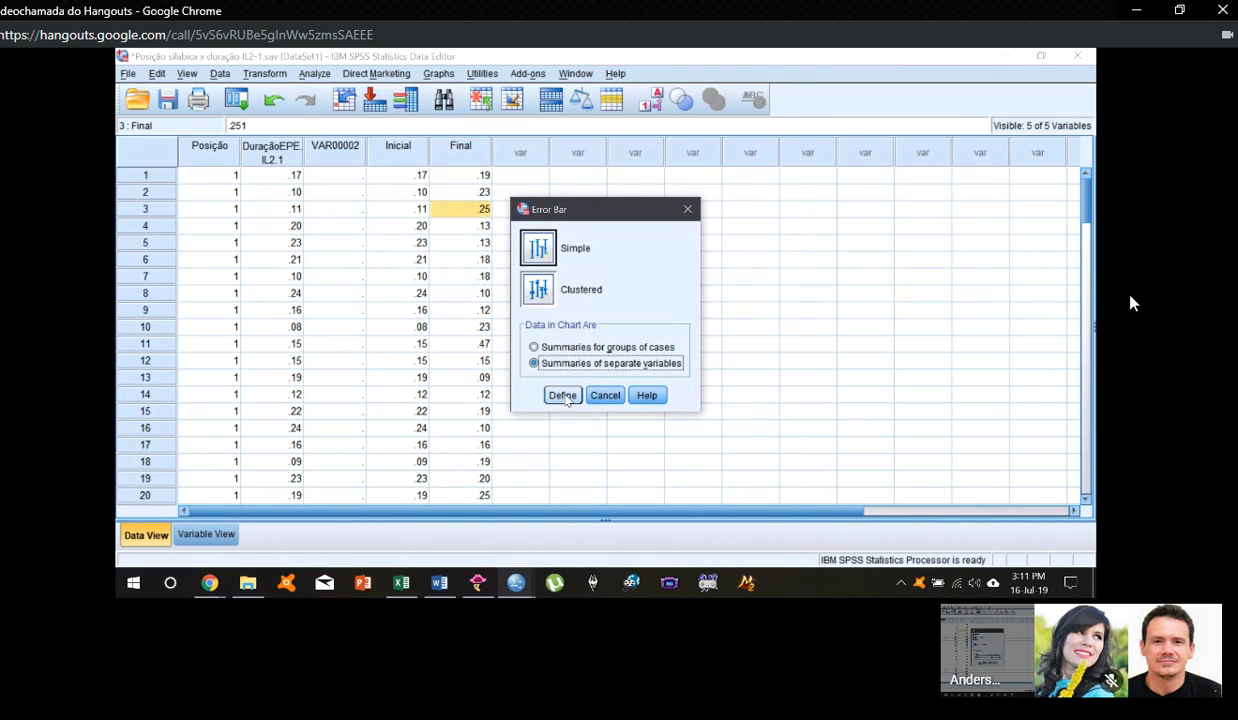
{"action": "left_click", "coordinate": [563, 396]}
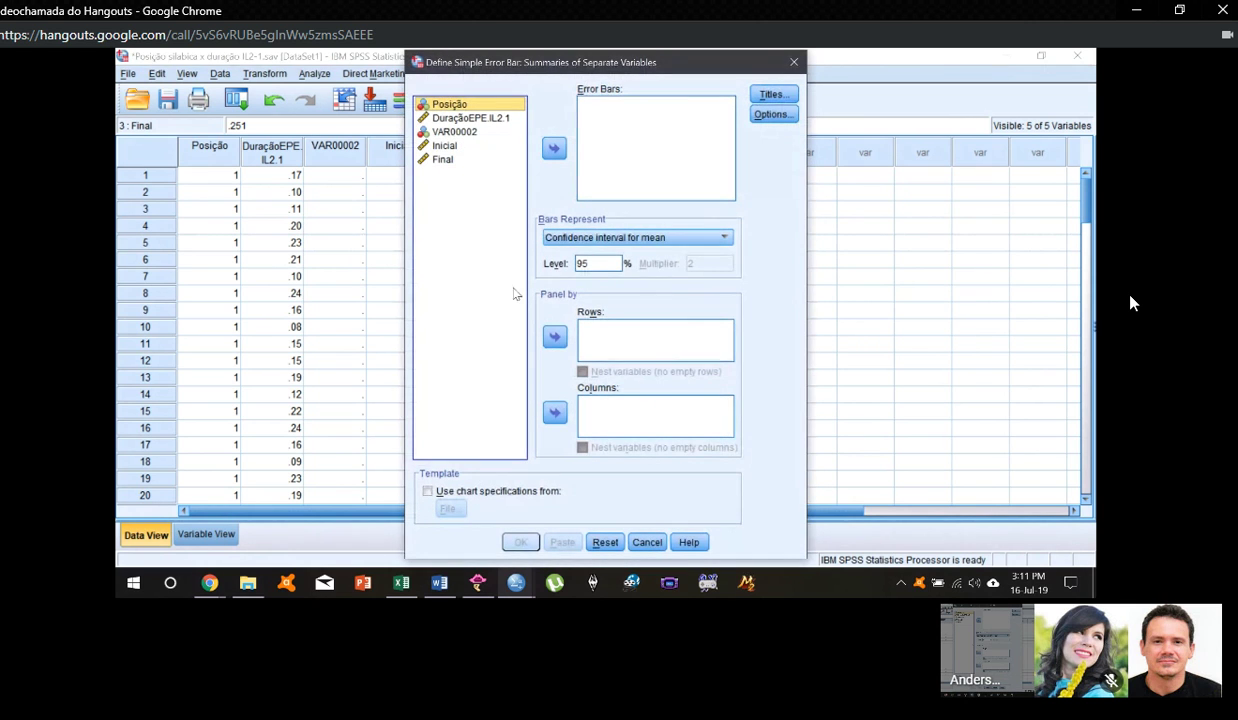
{"action": "left_click", "coordinate": [479, 148]}
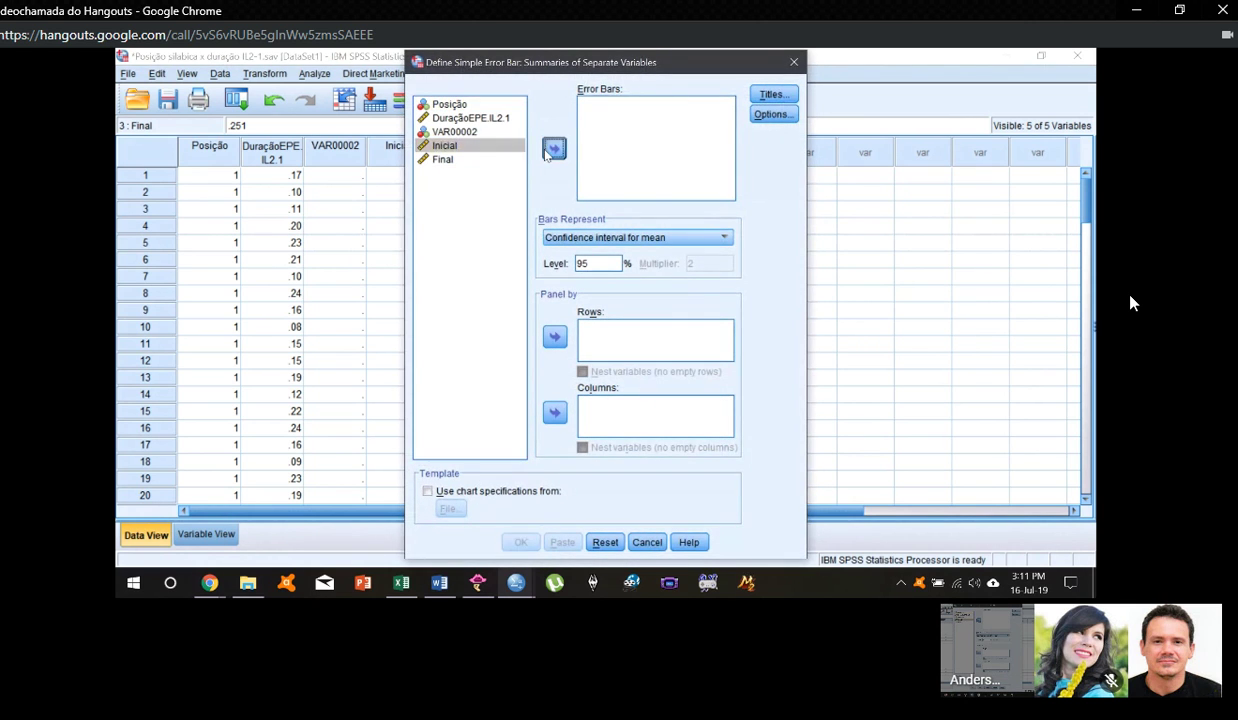
{"action": "left_click", "coordinate": [553, 149]}
{"action": "left_click", "coordinate": [553, 149]}
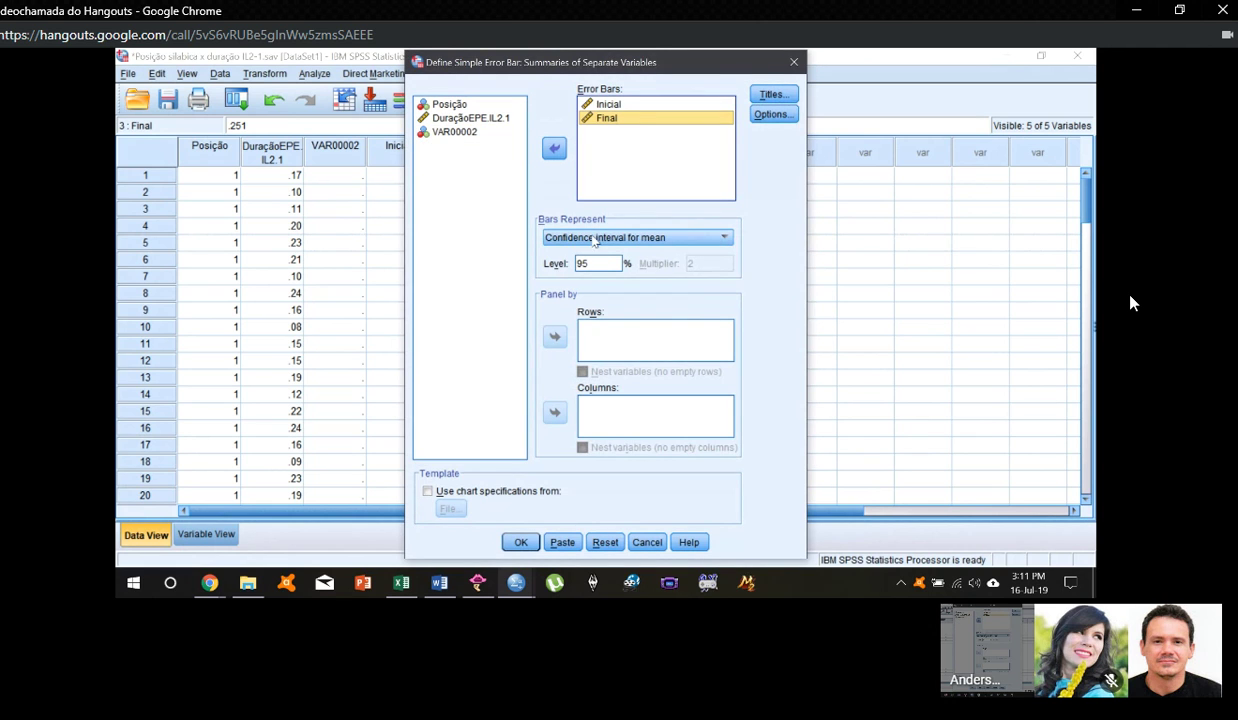
{"action": "left_click", "coordinate": [519, 542]}
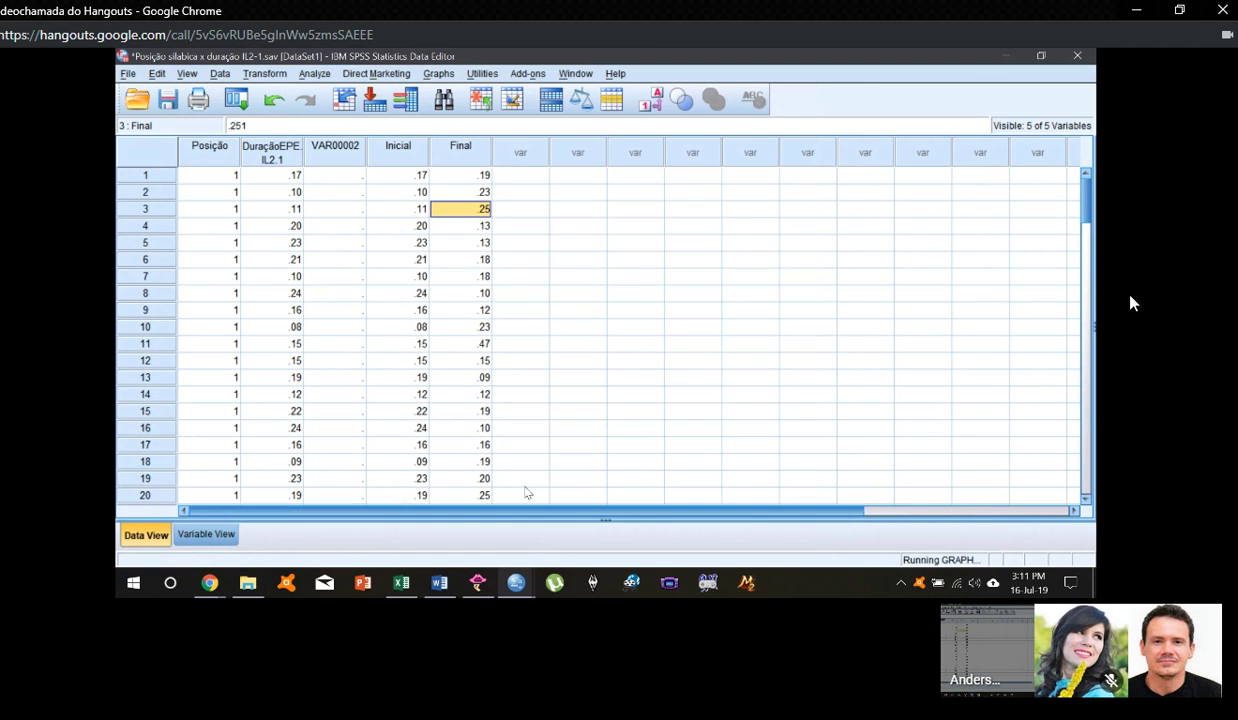
Step: Switch to the Output1 viewer and examine the error bar chart of Inicial and Final
{"action": "key", "text": "alt+Tab"}
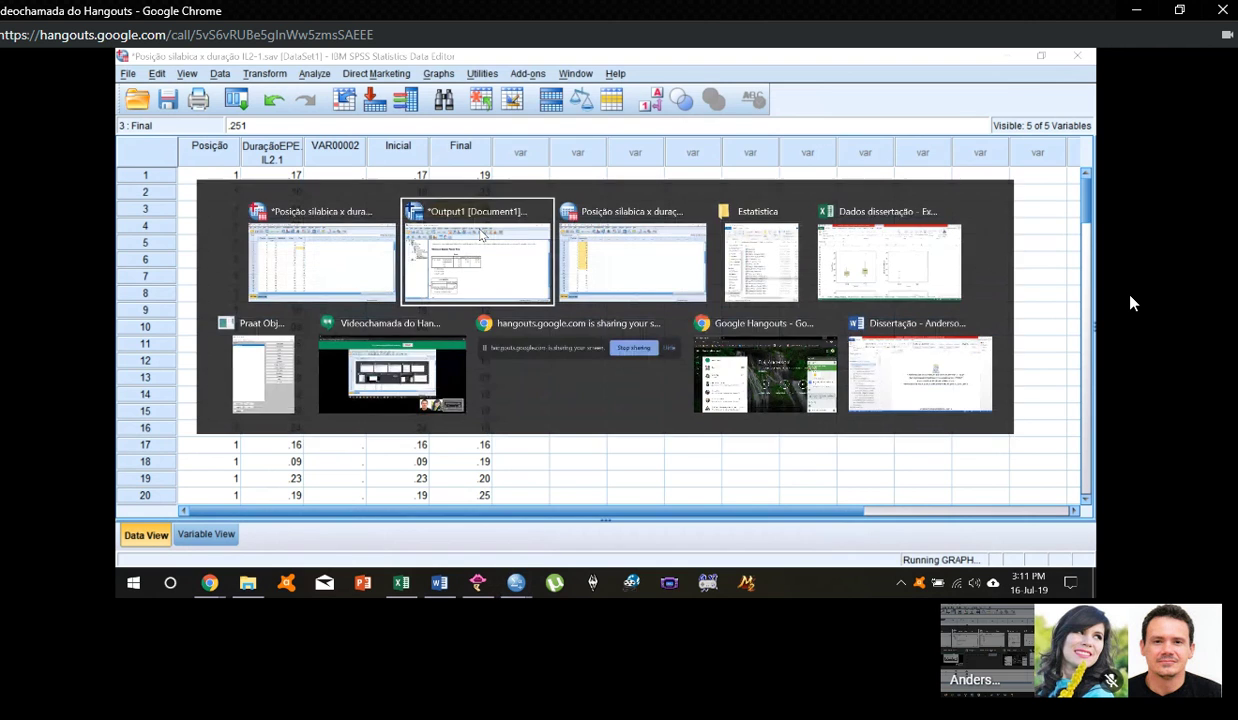
{"action": "left_click", "coordinate": [480, 233]}
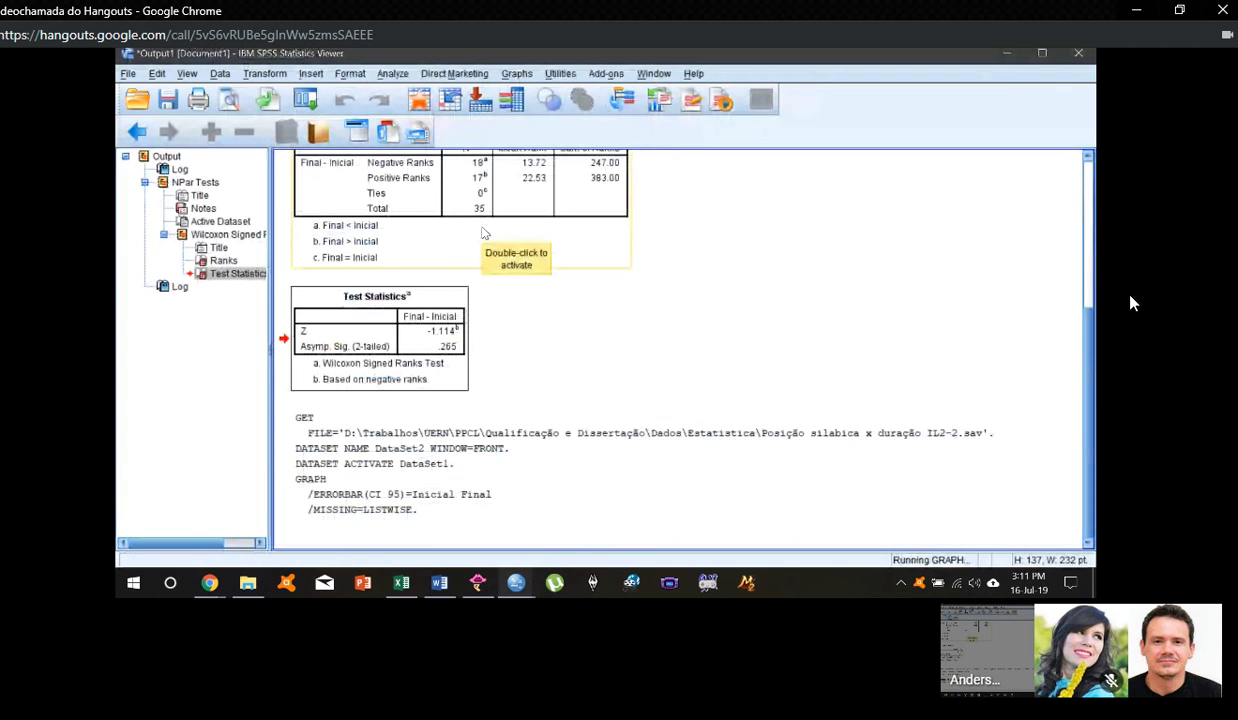
{"action": "scroll", "coordinate": [799, 379], "scroll_direction": "up", "scroll_amount": 1}
{"action": "scroll", "coordinate": [799, 379], "scroll_direction": "down", "scroll_amount": 1}
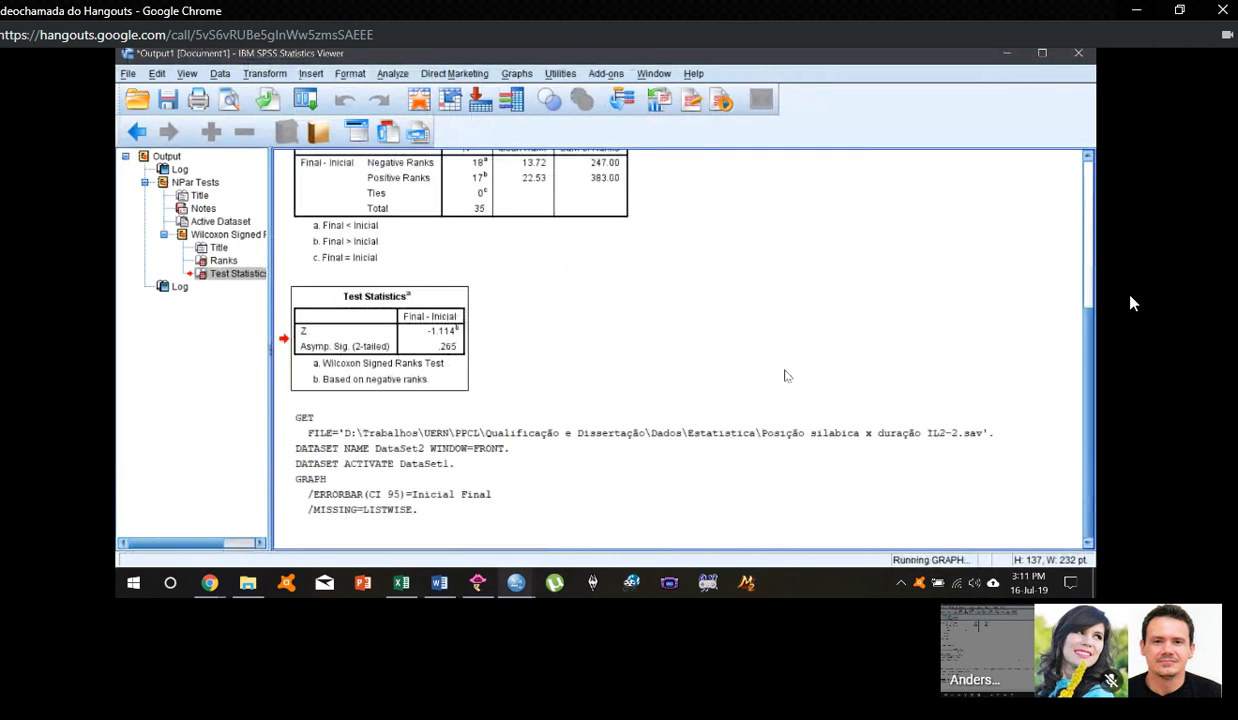
{"action": "left_click", "coordinate": [566, 497]}
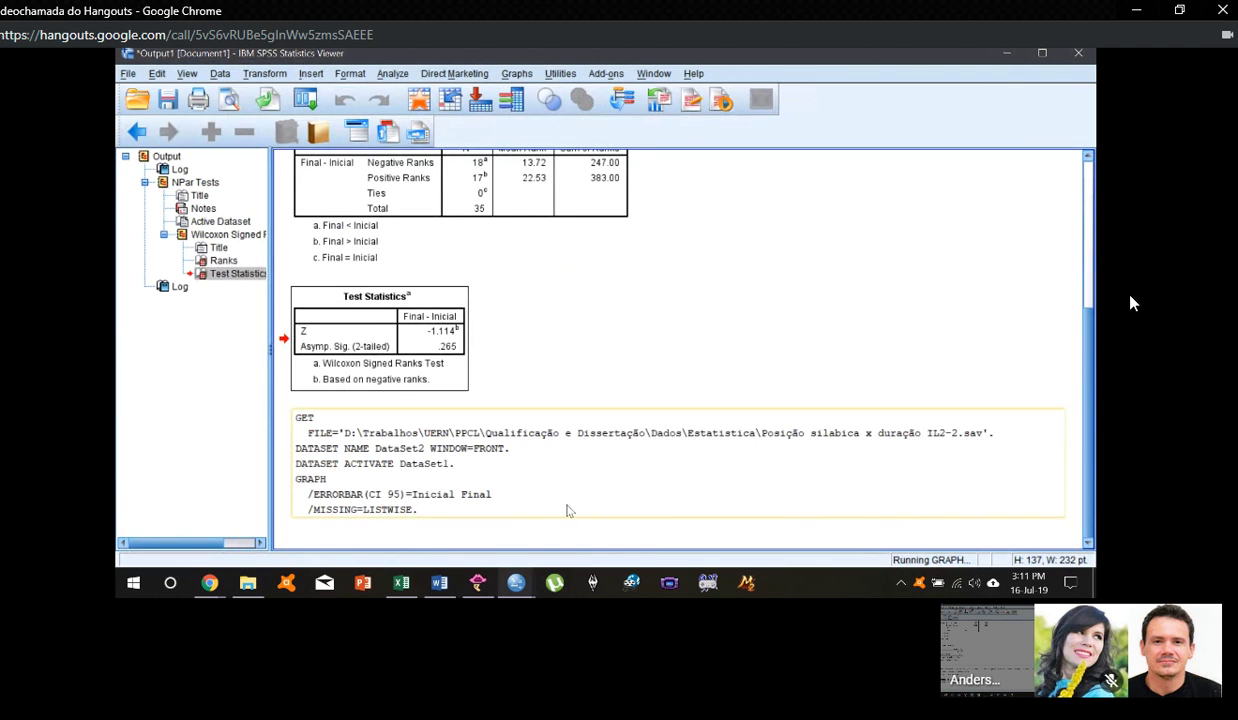
{"action": "left_click", "coordinate": [405, 442]}
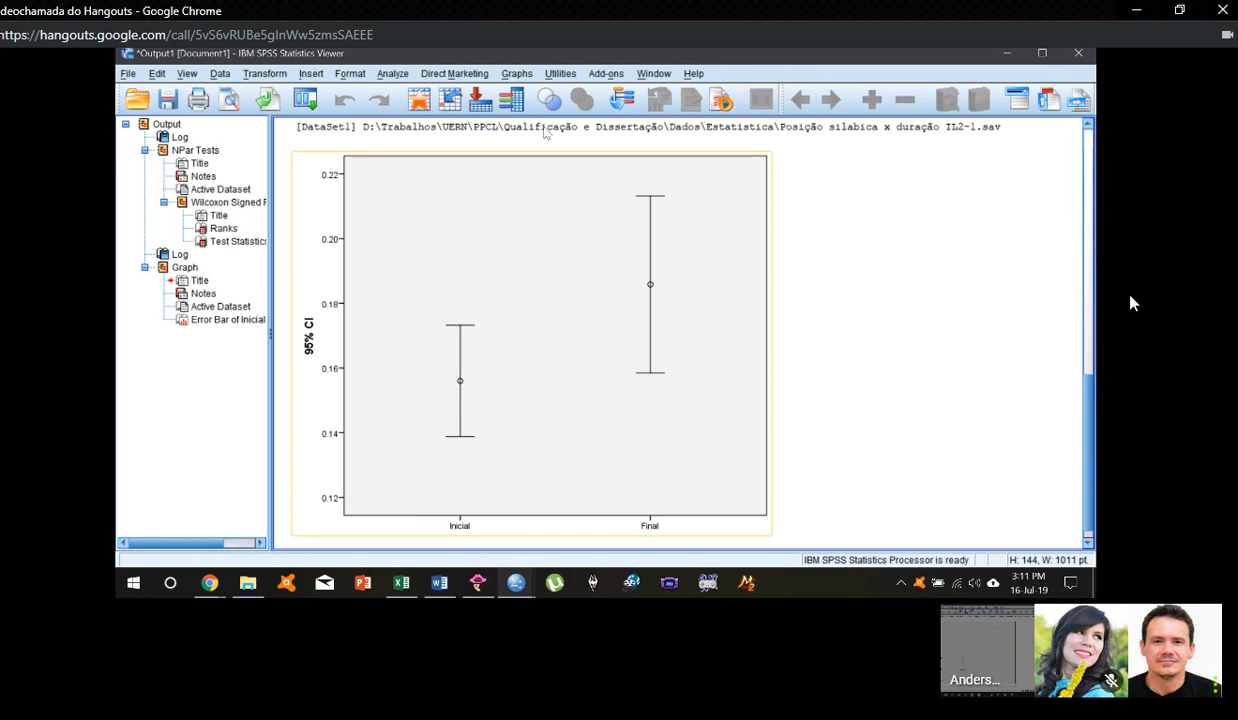
{"action": "left_click", "coordinate": [516, 75]}
{"action": "mouse_move", "coordinate": [592, 132]}
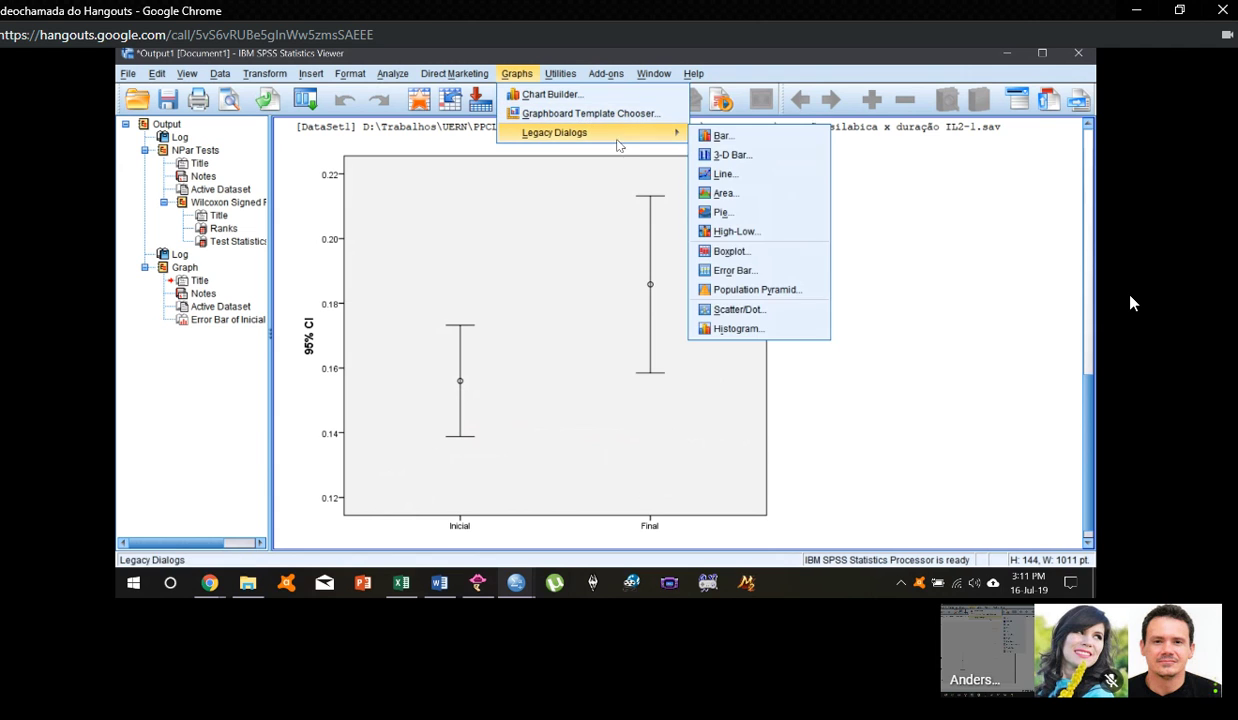
{"action": "left_click", "coordinate": [812, 272]}
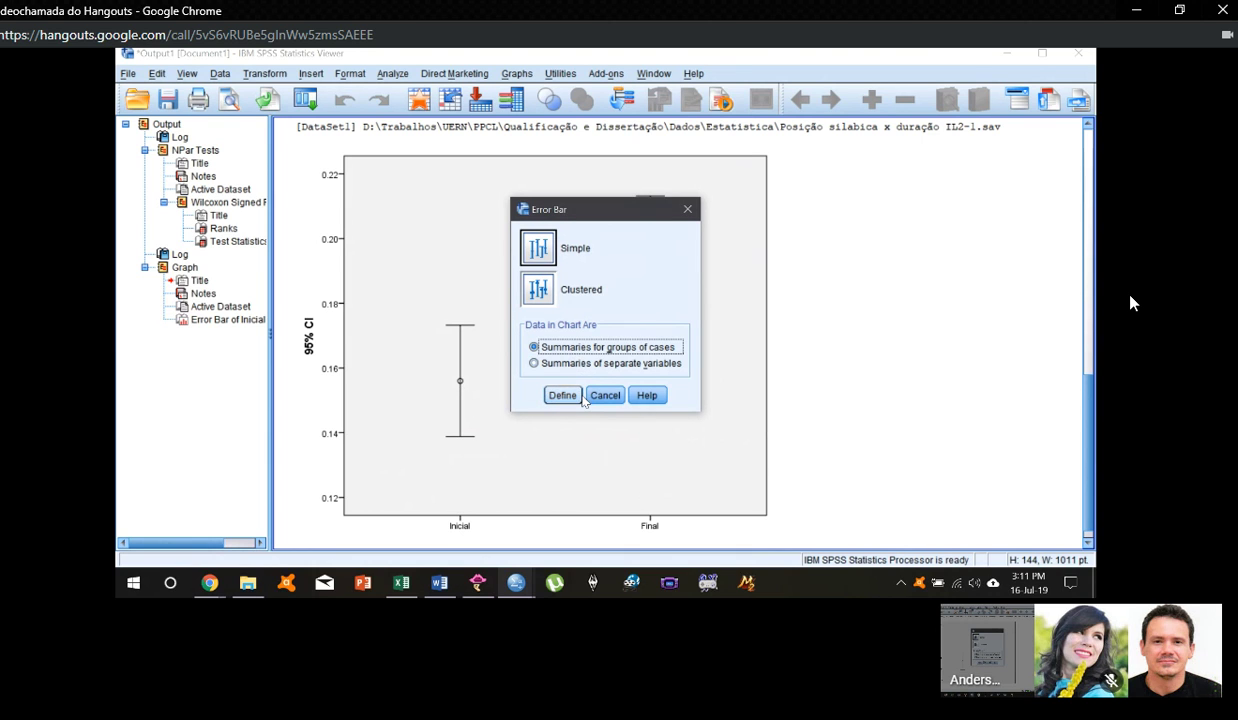
{"action": "left_click", "coordinate": [592, 396]}
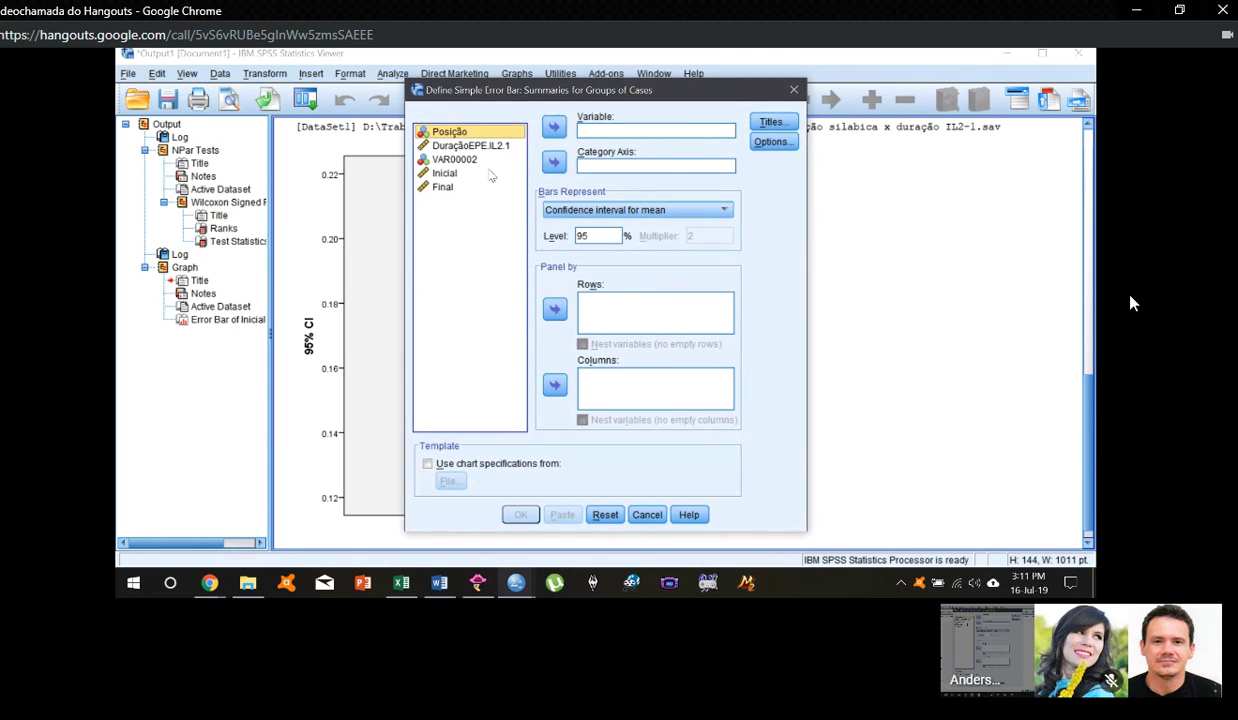
{"action": "left_click", "coordinate": [646, 514]}
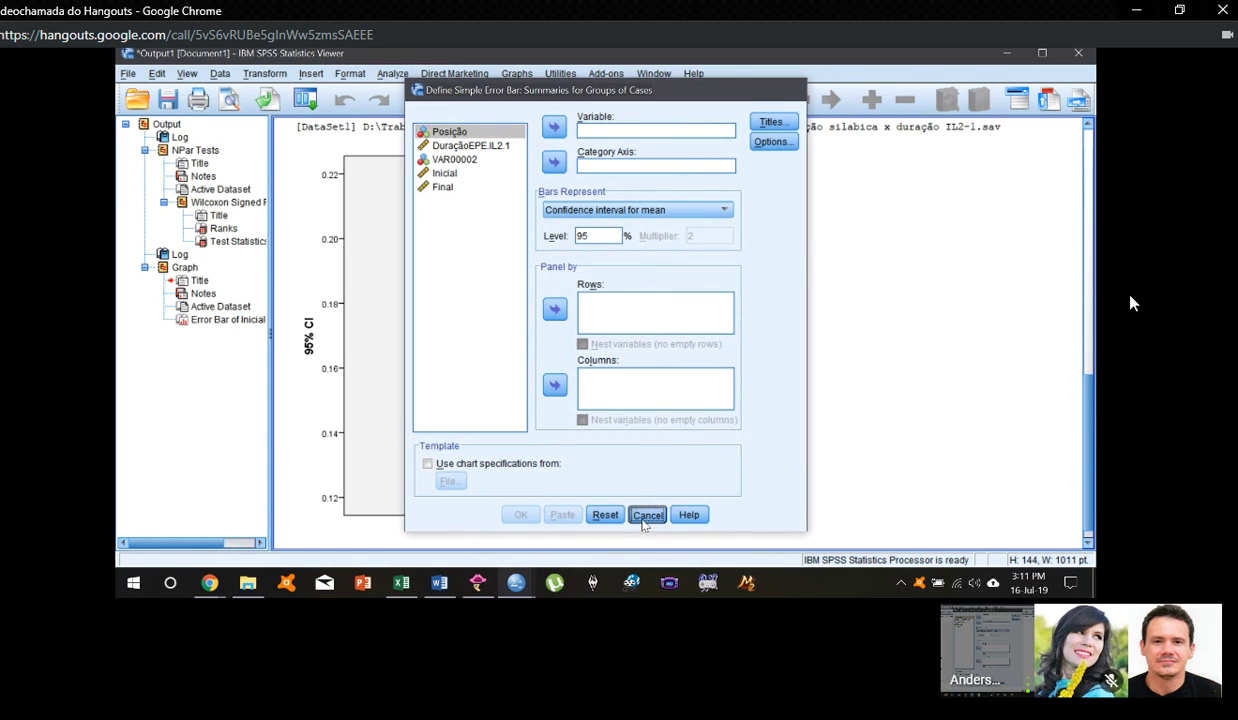
Step: Return to the Posição silabica x duração IL2-1.sav data and copy the values of the Final column
{"action": "key", "text": "alt+Tab"}
{"action": "key", "text": "alt+Tab"}
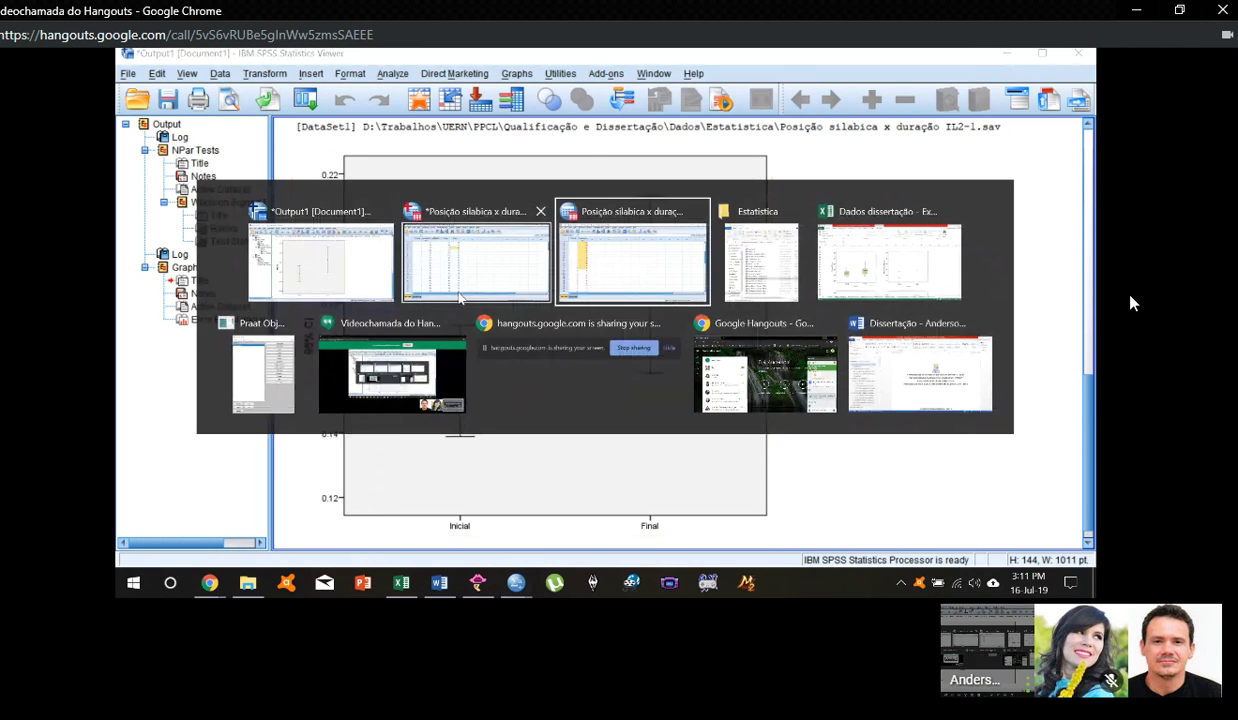
{"action": "key", "text": "alt+Tab"}
{"action": "key", "text": "alt+Tab"}
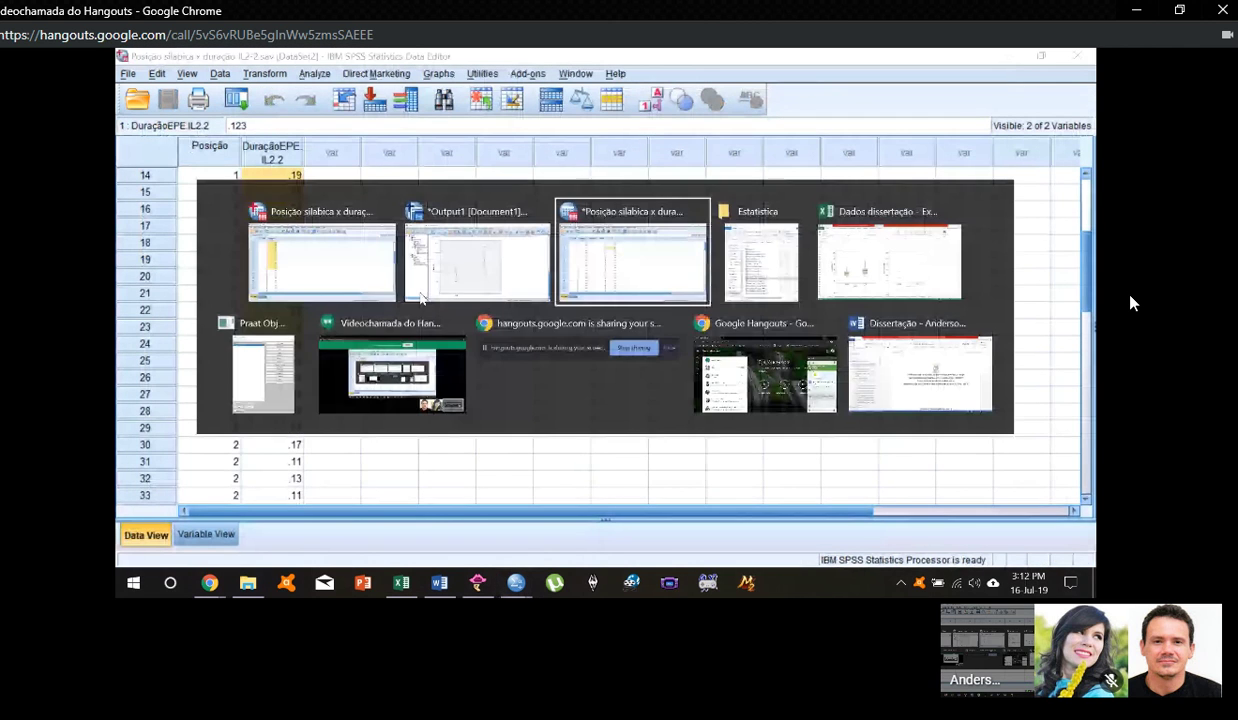
{"action": "scroll", "coordinate": [285, 390], "scroll_direction": "down", "scroll_amount": 2}
{"action": "scroll", "coordinate": [285, 390], "scroll_direction": "up", "scroll_amount": 5}
{"action": "scroll", "coordinate": [285, 390], "scroll_direction": "down", "scroll_amount": 1}
{"action": "left_click_drag", "start_coordinate": [483, 400], "coordinate": [483, 110]}
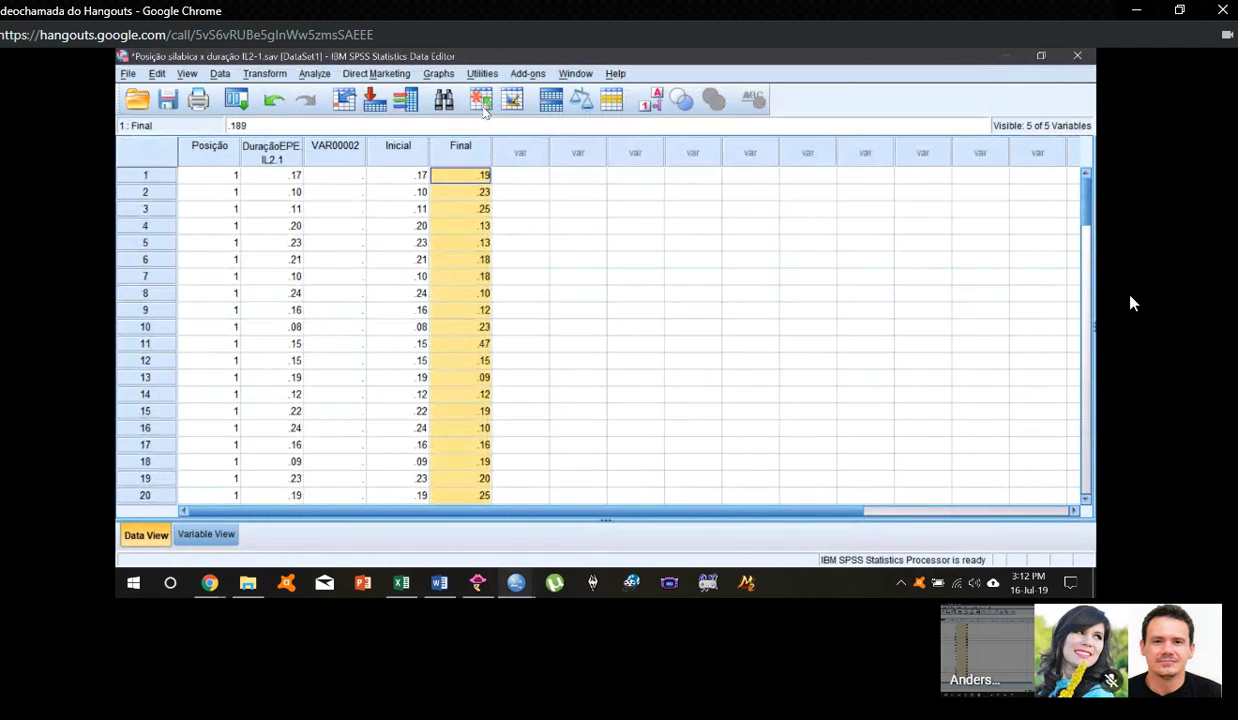
{"action": "left_click", "coordinate": [483, 114]}
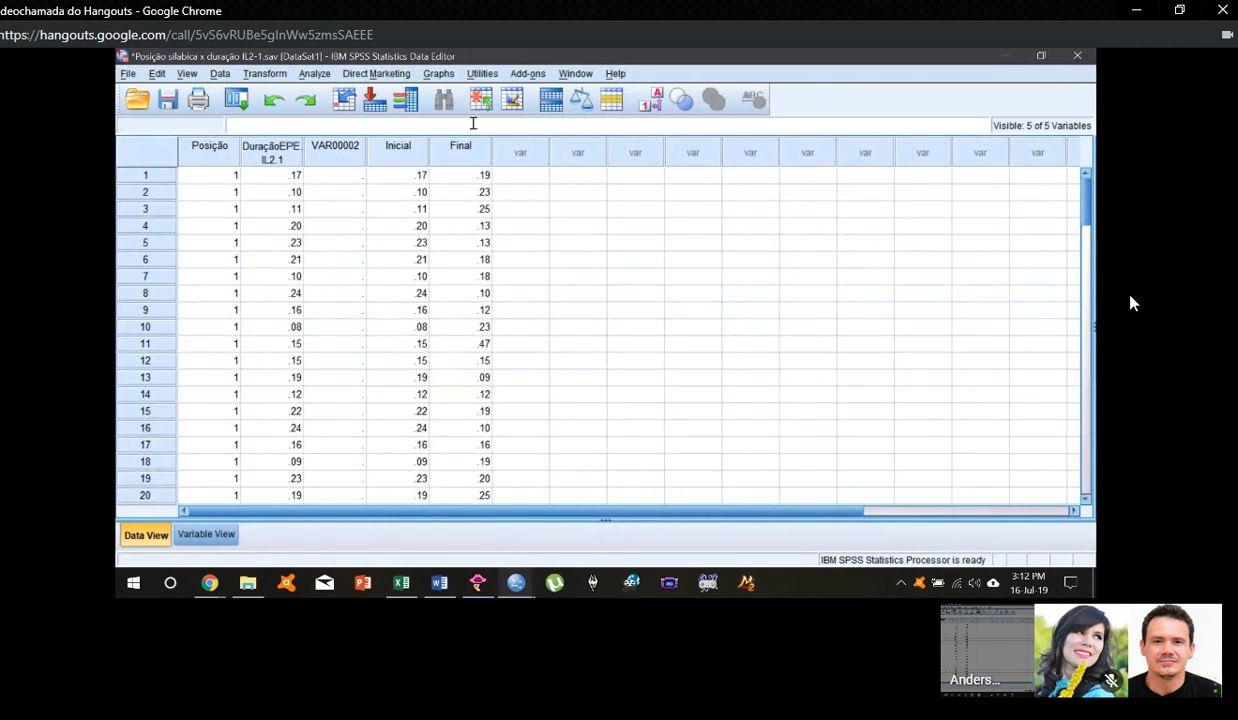
{"action": "left_click_drag", "start_coordinate": [465, 175], "coordinate": [480, 395]}
Step: Paste the copied Final values into the empty DuraçãoEPE.IL2.1 cells of the Posição 2 cases, rows 64 to 98
{"action": "scroll", "coordinate": [285, 390], "scroll_direction": "down", "scroll_amount": 10}
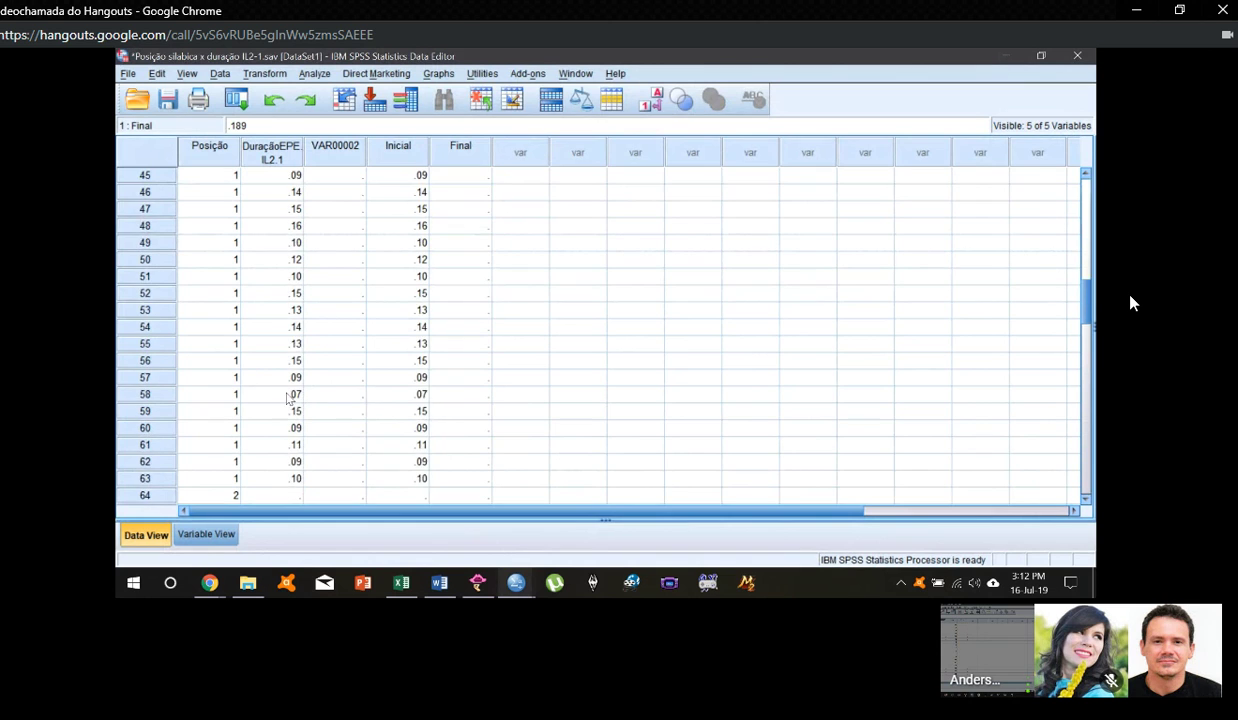
{"action": "left_click", "coordinate": [293, 343]}
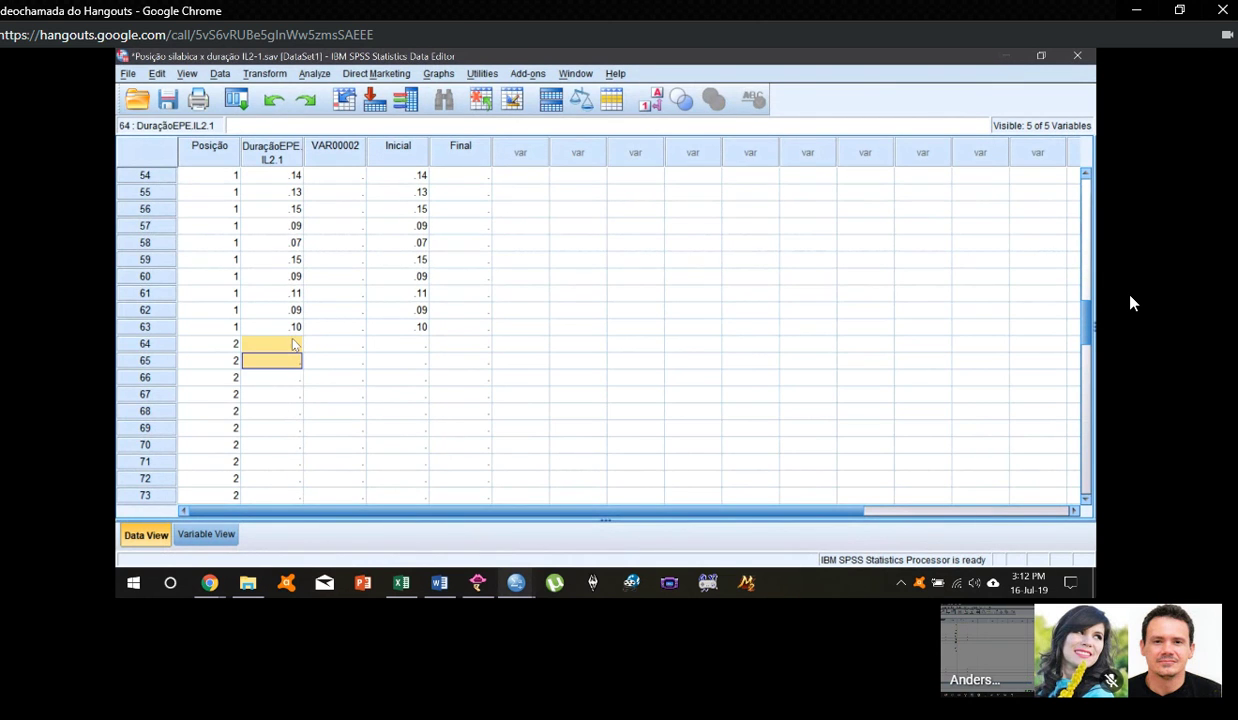
{"action": "key", "text": "shift+Down"}
{"action": "key", "text": "shift+Down"}
{"action": "key", "text": "shift+Down"}
{"action": "key", "text": "shift+Down"}
{"action": "key", "text": "shift+Down"}
{"action": "key", "text": "shift+Down"}
{"action": "key", "text": "shift+Down"}
{"action": "key", "text": "shift+Down"}
{"action": "key", "text": "shift+Down"}
{"action": "key", "text": "shift+Down"}
{"action": "key", "text": "shift+Down"}
{"action": "key", "text": "shift+Down"}
{"action": "key", "text": "shift+Down"}
{"action": "key", "text": "shift+Down"}
{"action": "key", "text": "shift+Down"}
{"action": "key", "text": "shift+Down"}
{"action": "key", "text": "shift+Down"}
{"action": "key", "text": "shift+Down"}
{"action": "key", "text": "shift+Down"}
{"action": "key", "text": "shift+Down"}
{"action": "key", "text": "shift+Down"}
{"action": "key", "text": "shift+Down"}
{"action": "key", "text": "shift+Down"}
{"action": "key", "text": "shift+Down"}
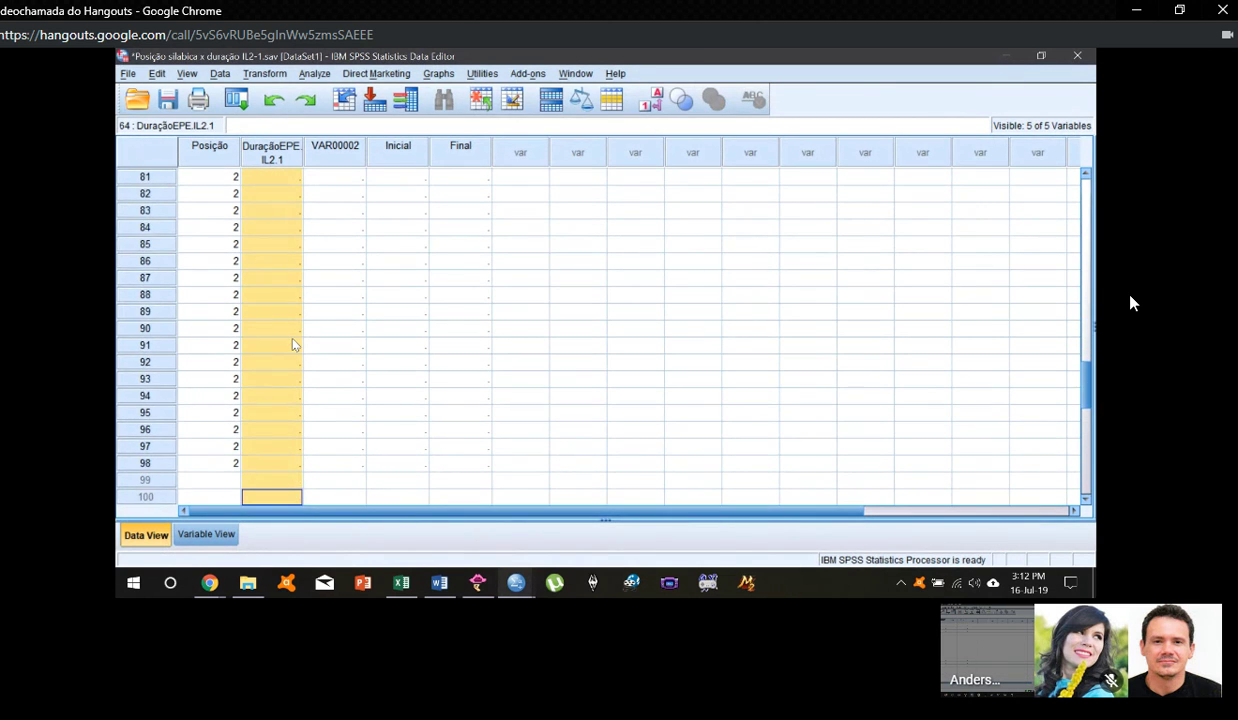
{"action": "key", "text": "ctrl+v"}
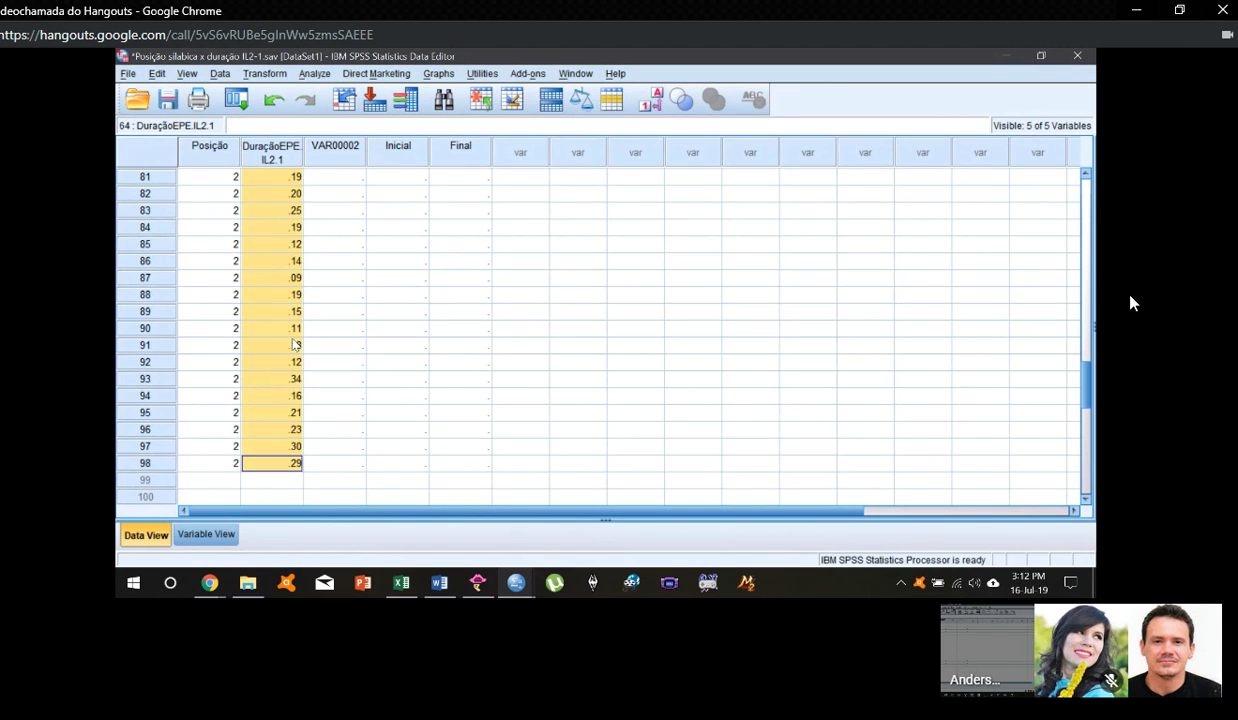
Step: Start defining a simple error bar chart with summaries for groups of cases
{"action": "left_click", "coordinate": [314, 73]}
{"action": "left_click", "coordinate": [482, 73]}
{"action": "left_click", "coordinate": [438, 73]}
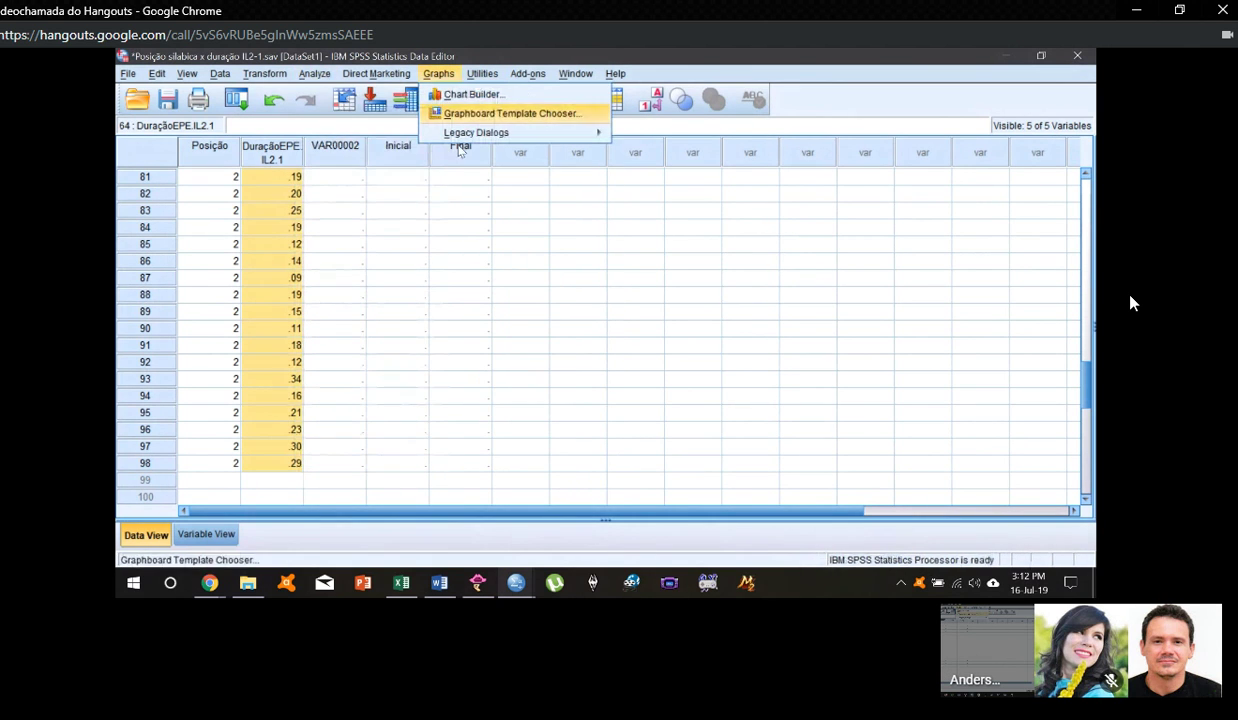
{"action": "mouse_move", "coordinate": [475, 130]}
{"action": "left_click", "coordinate": [668, 270]}
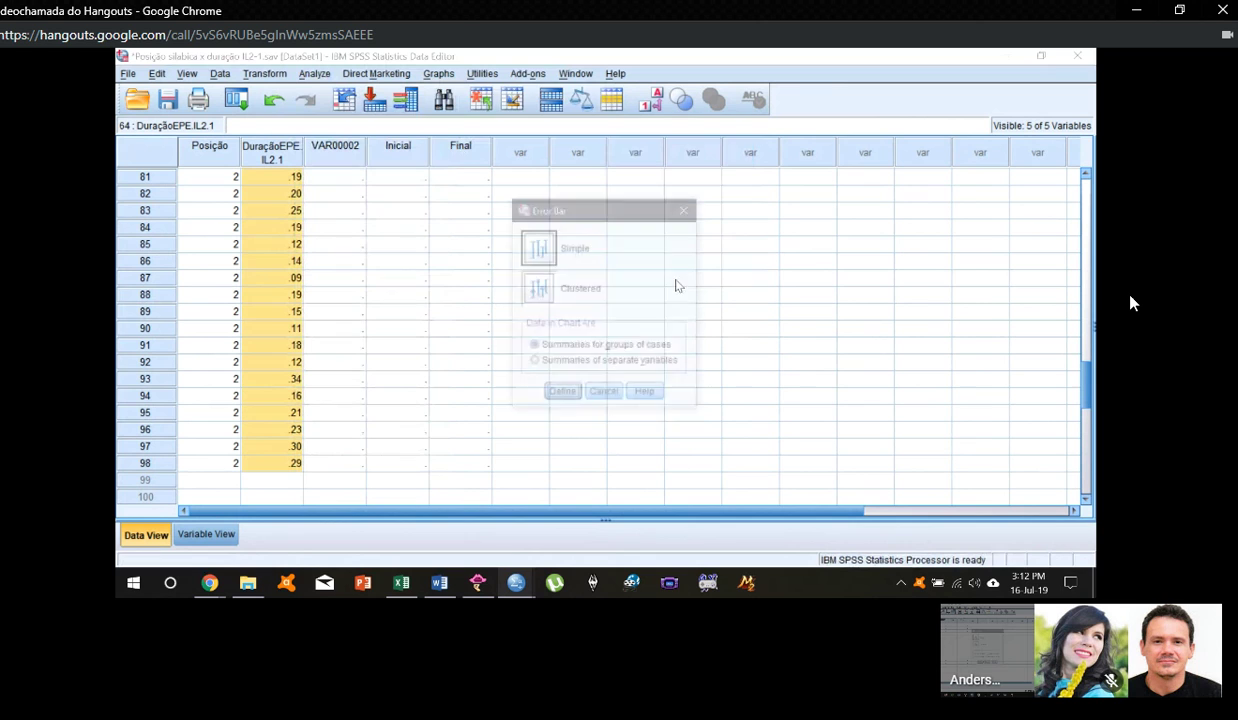
{"action": "left_click", "coordinate": [563, 396]}
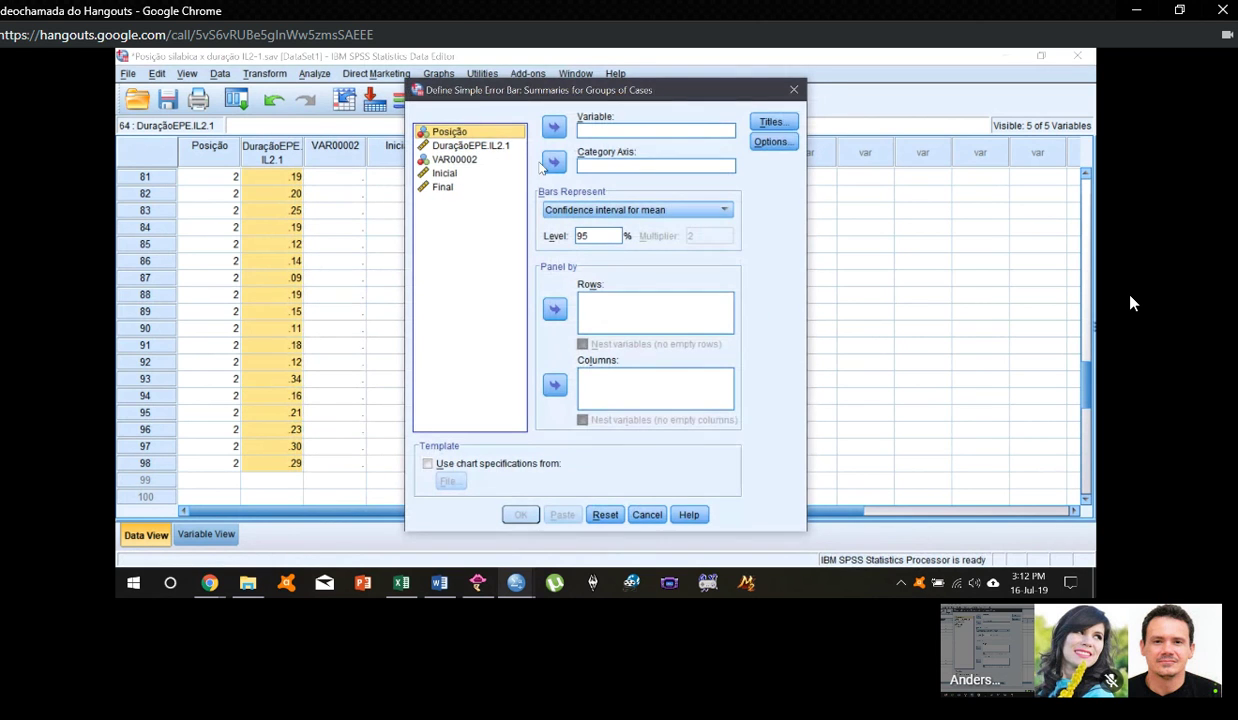
Step: Create the error bar chart of DuraçãoEPE.IL2.1 with Posição on the category axis and compare it with the separate-variables chart
{"action": "left_click", "coordinate": [554, 162]}
{"action": "left_click", "coordinate": [460, 160]}
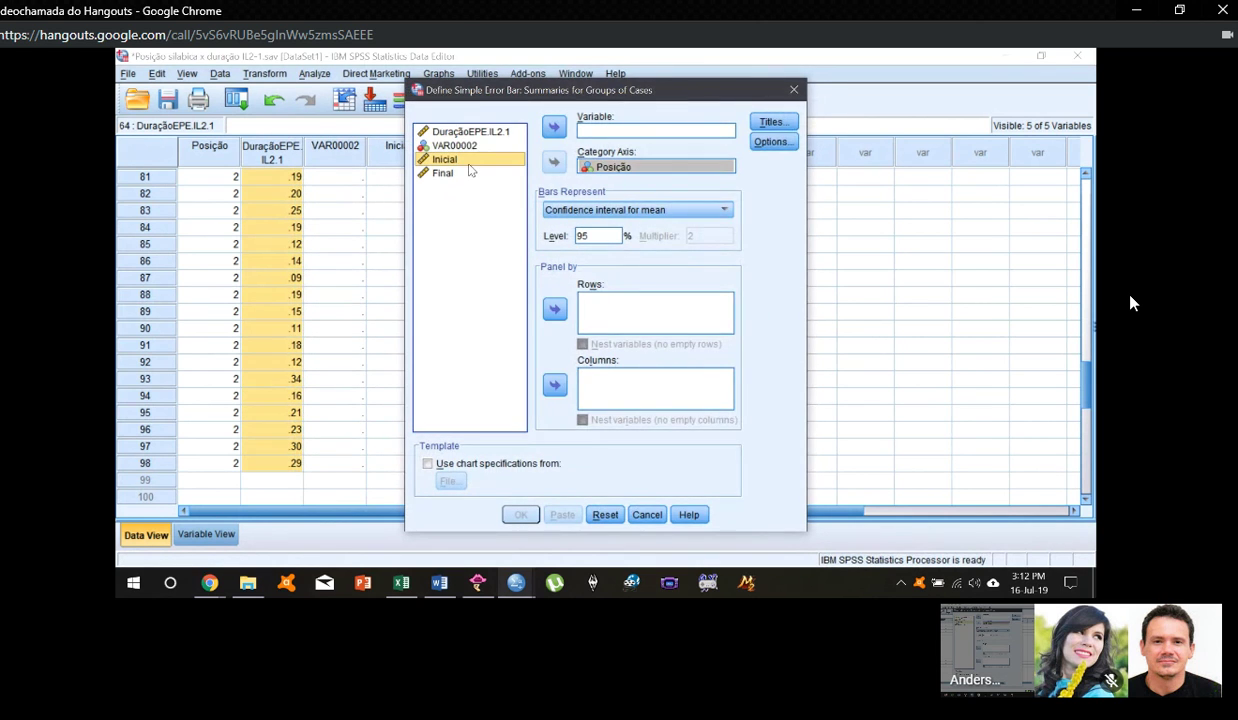
{"action": "left_click", "coordinate": [470, 132]}
{"action": "left_click", "coordinate": [554, 127]}
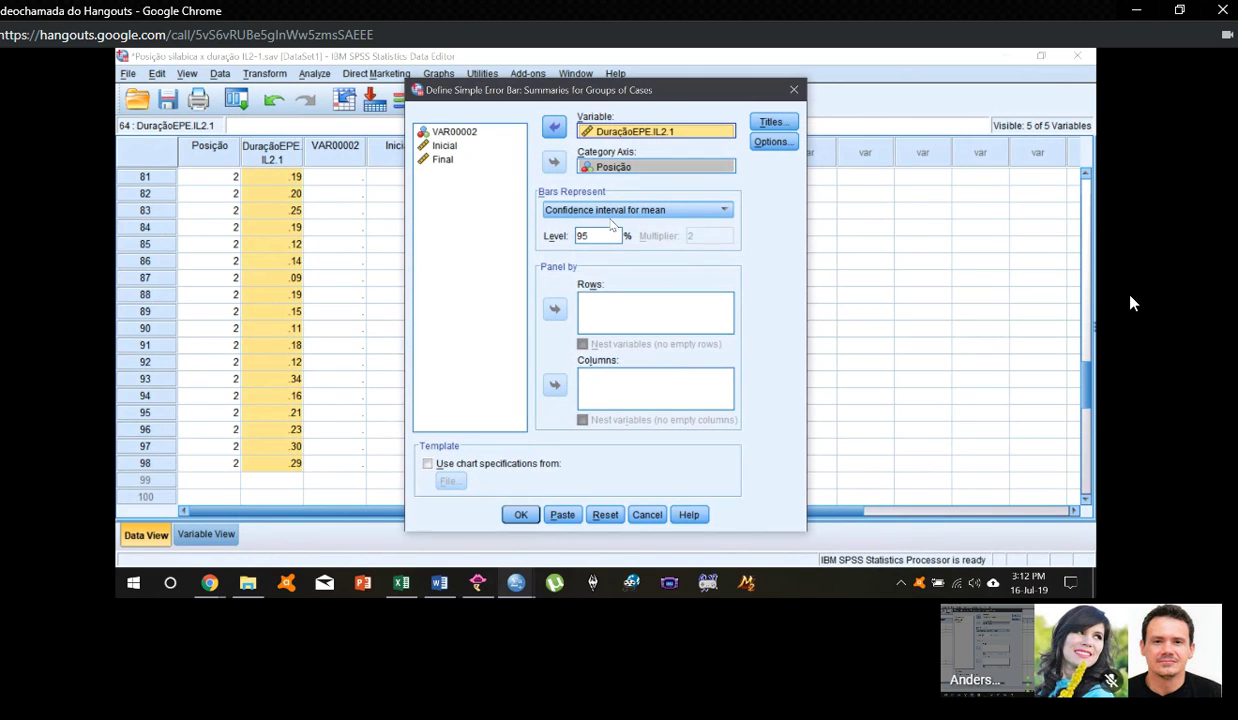
{"action": "left_click", "coordinate": [648, 170]}
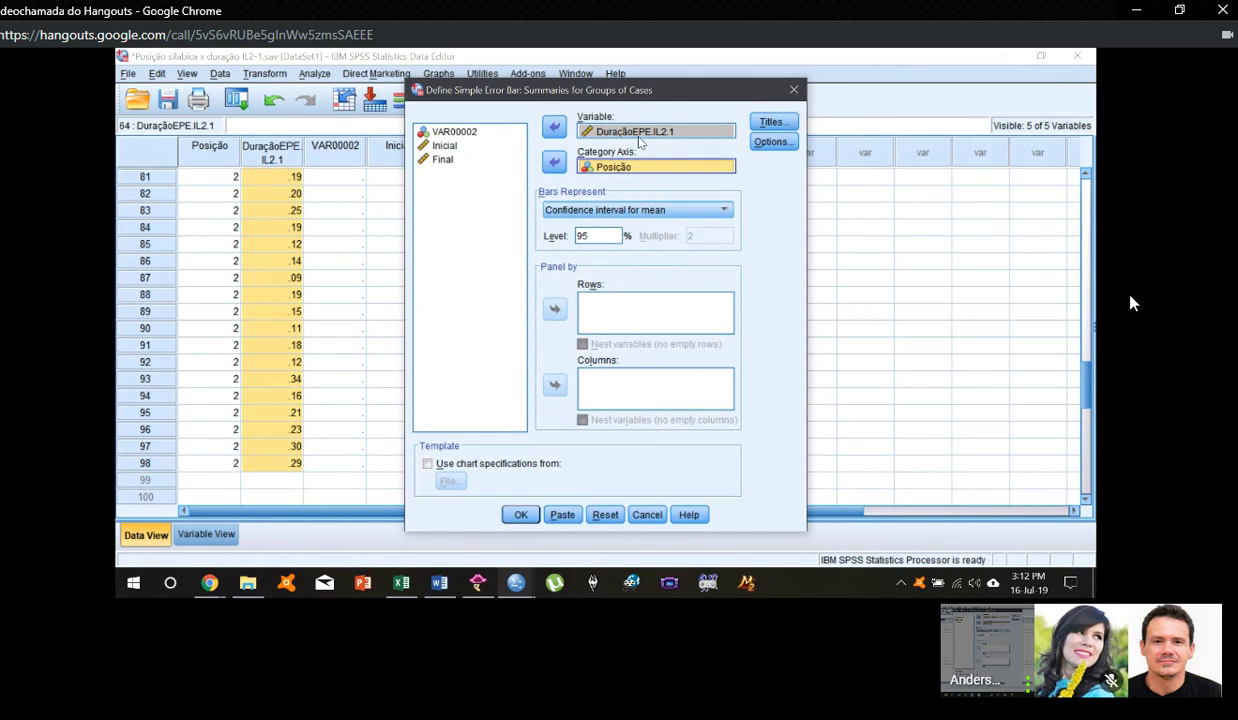
{"action": "left_click", "coordinate": [634, 134]}
{"action": "left_click", "coordinate": [521, 515]}
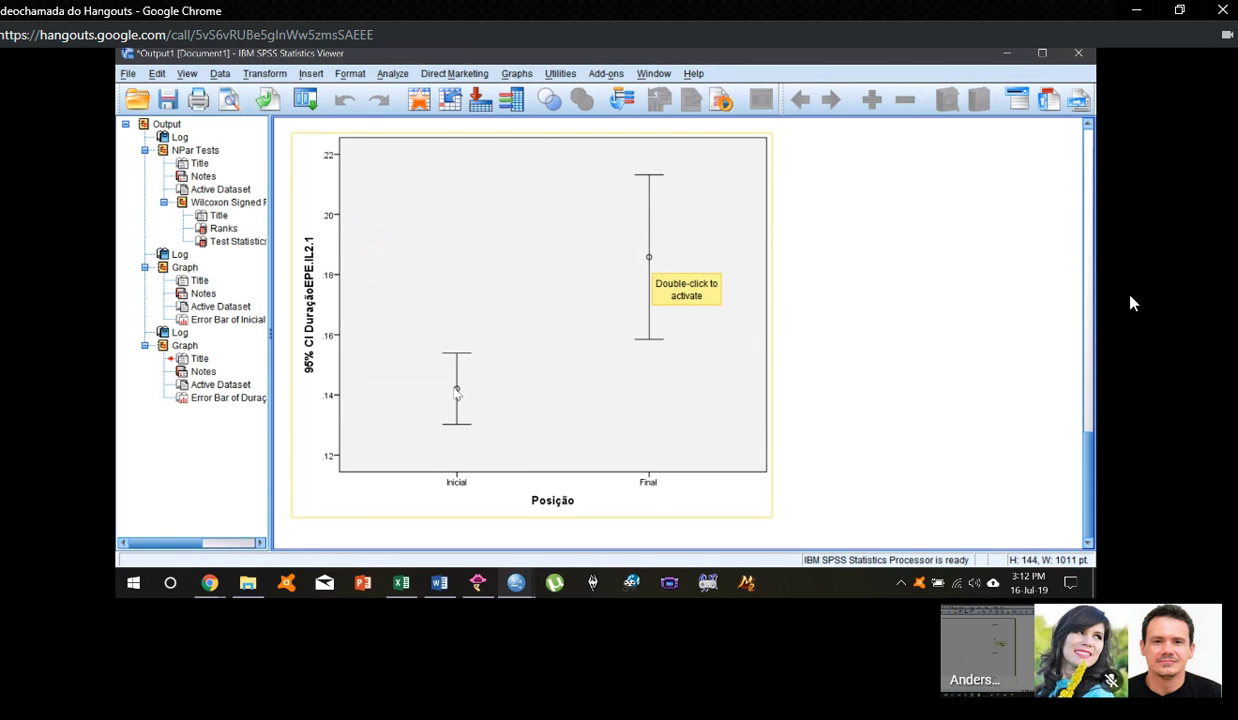
{"action": "scroll", "coordinate": [456, 390], "scroll_direction": "up", "scroll_amount": 10}
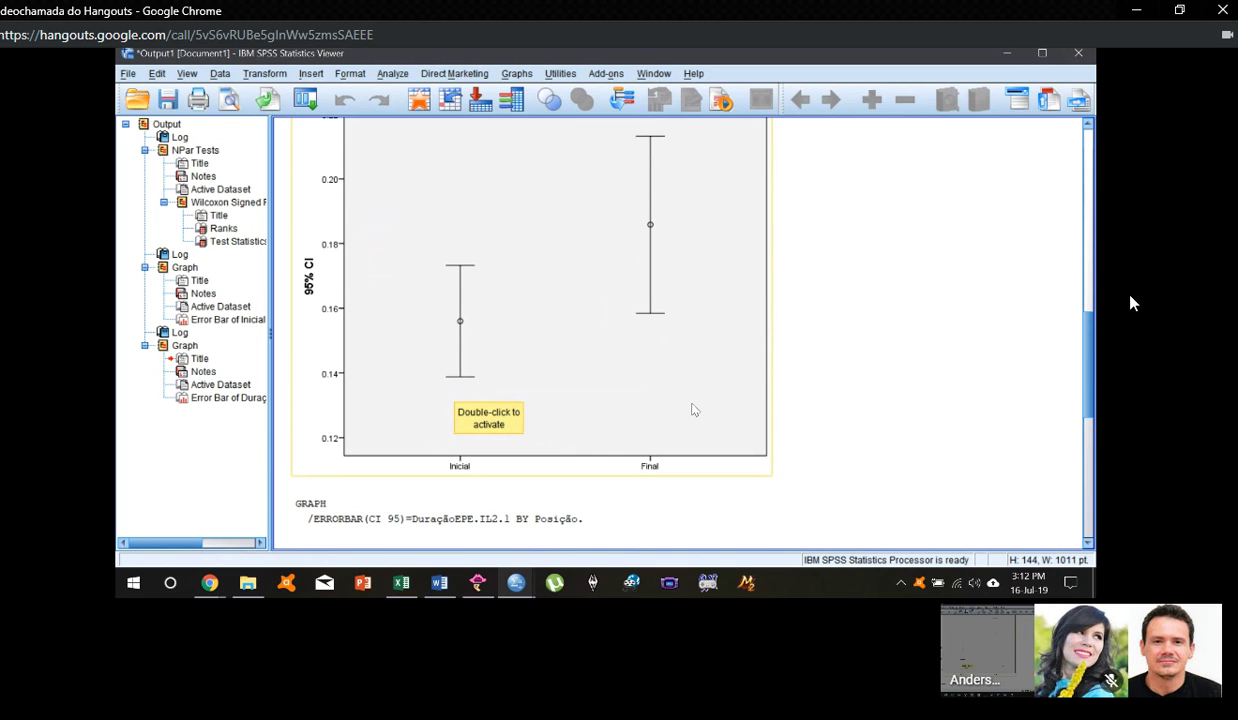
Step: Compare the two error bar charts and start defining a simple boxplot with summaries of separate variables
{"action": "scroll", "coordinate": [692, 409], "scroll_direction": "up", "scroll_amount": 1}
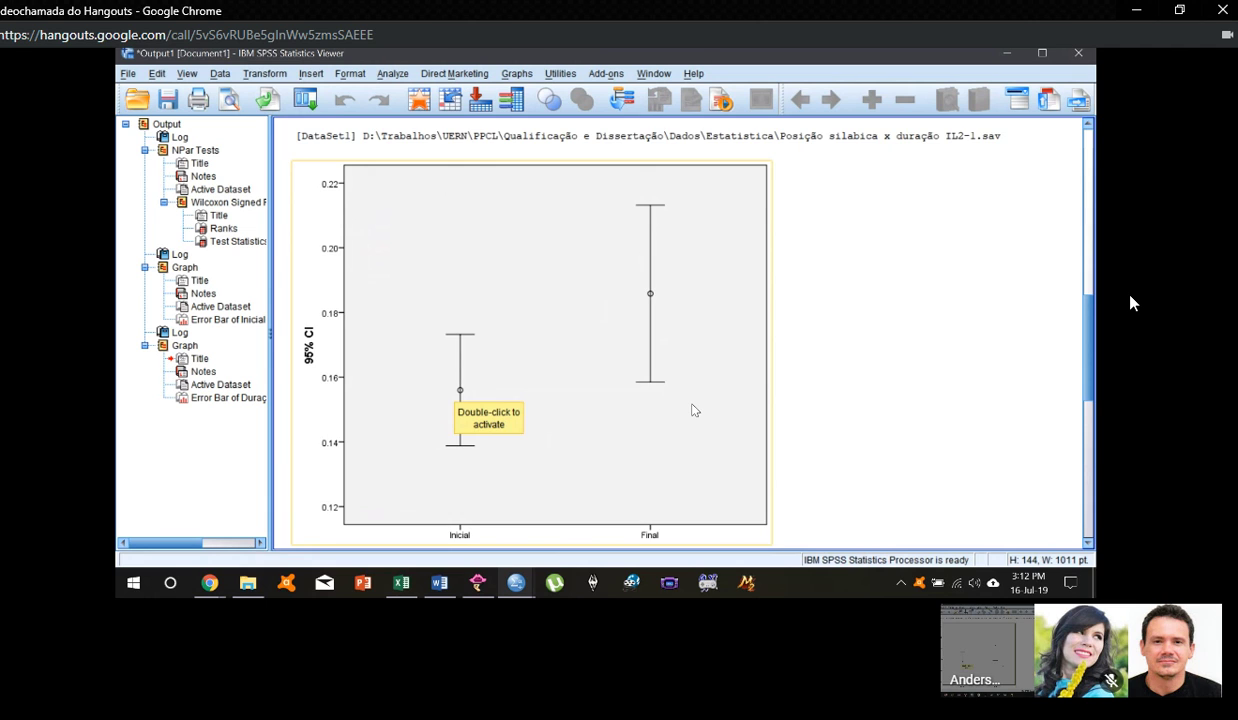
{"action": "scroll", "coordinate": [693, 410], "scroll_direction": "down", "scroll_amount": 4}
{"action": "scroll", "coordinate": [688, 410], "scroll_direction": "down", "scroll_amount": 4}
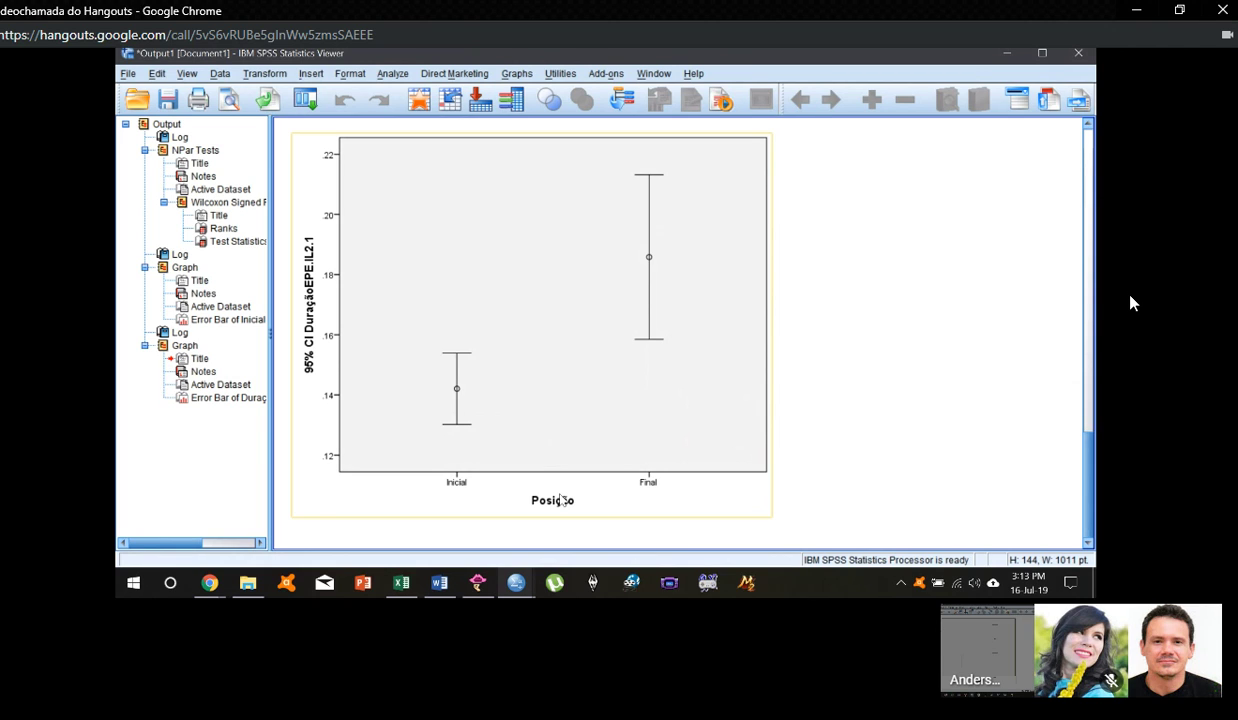
{"action": "left_click", "coordinate": [521, 75]}
{"action": "mouse_move", "coordinate": [600, 132]}
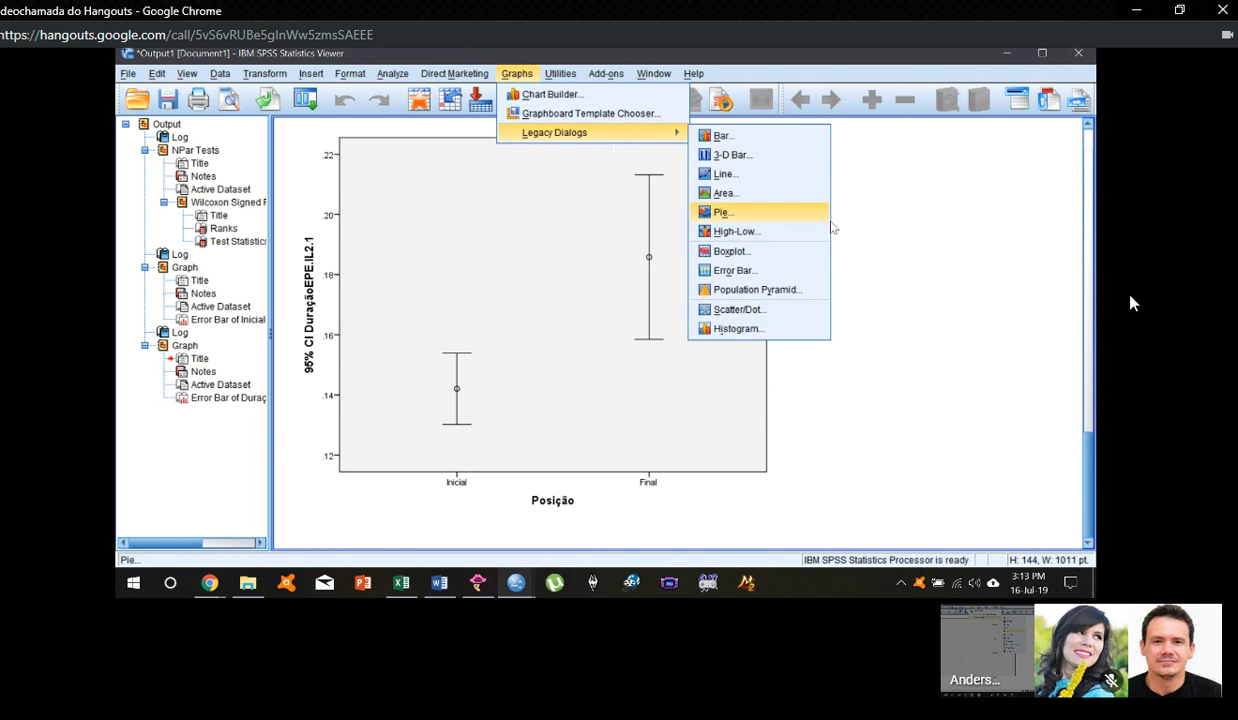
{"action": "left_click", "coordinate": [760, 252]}
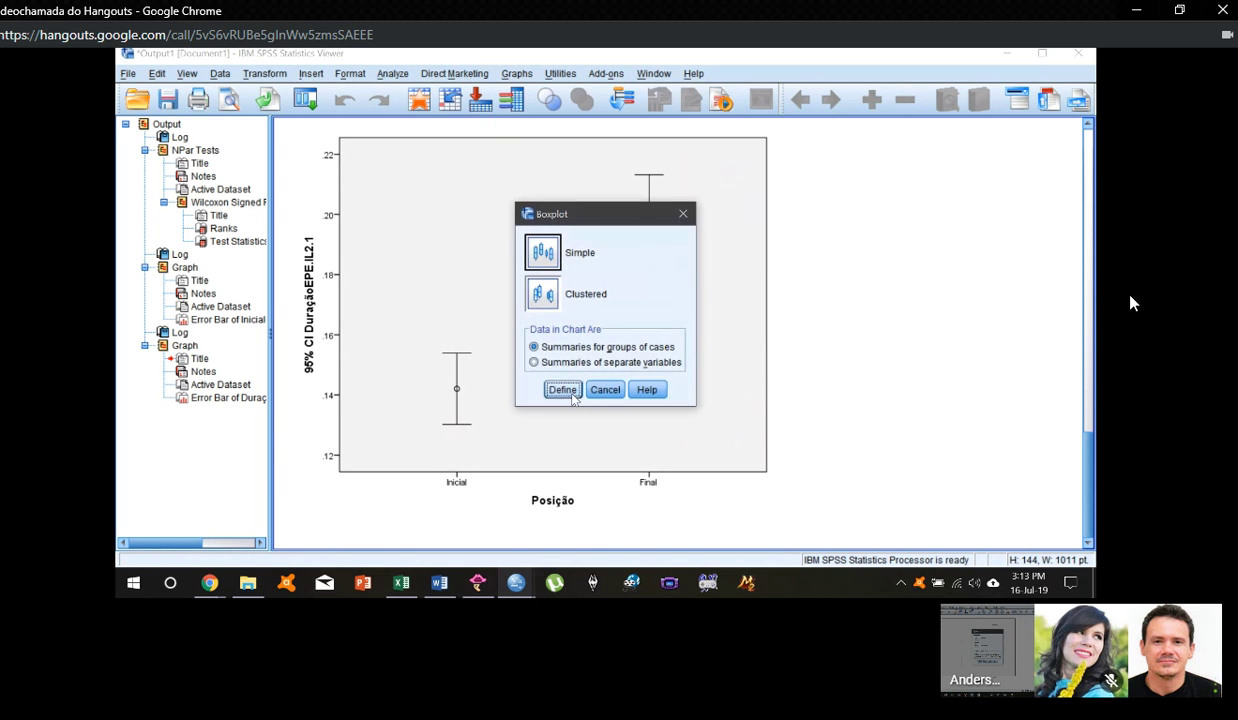
{"action": "left_click", "coordinate": [543, 362]}
{"action": "left_click", "coordinate": [562, 389]}
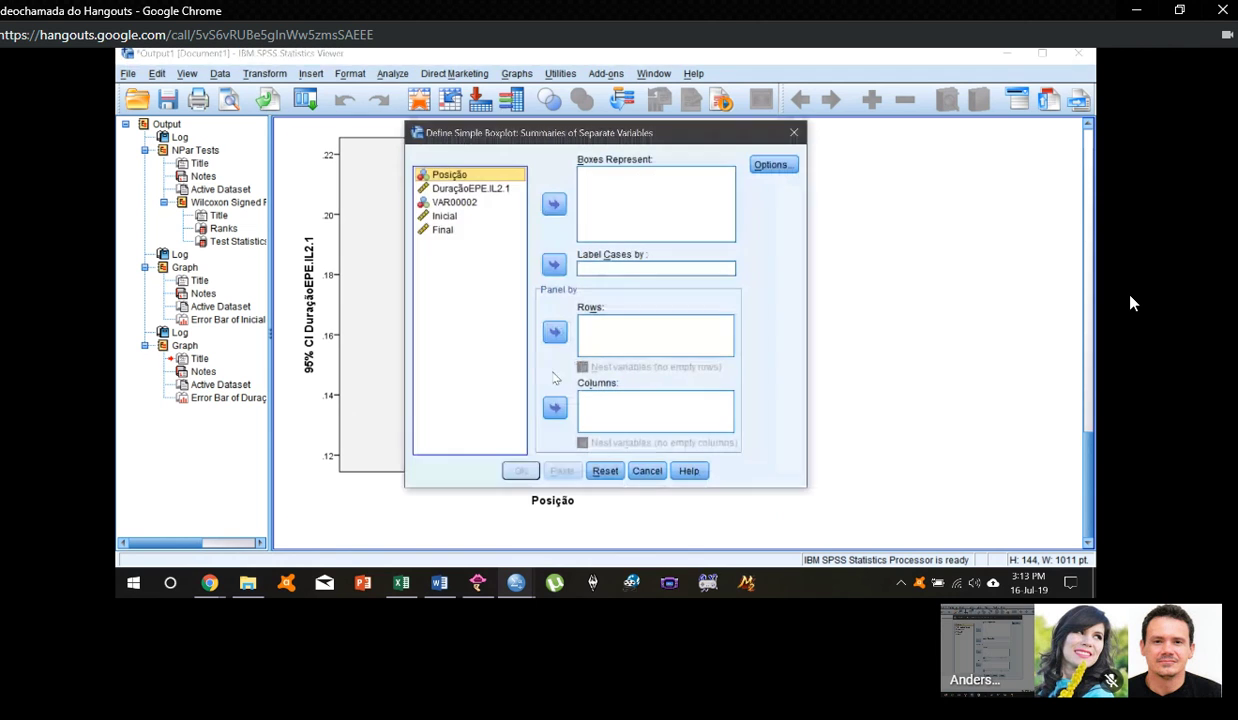
Step: Create the boxplot with Inicial and Final as the variables the boxes represent
{"action": "left_click", "coordinate": [478, 216]}
{"action": "left_click", "coordinate": [554, 204]}
{"action": "left_click", "coordinate": [476, 215]}
{"action": "left_click", "coordinate": [556, 204]}
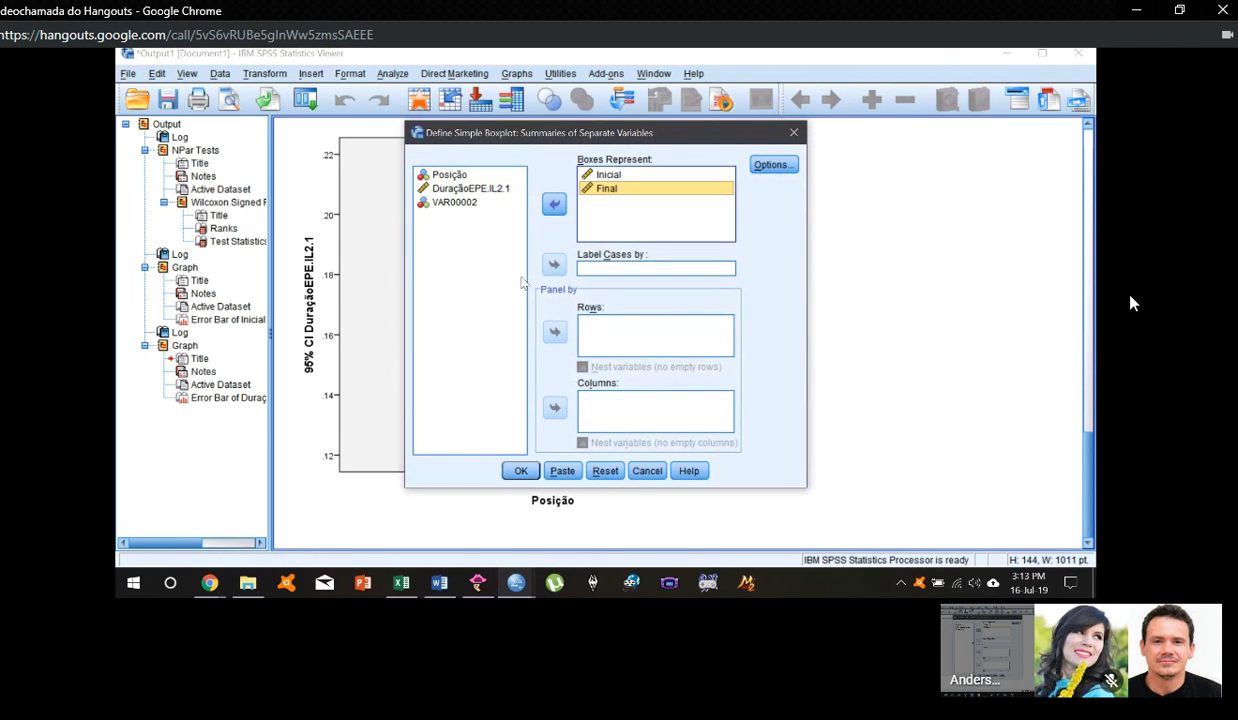
{"action": "left_click", "coordinate": [528, 471]}
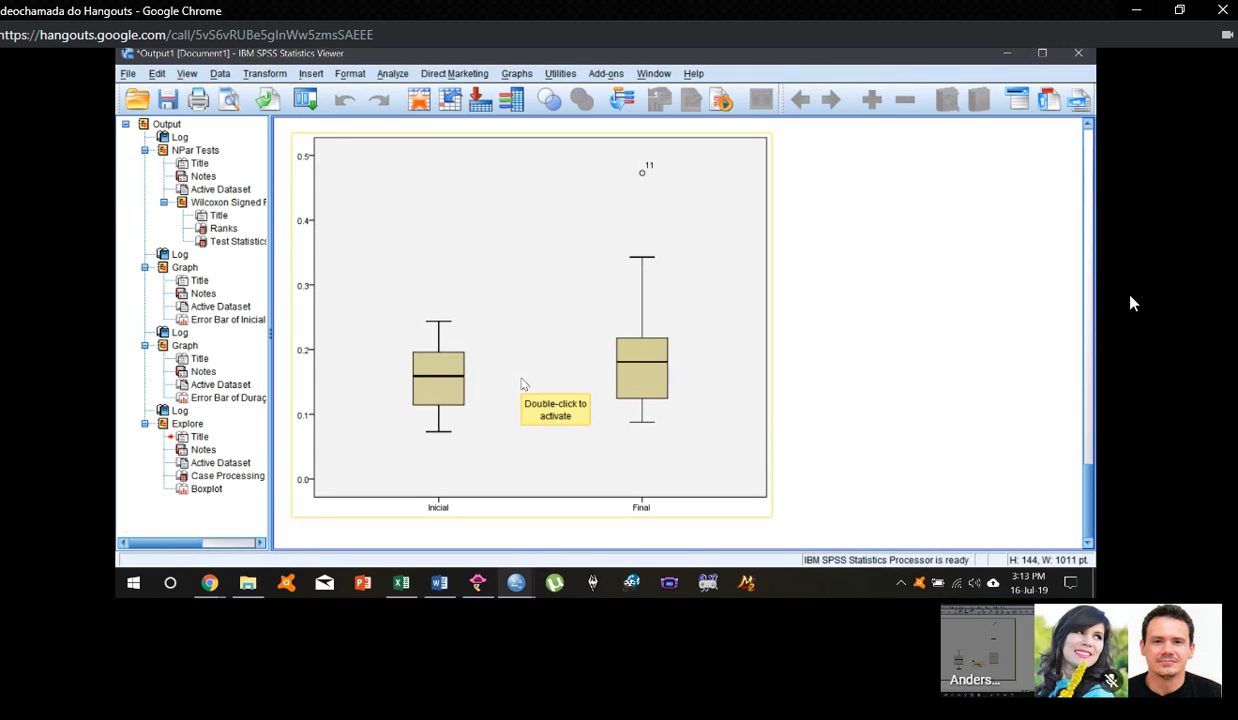
Step: Switch to the Dados dissertação workbook in Excel, check the Posição sílabica boxplot, and return to the SPSS output
{"action": "key", "text": "alt+Tab"}
{"action": "key", "text": "alt+Tab"}
{"action": "key", "text": "alt+Tab"}
{"action": "key", "text": "alt+Tab"}
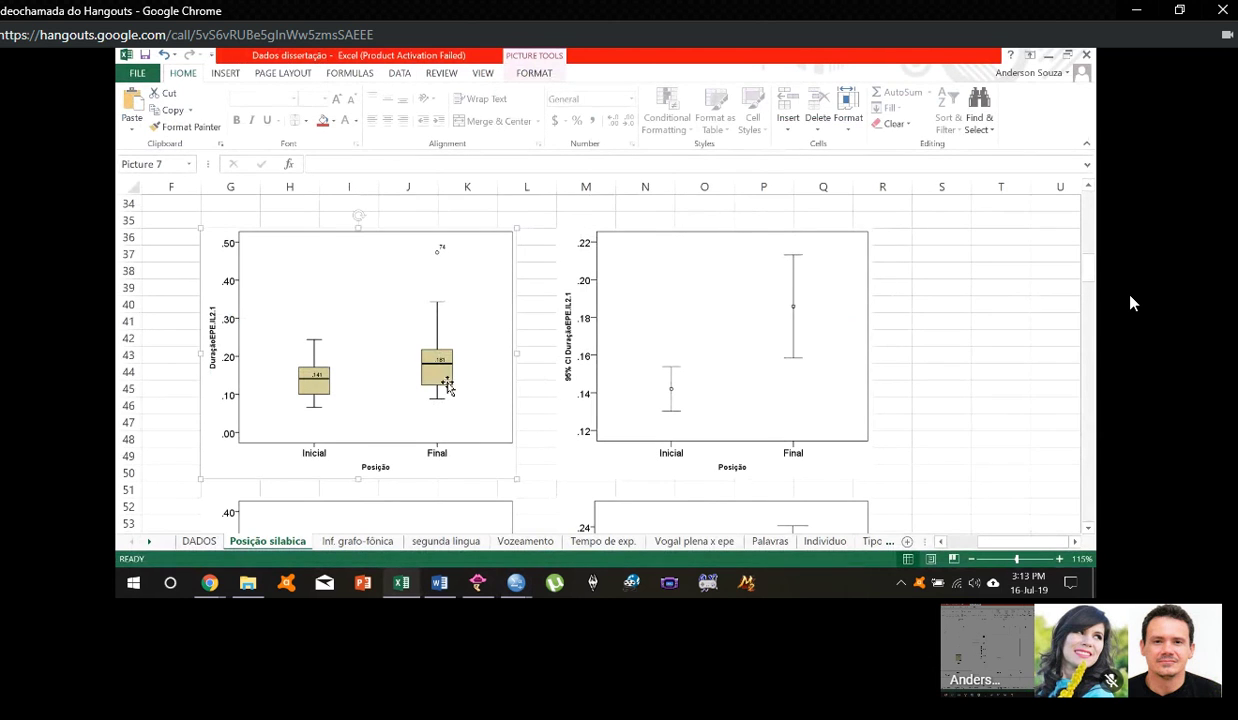
{"action": "key", "text": "alt+Tab"}
Step: Start defining a simple boxplot with summaries for groups of cases
{"action": "left_click", "coordinate": [516, 74]}
{"action": "mouse_move", "coordinate": [358, 78]}
{"action": "mouse_move", "coordinate": [517, 73]}
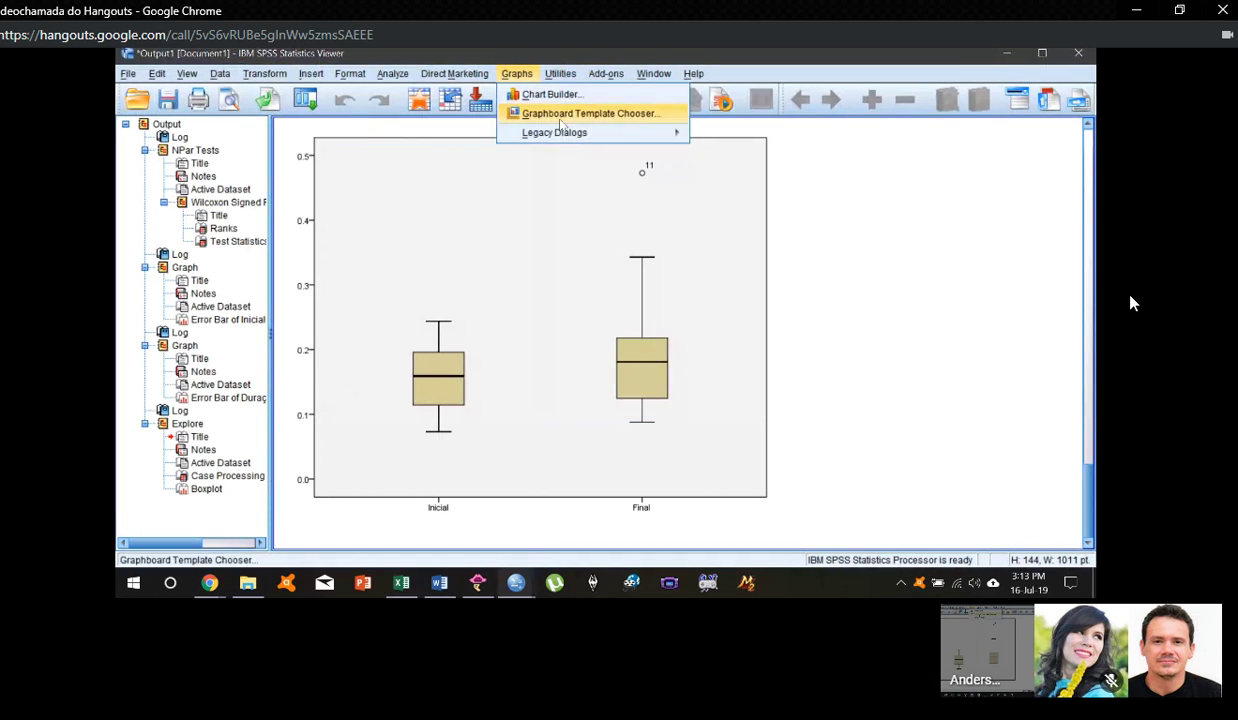
{"action": "mouse_move", "coordinate": [600, 132]}
{"action": "left_click", "coordinate": [745, 251]}
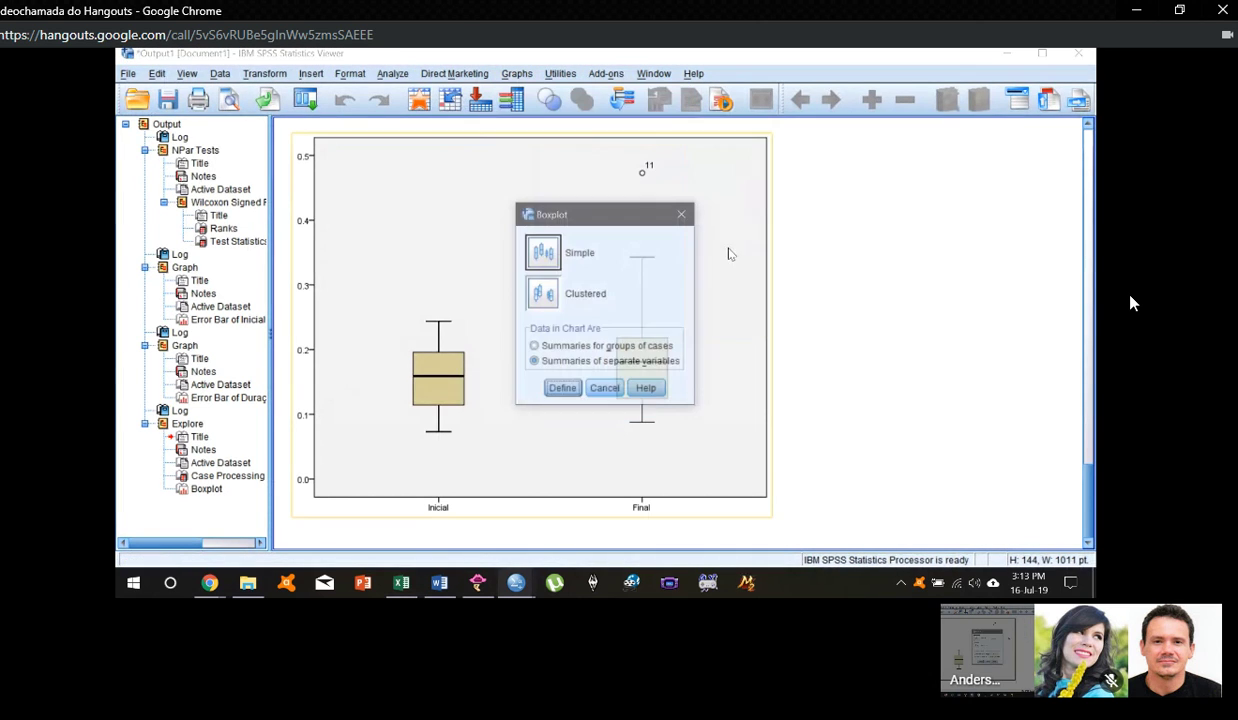
{"action": "left_click", "coordinate": [556, 346]}
{"action": "left_click", "coordinate": [562, 389]}
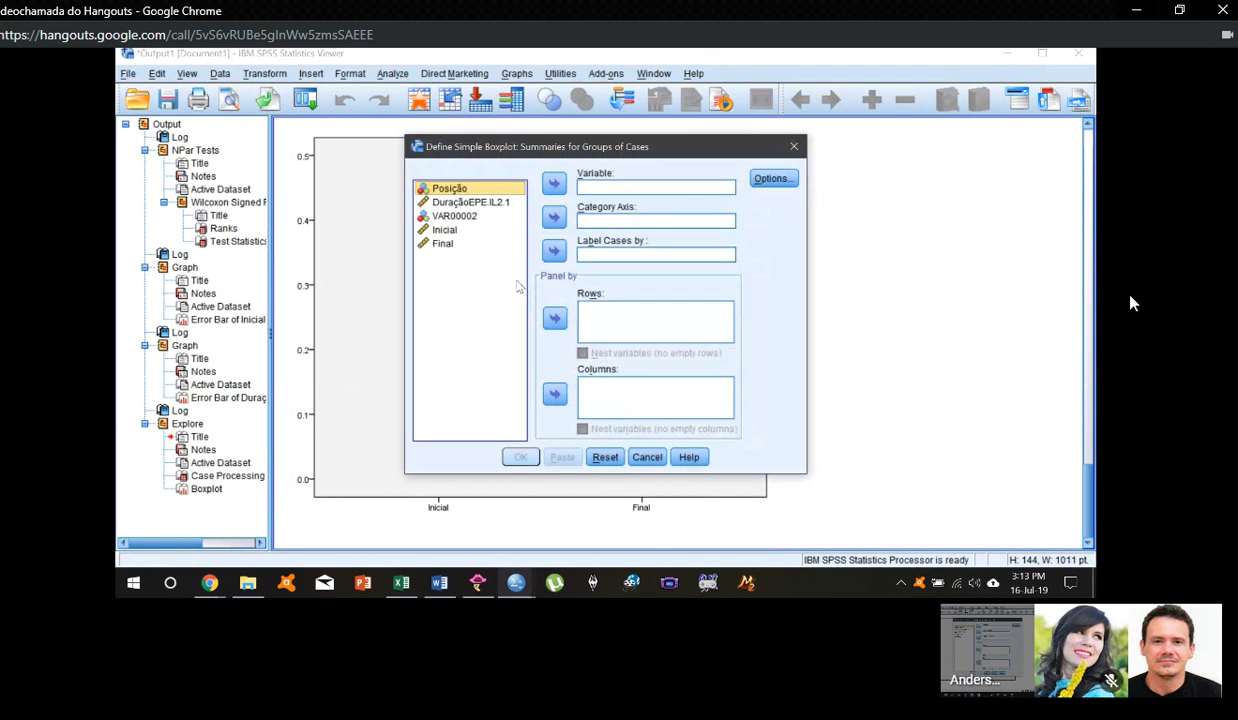
Step: Create the boxplot of DuraçãoEPE.IL2.1 with Posição on the category axis
{"action": "left_click", "coordinate": [554, 218]}
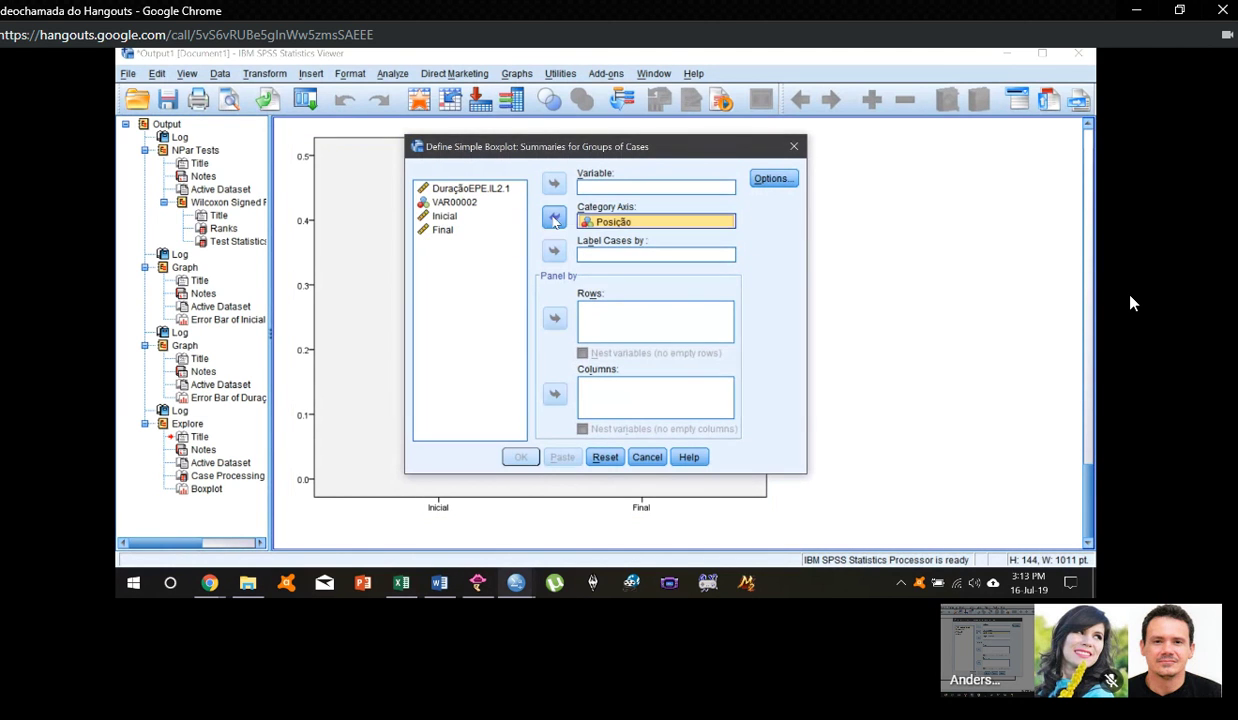
{"action": "left_click", "coordinate": [474, 189]}
{"action": "left_click", "coordinate": [555, 185]}
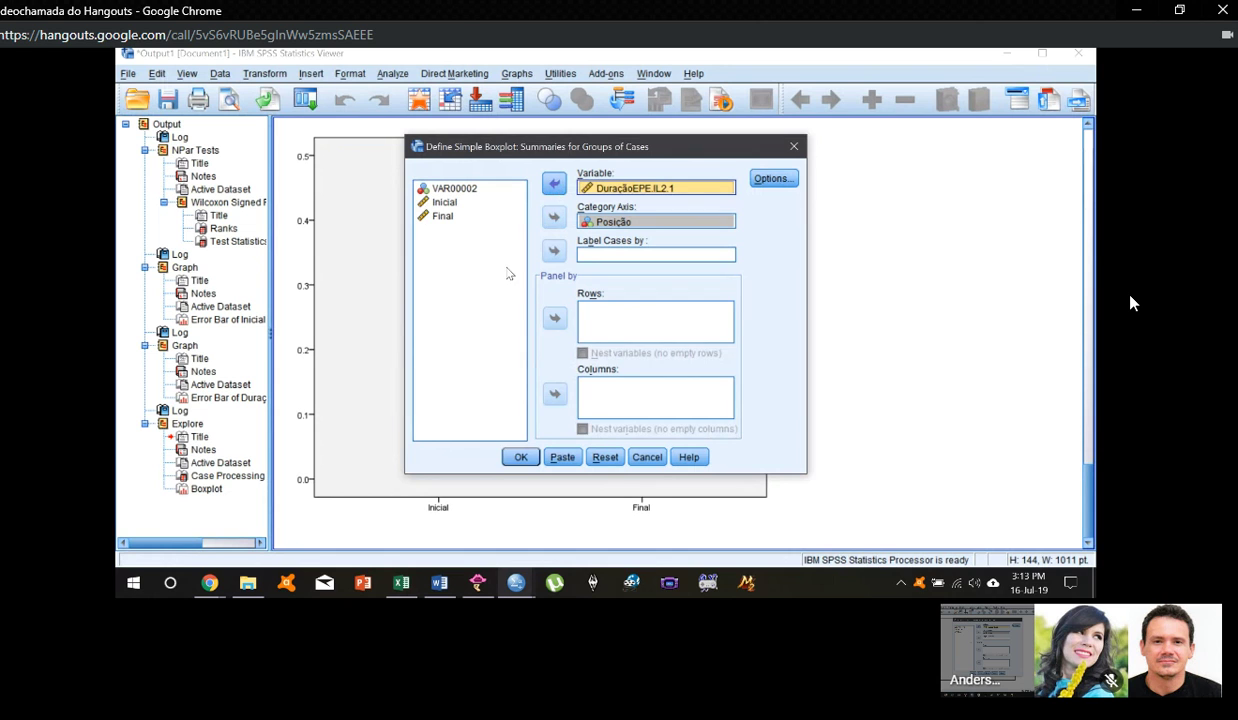
{"action": "left_click", "coordinate": [522, 458]}
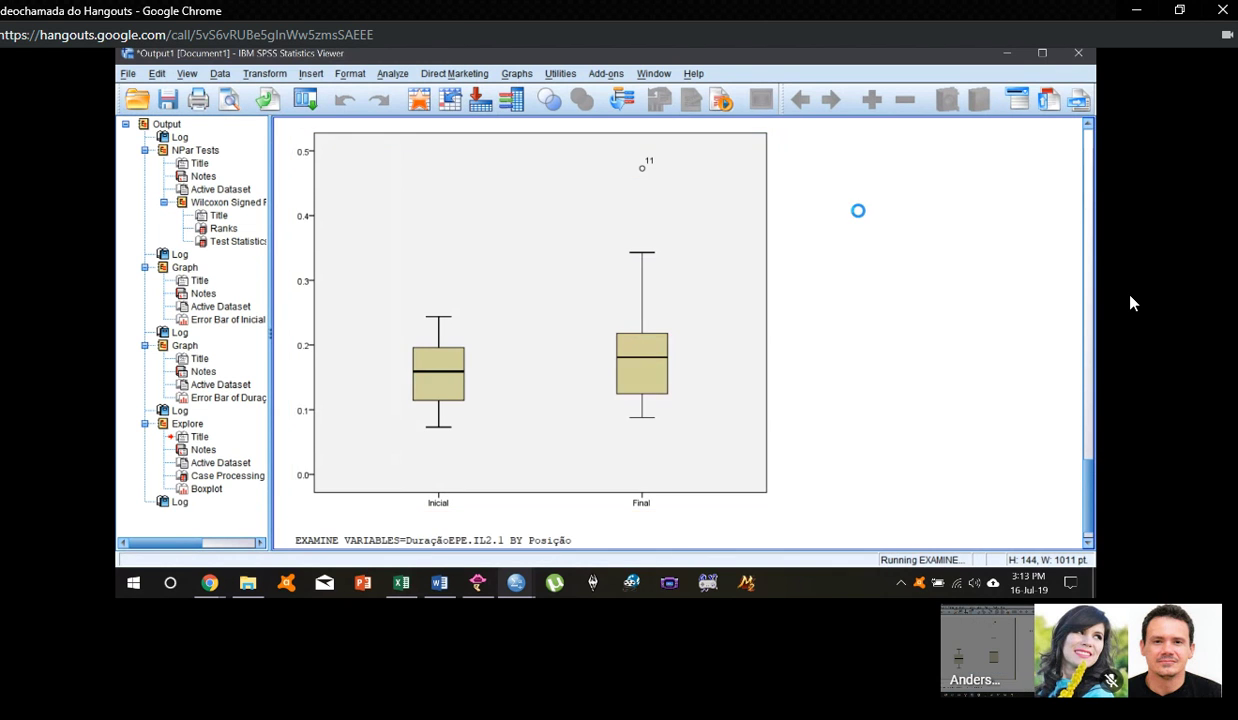
{"action": "left_click", "coordinate": [644, 332]}
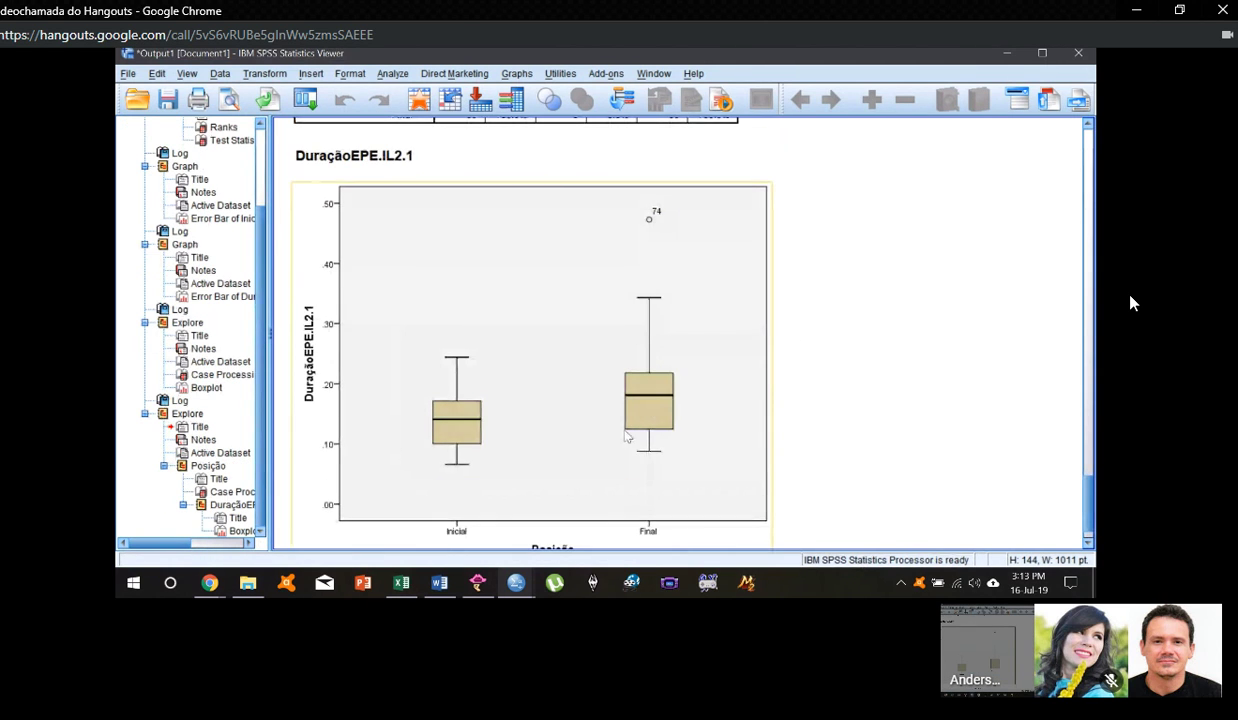
Step: Compare the DuraçãoEPE.IL2.1 by Posição boxplot with the separate-variables boxplot and select the grouped one
{"action": "scroll", "coordinate": [643, 430], "scroll_direction": "up", "scroll_amount": 3}
{"action": "scroll", "coordinate": [645, 400], "scroll_direction": "up", "scroll_amount": 5}
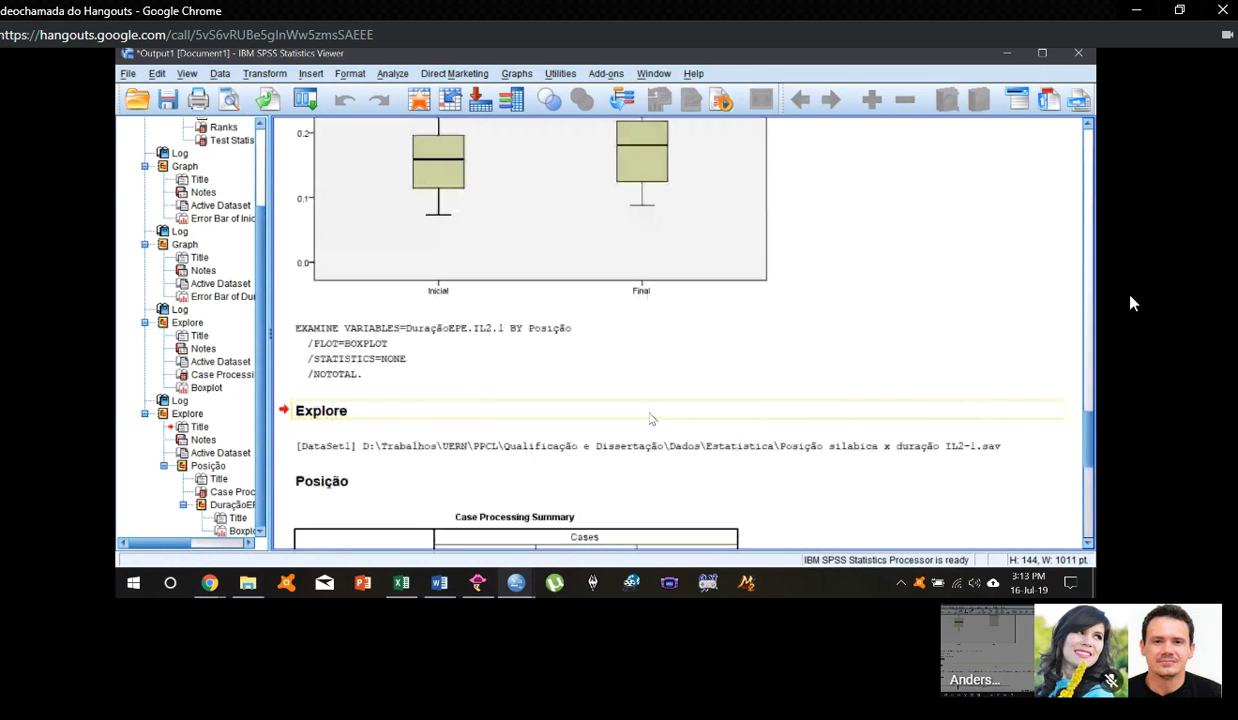
{"action": "scroll", "coordinate": [652, 380], "scroll_direction": "down", "scroll_amount": 4}
{"action": "scroll", "coordinate": [655, 414], "scroll_direction": "down", "scroll_amount": 5}
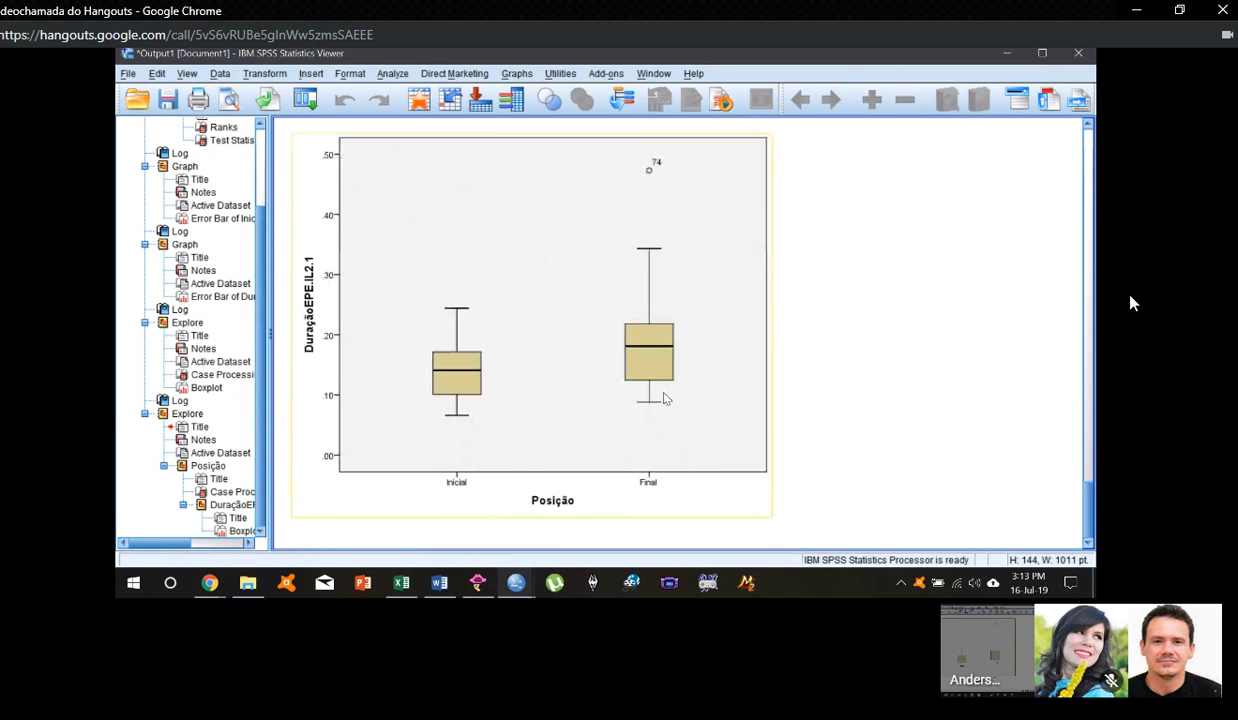
{"action": "left_click", "coordinate": [665, 393]}
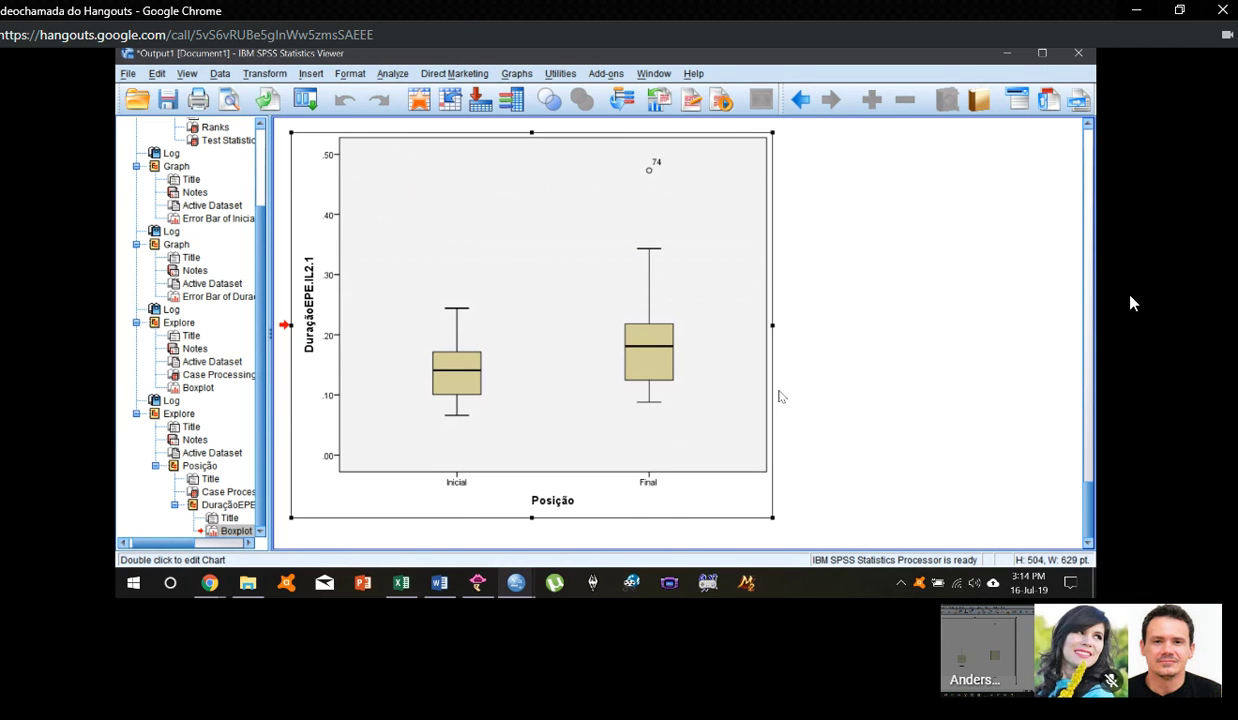
Step: Review the case processing summaries of both boxplots and go back to the error bar chart of Inicial and Final
{"action": "scroll", "coordinate": [782, 397], "scroll_direction": "up", "scroll_amount": 2}
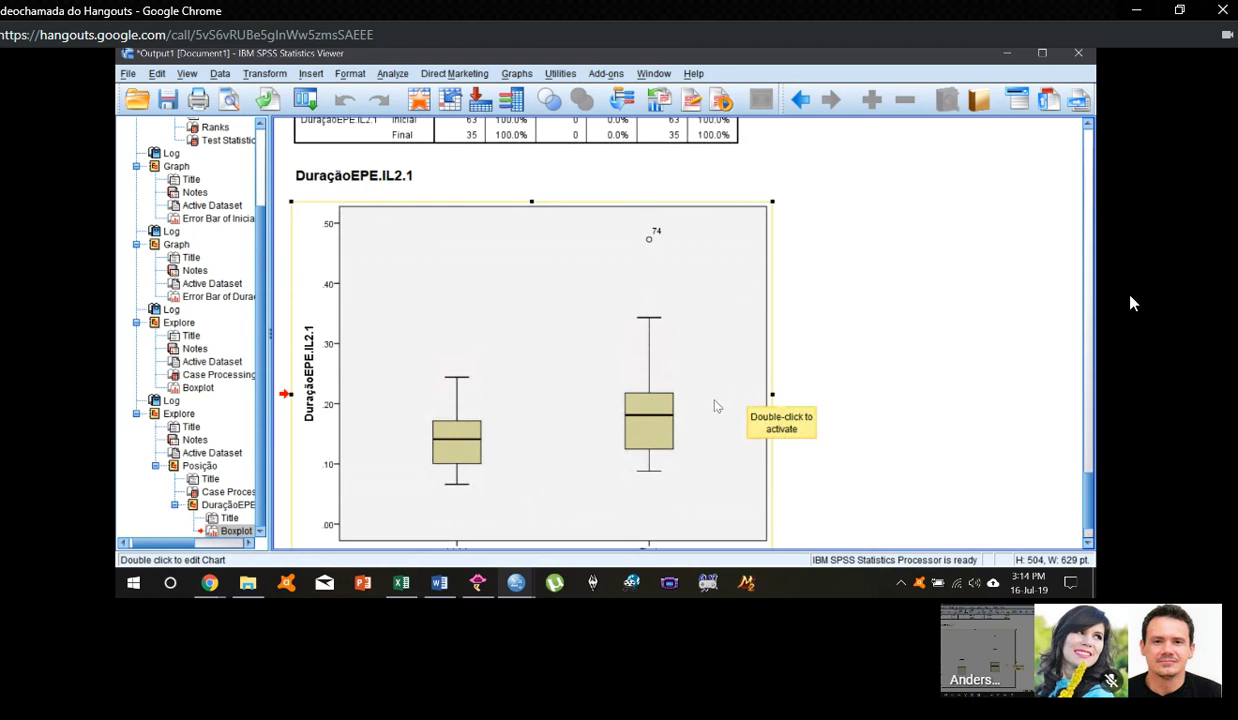
{"action": "scroll", "coordinate": [716, 405], "scroll_direction": "up", "scroll_amount": 2}
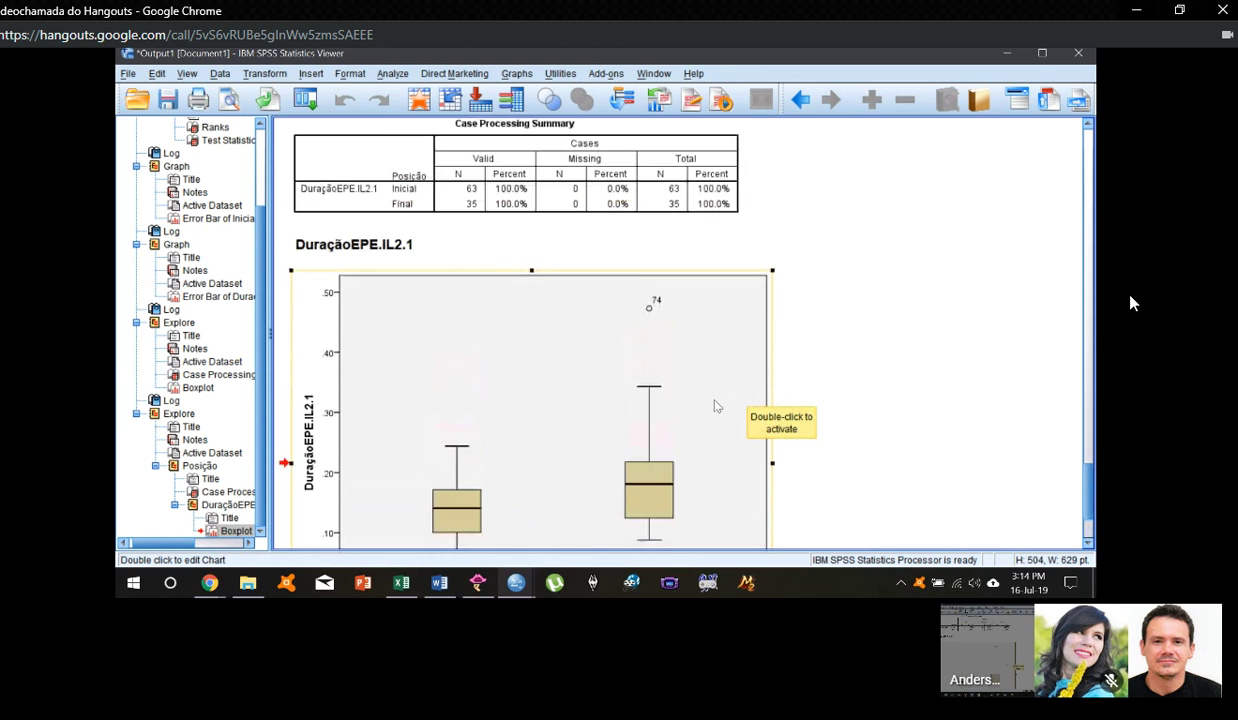
{"action": "scroll", "coordinate": [716, 405], "scroll_direction": "up", "scroll_amount": 3}
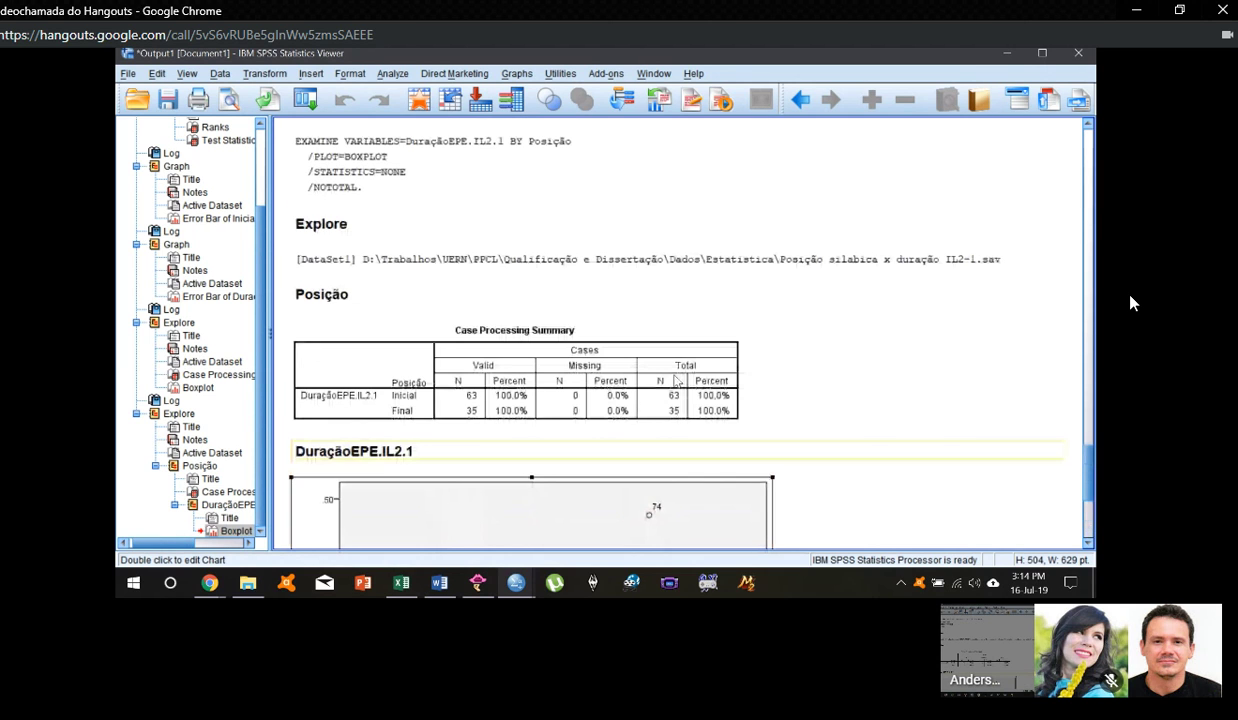
{"action": "scroll", "coordinate": [675, 380], "scroll_direction": "up", "scroll_amount": 4}
{"action": "scroll", "coordinate": [673, 375], "scroll_direction": "up", "scroll_amount": 1}
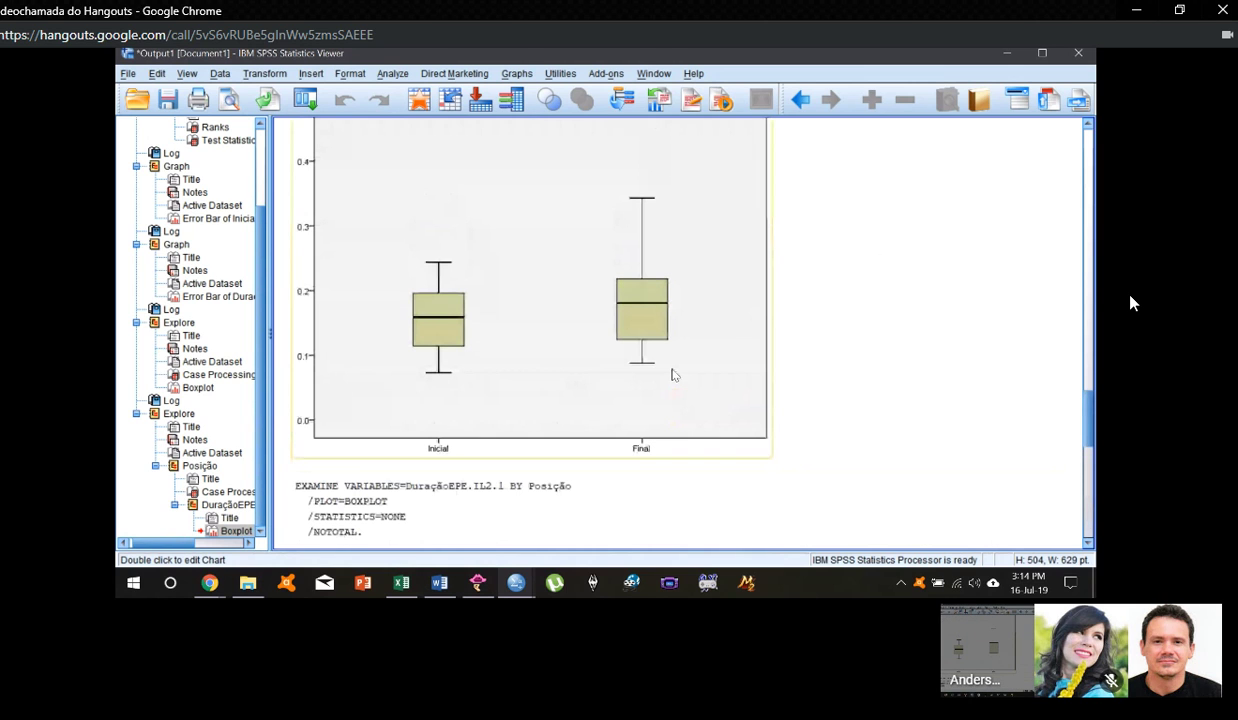
{"action": "scroll", "coordinate": [673, 375], "scroll_direction": "up", "scroll_amount": 3}
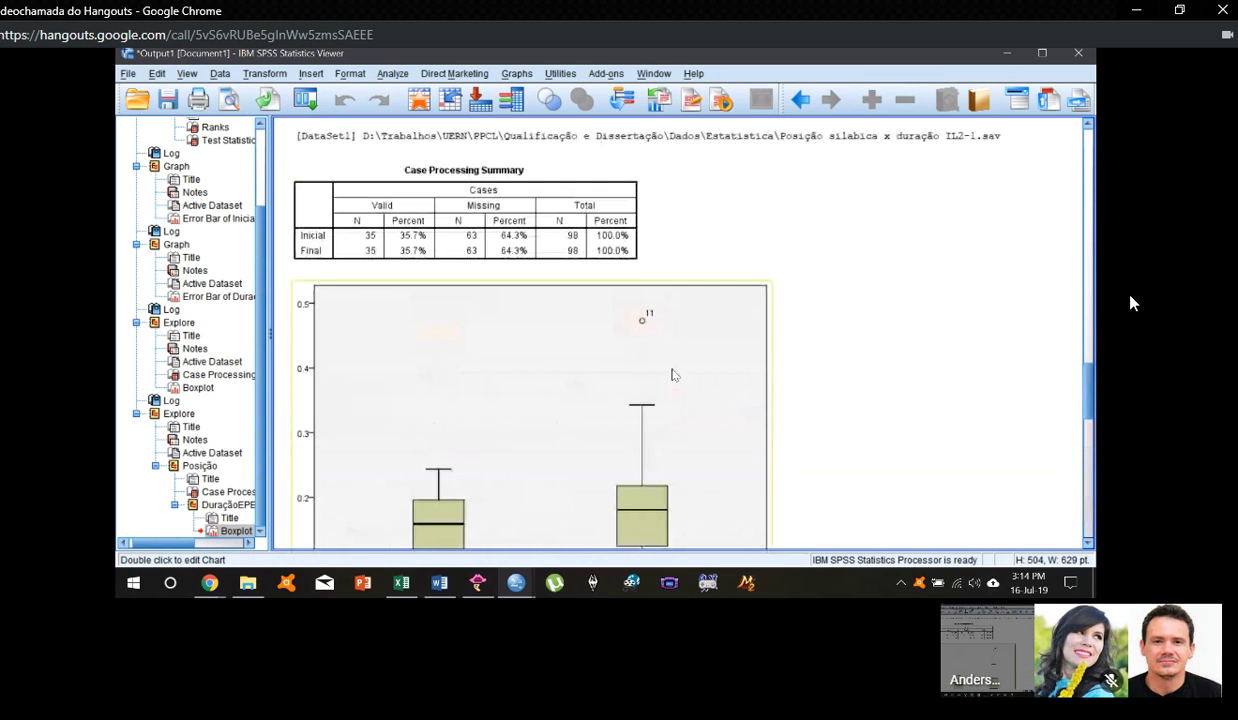
{"action": "scroll", "coordinate": [673, 375], "scroll_direction": "up", "scroll_amount": 5}
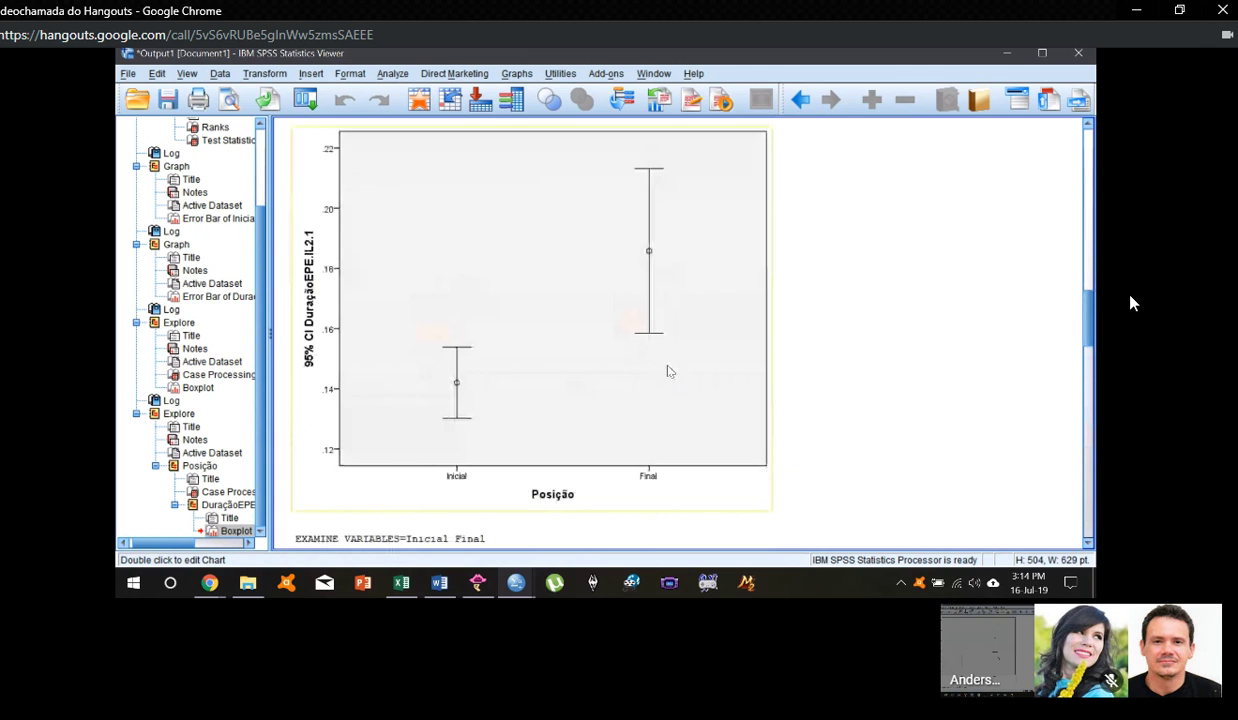
{"action": "scroll", "coordinate": [669, 372], "scroll_direction": "up", "scroll_amount": 5}
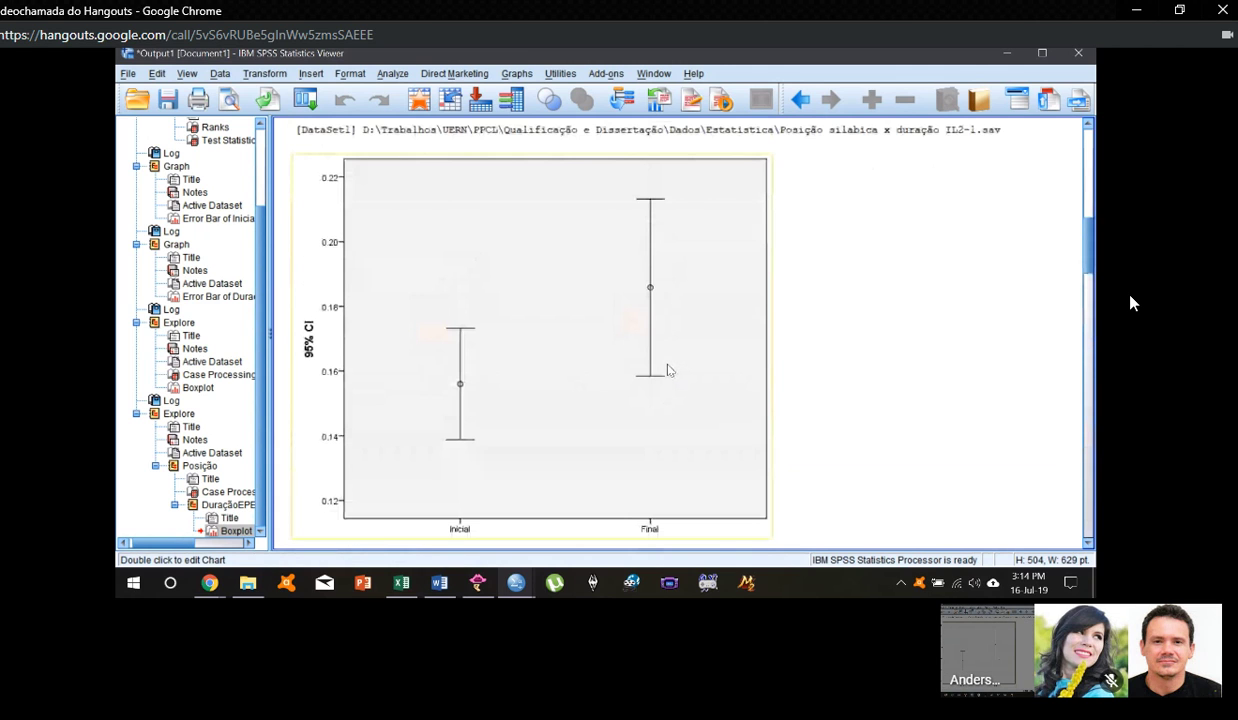
{"action": "scroll", "coordinate": [669, 372], "scroll_direction": "up", "scroll_amount": 2}
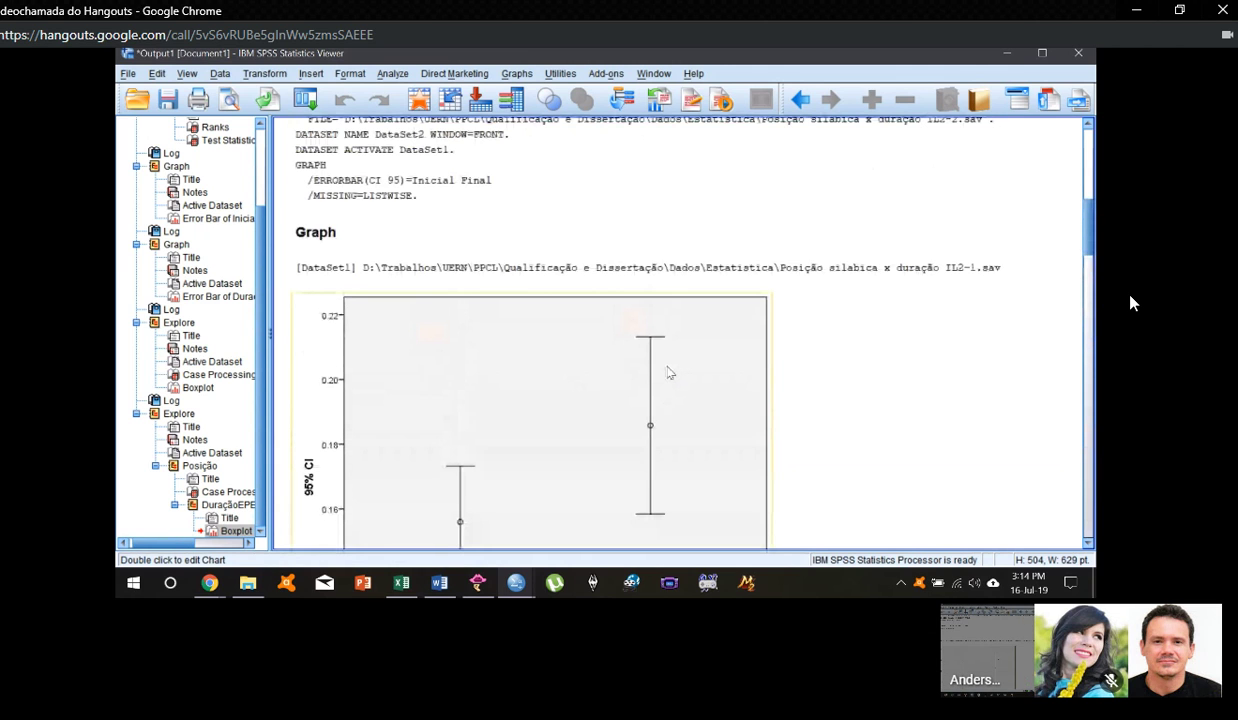
{"action": "left_click", "coordinate": [669, 372]}
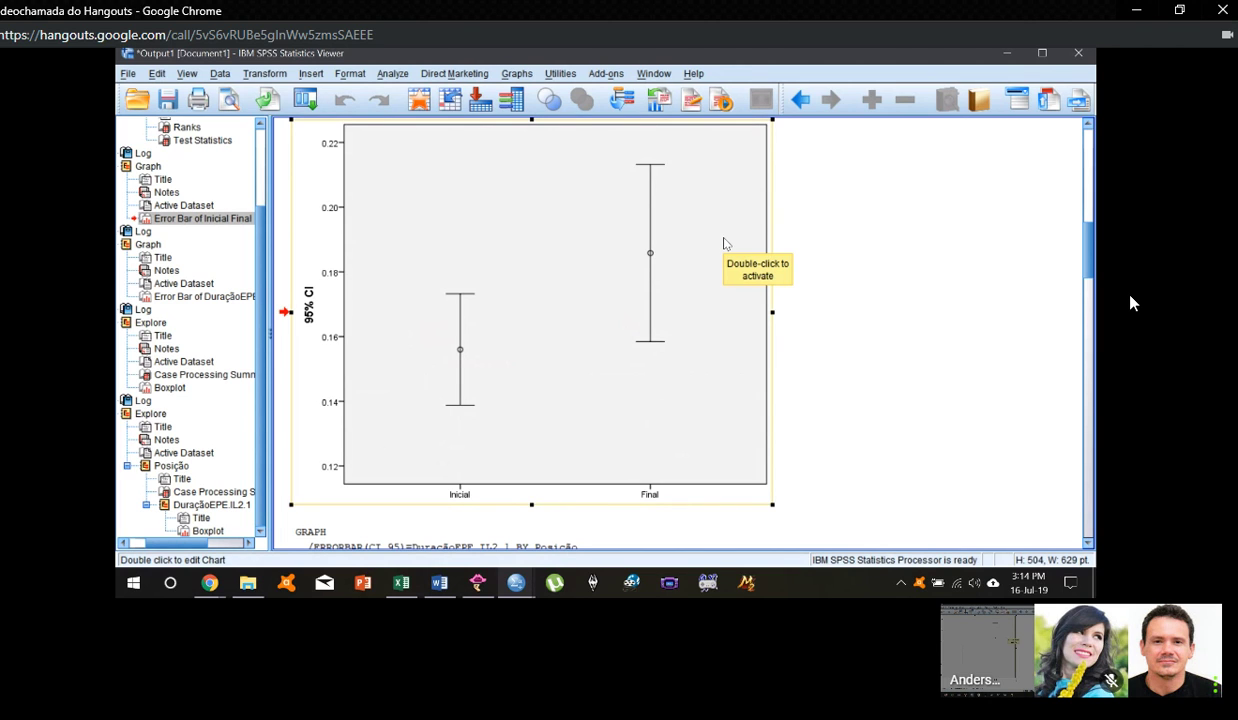
Step: Examine the Wilcoxon Test Statistics table for Final - Inicial alongside the error bar chart of Inicial and Final
{"action": "scroll", "coordinate": [640, 270], "scroll_direction": "up", "scroll_amount": 1}
{"action": "scroll", "coordinate": [585, 286], "scroll_direction": "down", "scroll_amount": 1}
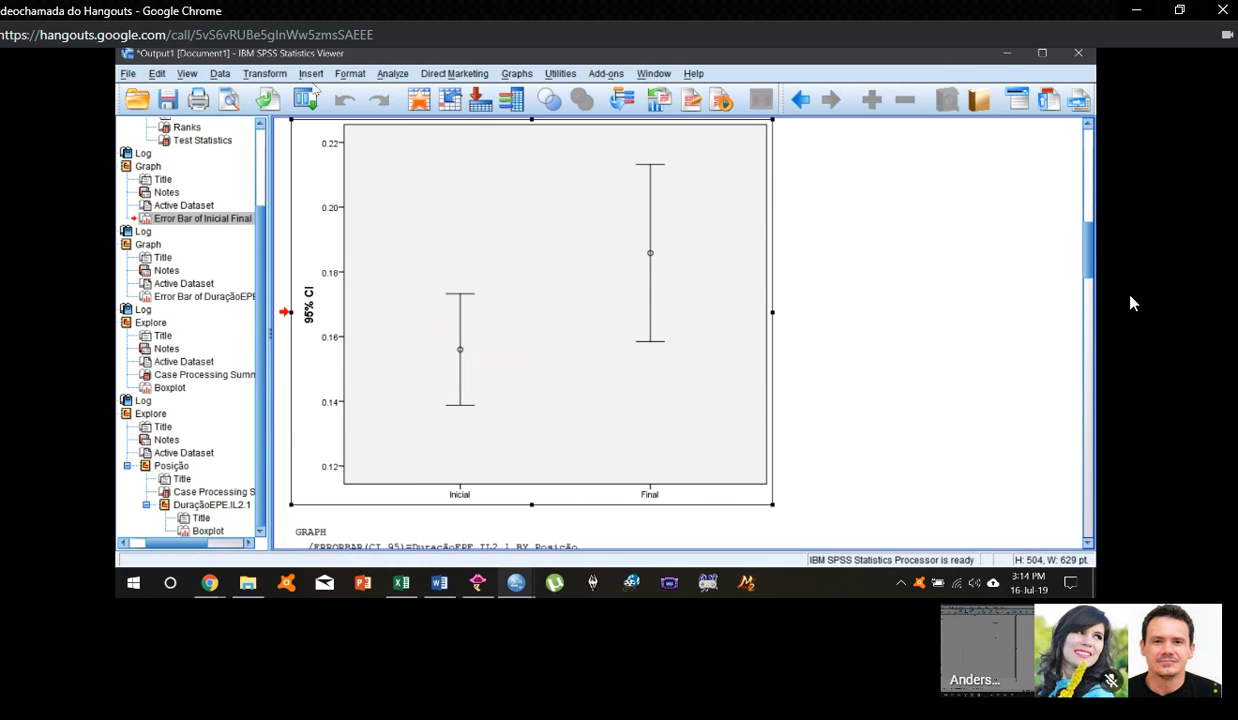
{"action": "scroll", "coordinate": [352, 175], "scroll_direction": "up", "scroll_amount": 2}
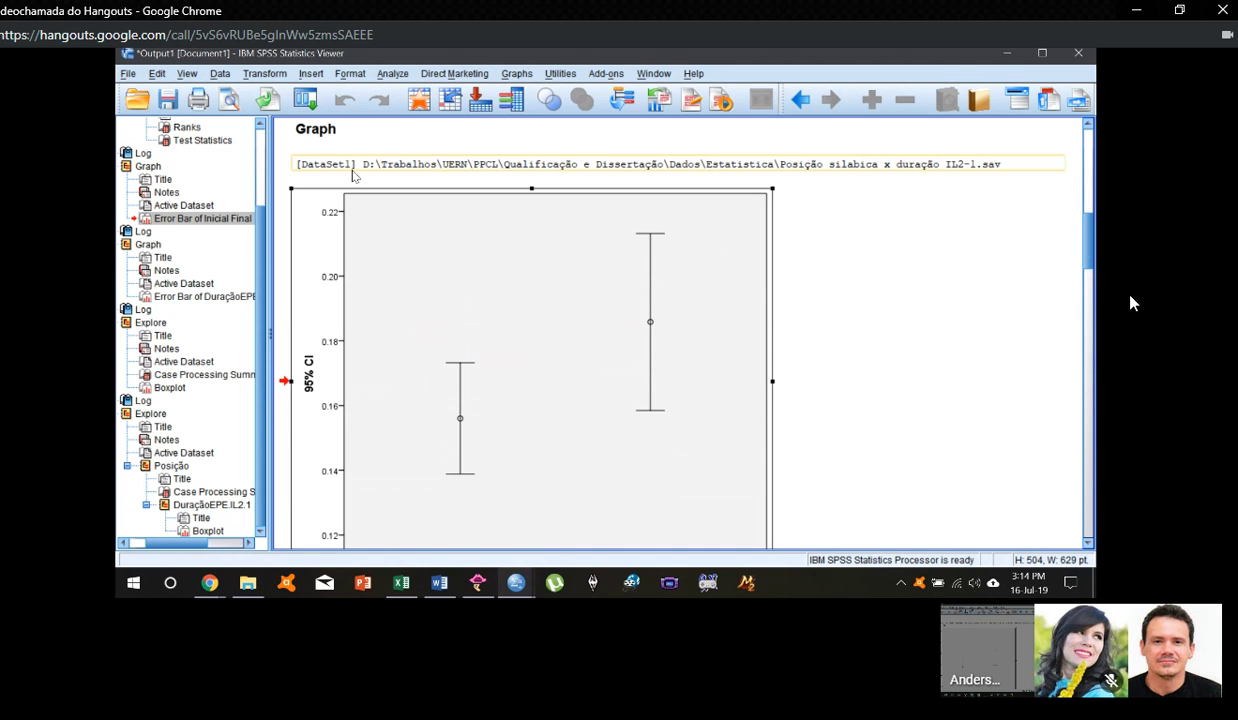
{"action": "scroll", "coordinate": [352, 175], "scroll_direction": "up", "scroll_amount": 10}
{"action": "left_click", "coordinate": [430, 270]}
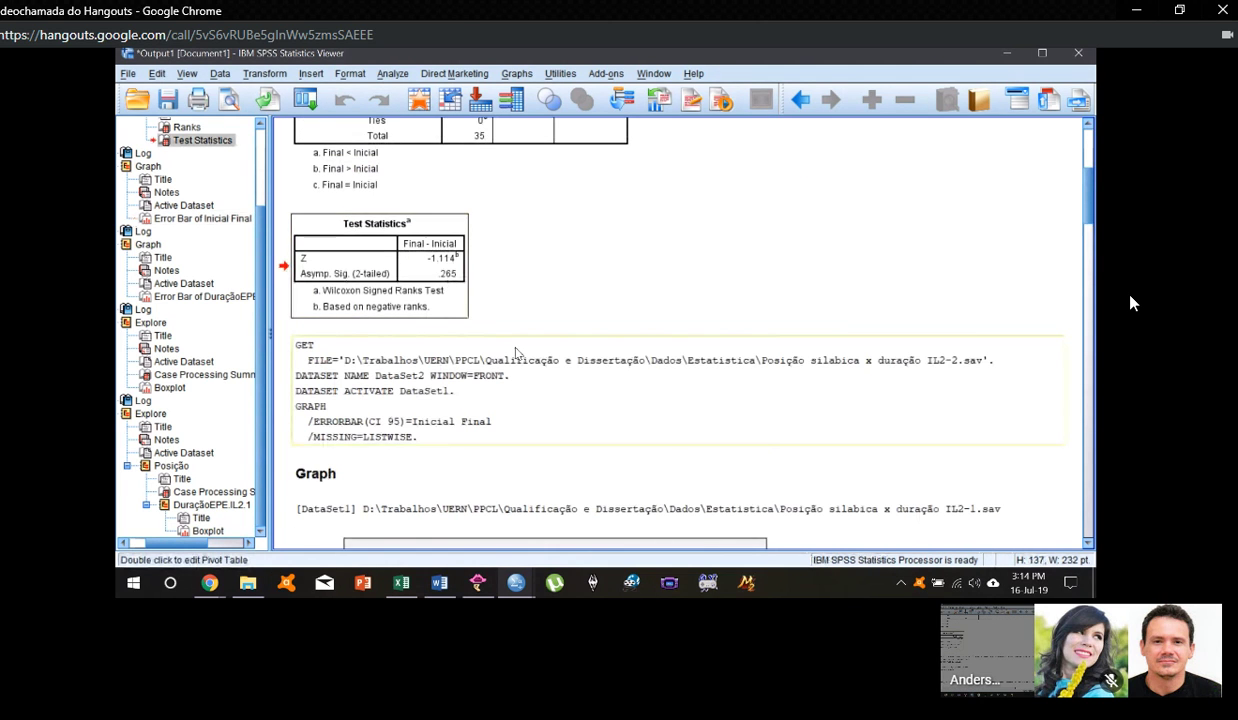
{"action": "scroll", "coordinate": [508, 334], "scroll_direction": "down", "scroll_amount": 2}
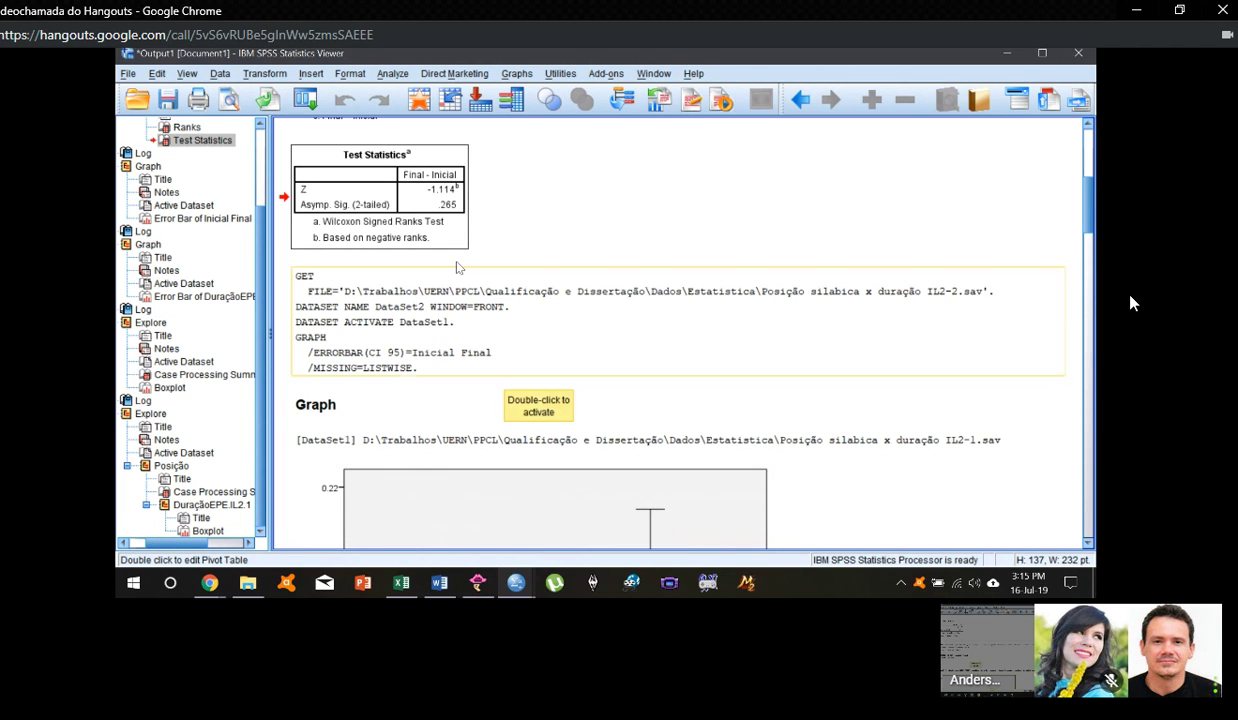
{"action": "left_click", "coordinate": [575, 497]}
{"action": "scroll", "coordinate": [543, 343], "scroll_direction": "up", "scroll_amount": 4}
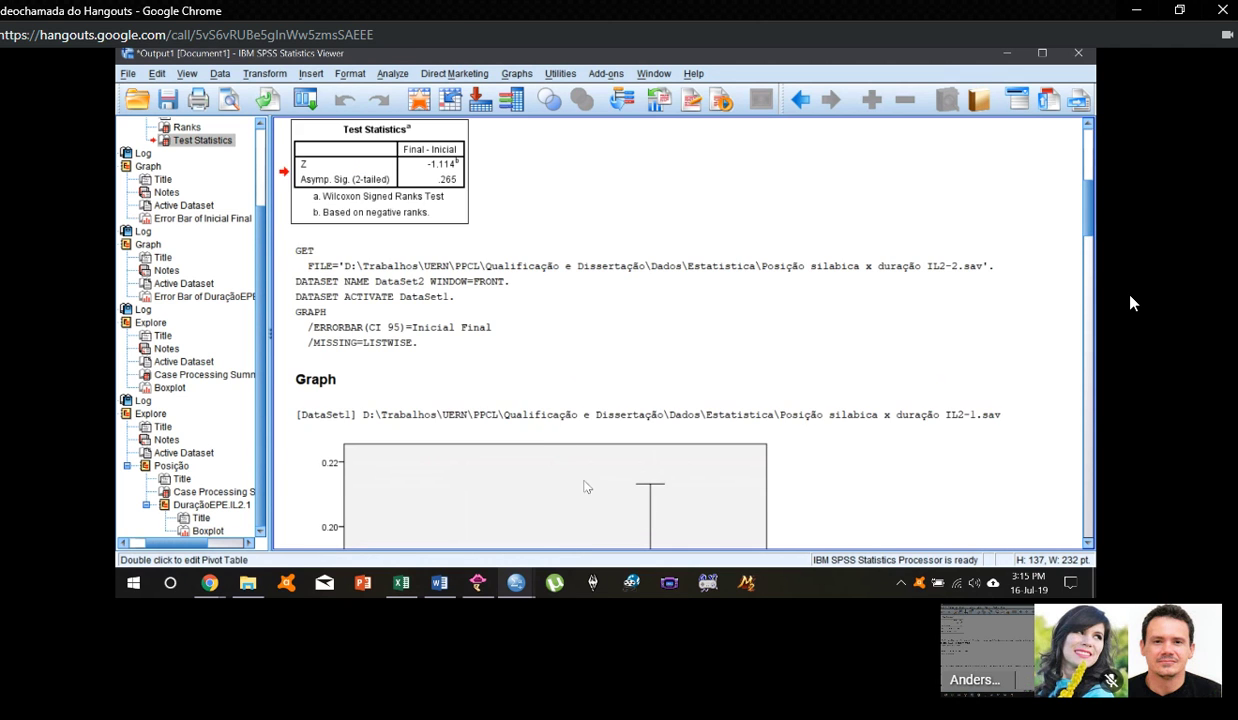
{"action": "scroll", "coordinate": [567, 468], "scroll_direction": "down", "scroll_amount": 5}
{"action": "scroll", "coordinate": [563, 316], "scroll_direction": "up", "scroll_amount": 6}
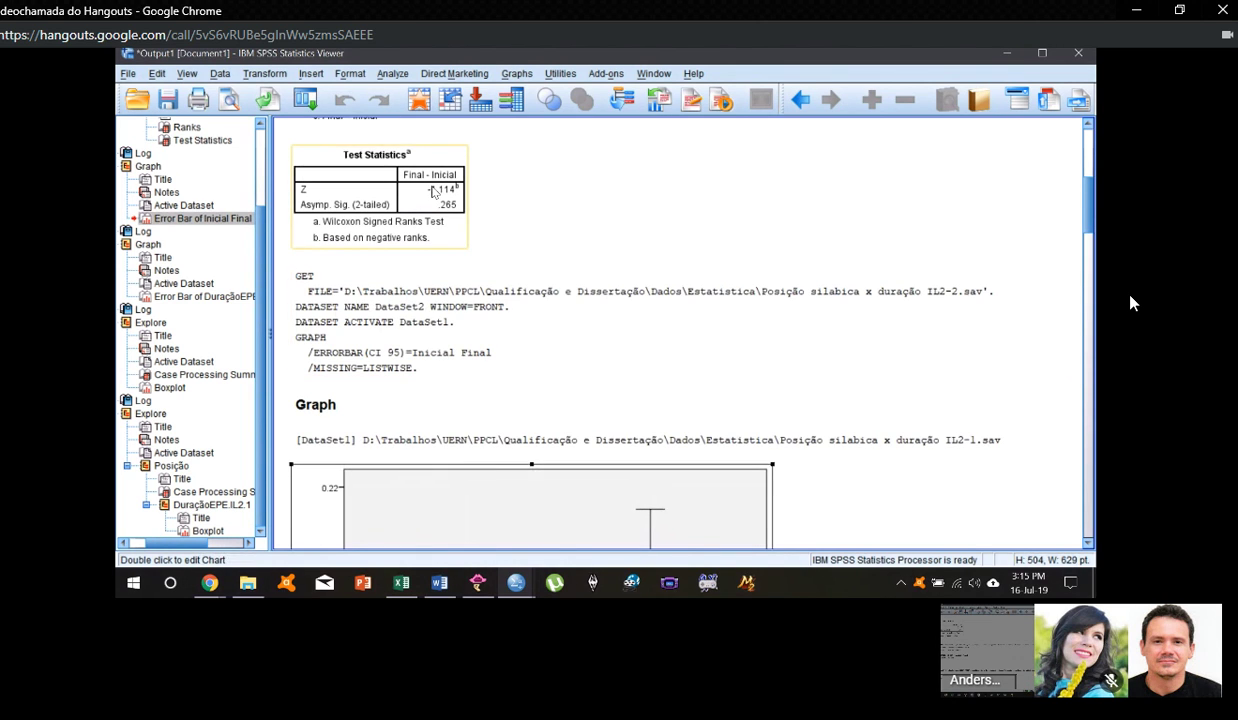
{"action": "left_click", "coordinate": [432, 190]}
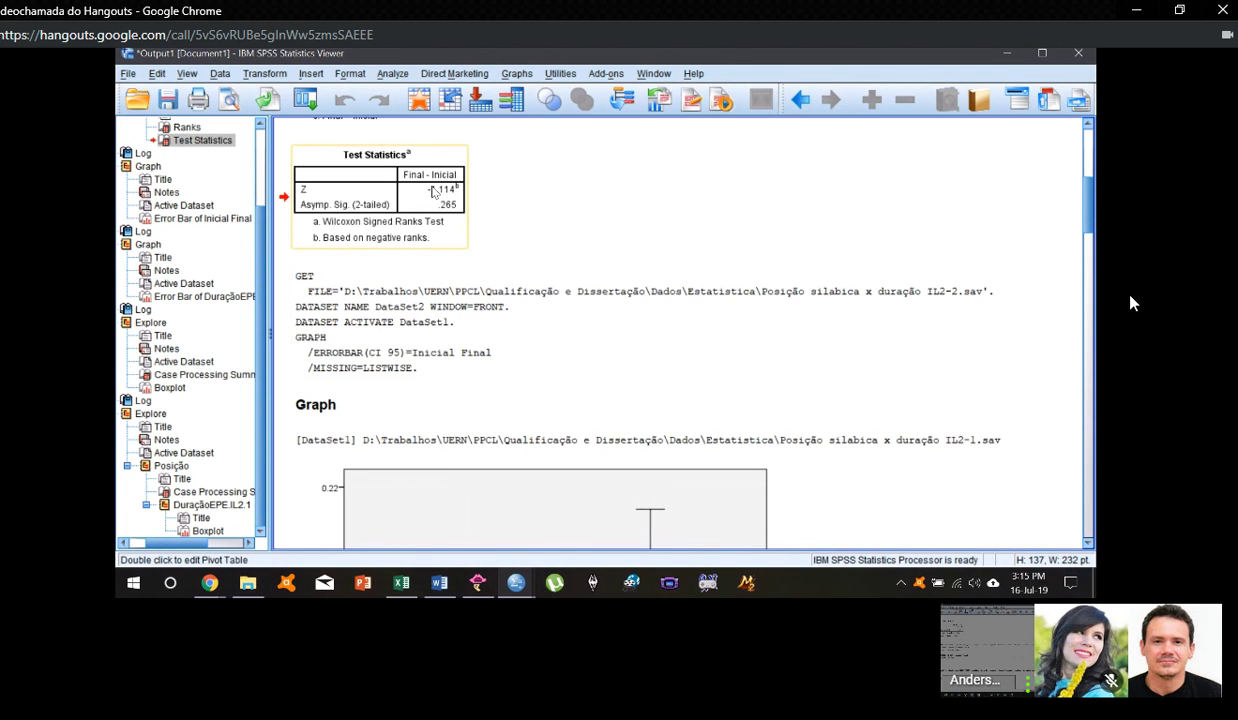
Step: Delete the top error bar picture beside the boxplot on Excel's Posição silabica sheet and return to the Inicial–Final error bar chart in SPSS
{"action": "left_click", "coordinate": [520, 503]}
{"action": "scroll", "coordinate": [544, 362], "scroll_direction": "up", "scroll_amount": 6}
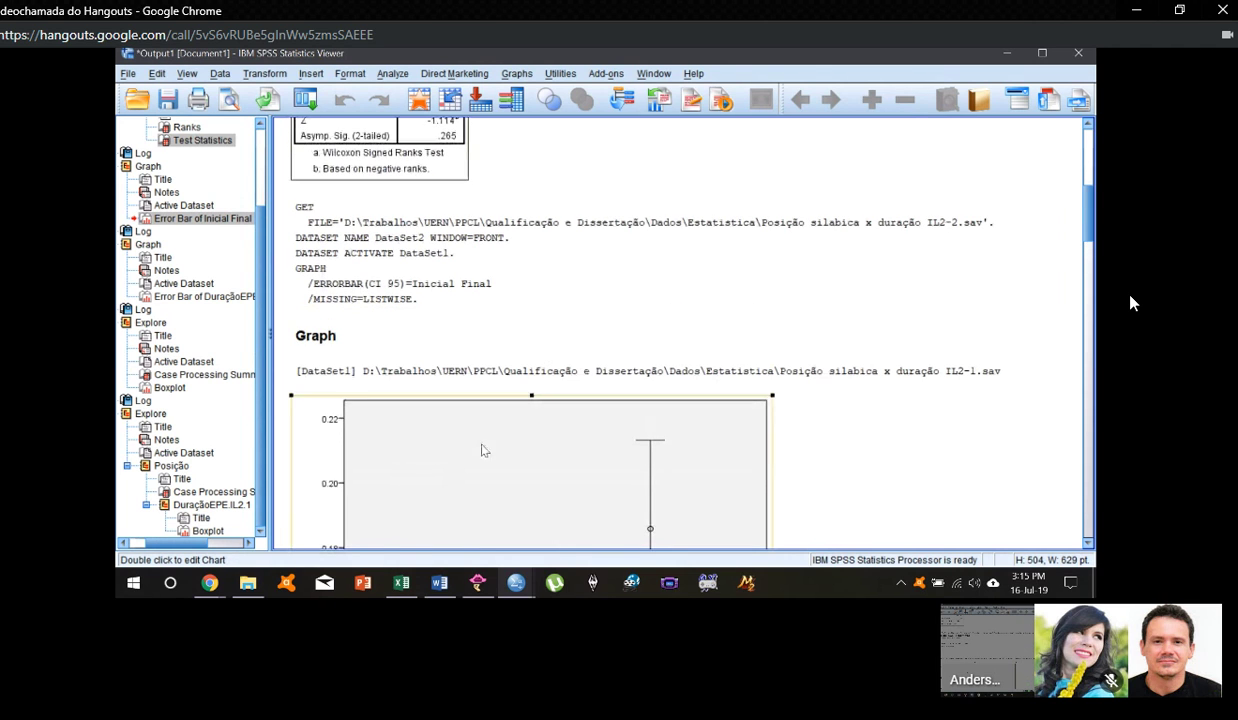
{"action": "scroll", "coordinate": [475, 300], "scroll_direction": "up", "scroll_amount": 3}
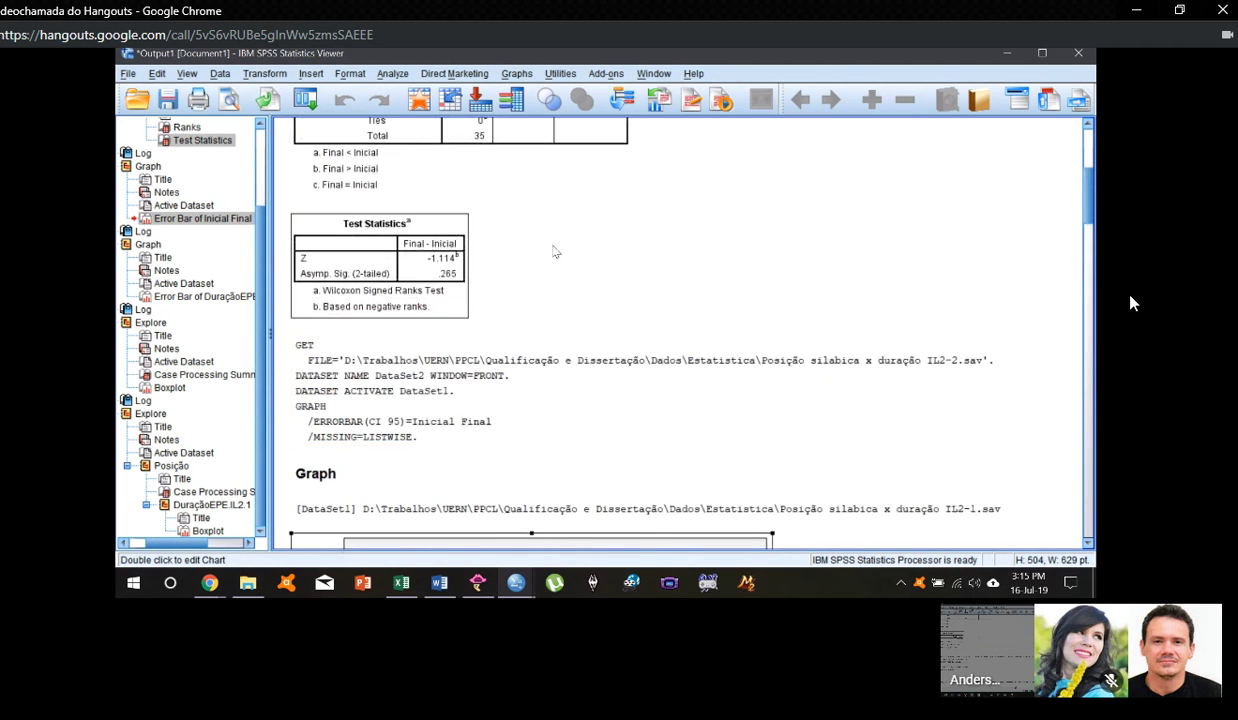
{"action": "key", "text": "alt+Tab"}
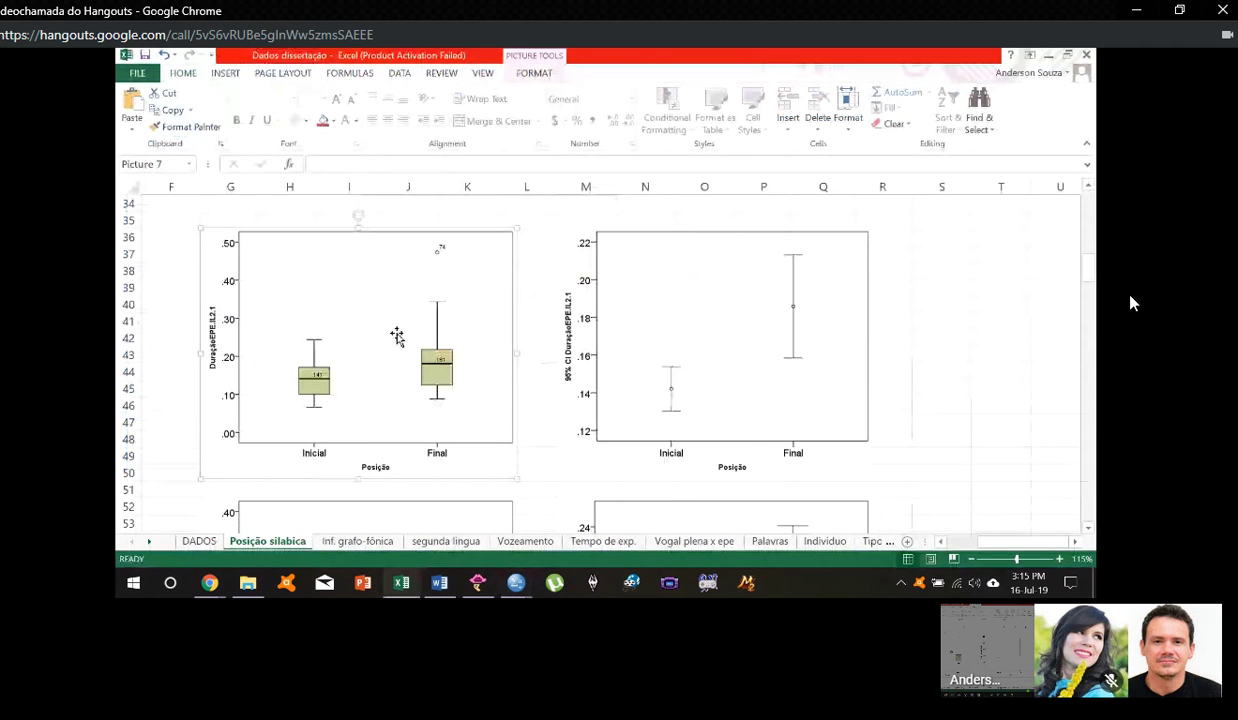
{"action": "left_click", "coordinate": [397, 336]}
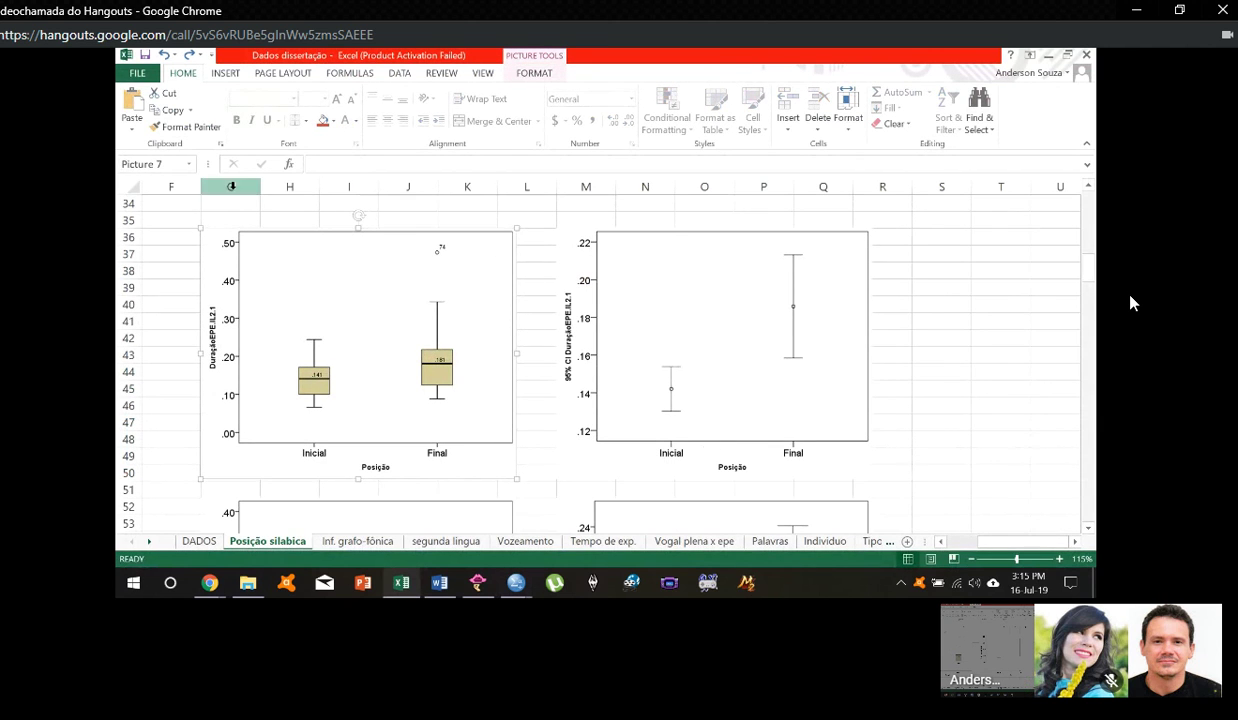
{"action": "left_click", "coordinate": [733, 400]}
{"action": "key", "text": "Delete"}
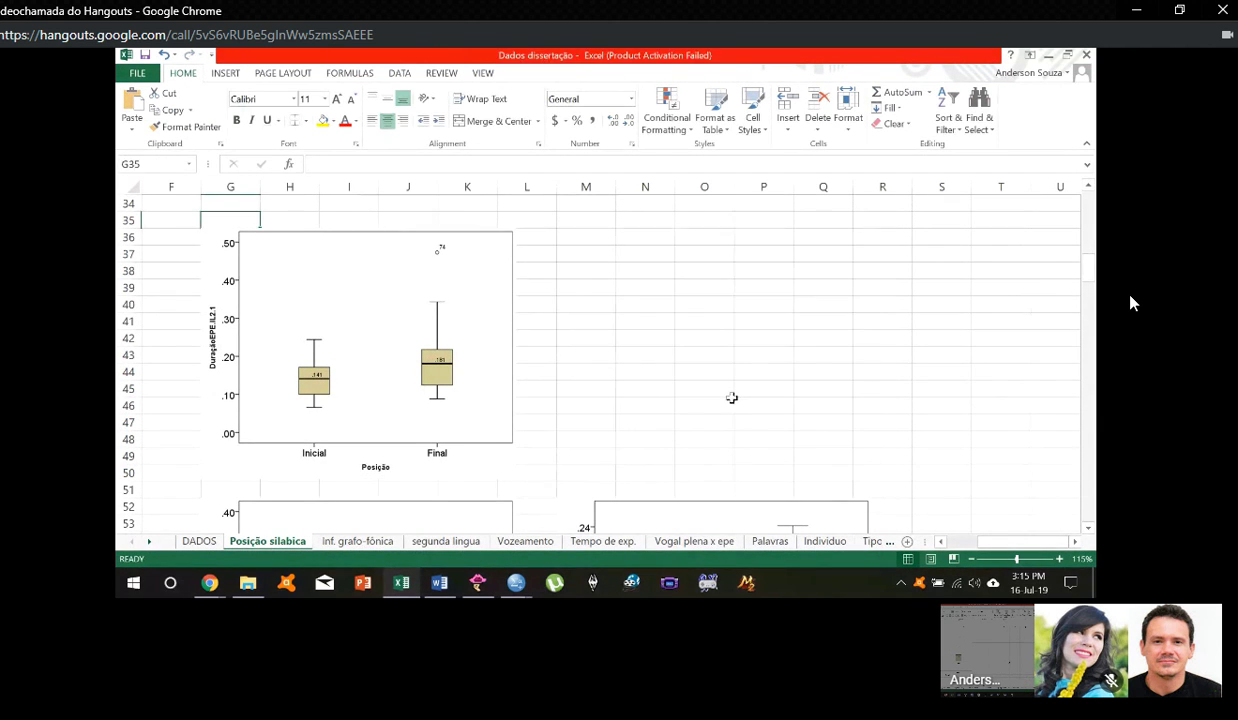
{"action": "key", "text": "alt+Tab"}
{"action": "scroll", "coordinate": [535, 434], "scroll_direction": "down", "scroll_amount": 5}
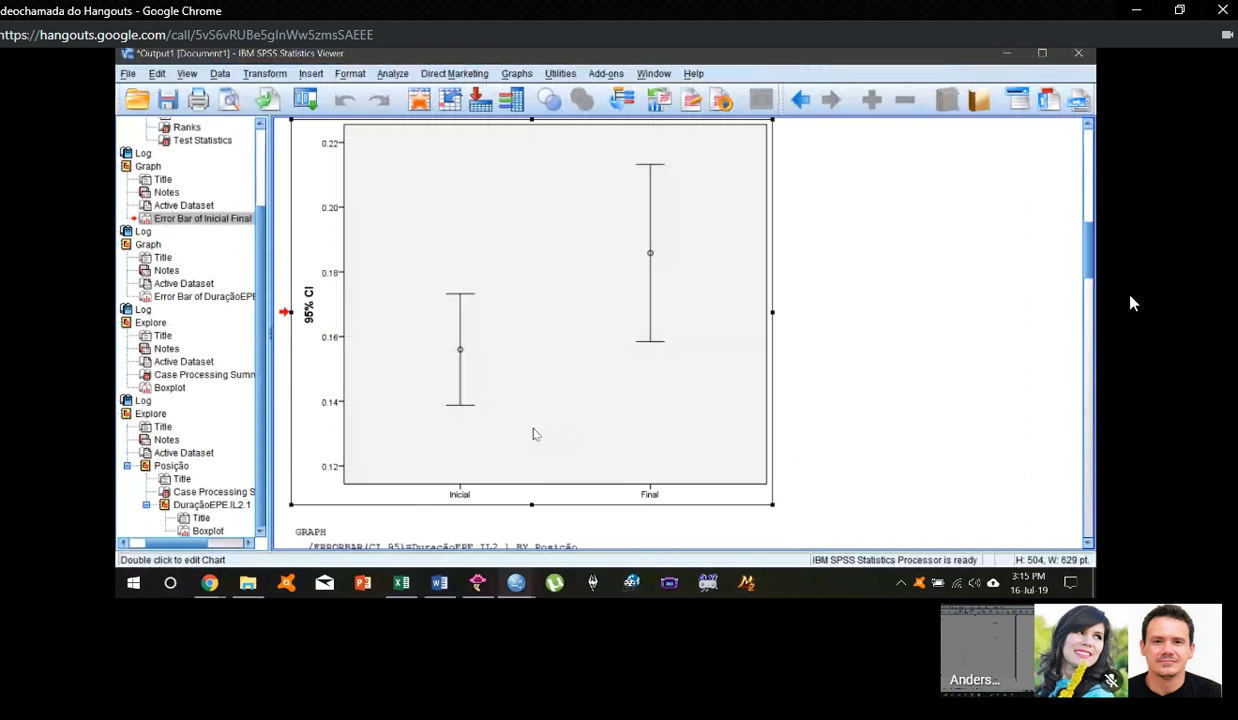
{"action": "double_click", "coordinate": [336, 148]}
{"action": "left_click", "coordinate": [129, 79]}
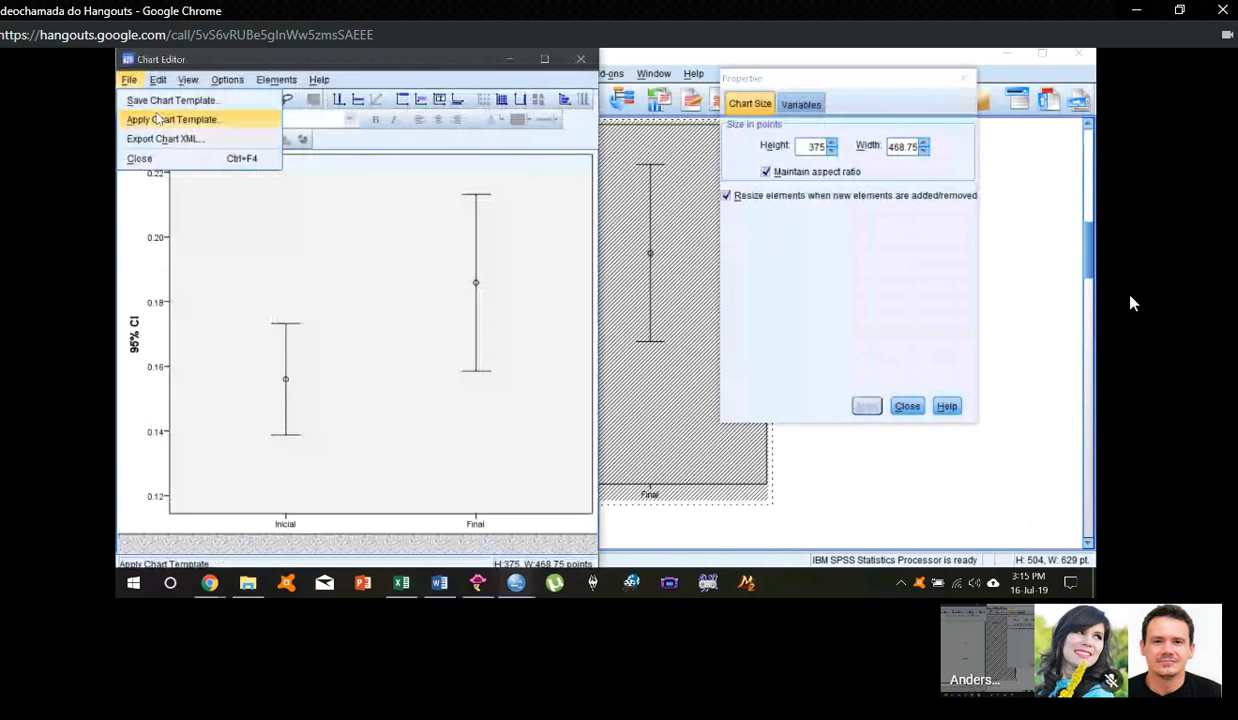
{"action": "left_click", "coordinate": [159, 118]}
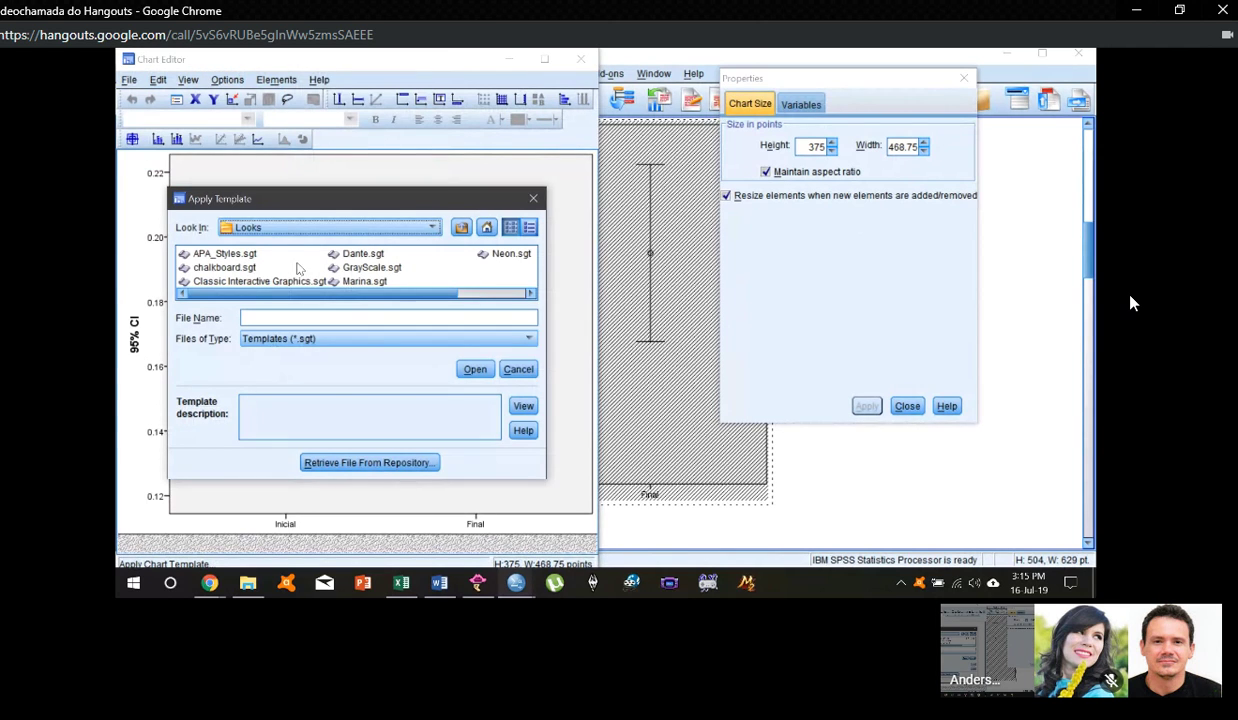
{"action": "left_click", "coordinate": [463, 229]}
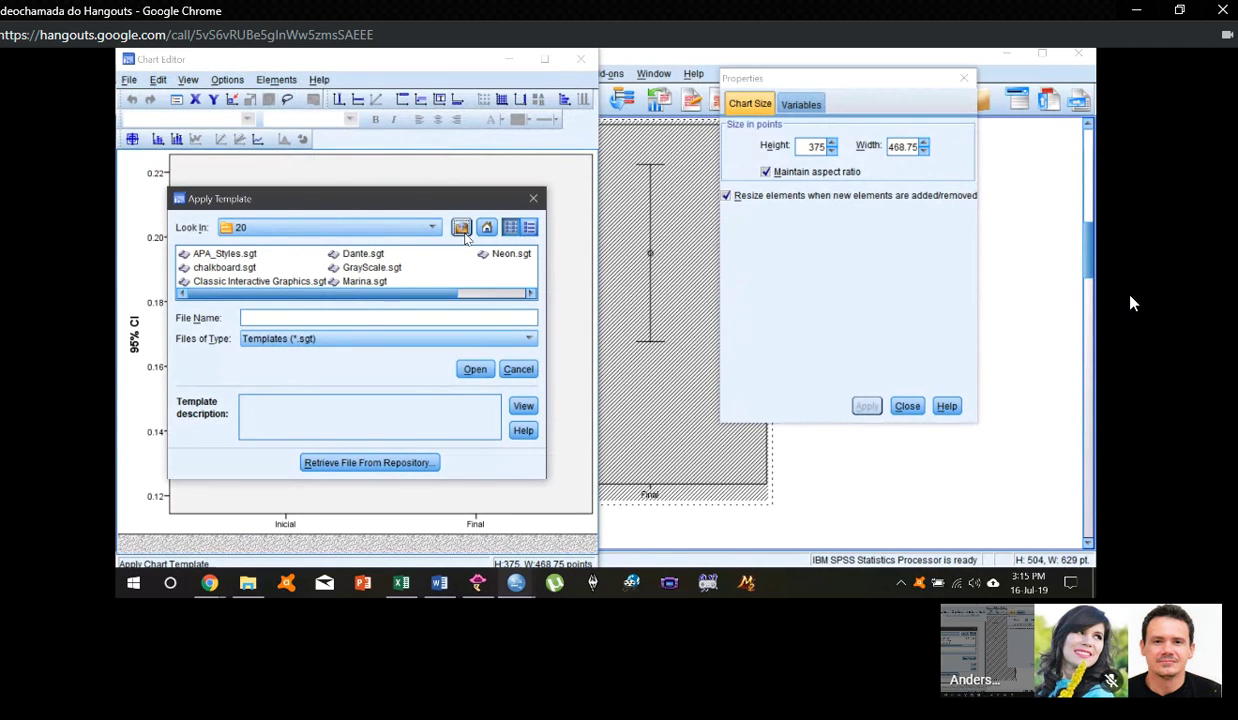
{"action": "left_click", "coordinate": [463, 229]}
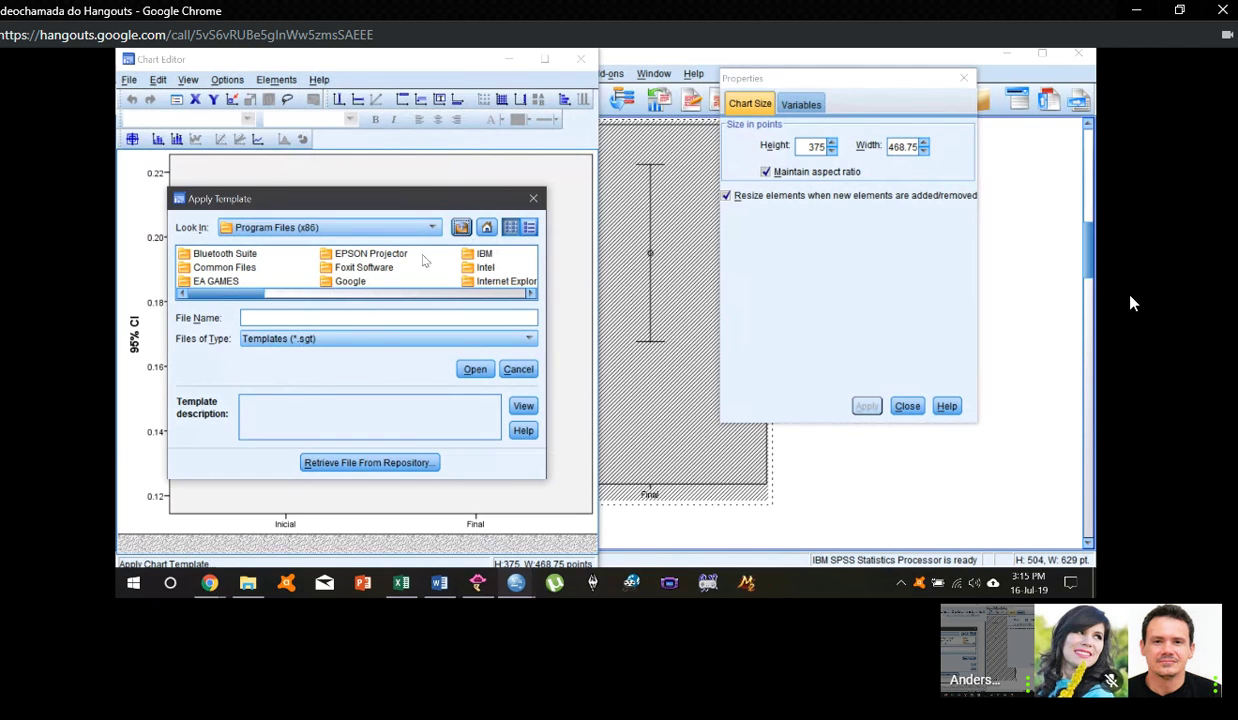
{"action": "left_click", "coordinate": [533, 198]}
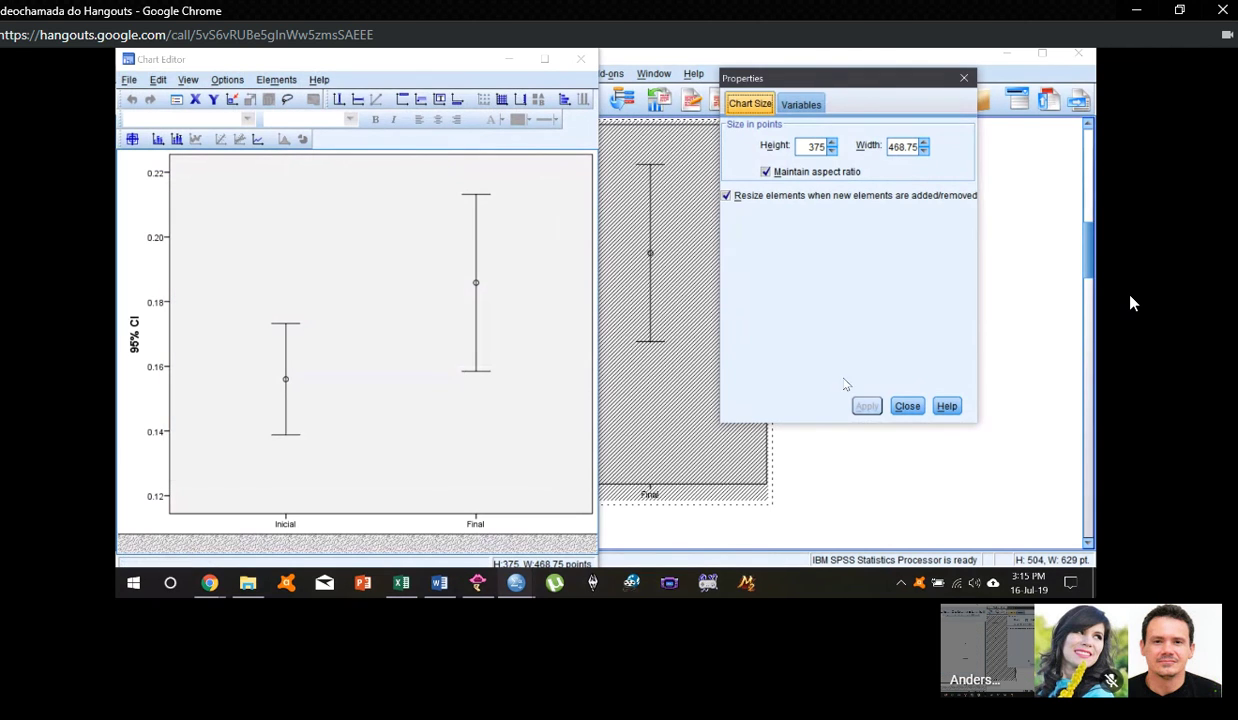
{"action": "left_click", "coordinate": [907, 405]}
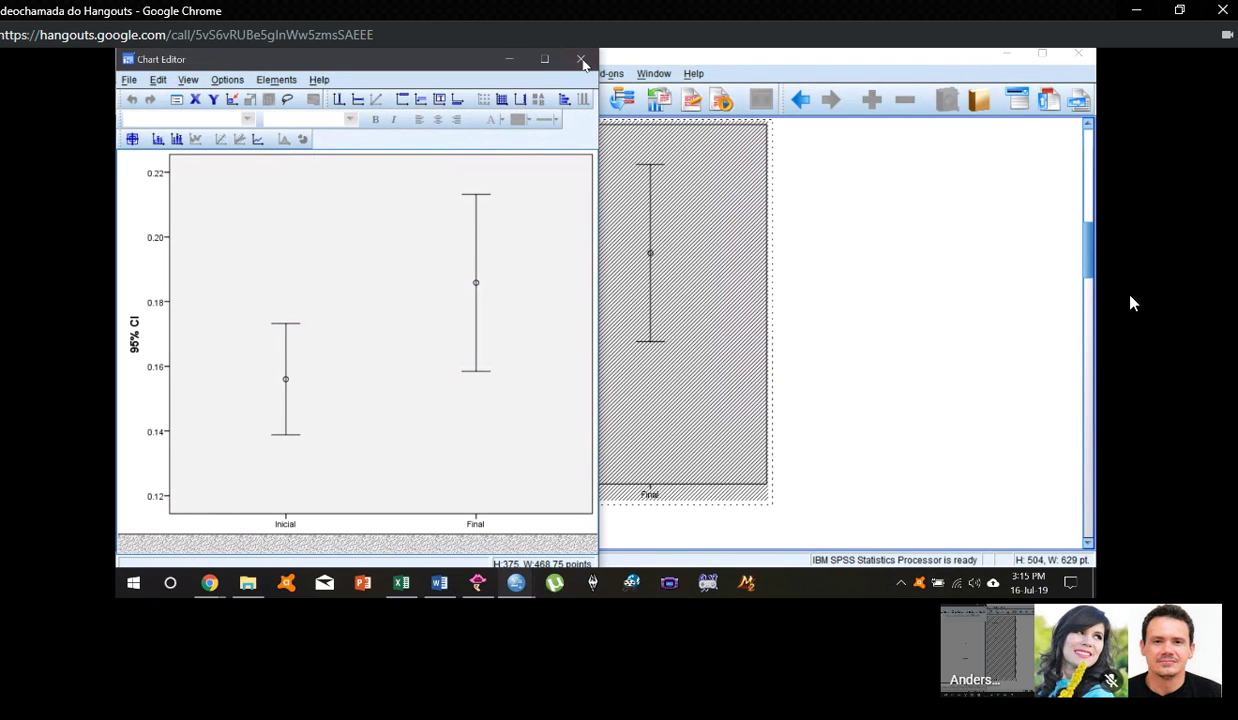
{"action": "left_click", "coordinate": [581, 61]}
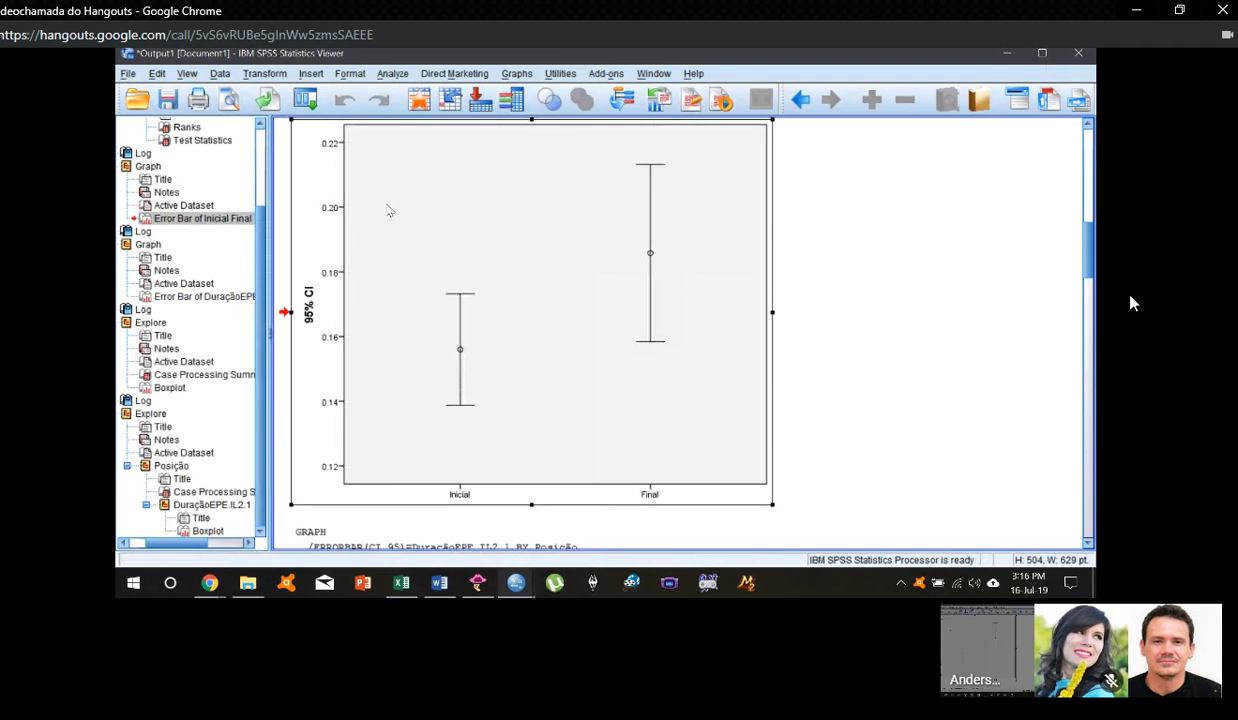
Step: Open the Inicial–Final error bar chart for editing and browse for a chart template in the Trabalhos folder on drive D:
{"action": "double_click", "coordinate": [491, 285]}
{"action": "left_click", "coordinate": [129, 79]}
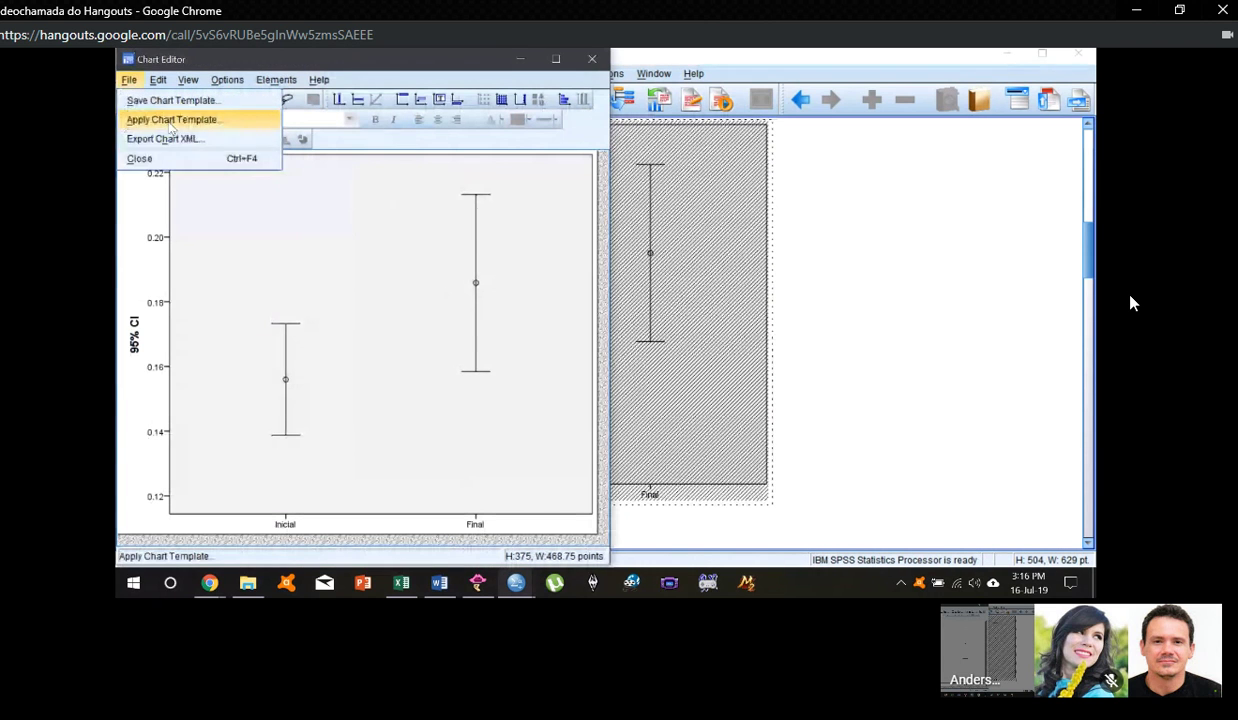
{"action": "left_click", "coordinate": [180, 119]}
{"action": "left_click", "coordinate": [470, 226]}
{"action": "left_click", "coordinate": [470, 226]}
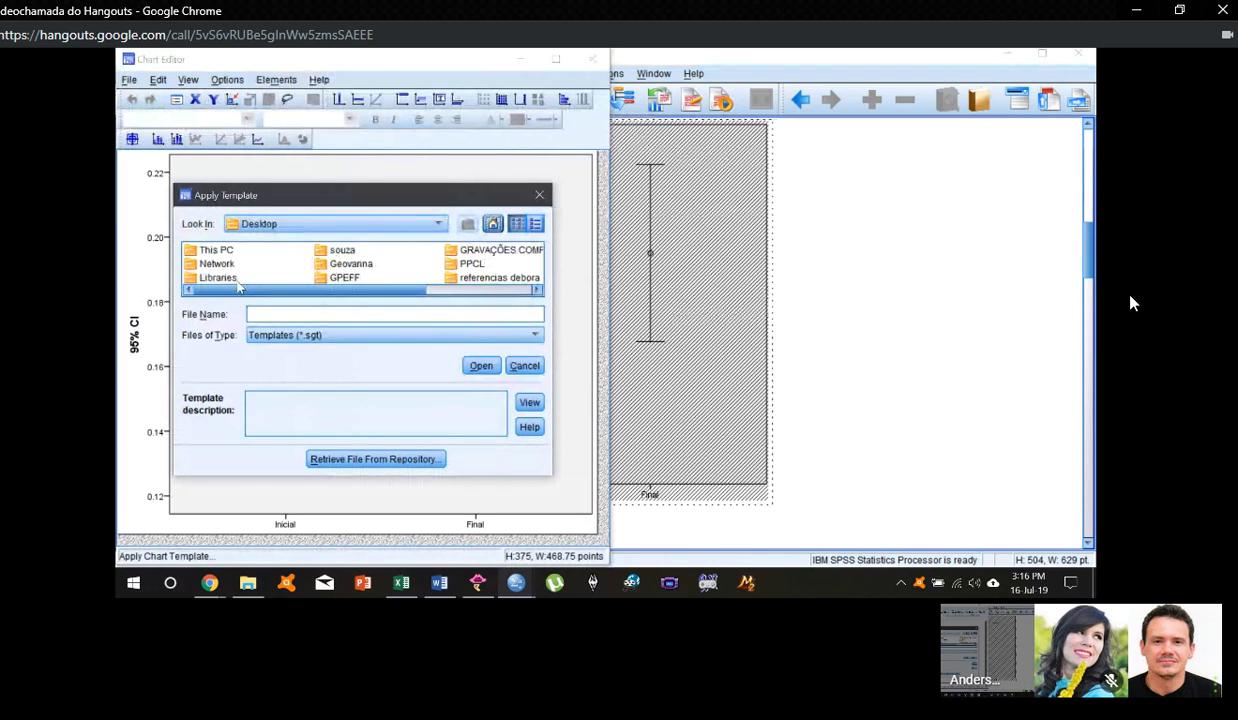
{"action": "left_click", "coordinate": [408, 226]}
{"action": "scroll", "coordinate": [312, 276], "scroll_direction": "down", "scroll_amount": 3}
{"action": "scroll", "coordinate": [315, 265], "scroll_direction": "up", "scroll_amount": 1}
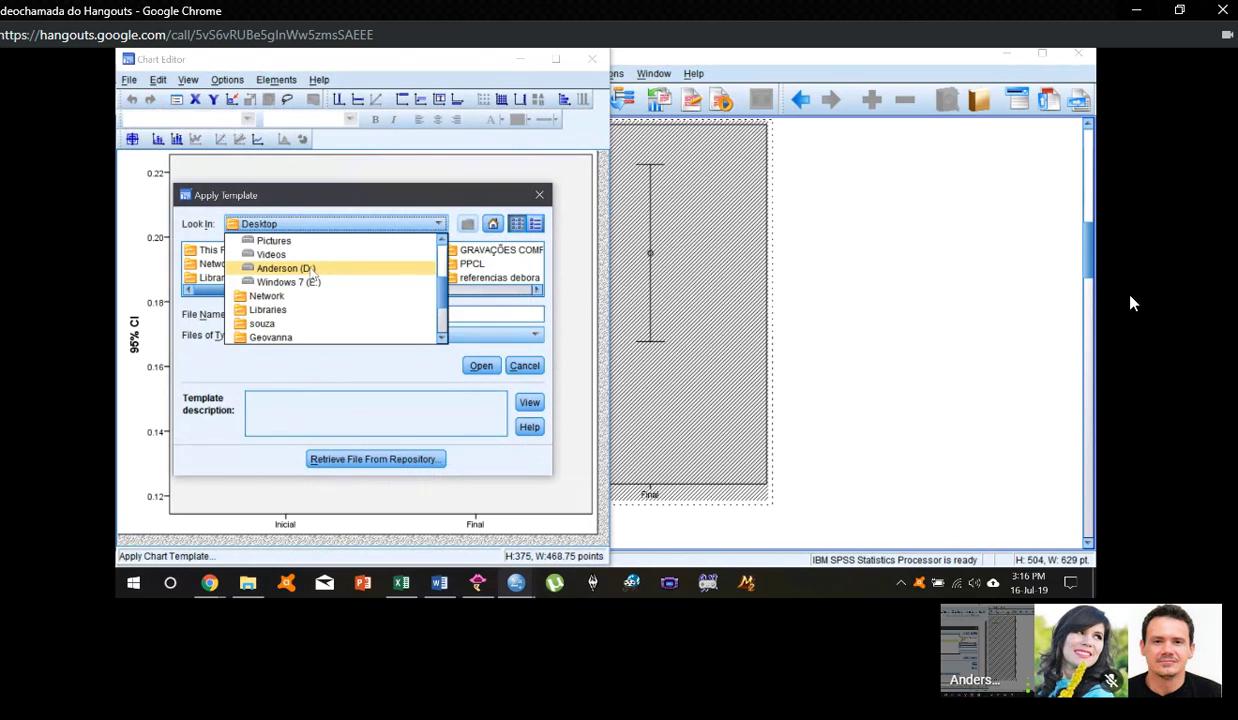
{"action": "left_click", "coordinate": [302, 268]}
{"action": "left_click", "coordinate": [400, 250]}
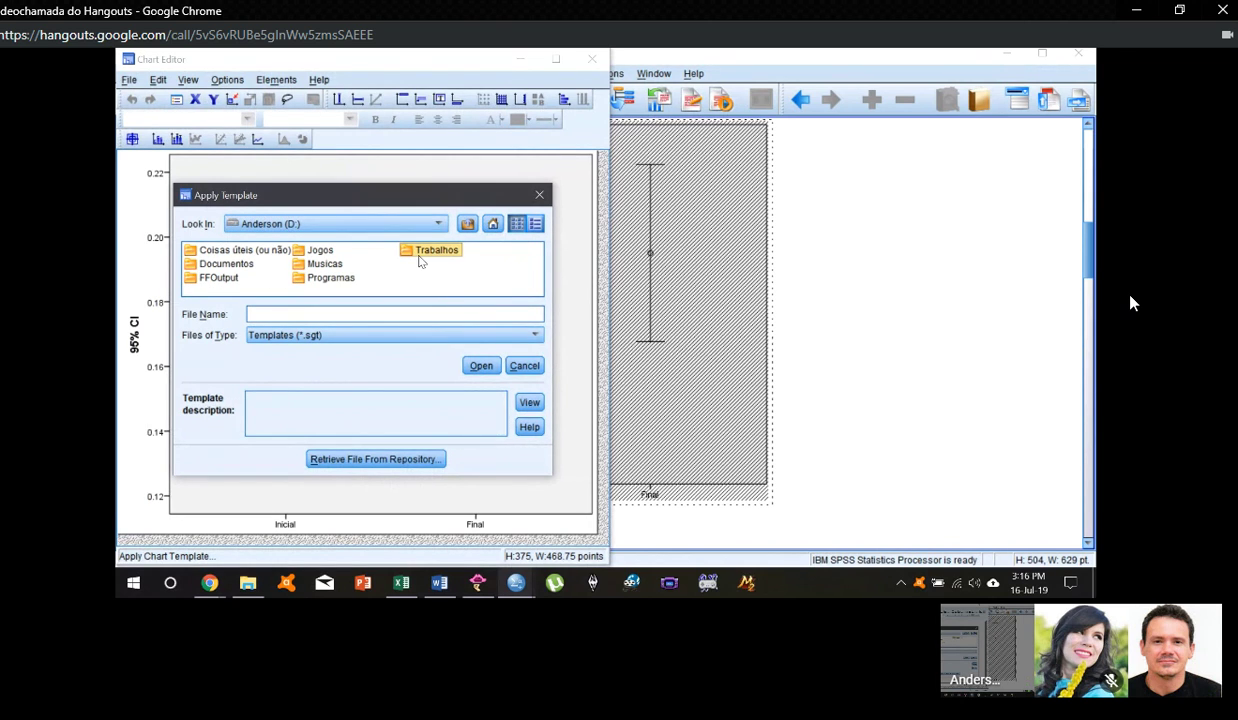
{"action": "double_click", "coordinate": [420, 257]}
{"action": "left_click", "coordinate": [226, 277]}
{"action": "double_click", "coordinate": [226, 277]}
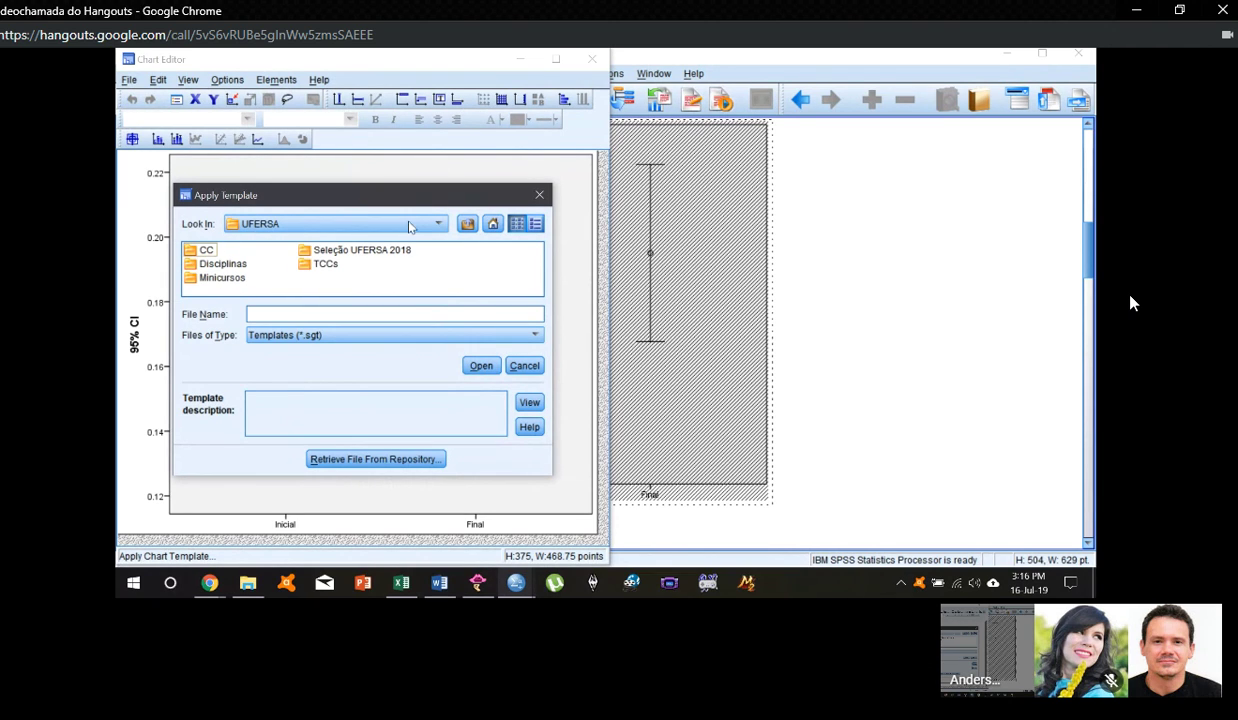
{"action": "left_click", "coordinate": [467, 223]}
Step: Navigate the template browser through UERN and PPCL to the Qualificação e Dissertação folder
{"action": "left_click", "coordinate": [220, 265]}
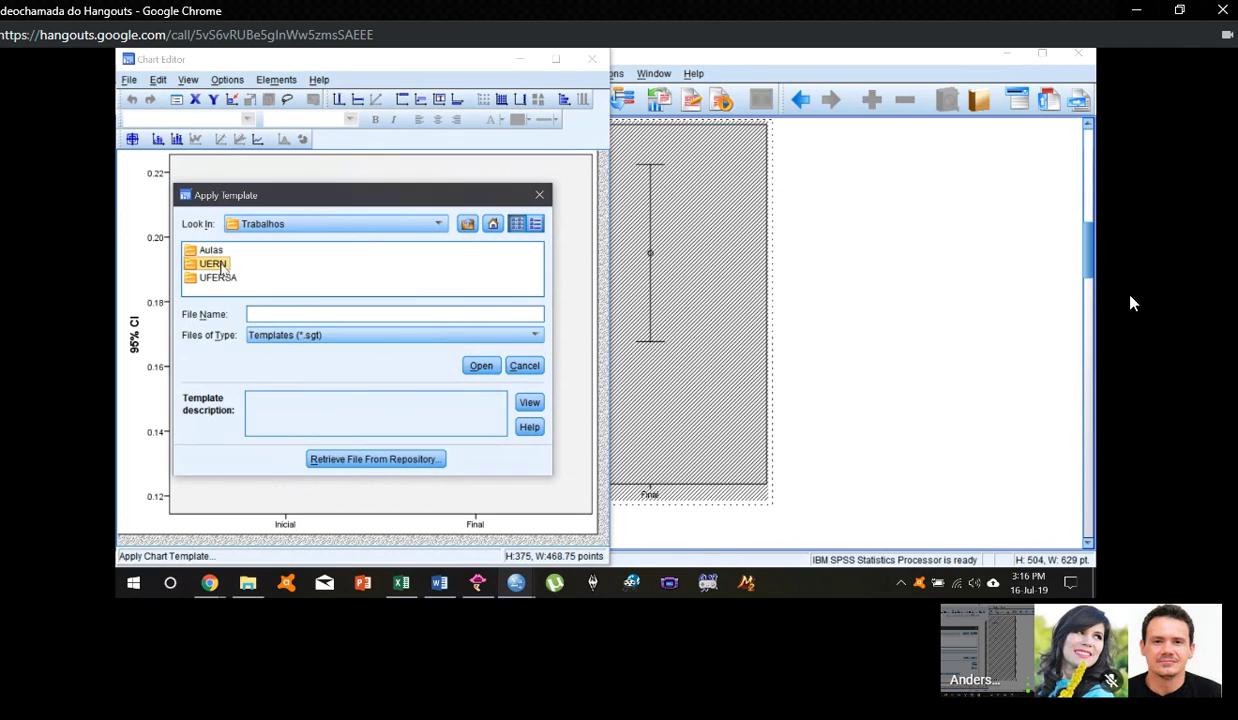
{"action": "double_click", "coordinate": [220, 265]}
{"action": "left_click", "coordinate": [447, 254]}
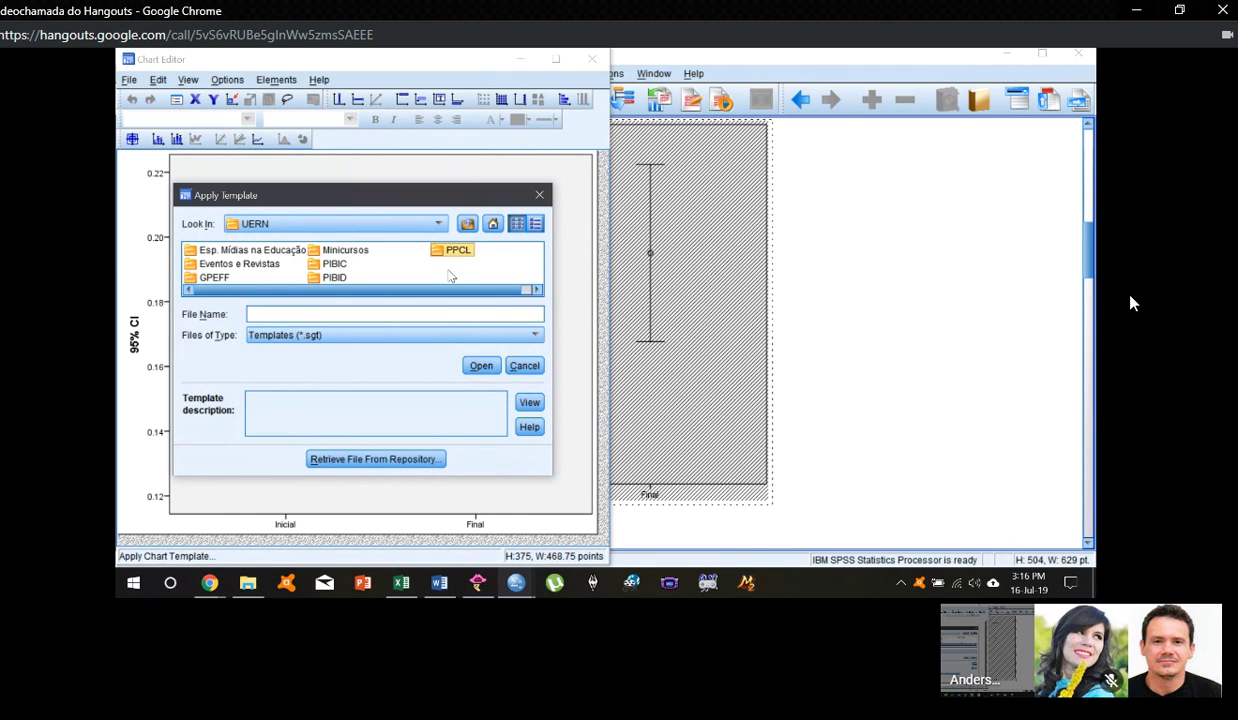
{"action": "double_click", "coordinate": [447, 254]}
{"action": "double_click", "coordinate": [228, 264]}
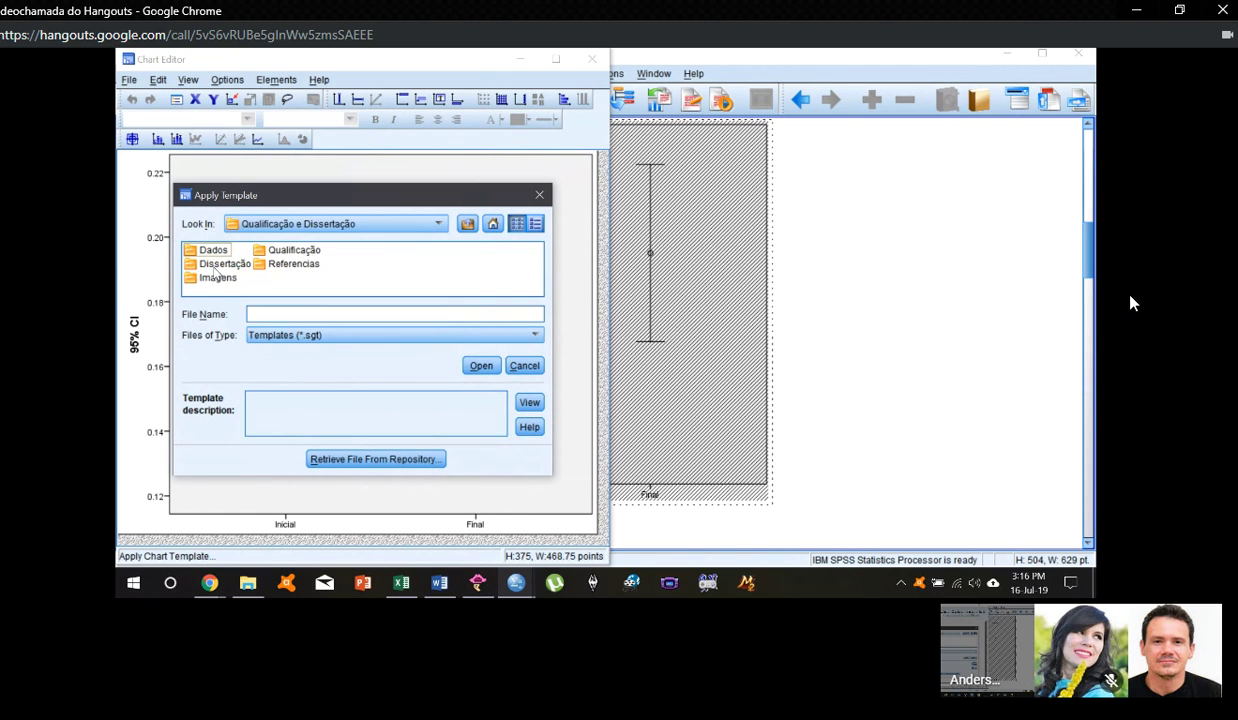
{"action": "left_click", "coordinate": [219, 265]}
{"action": "double_click", "coordinate": [221, 266]}
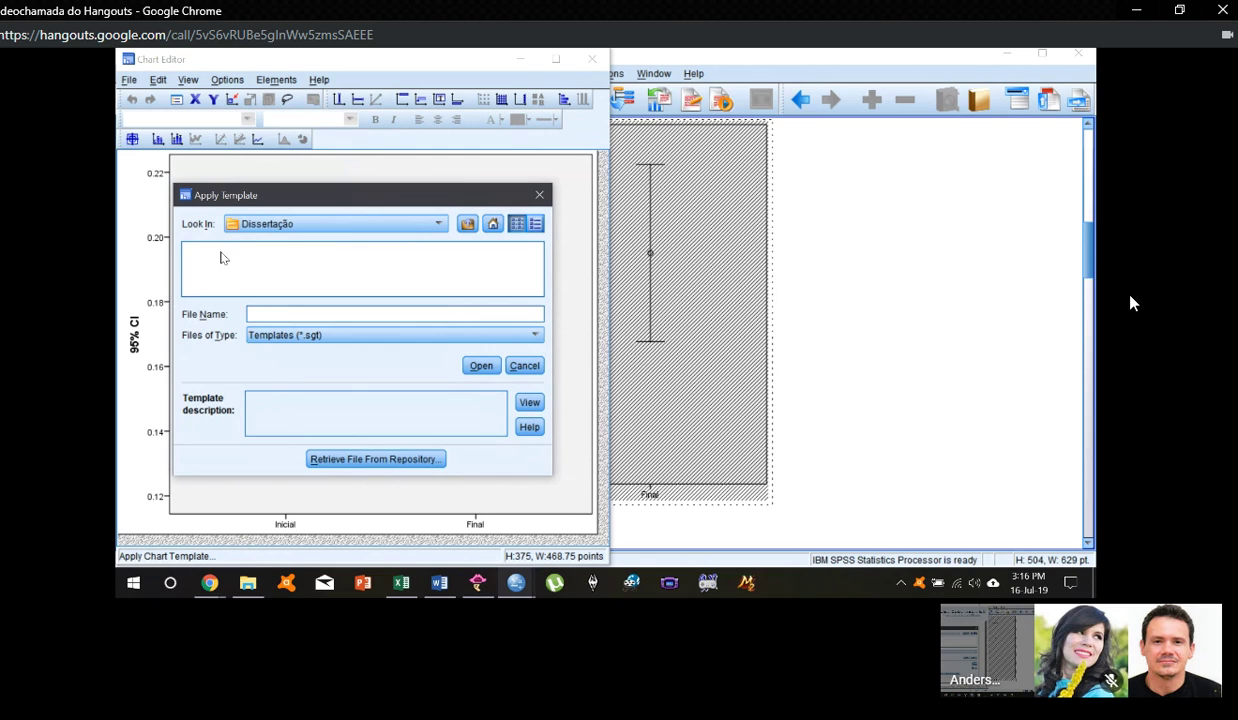
{"action": "left_click", "coordinate": [467, 224]}
Step: Apply the errorbar.sgt template from the Dados\Estatistica folder to the Inicial–Final error bar chart and reopen the chart for editing
{"action": "left_click", "coordinate": [220, 254]}
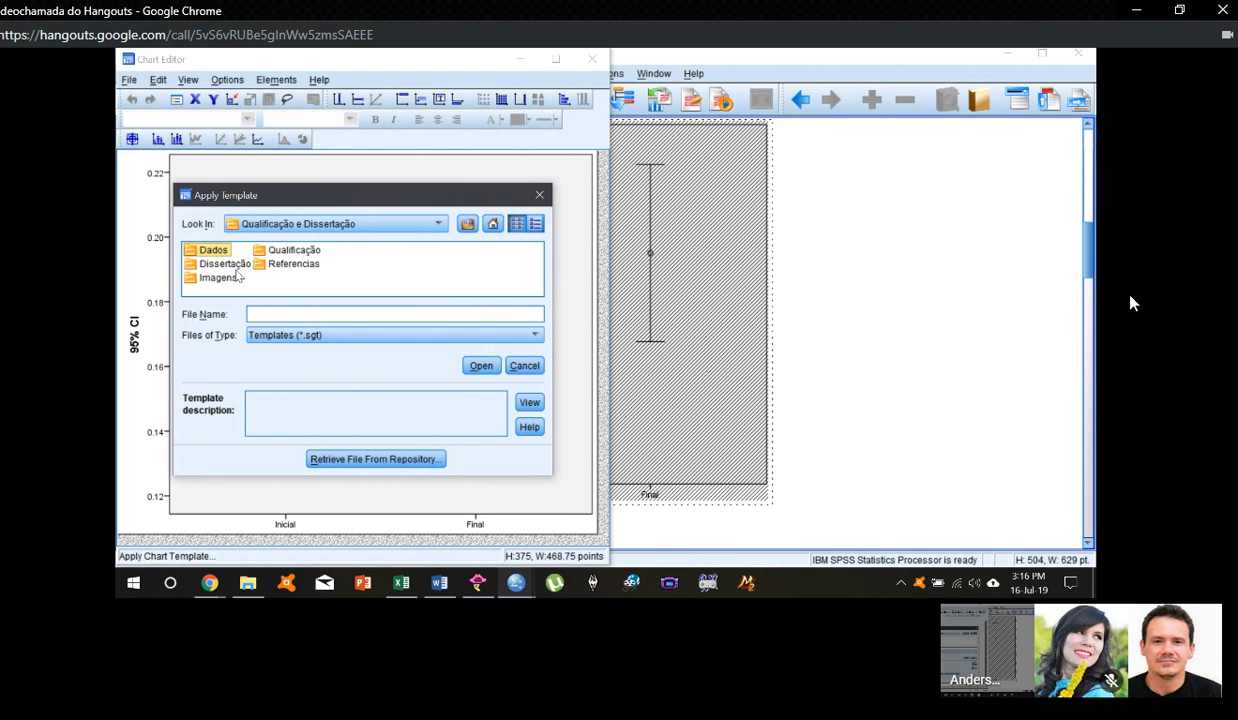
{"action": "double_click", "coordinate": [211, 251]}
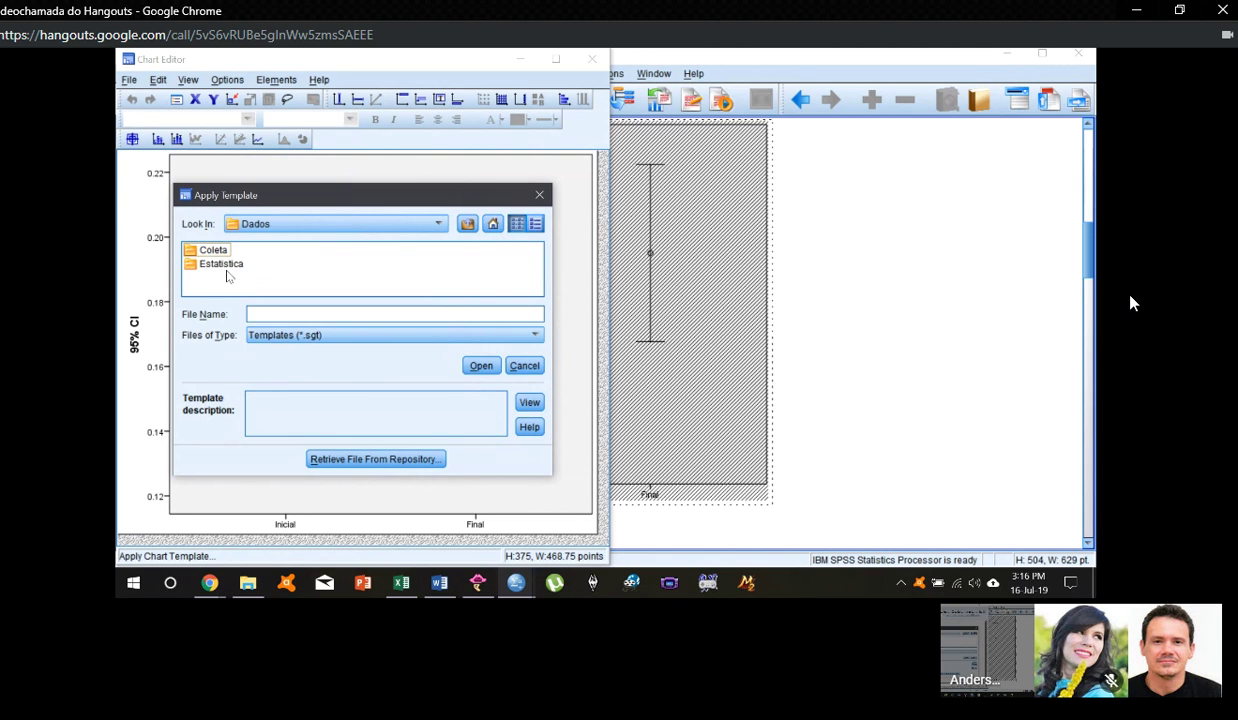
{"action": "left_click", "coordinate": [219, 268]}
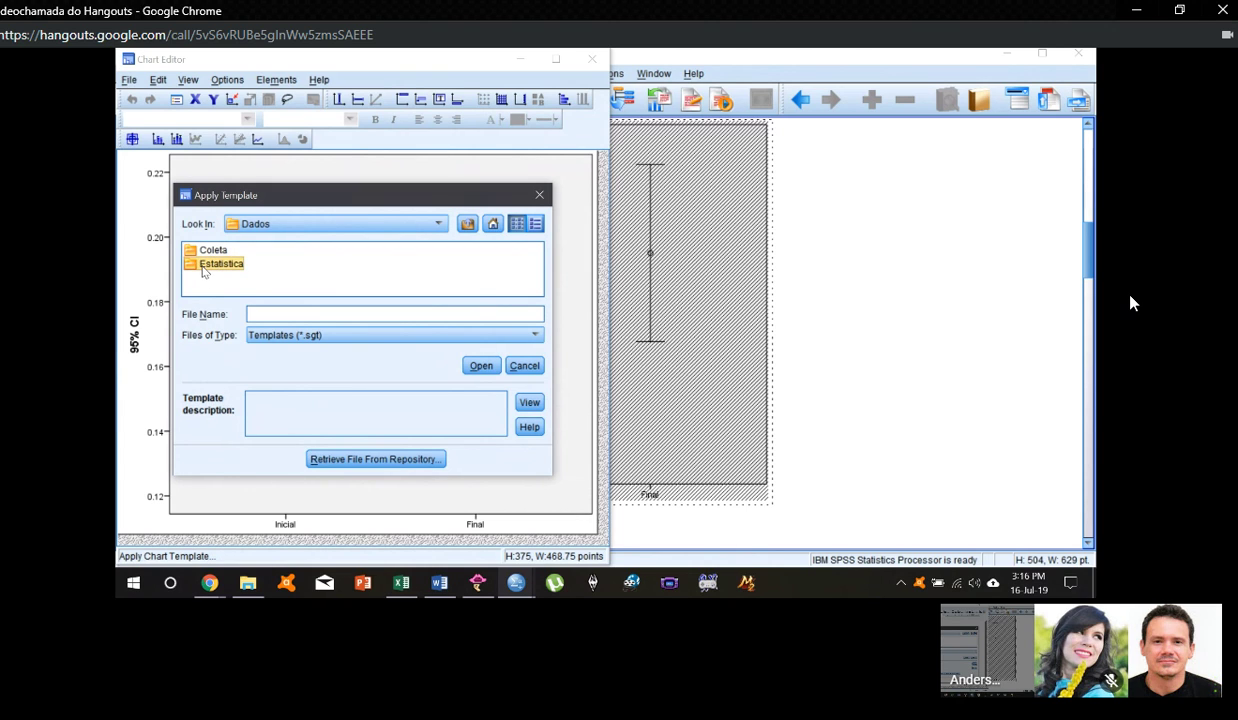
{"action": "double_click", "coordinate": [203, 268]}
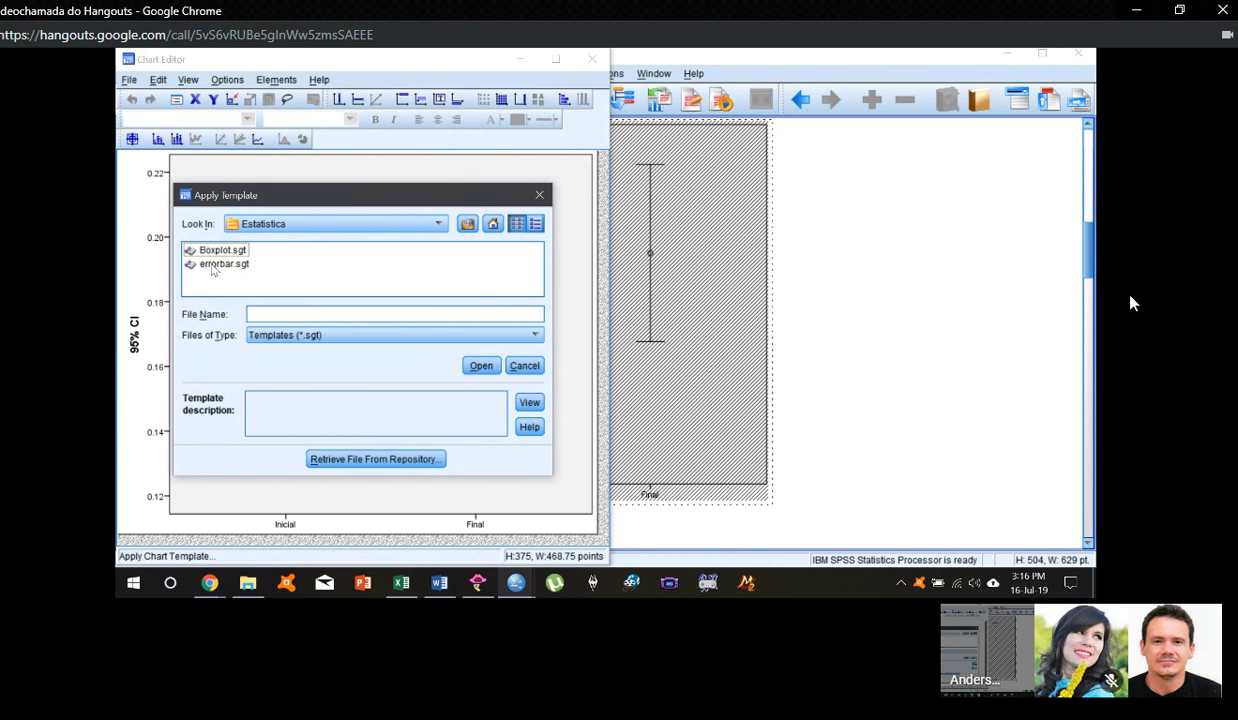
{"action": "double_click", "coordinate": [210, 264]}
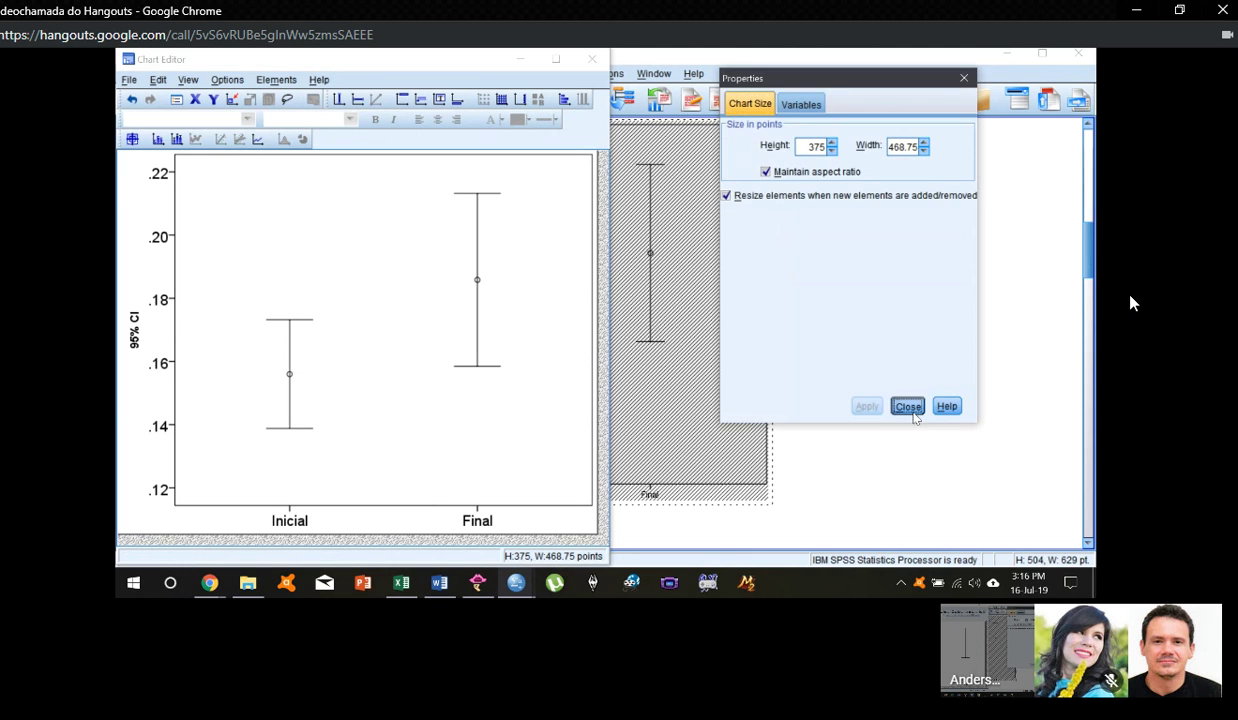
{"action": "left_click", "coordinate": [890, 395]}
{"action": "left_click", "coordinate": [593, 60]}
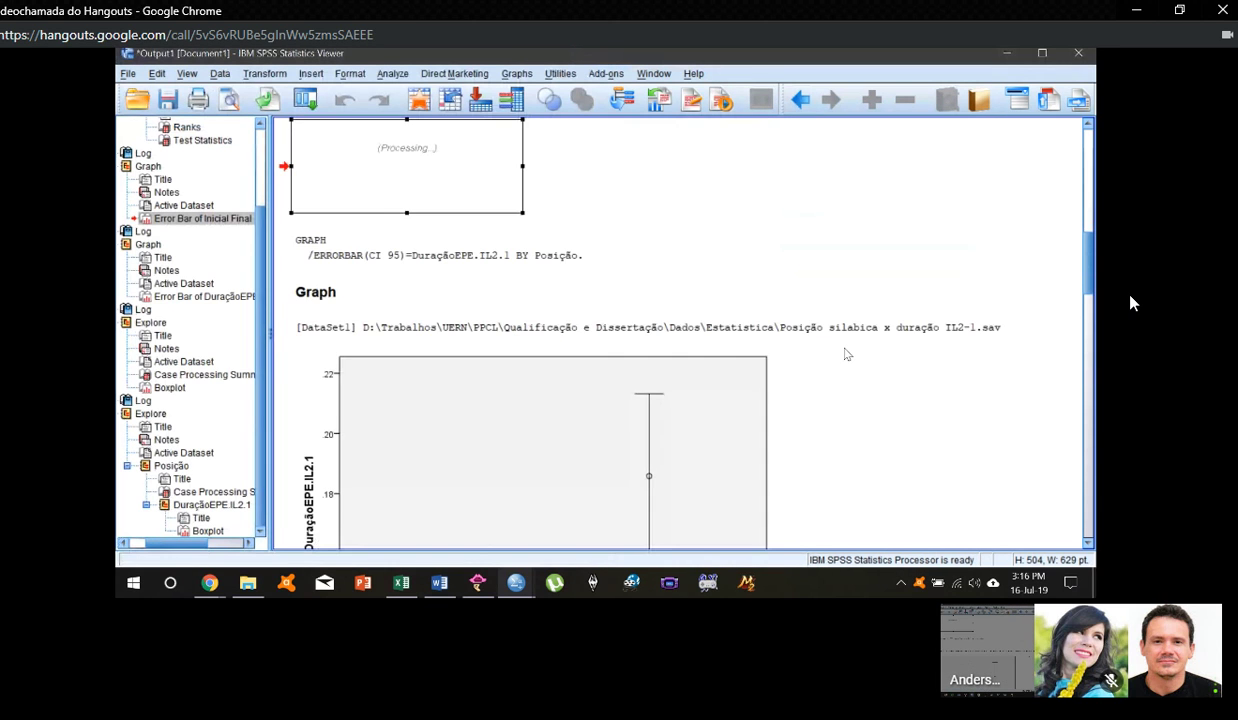
{"action": "double_click", "coordinate": [660, 280]}
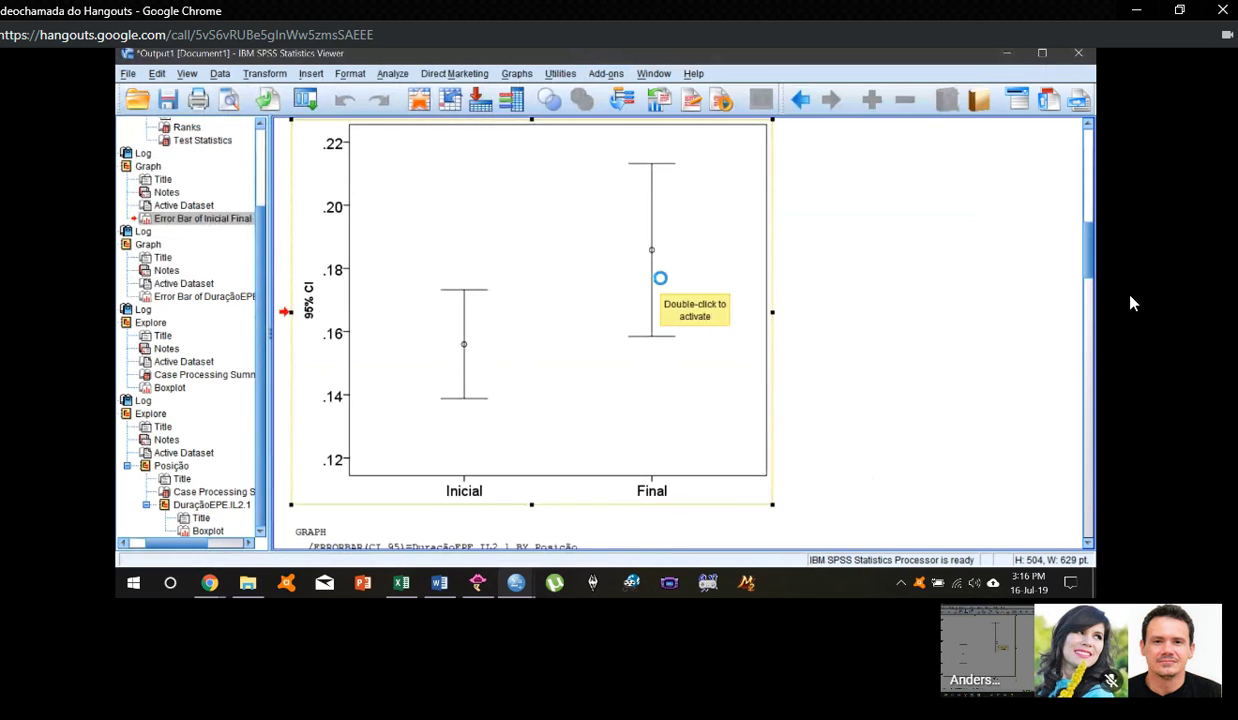
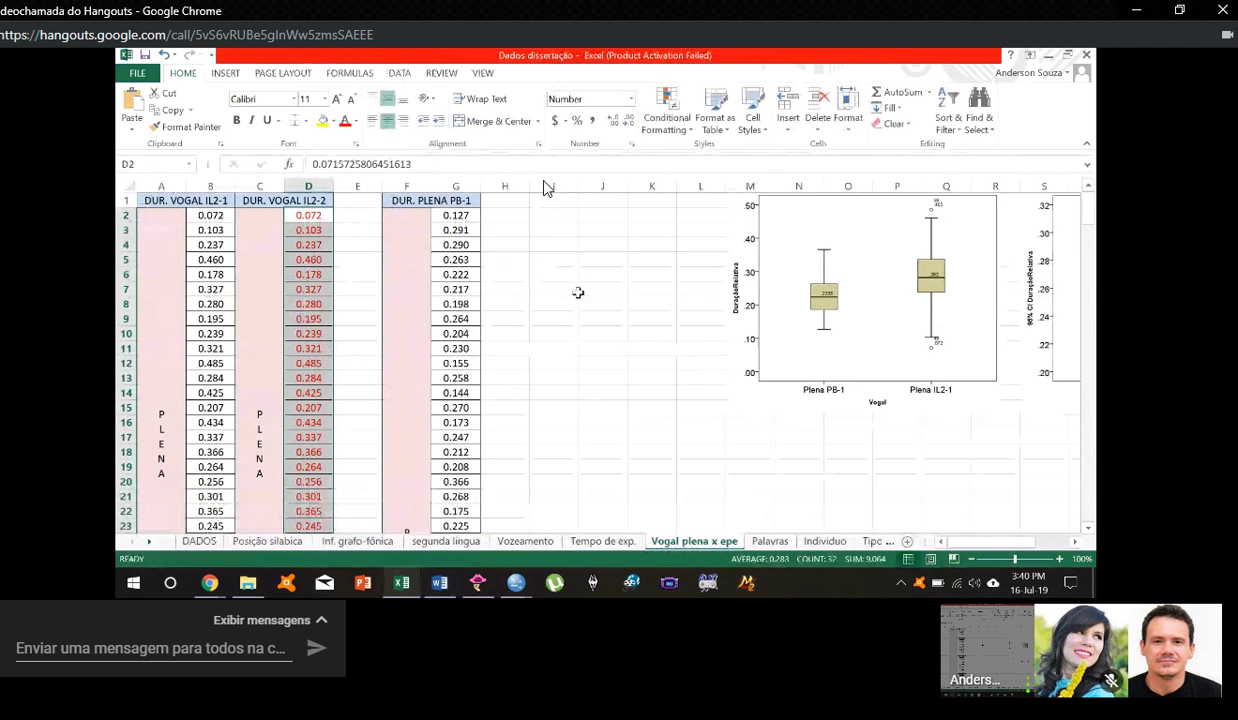
Step: Examine the DUR. PLENA PB-1 and DUR. VOGAL IL2-2 columns on the Vogal plena x epe sheet of the Excel workbook
{"action": "left_click", "coordinate": [438, 201]}
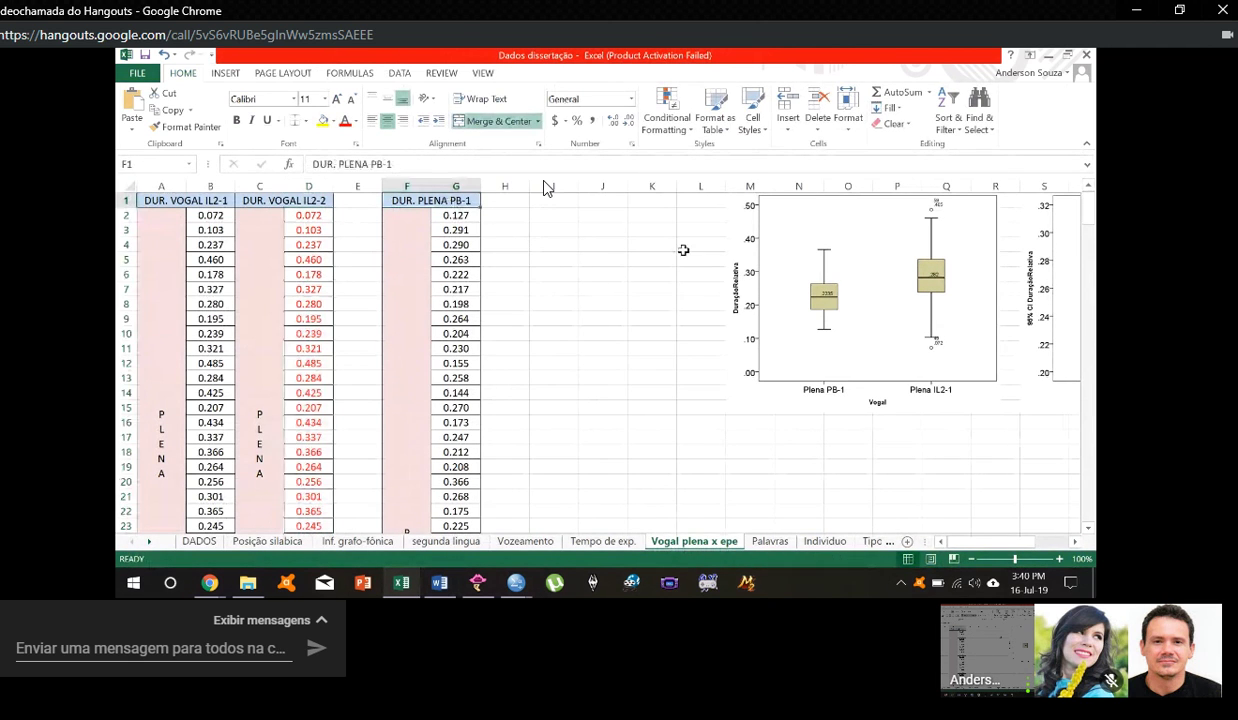
{"action": "left_click", "coordinate": [645, 289]}
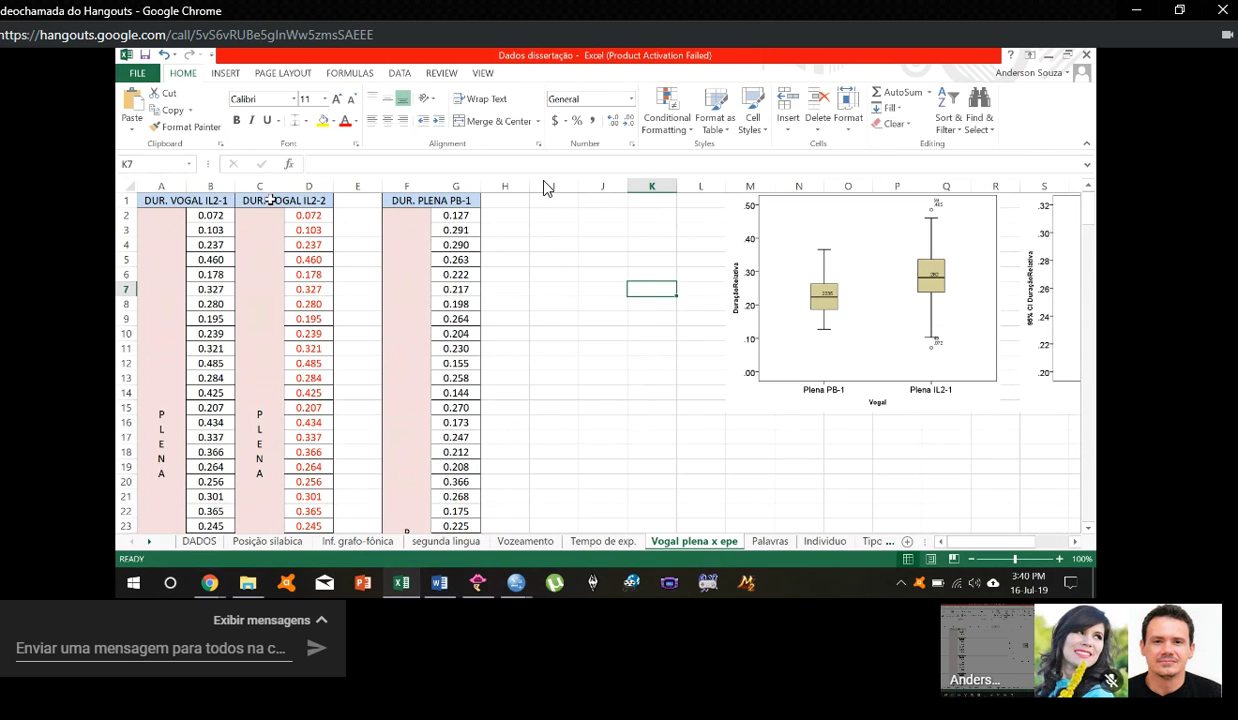
{"action": "left_click_drag", "start_coordinate": [247, 180], "coordinate": [305, 186]}
{"action": "scroll", "coordinate": [652, 350], "scroll_direction": "down", "scroll_amount": 14}
{"action": "left_click", "coordinate": [652, 348]}
{"action": "scroll", "coordinate": [578, 326], "scroll_direction": "up", "scroll_amount": 14}
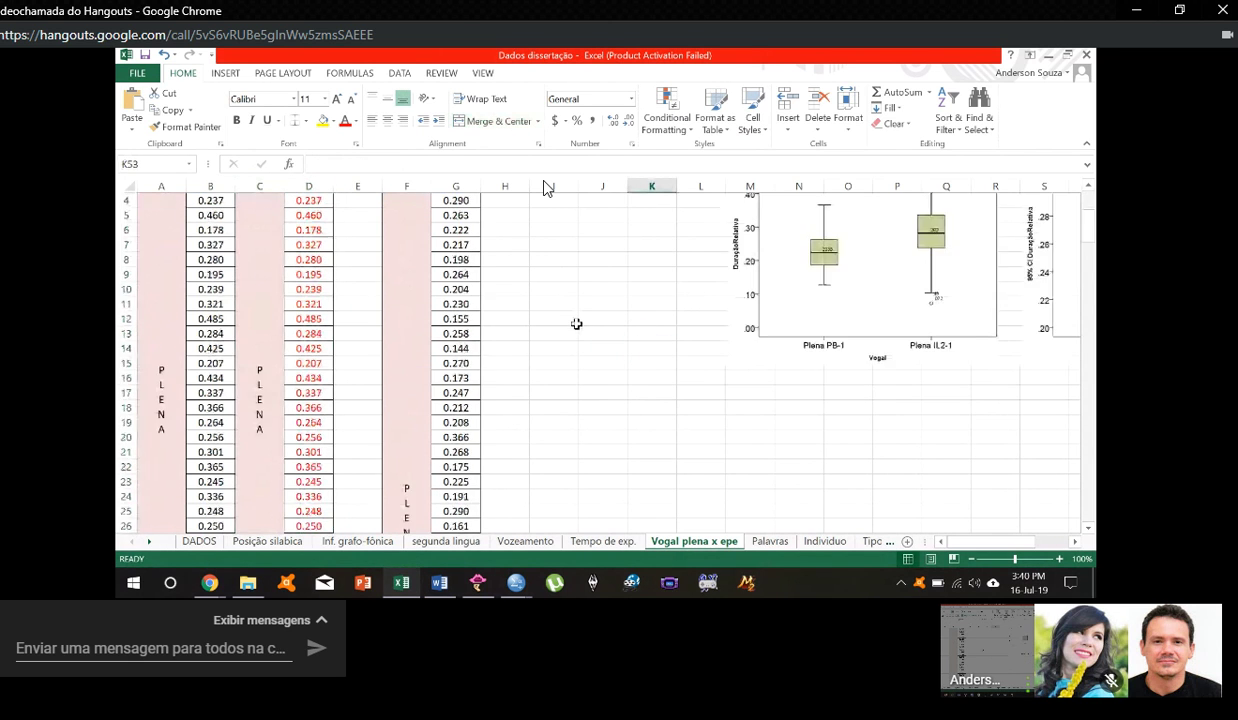
Step: Open the Palavras sheet and select the word arabe in the PALAVRAS PB-1 table
{"action": "left_click", "coordinate": [766, 541]}
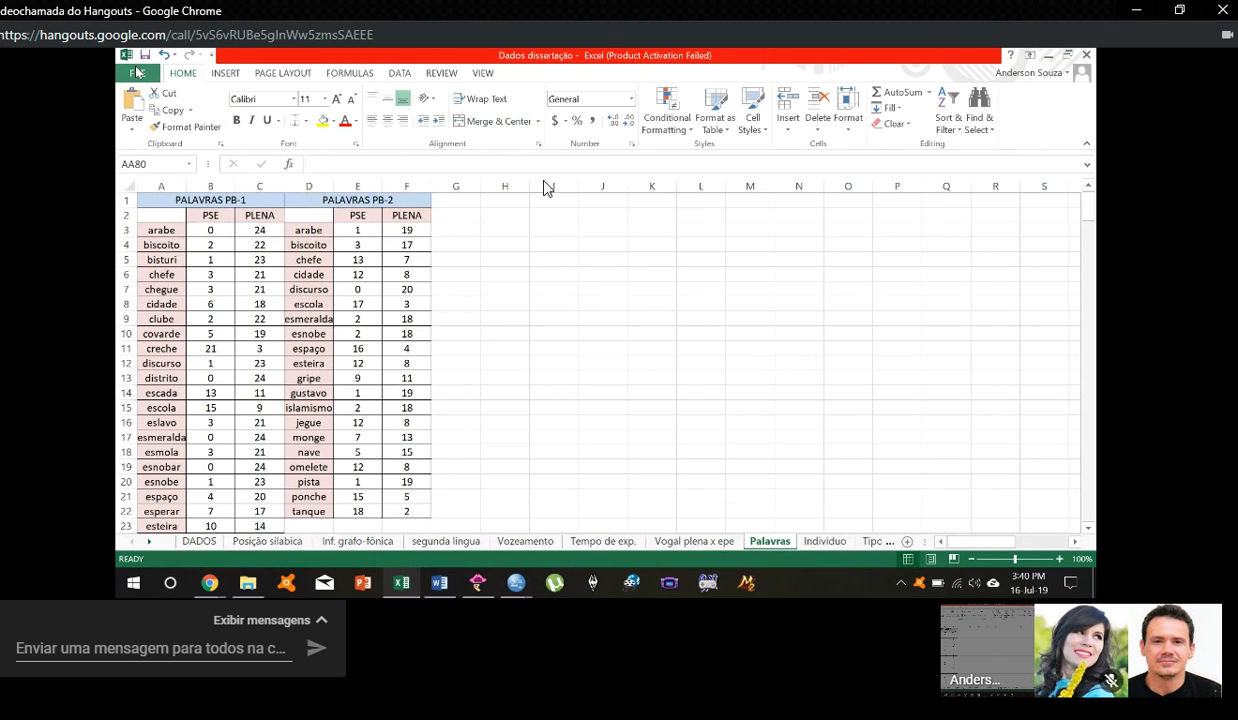
{"action": "left_click", "coordinate": [160, 228]}
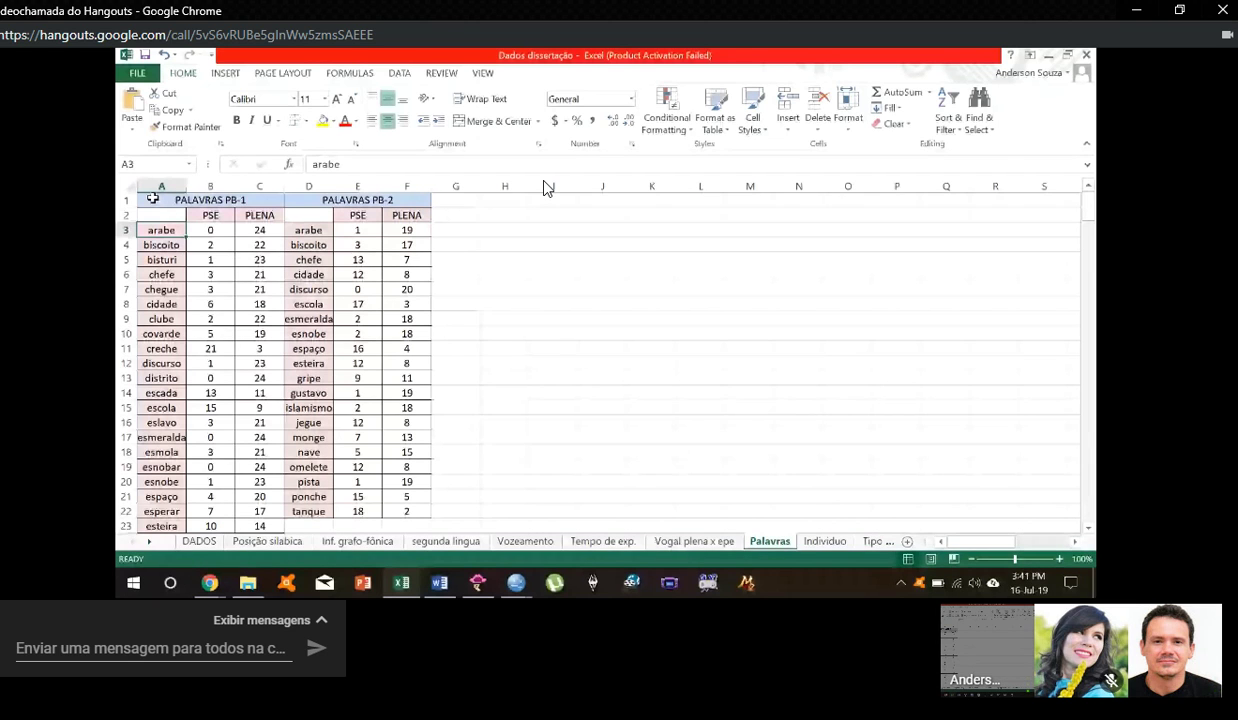
Step: Examine the words arabe to esnobar with their PSE and PLENA counts in the PALAVRAS PB-1 table
{"action": "left_click", "coordinate": [154, 199]}
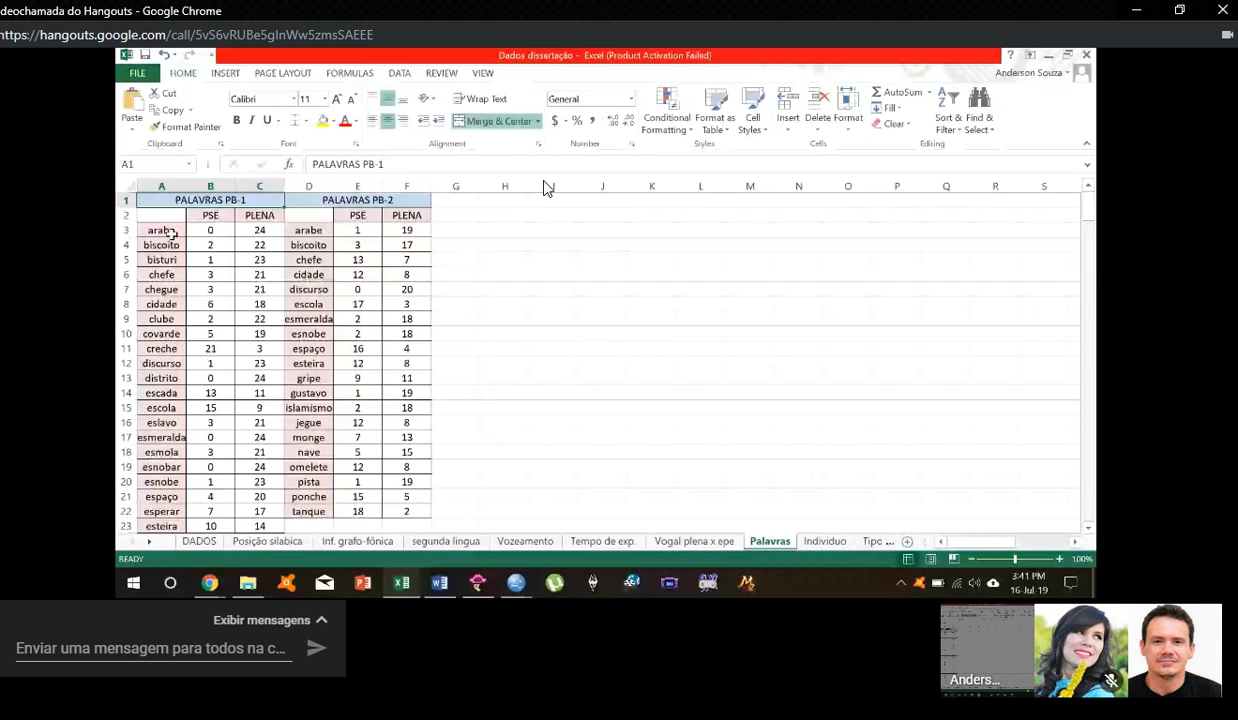
{"action": "left_click_drag", "start_coordinate": [171, 233], "coordinate": [148, 471]}
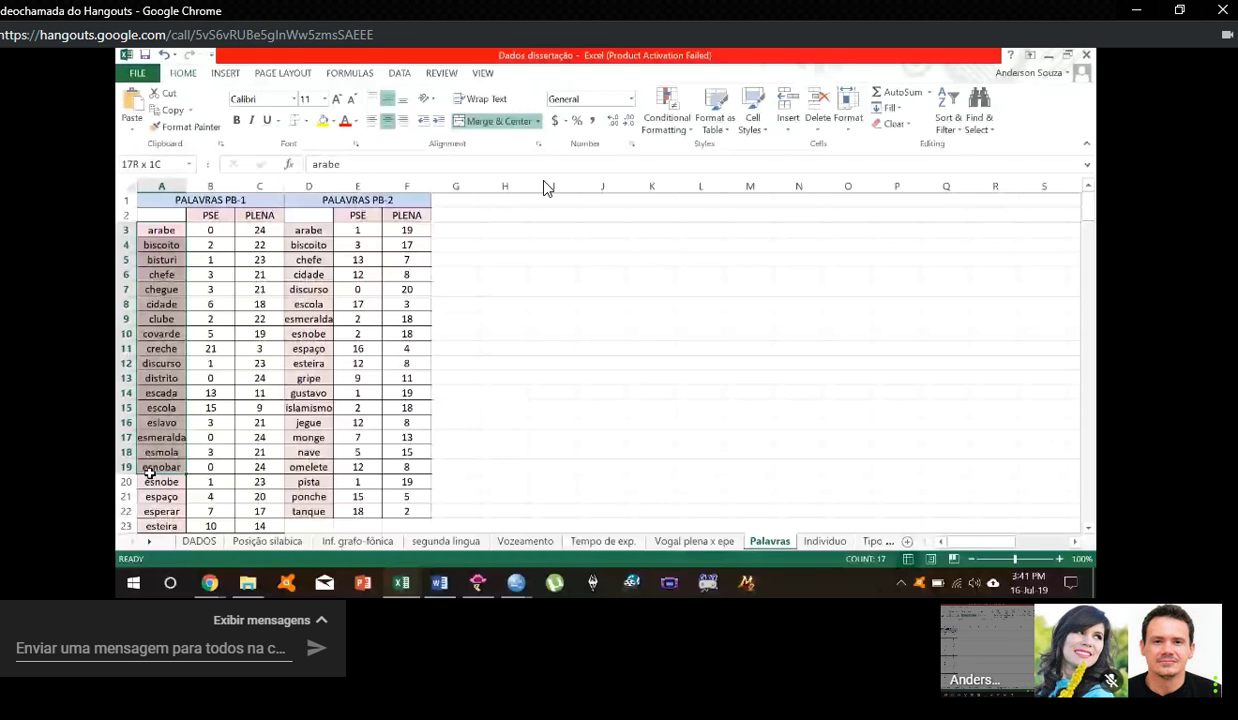
{"action": "left_click_drag", "start_coordinate": [148, 471], "coordinate": [250, 465]}
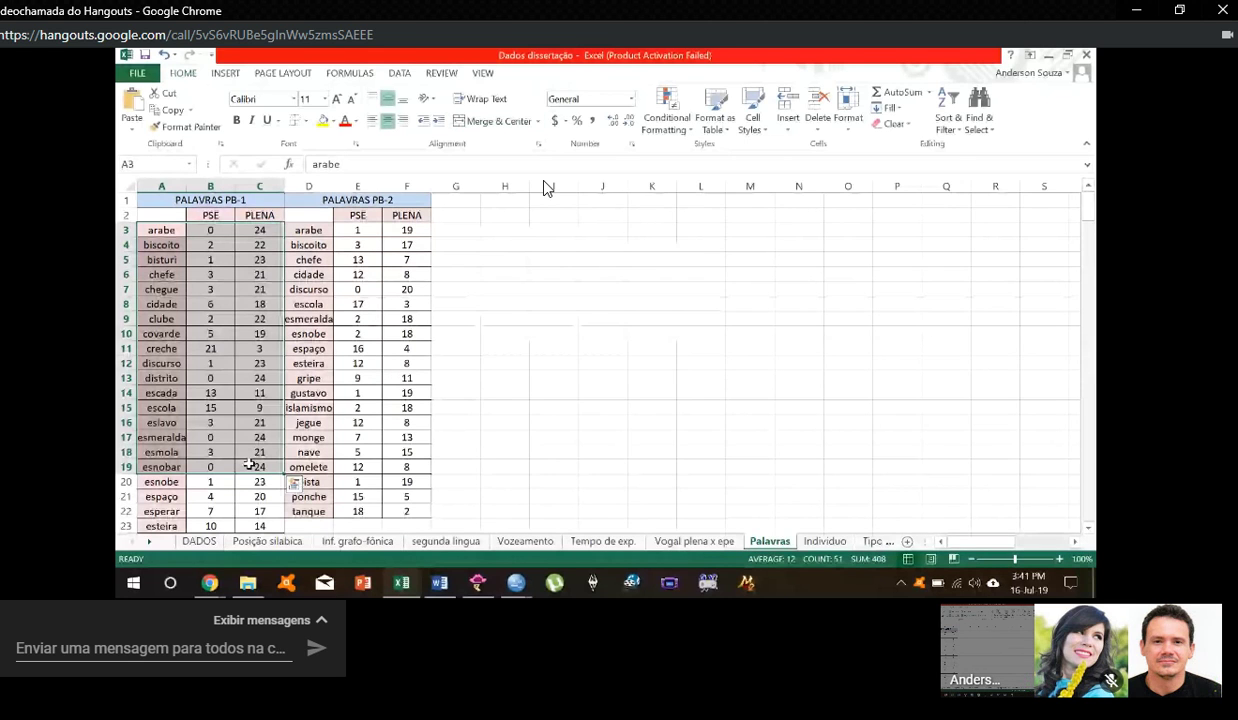
{"action": "left_click", "coordinate": [490, 316]}
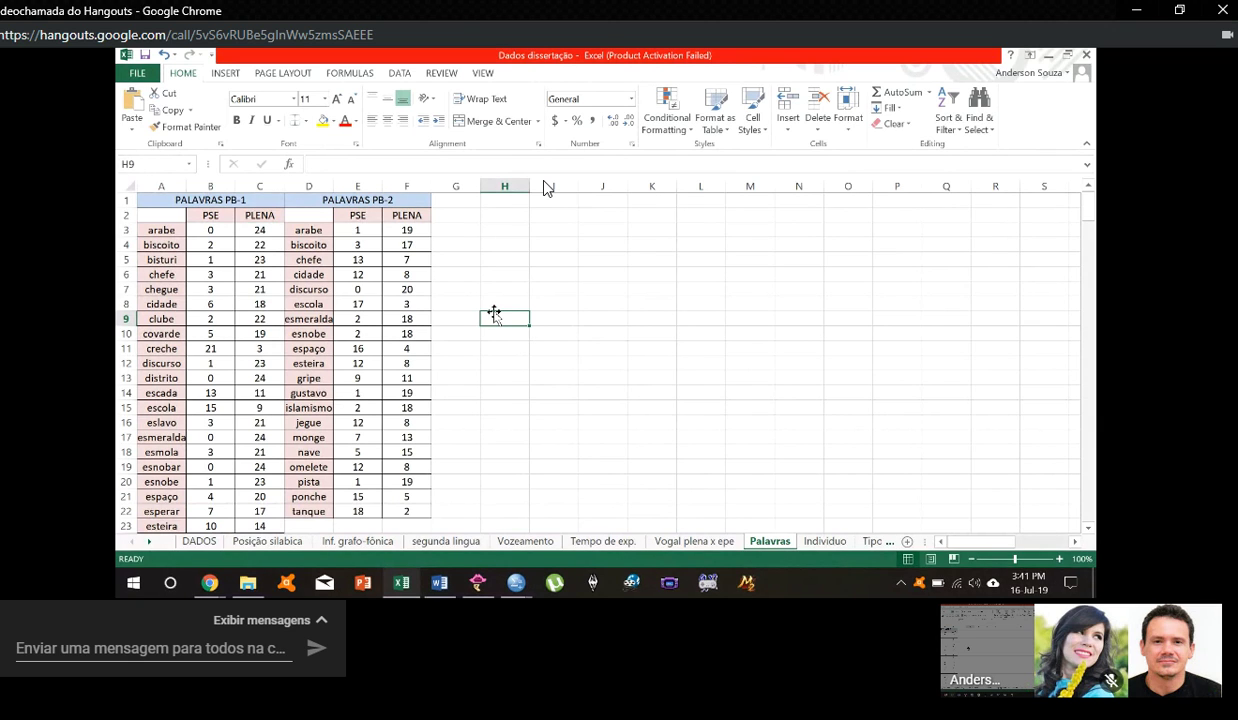
Step: Add the note "sem teste, so grafico" in cell H3 and "analsie qualitativa" in H4 of the Palavras sheet
{"action": "left_click", "coordinate": [500, 223]}
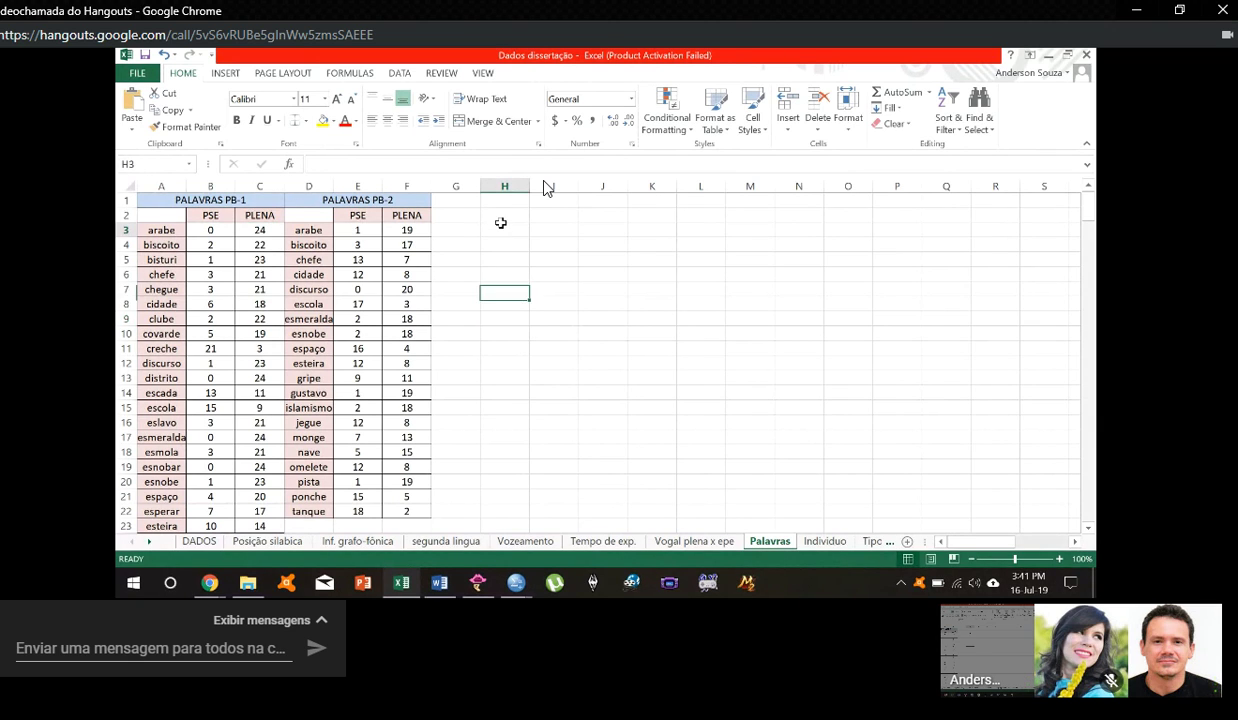
{"action": "type", "text": "s"}
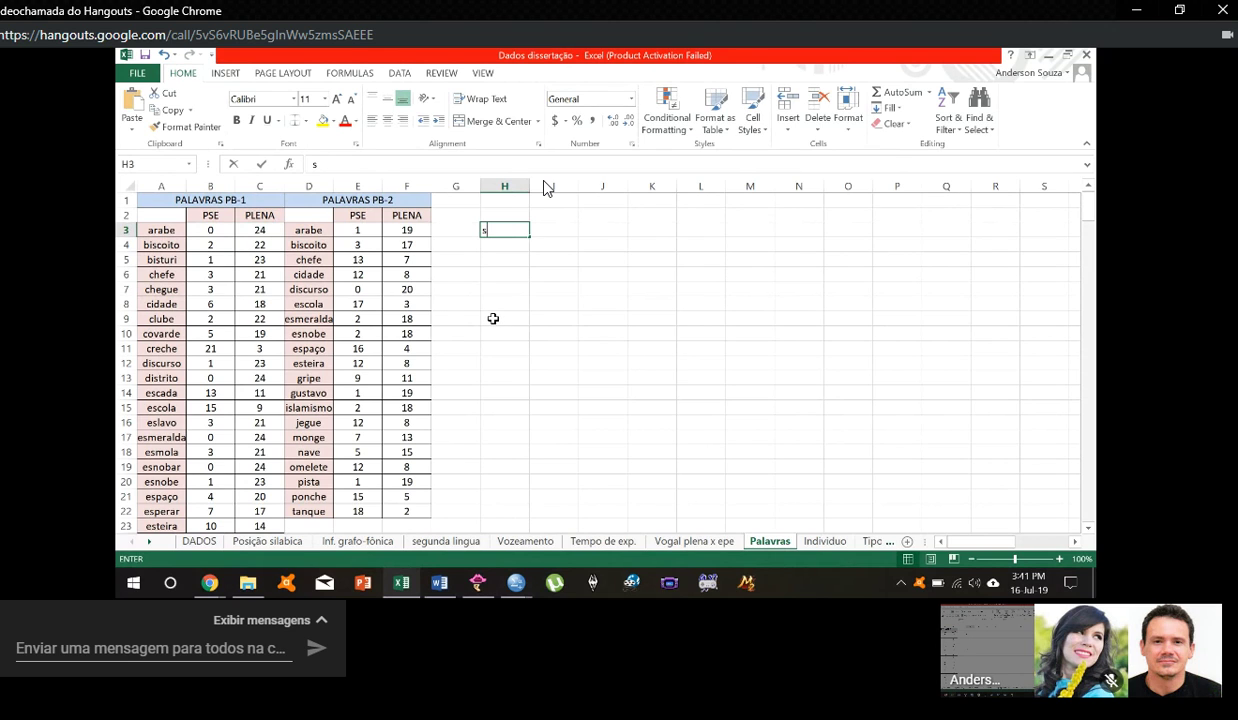
{"action": "type", "text": "em teste, so"}
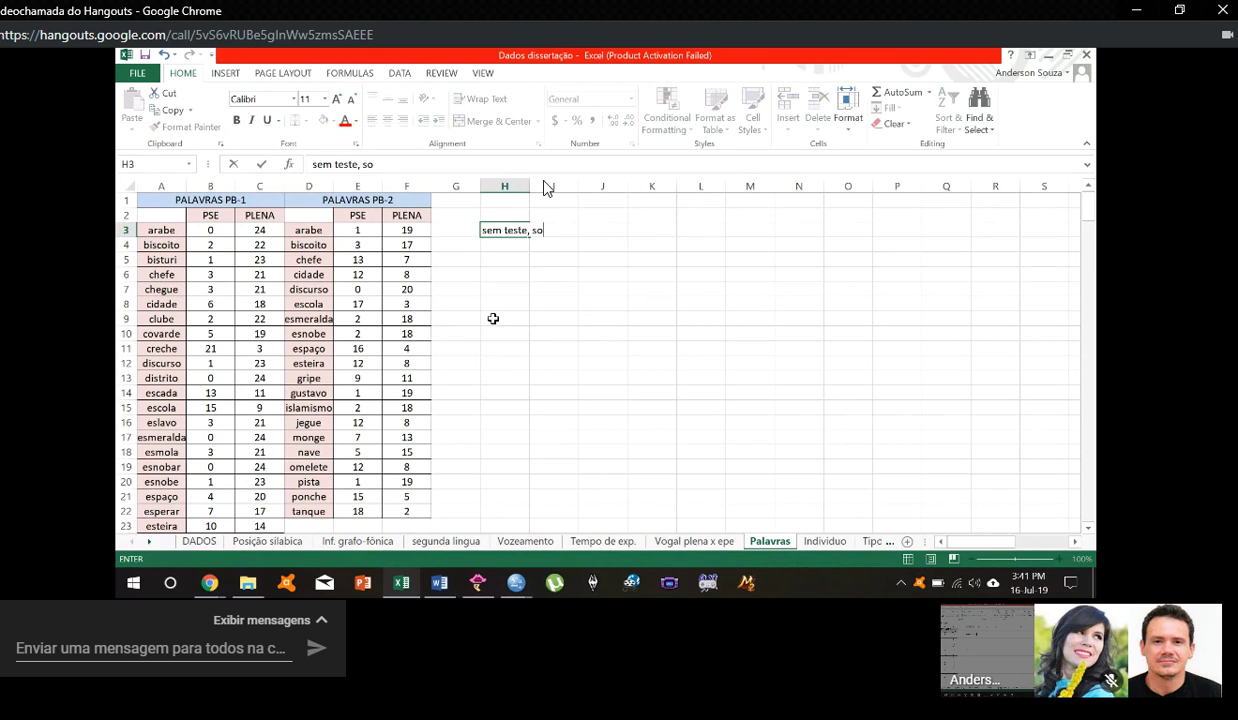
{"action": "type", "text": " grafio"}
{"action": "key", "text": "BackSpace"}
{"action": "type", "text": "co"}
{"action": "key", "text": "Return"}
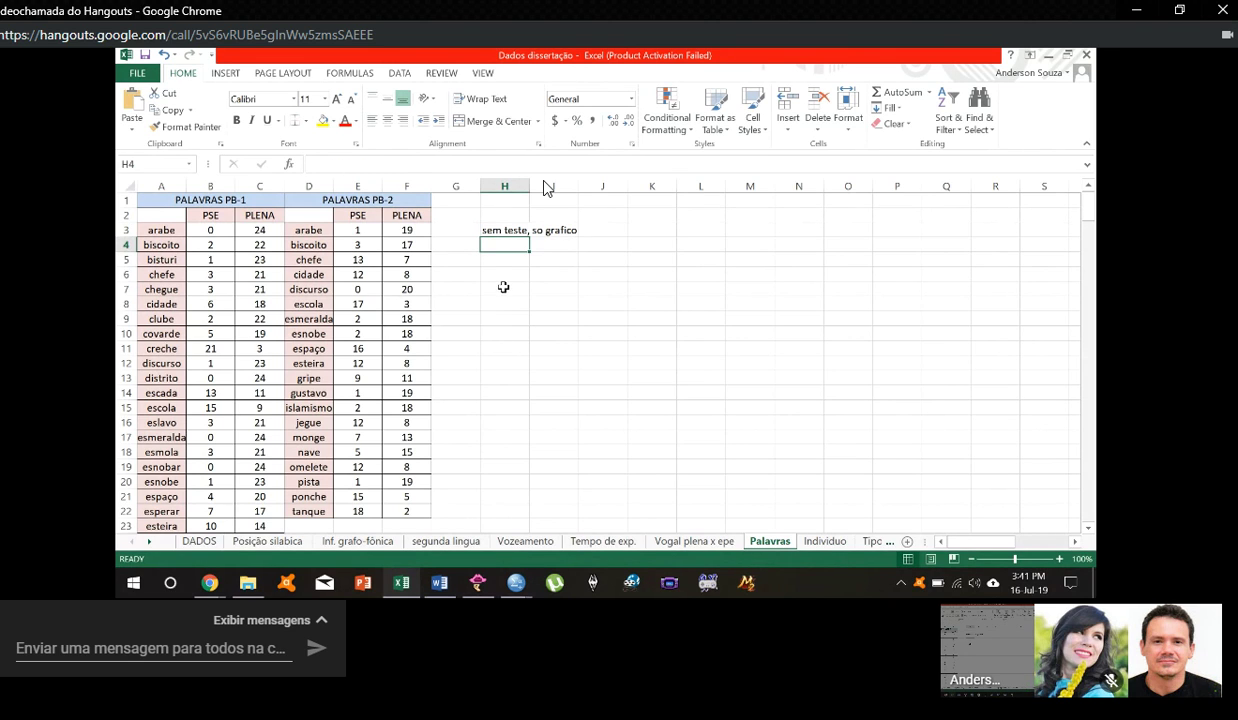
{"action": "type", "text": "analsie qualitativa"}
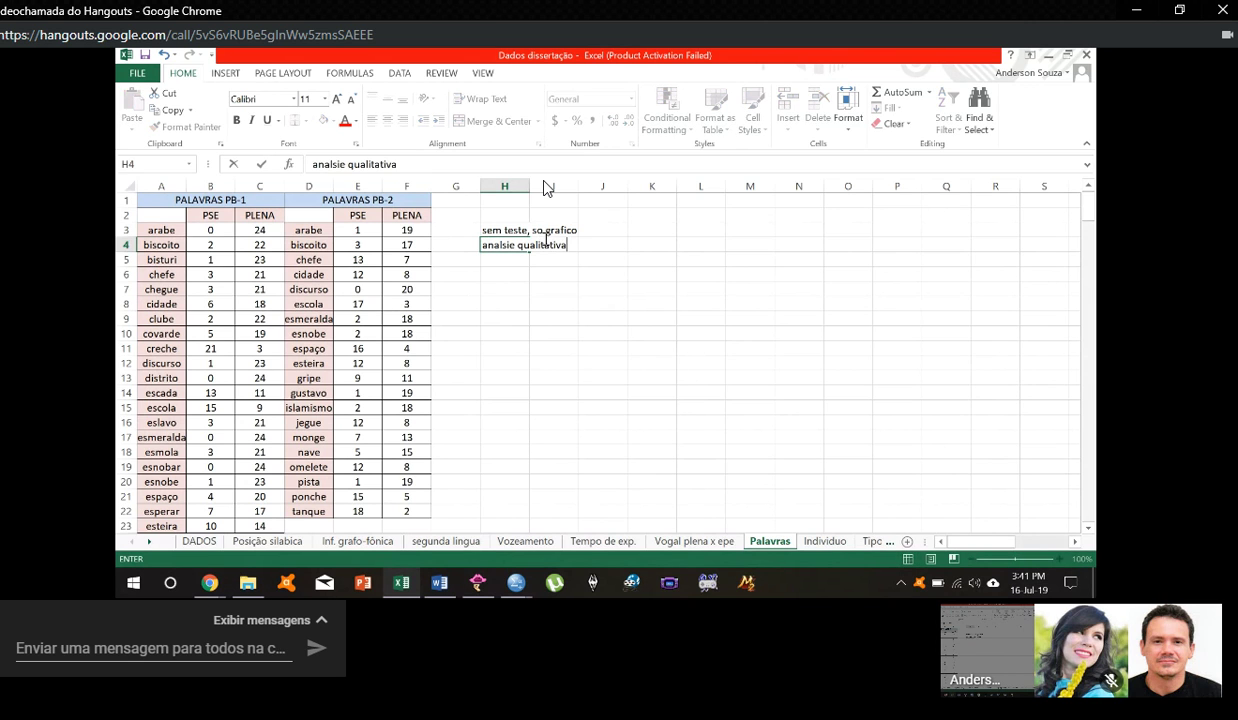
{"action": "key", "text": "Return"}
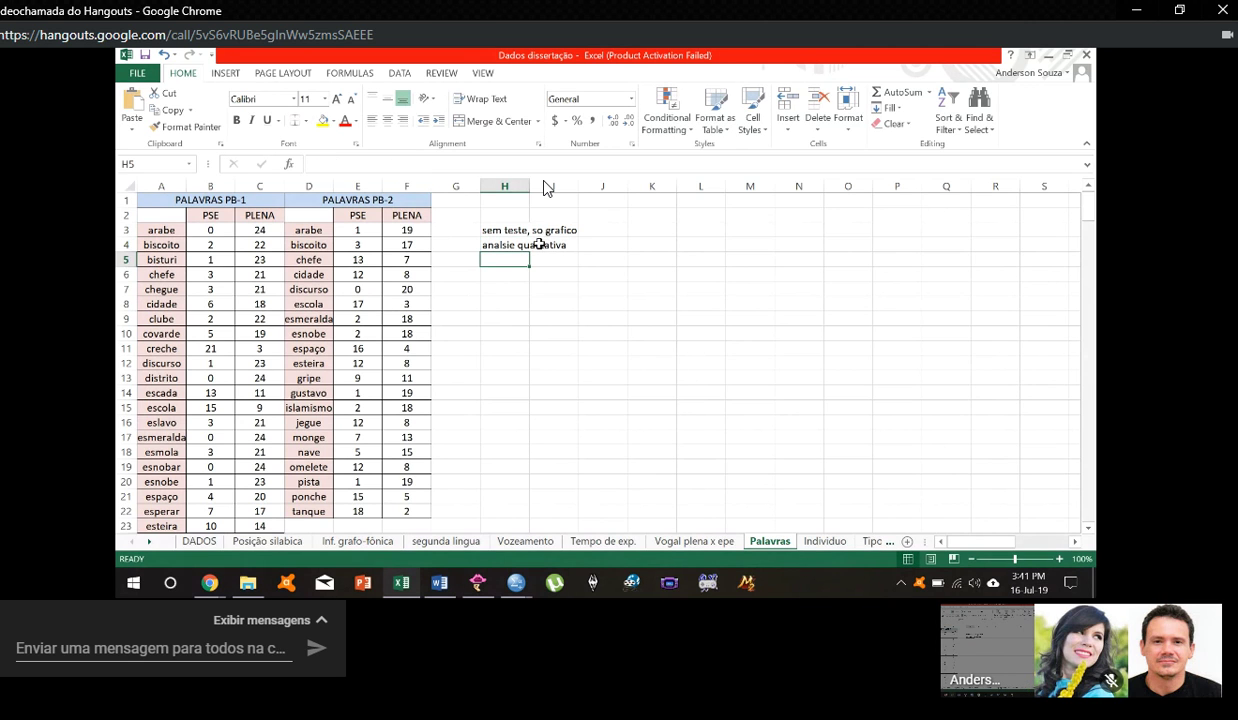
Step: Examine the PSA/EPE word tables, the EPE duration tables for IL2-1 and IL2-2, and their per-word duration charts
{"action": "scroll", "coordinate": [539, 244], "scroll_direction": "down", "scroll_amount": 15}
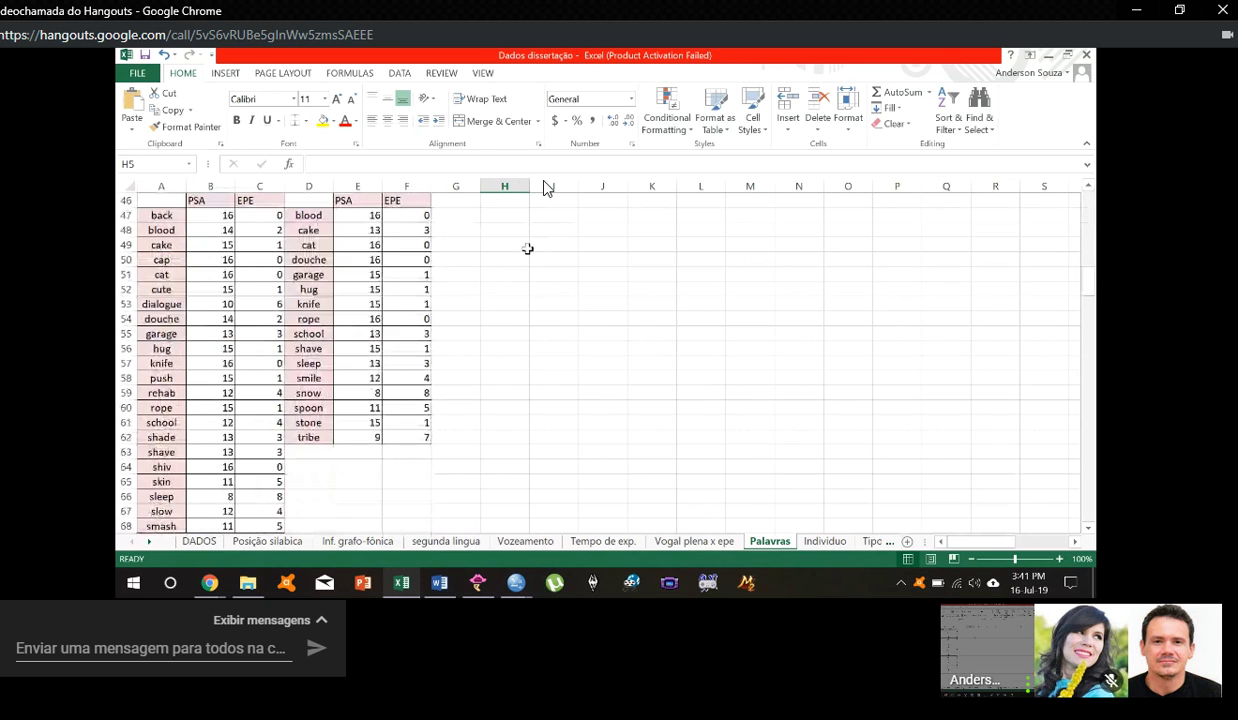
{"action": "scroll", "coordinate": [527, 248], "scroll_direction": "down", "scroll_amount": 5}
{"action": "scroll", "coordinate": [528, 248], "scroll_direction": "down", "scroll_amount": 1}
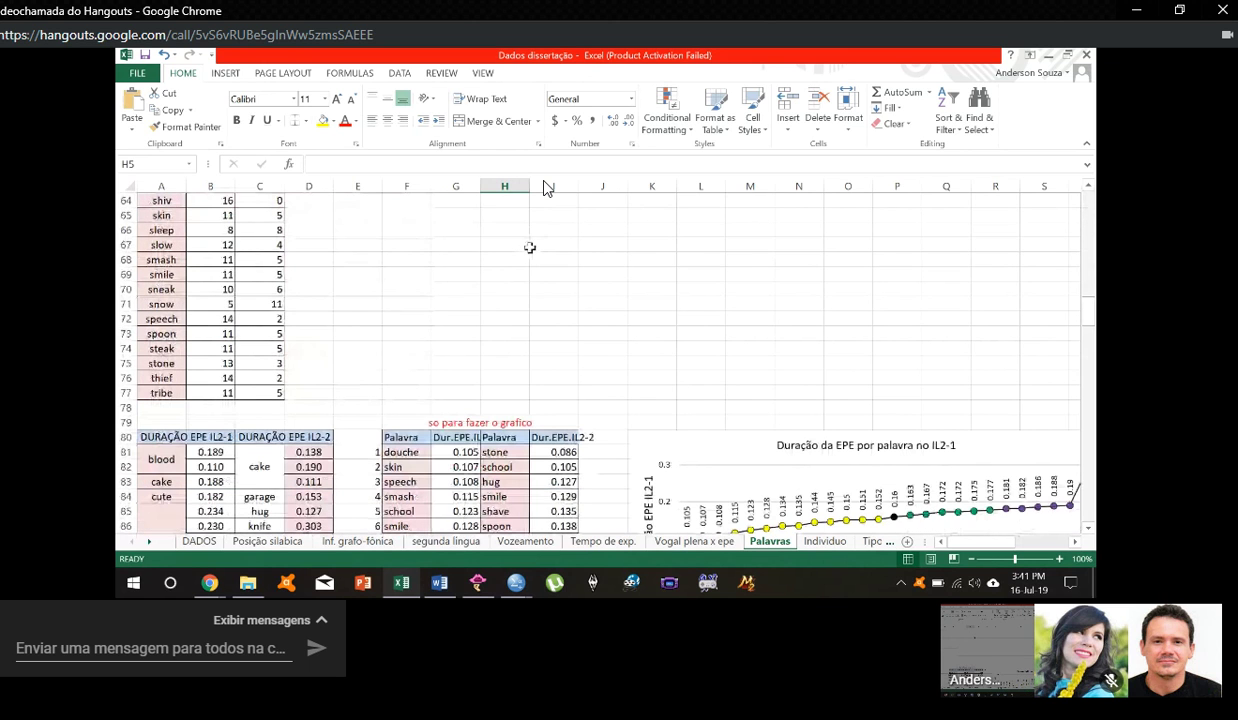
{"action": "scroll", "coordinate": [530, 247], "scroll_direction": "down", "scroll_amount": 1}
{"action": "scroll", "coordinate": [530, 247], "scroll_direction": "down", "scroll_amount": 3}
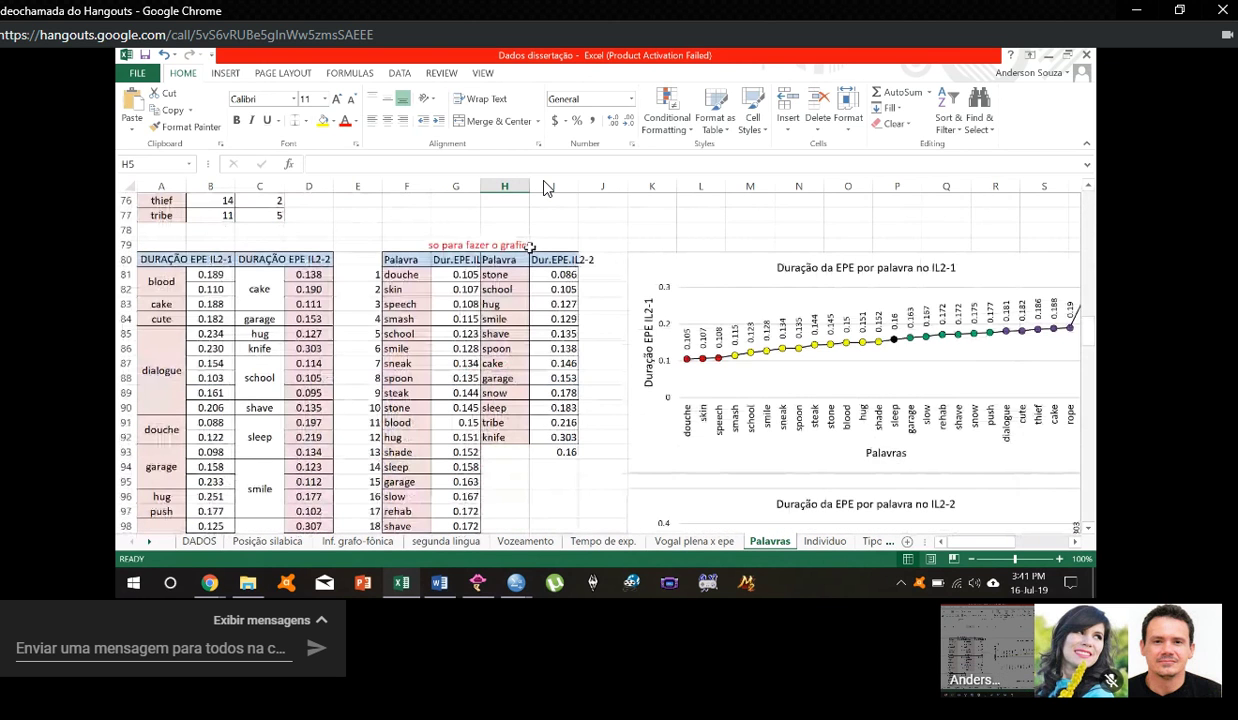
{"action": "scroll", "coordinate": [200, 225], "scroll_direction": "down", "scroll_amount": 1}
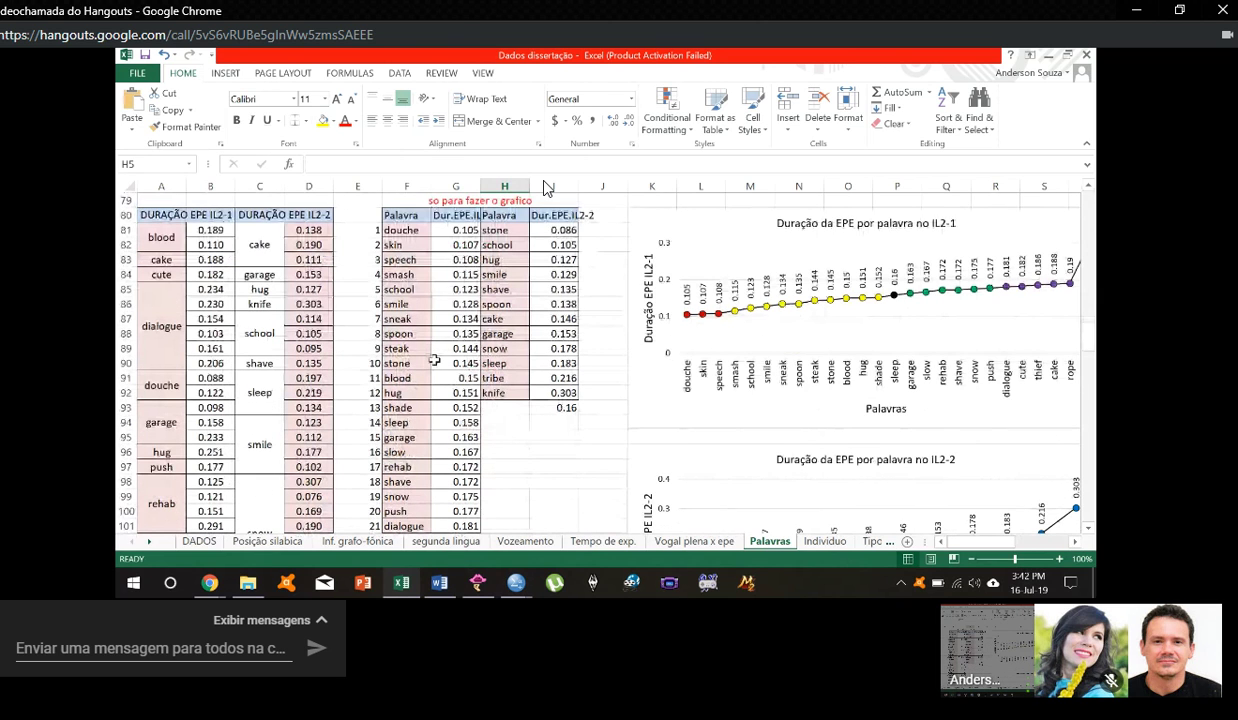
{"action": "scroll", "coordinate": [445, 373], "scroll_direction": "down", "scroll_amount": 20}
{"action": "scroll", "coordinate": [445, 373], "scroll_direction": "up", "scroll_amount": 14}
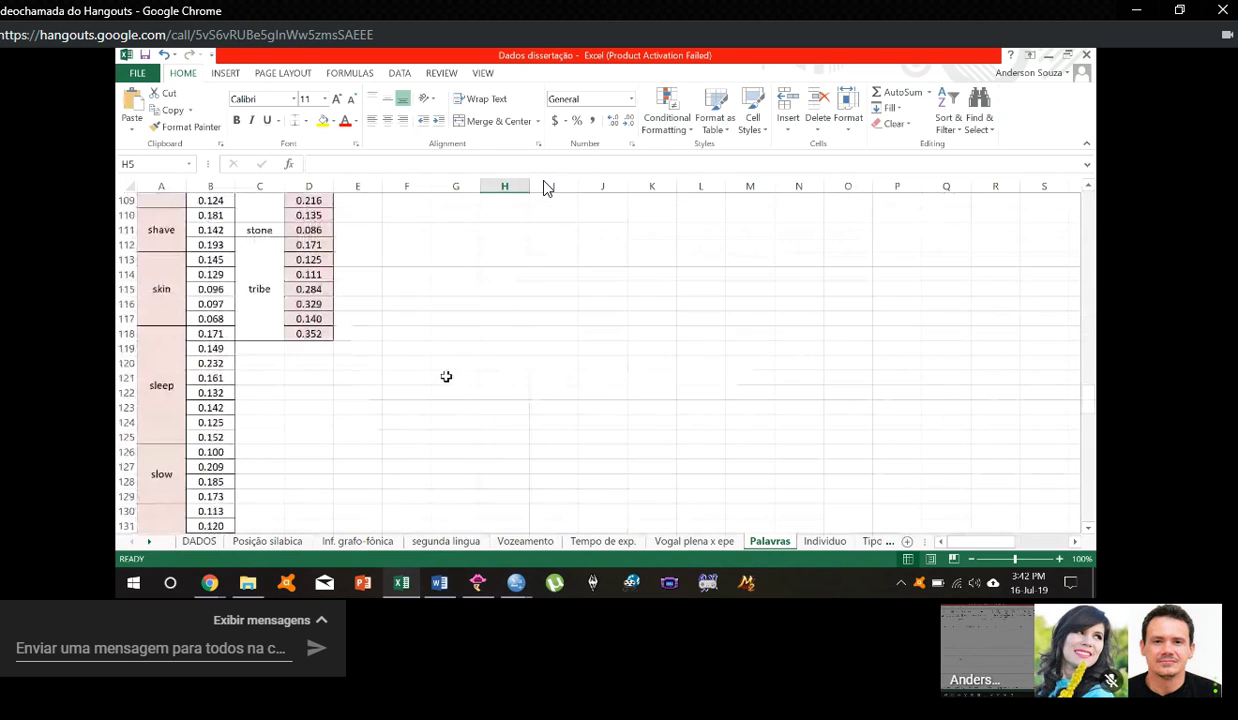
{"action": "scroll", "coordinate": [446, 376], "scroll_direction": "up", "scroll_amount": 4}
{"action": "scroll", "coordinate": [446, 376], "scroll_direction": "up", "scroll_amount": 6}
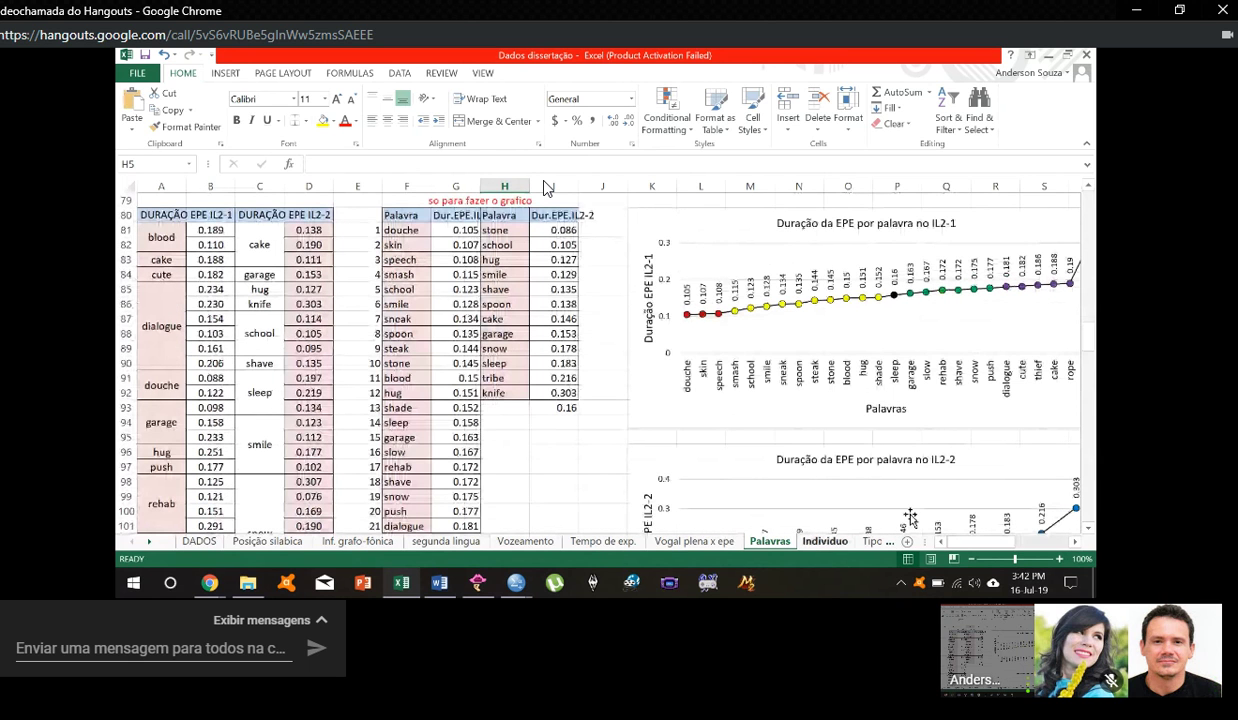
Step: Examine the Kruskal Wallis results for PALAVRAS x DURAÇÃO EPE IL2-1 and IL2-2 at the end of the sheet
{"action": "left_click_drag", "start_coordinate": [978, 542], "coordinate": [993, 552]}
{"action": "scroll", "coordinate": [545, 188], "scroll_direction": "down", "scroll_amount": 20}
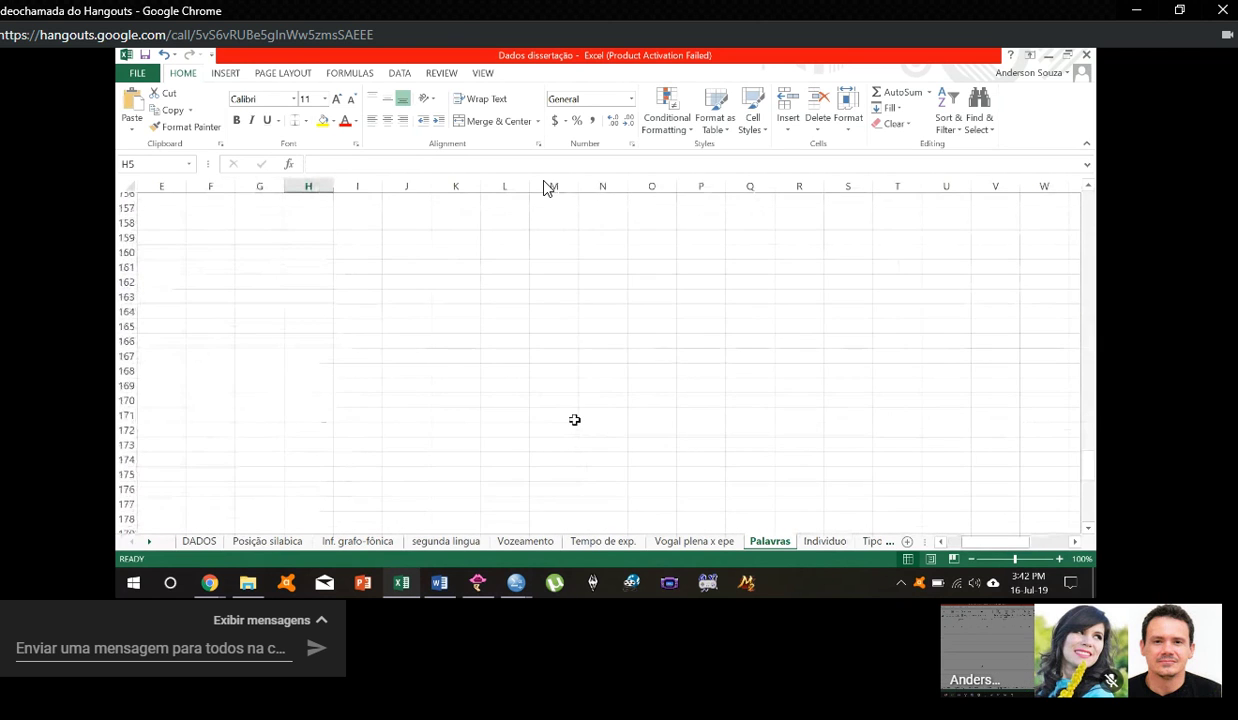
{"action": "scroll", "coordinate": [545, 188], "scroll_direction": "left", "scroll_amount": 2}
{"action": "scroll", "coordinate": [545, 188], "scroll_direction": "down", "scroll_amount": 12}
{"action": "scroll", "coordinate": [306, 387], "scroll_direction": "up", "scroll_amount": 3}
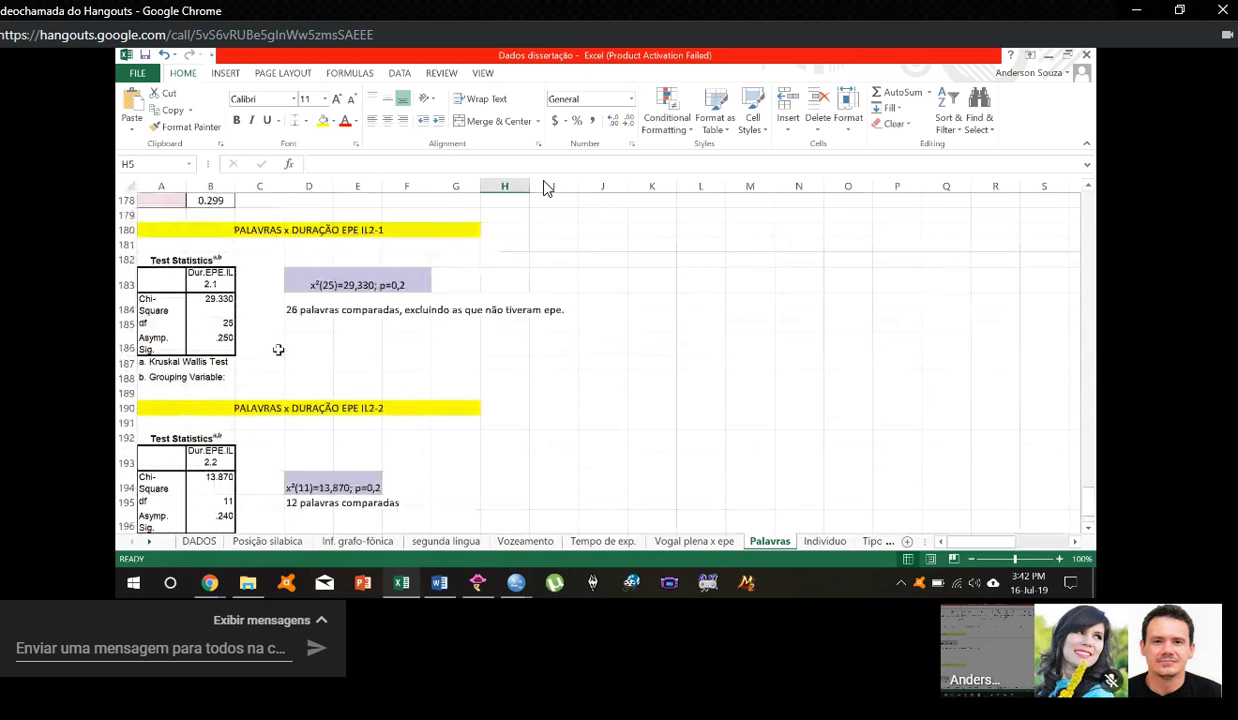
{"action": "left_click", "coordinate": [360, 228]}
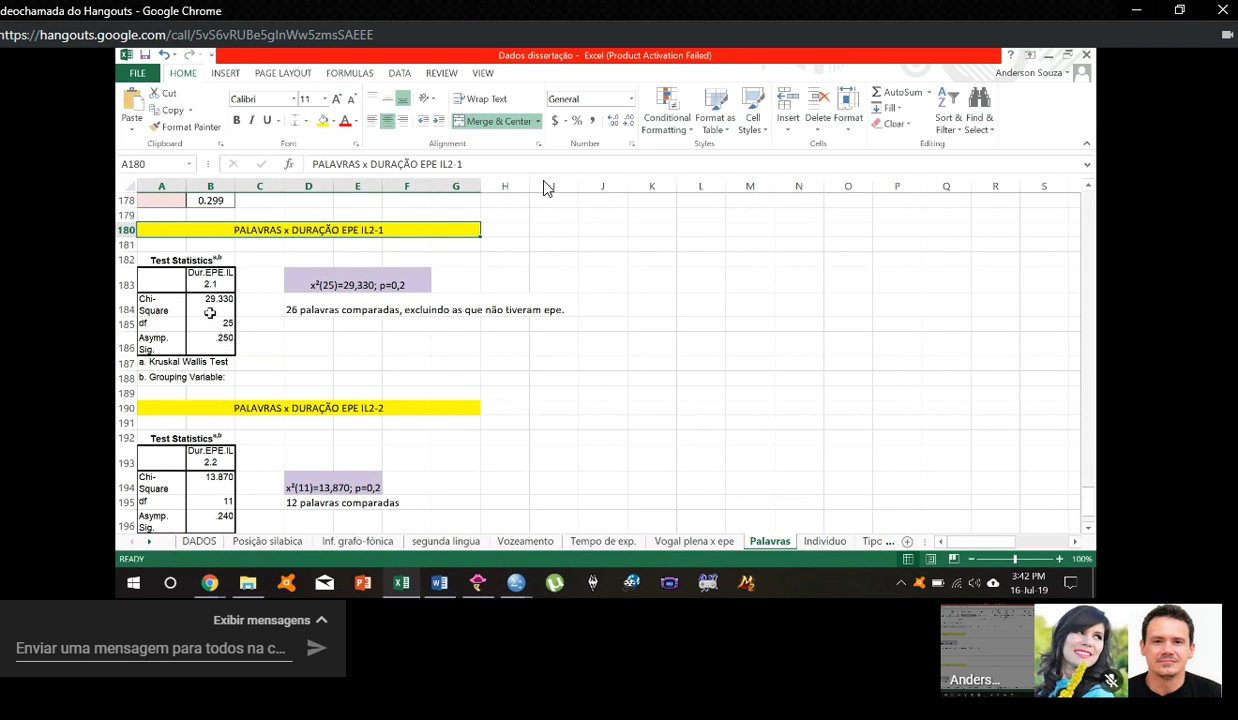
{"action": "left_click", "coordinate": [374, 286]}
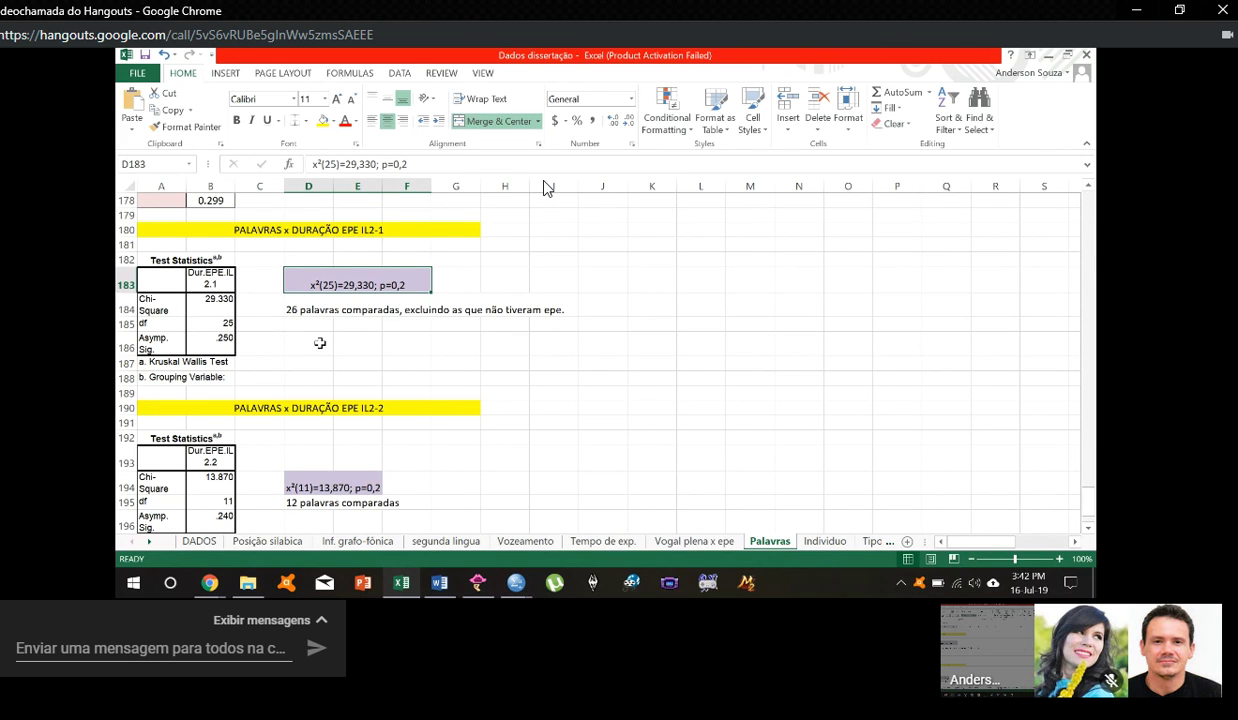
Step: Set the p value in the IL2-1 chi-square result in cell D183 to 0,3
{"action": "scroll", "coordinate": [306, 318], "scroll_direction": "down", "scroll_amount": 1}
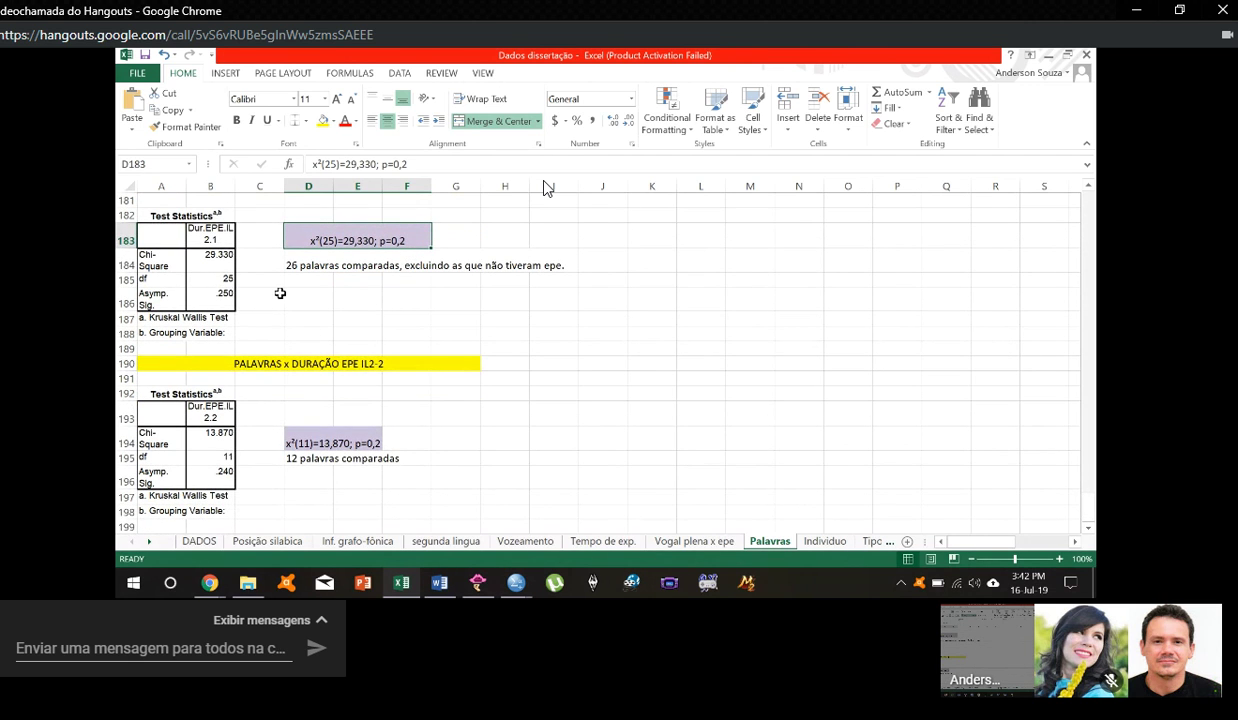
{"action": "double_click", "coordinate": [350, 245]}
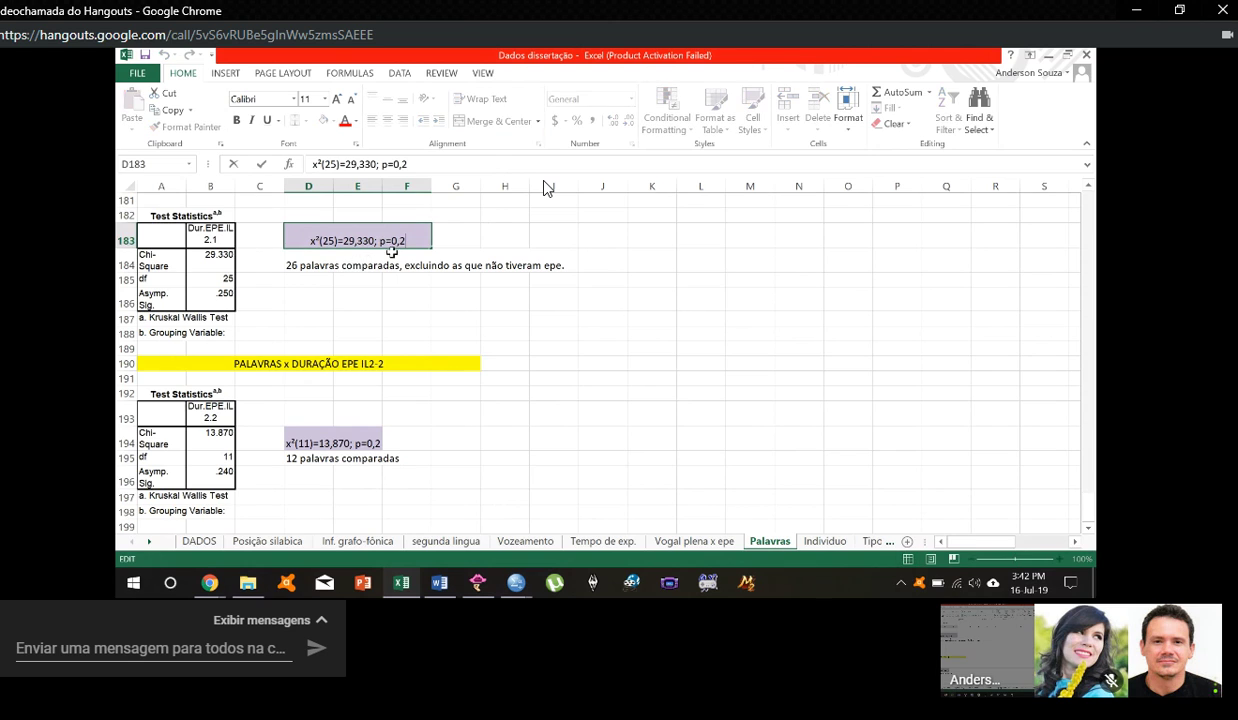
{"action": "key", "text": "BackSpace"}
{"action": "type", "text": "3"}
{"action": "key", "text": "Return"}
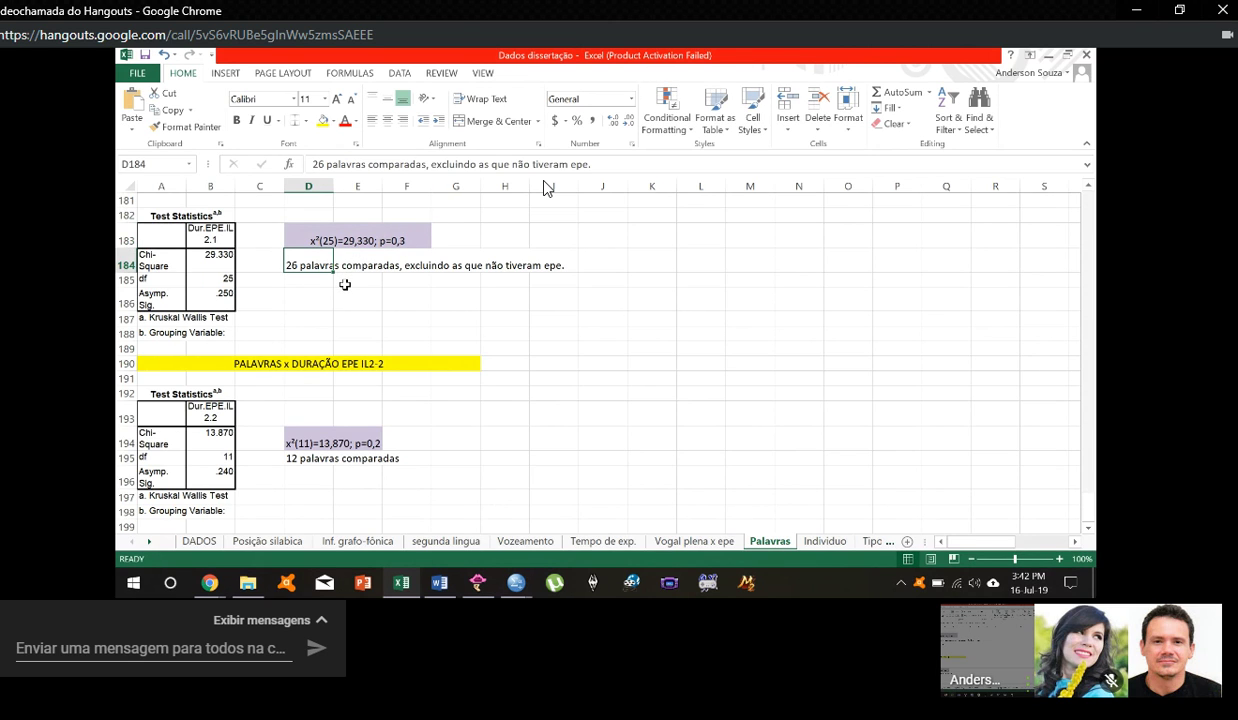
Step: Set the p value to 0,25 in the IL2-1 result (D183) and to 0,24 in the IL2-2 result (D194)
{"action": "left_click", "coordinate": [318, 364]}
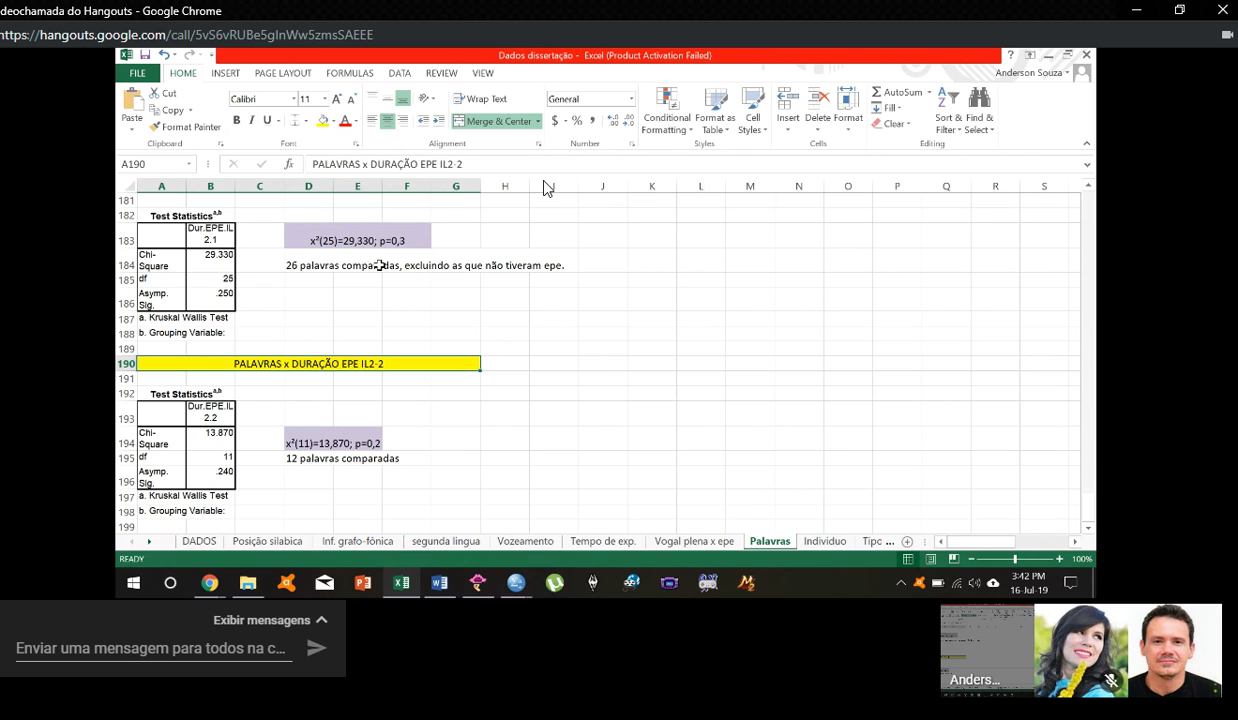
{"action": "double_click", "coordinate": [411, 241]}
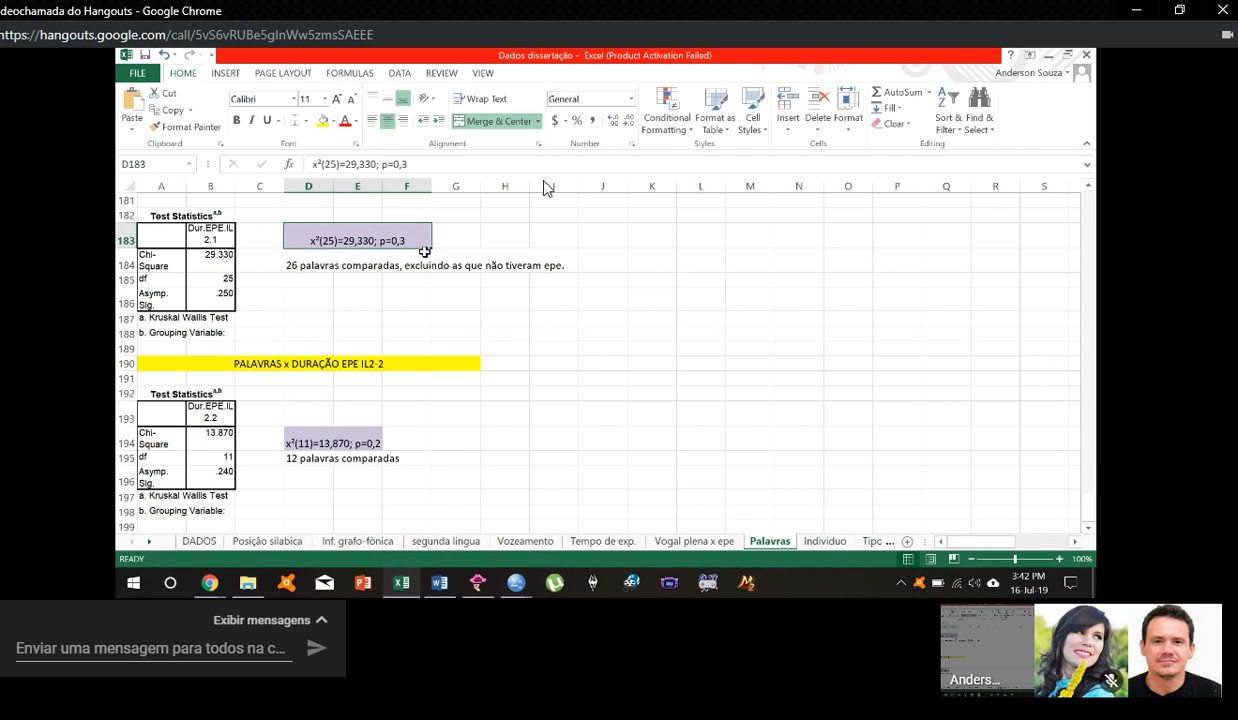
{"action": "key", "text": "BackSpace"}
{"action": "type", "text": "25"}
{"action": "key", "text": "Return"}
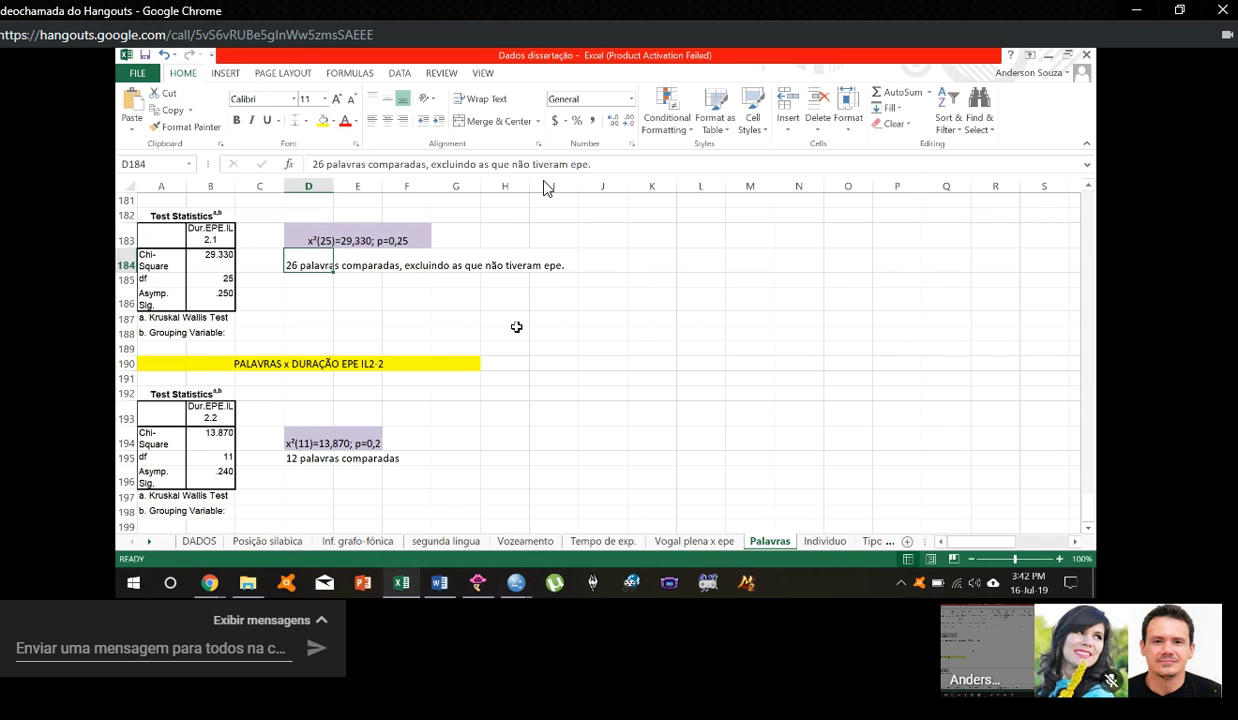
{"action": "double_click", "coordinate": [369, 443]}
{"action": "type", "text": "4"}
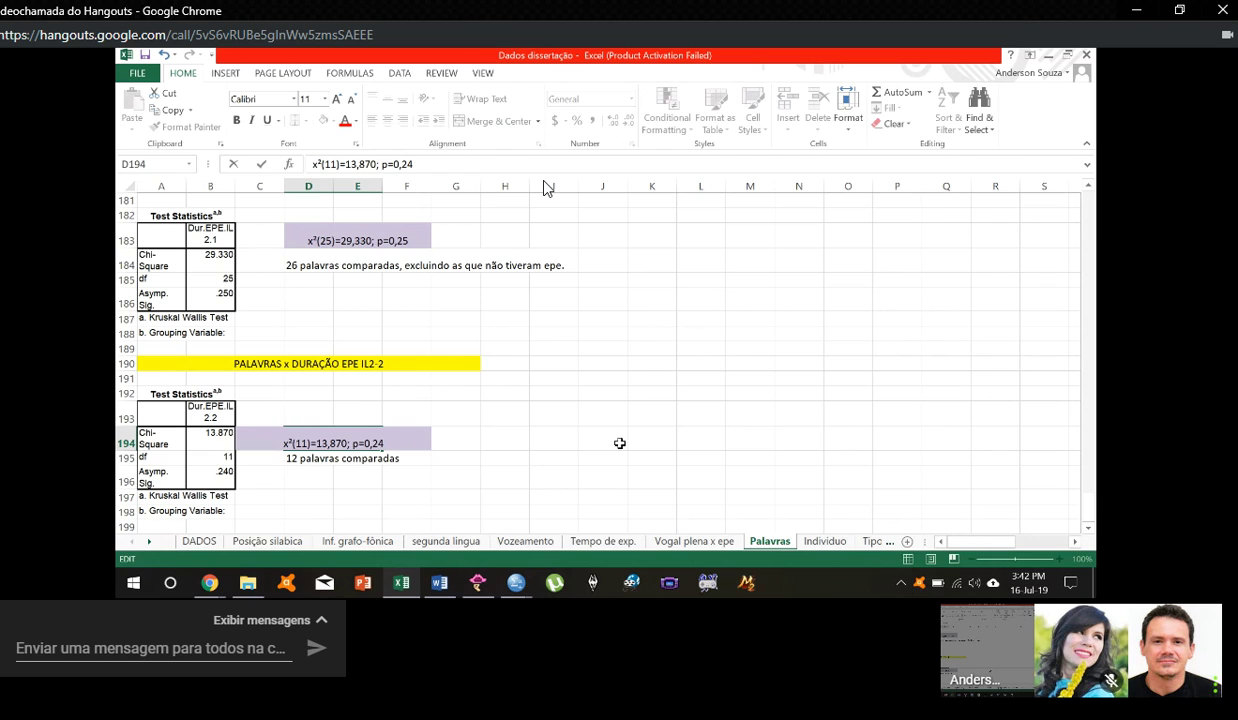
{"action": "key", "text": "Return"}
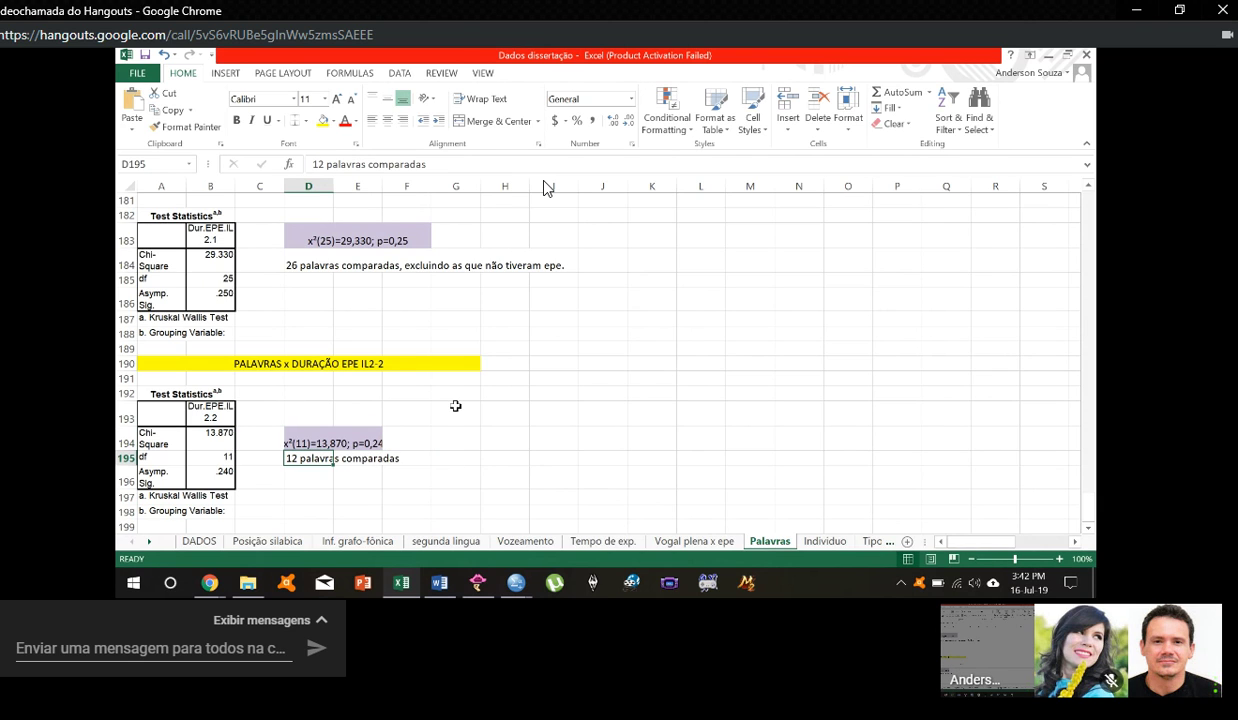
Step: Shorten the chi-square values to two decimals: 29,33 in the IL2-1 result and 13,87 in the IL2-2 result
{"action": "double_click", "coordinate": [363, 240]}
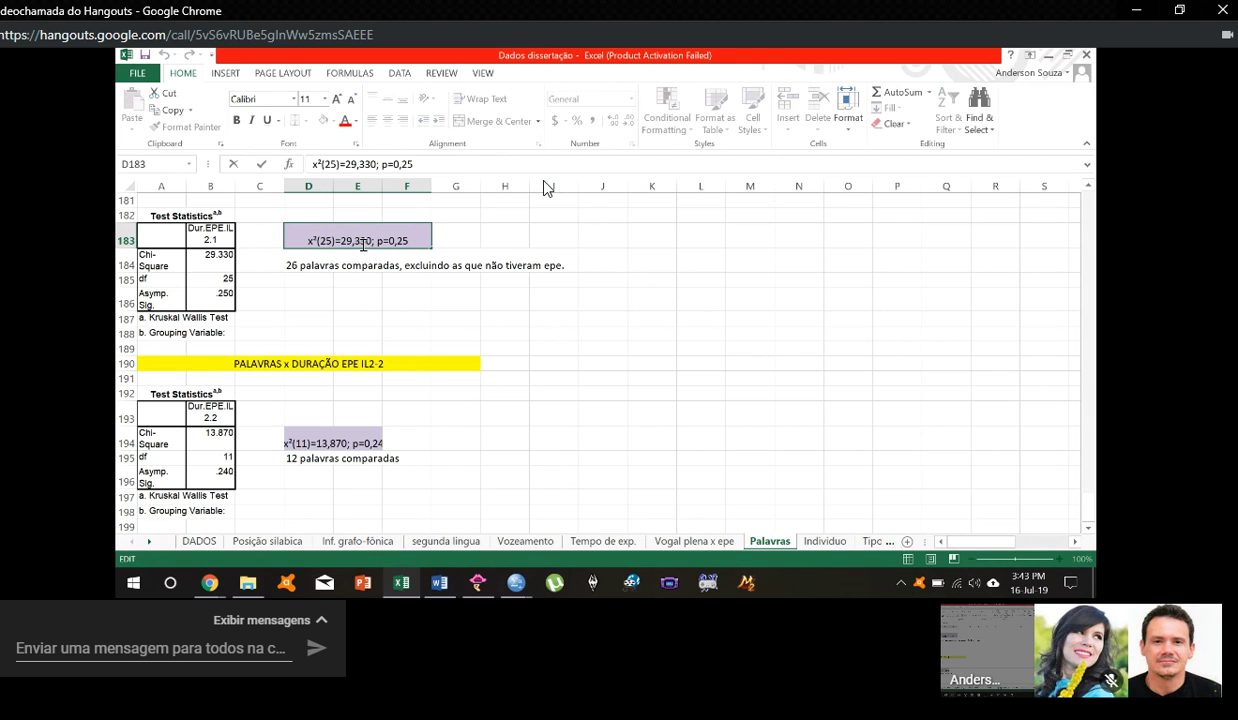
{"action": "left_click", "coordinate": [368, 243]}
{"action": "key", "text": "BackSpace"}
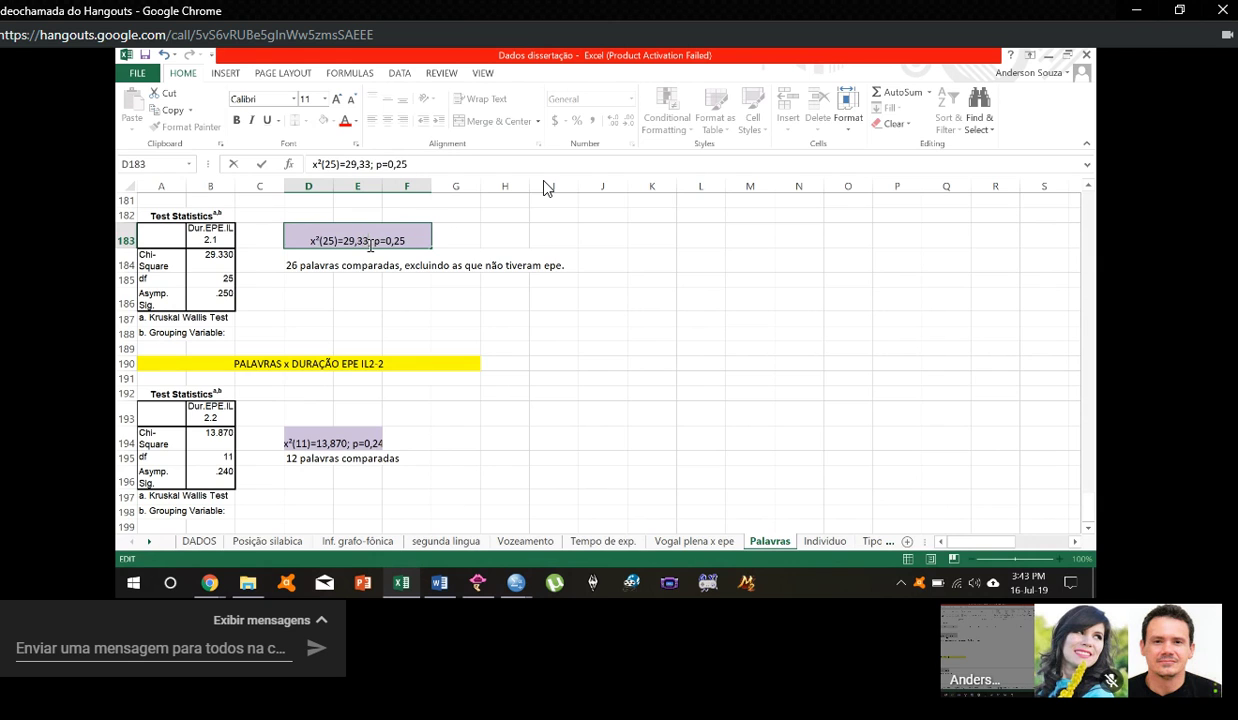
{"action": "key", "text": "Return"}
{"action": "double_click", "coordinate": [340, 443]}
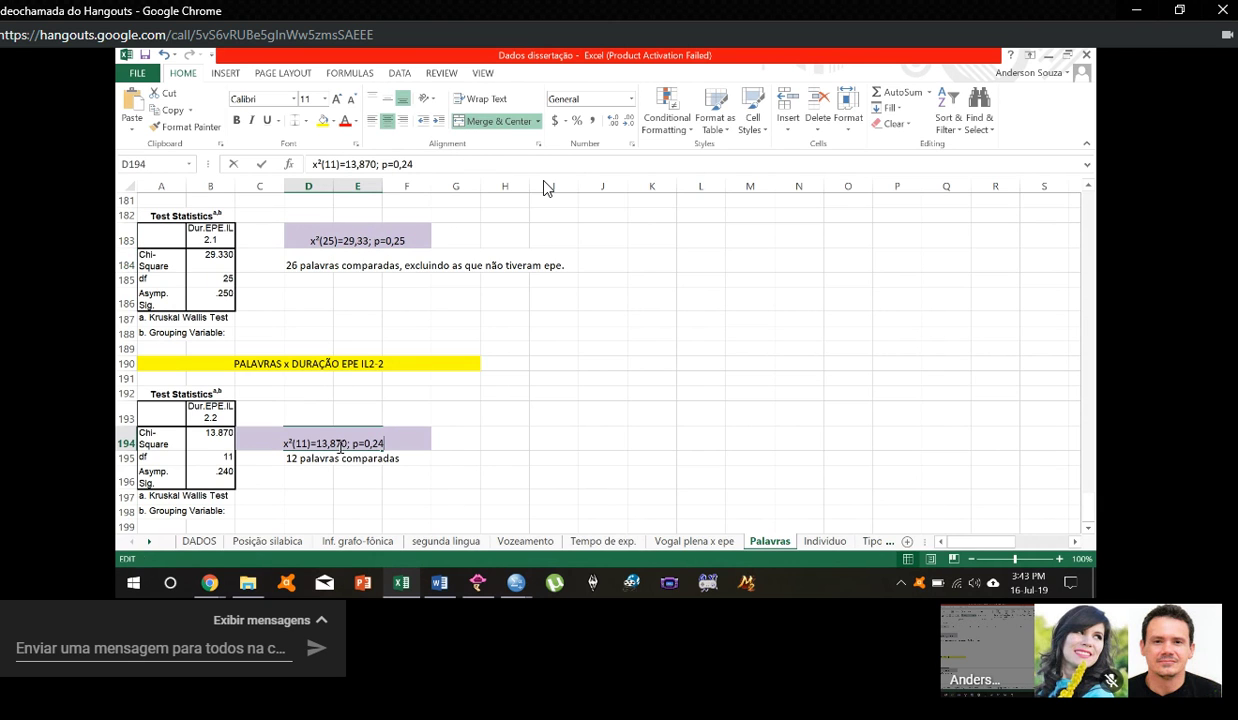
{"action": "key", "text": "BackSpace"}
{"action": "key", "text": "Return"}
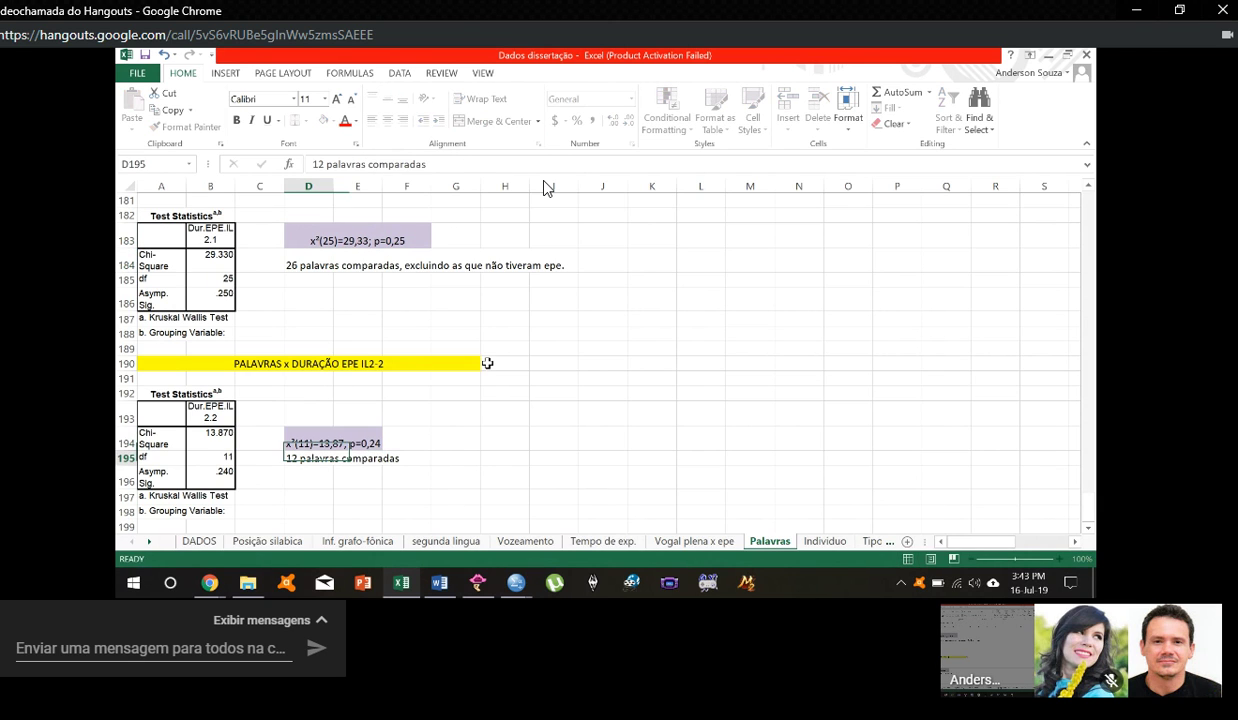
{"action": "left_click", "coordinate": [478, 436]}
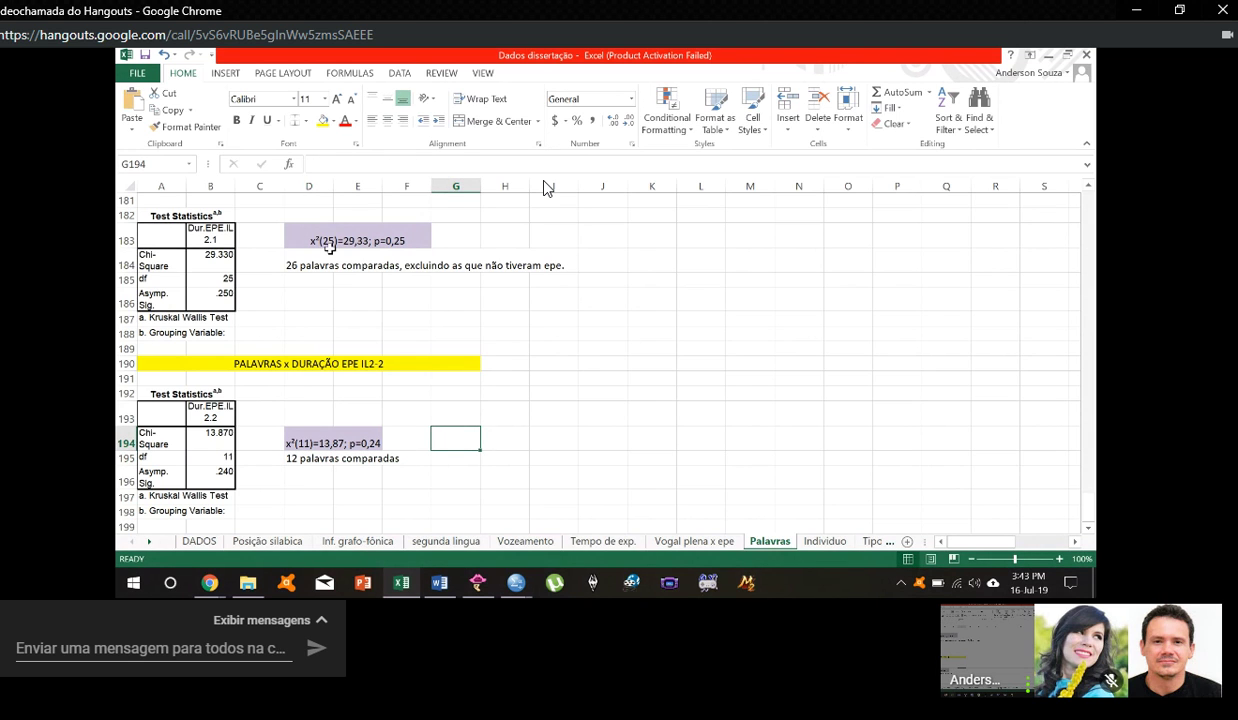
{"action": "scroll", "coordinate": [288, 322], "scroll_direction": "up", "scroll_amount": 2}
{"action": "scroll", "coordinate": [288, 322], "scroll_direction": "up", "scroll_amount": 1}
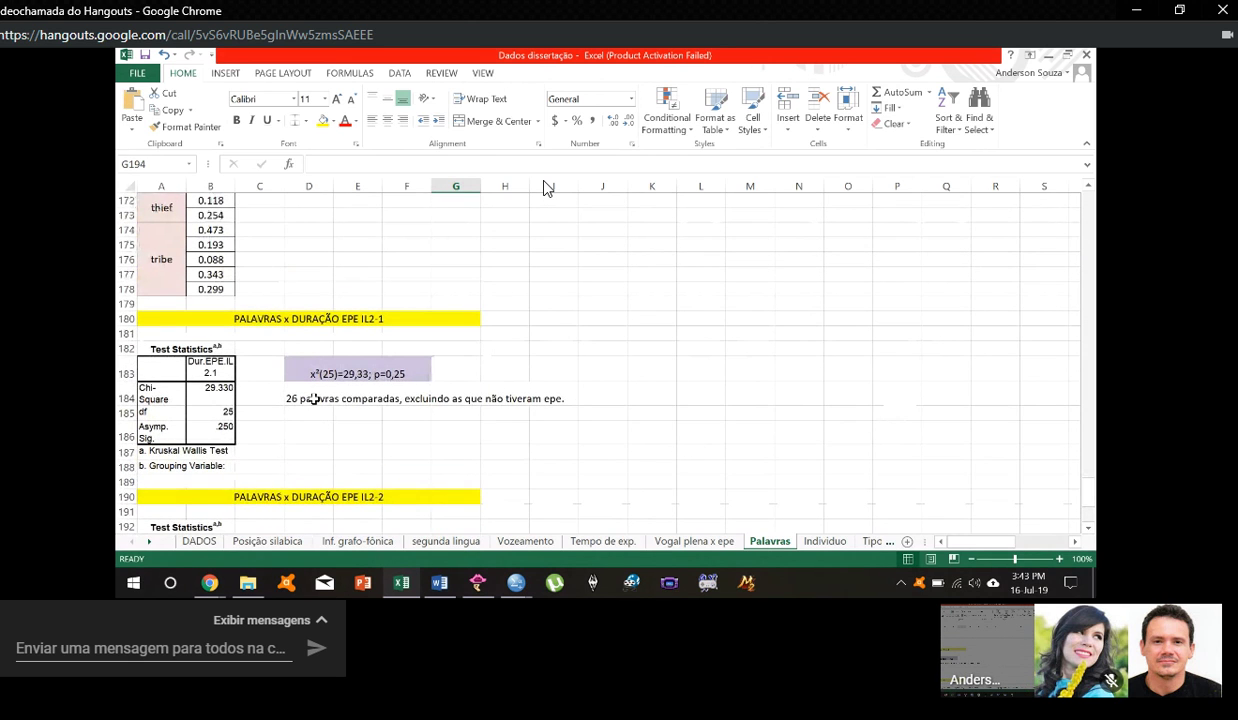
{"action": "scroll", "coordinate": [314, 399], "scroll_direction": "down", "scroll_amount": 2}
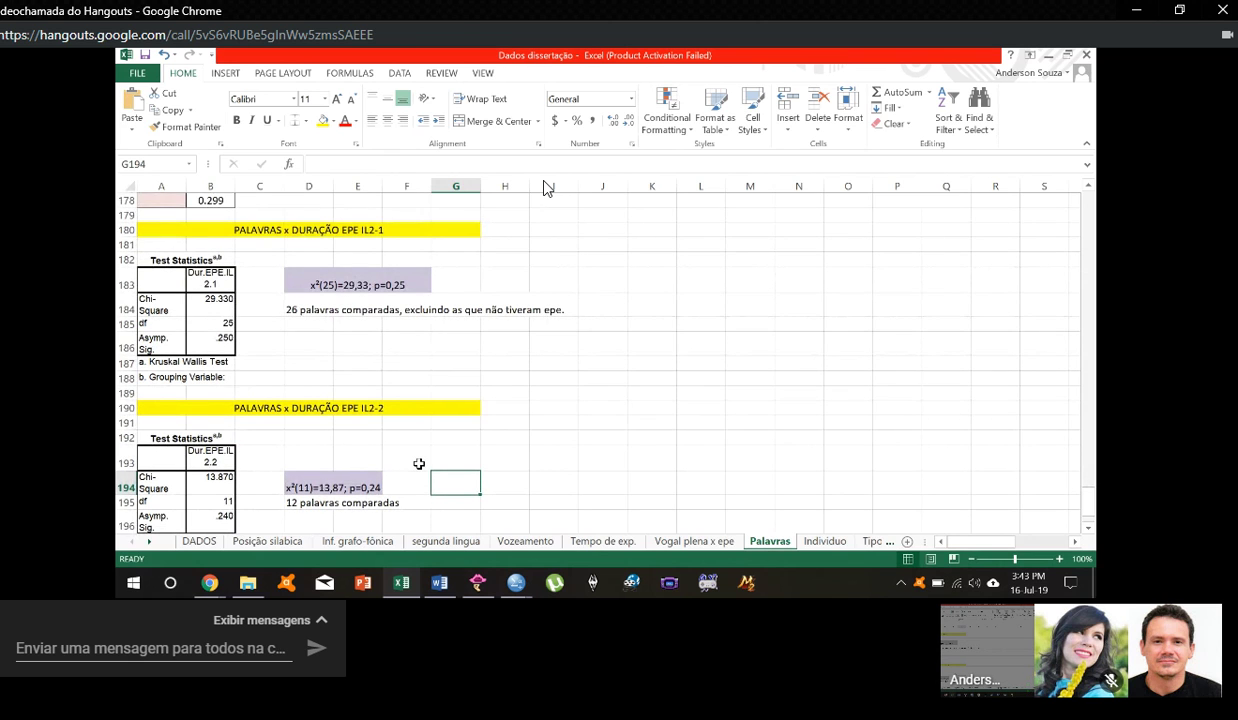
Step: Review the word duration data and the IL2-2 duration chart above the Kruskal Wallis results on the Palavras sheet
{"action": "scroll", "coordinate": [415, 463], "scroll_direction": "up", "scroll_amount": 1}
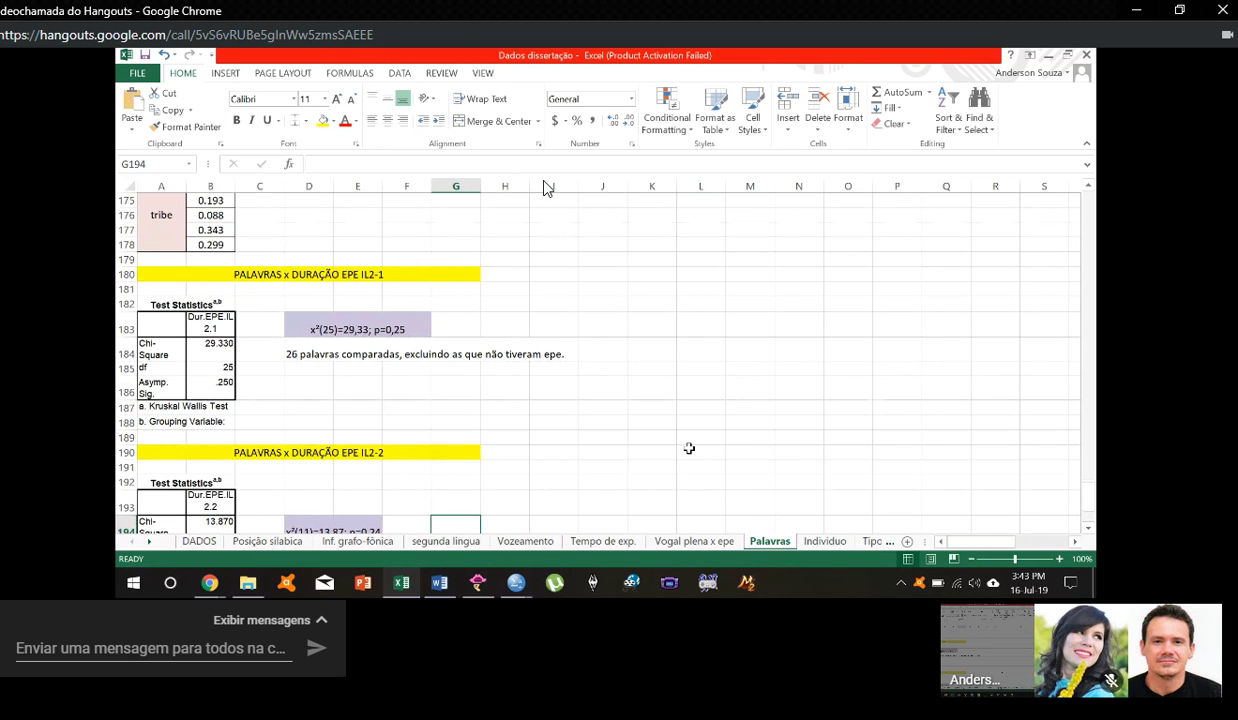
{"action": "scroll", "coordinate": [689, 448], "scroll_direction": "up", "scroll_amount": 20}
{"action": "scroll", "coordinate": [689, 450], "scroll_direction": "up", "scroll_amount": 6}
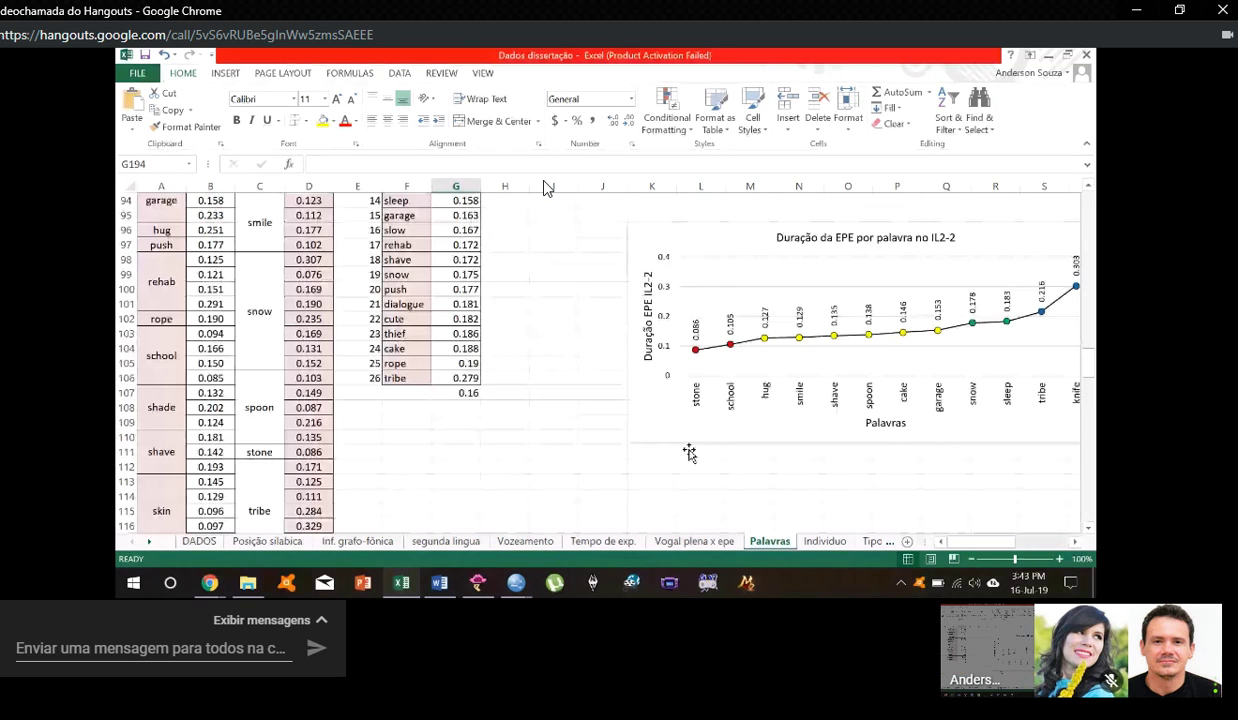
{"action": "scroll", "coordinate": [689, 450], "scroll_direction": "down", "scroll_amount": 20}
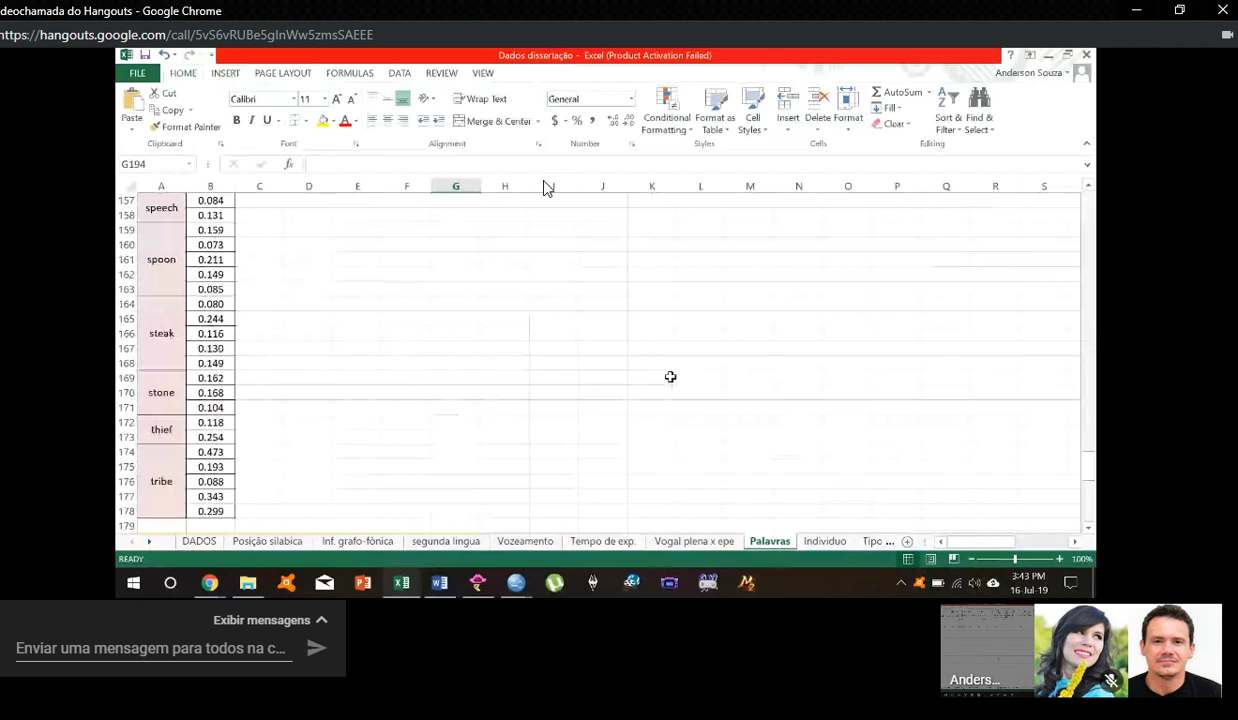
{"action": "scroll", "coordinate": [670, 376], "scroll_direction": "down", "scroll_amount": 2}
{"action": "left_click_drag", "start_coordinate": [210, 229], "coordinate": [228, 422]}
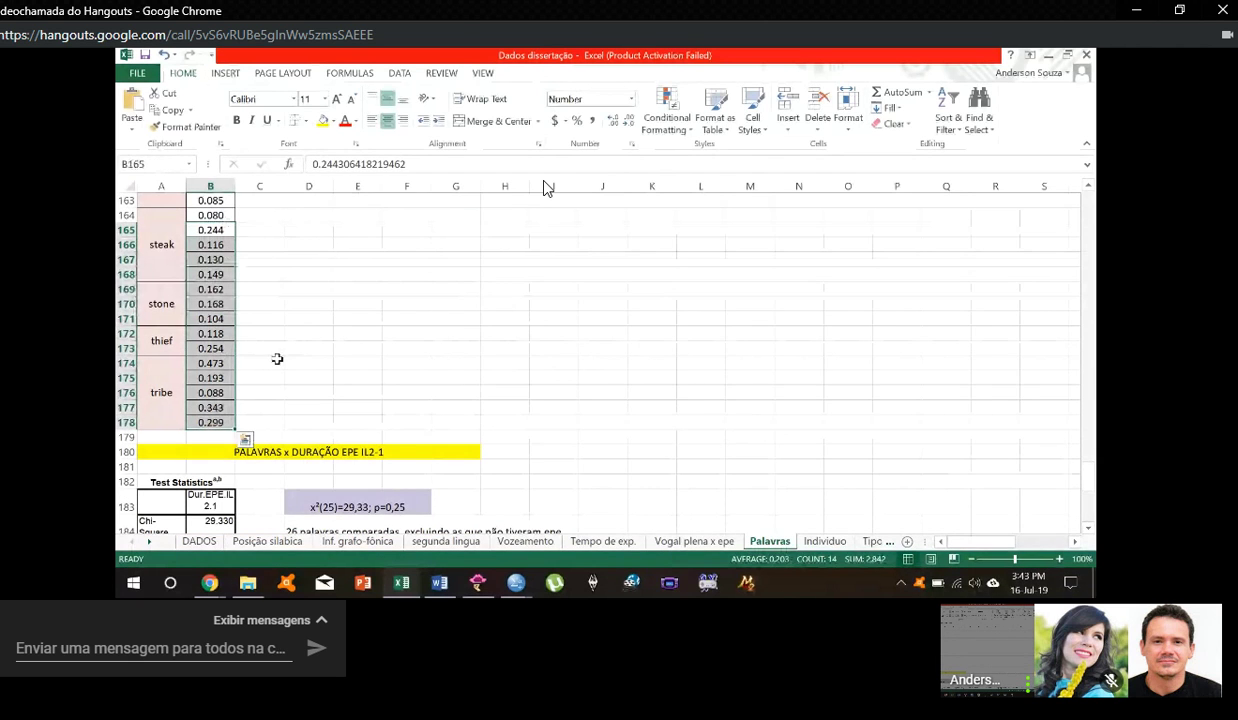
{"action": "left_click_drag", "start_coordinate": [1092, 488], "coordinate": [1090, 252]}
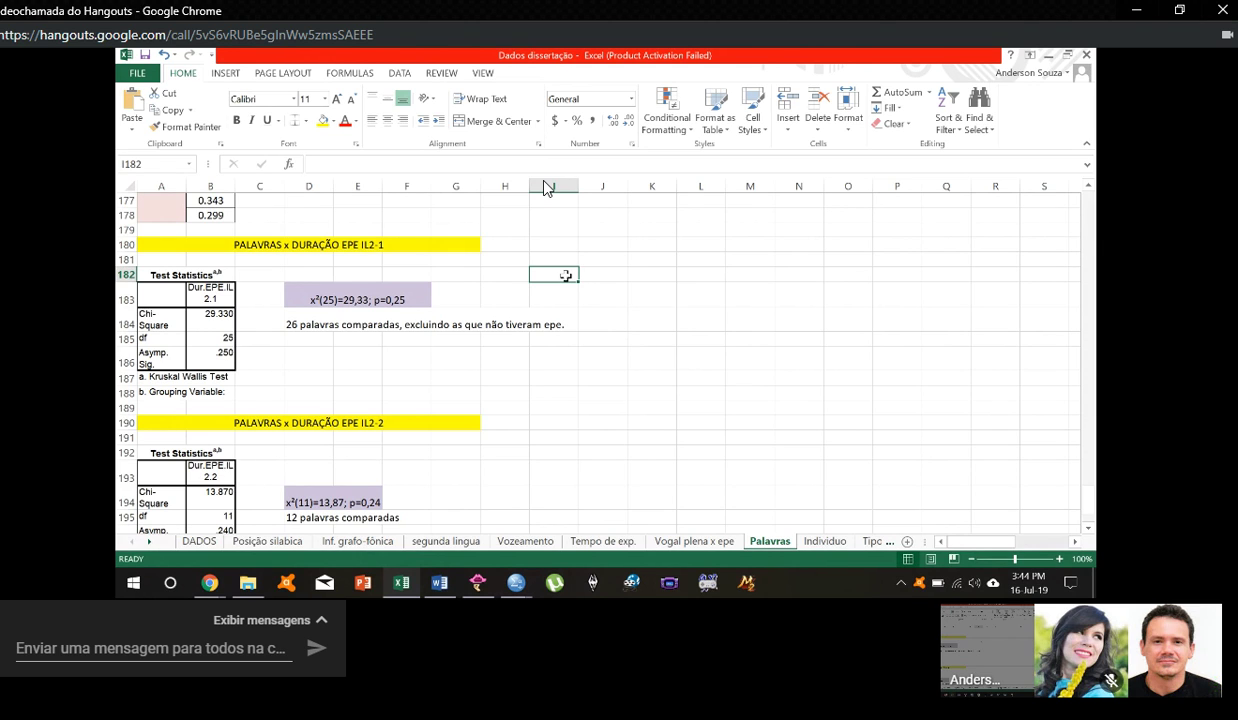
Step: Add the note "pareado" in red in I182 beside the IL2-1 result and copy it to I192 beside the IL2-2 result
{"action": "type", "text": "pareado"}
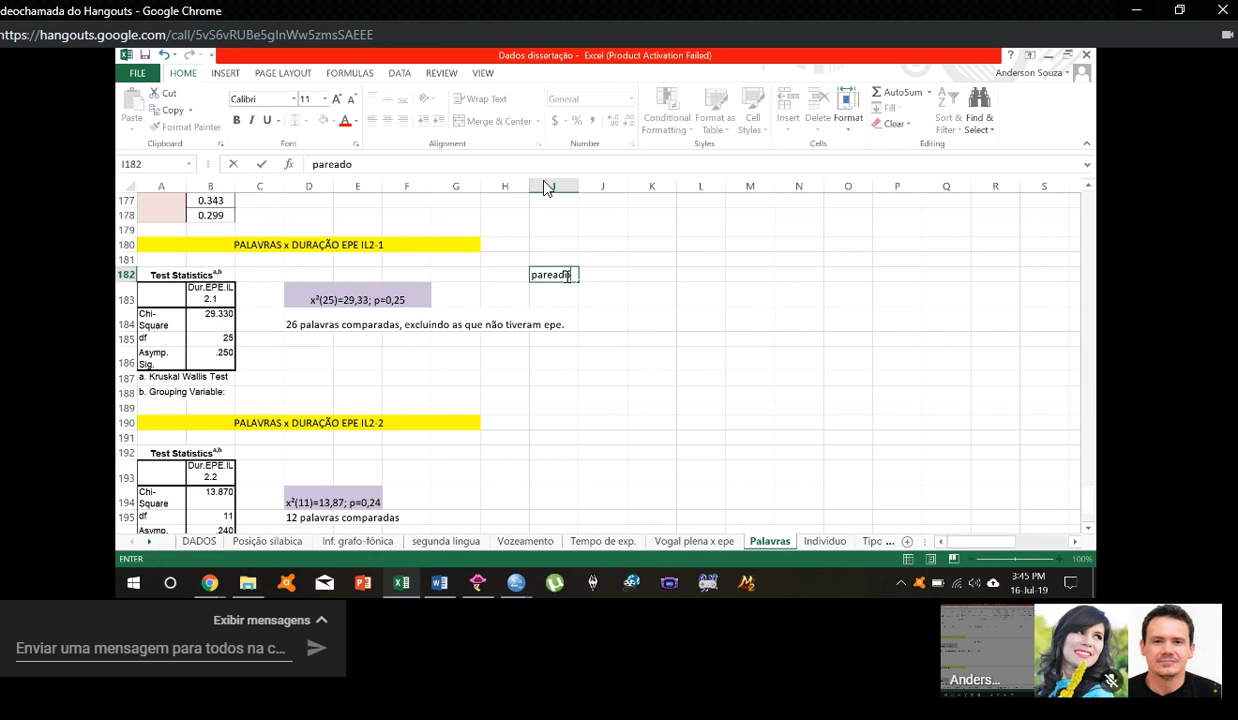
{"action": "key", "text": "Return"}
{"action": "left_click", "coordinate": [560, 274]}
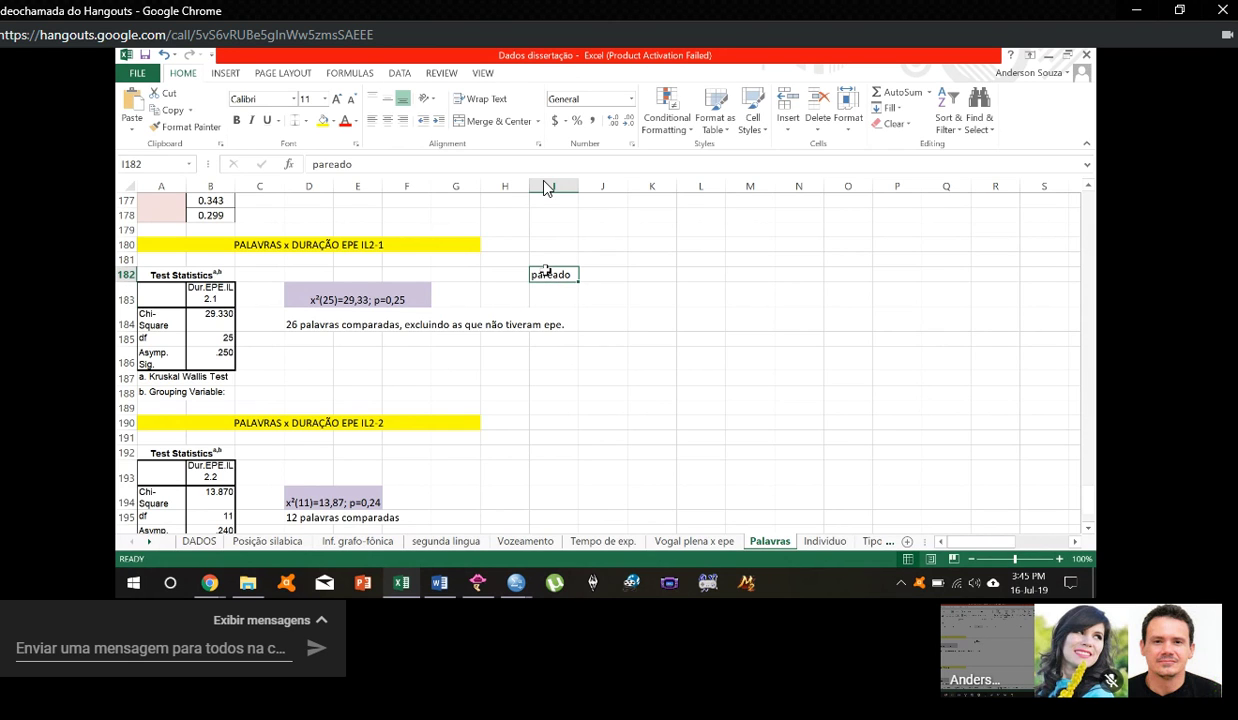
{"action": "key", "text": "ctrl+c"}
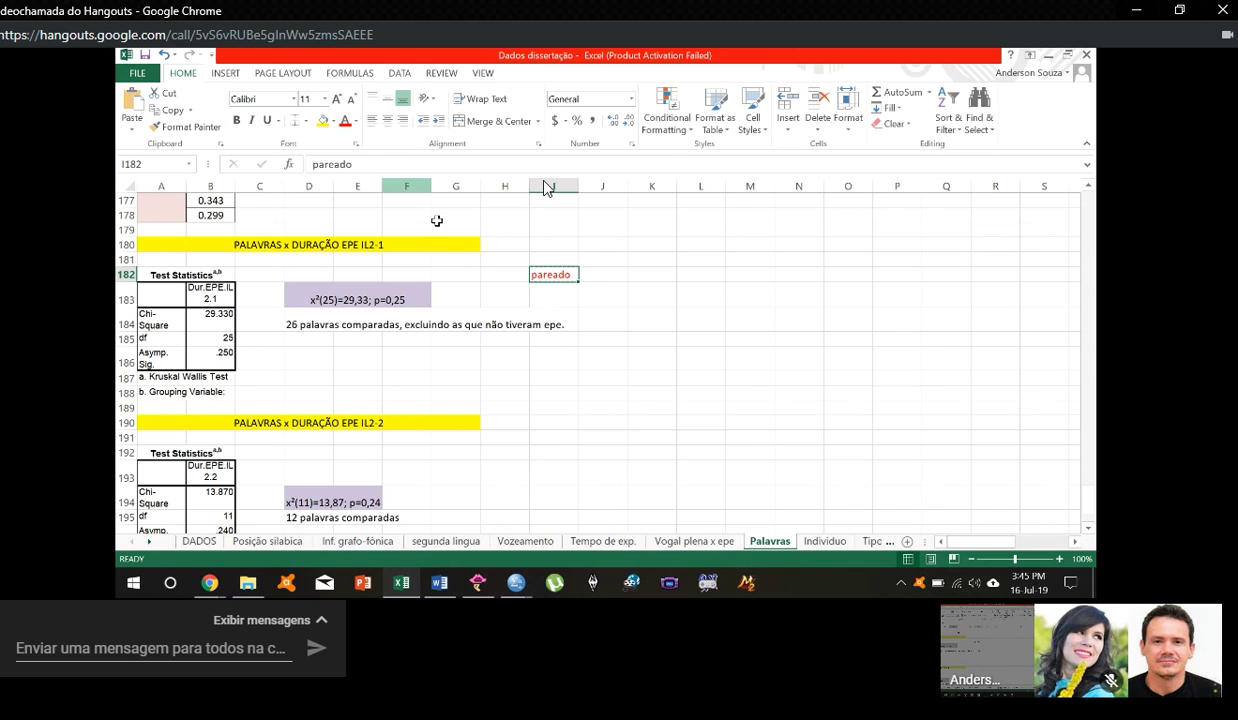
{"action": "left_click", "coordinate": [554, 453]}
{"action": "key", "text": "ctrl+v"}
{"action": "left_click", "coordinate": [632, 474]}
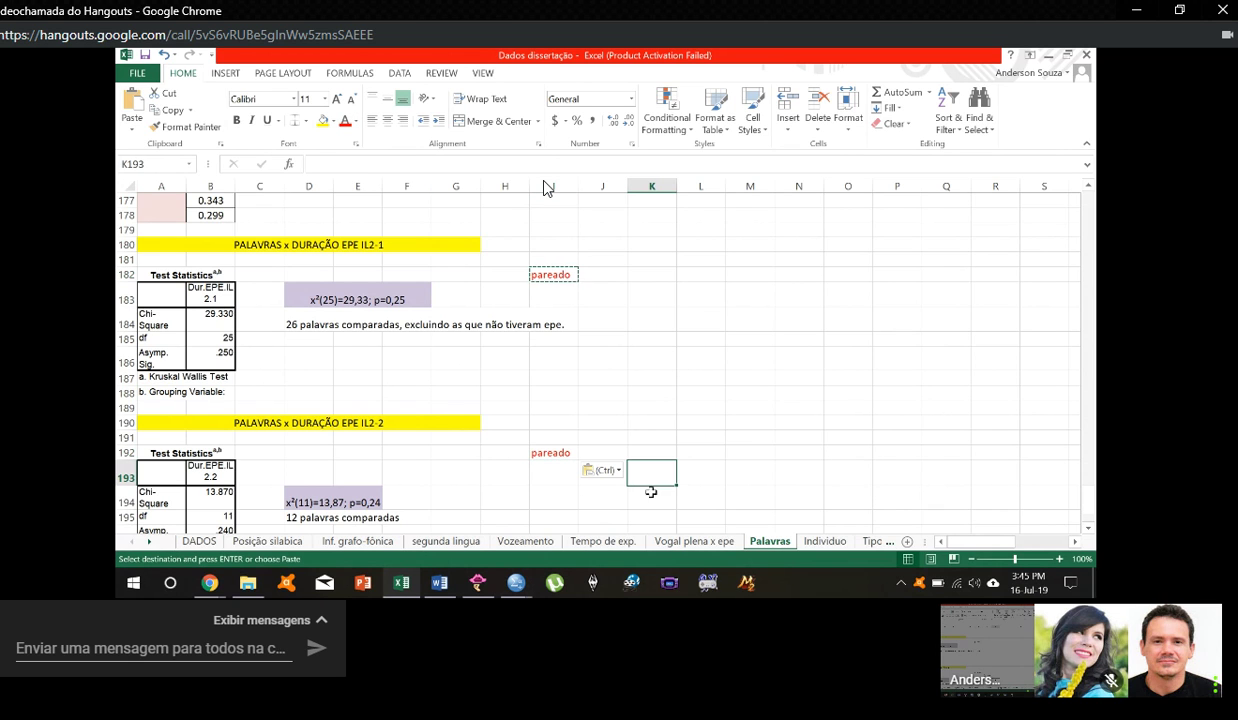
Step: Return to the charts of EPE duration per word higher up on the Palavras sheet
{"action": "scroll", "coordinate": [550, 462], "scroll_direction": "up", "scroll_amount": 6}
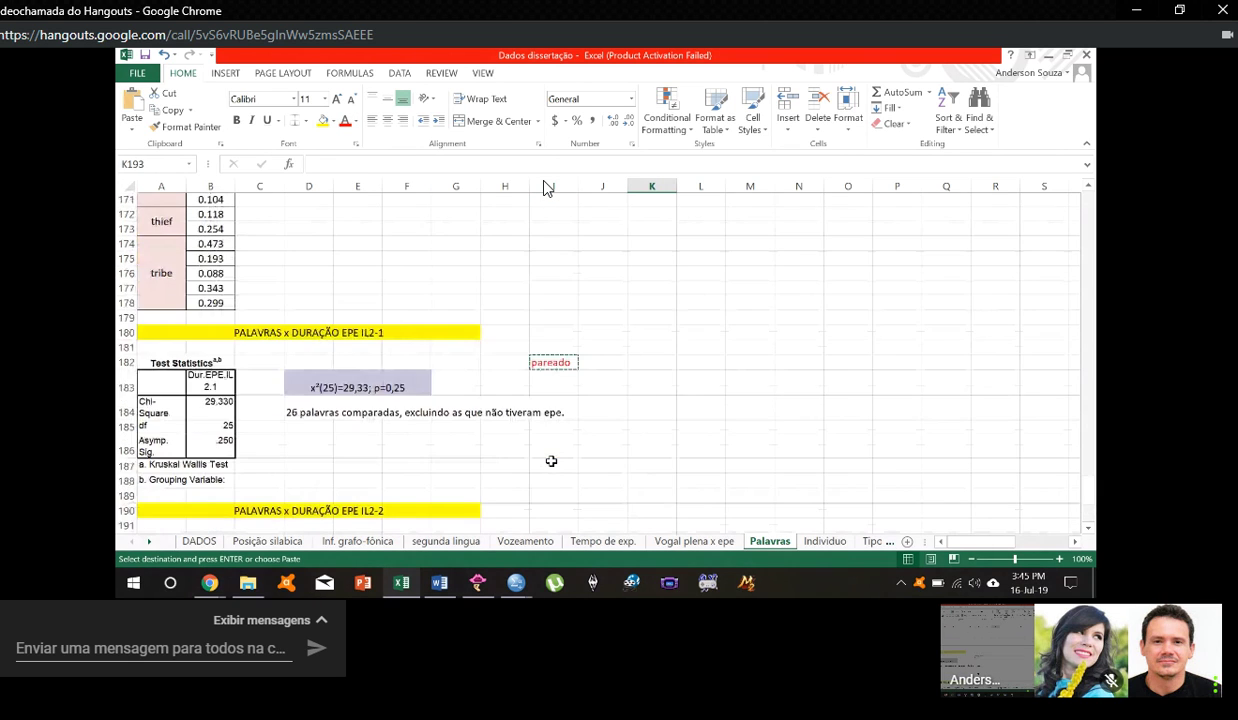
{"action": "scroll", "coordinate": [552, 461], "scroll_direction": "up", "scroll_amount": 17}
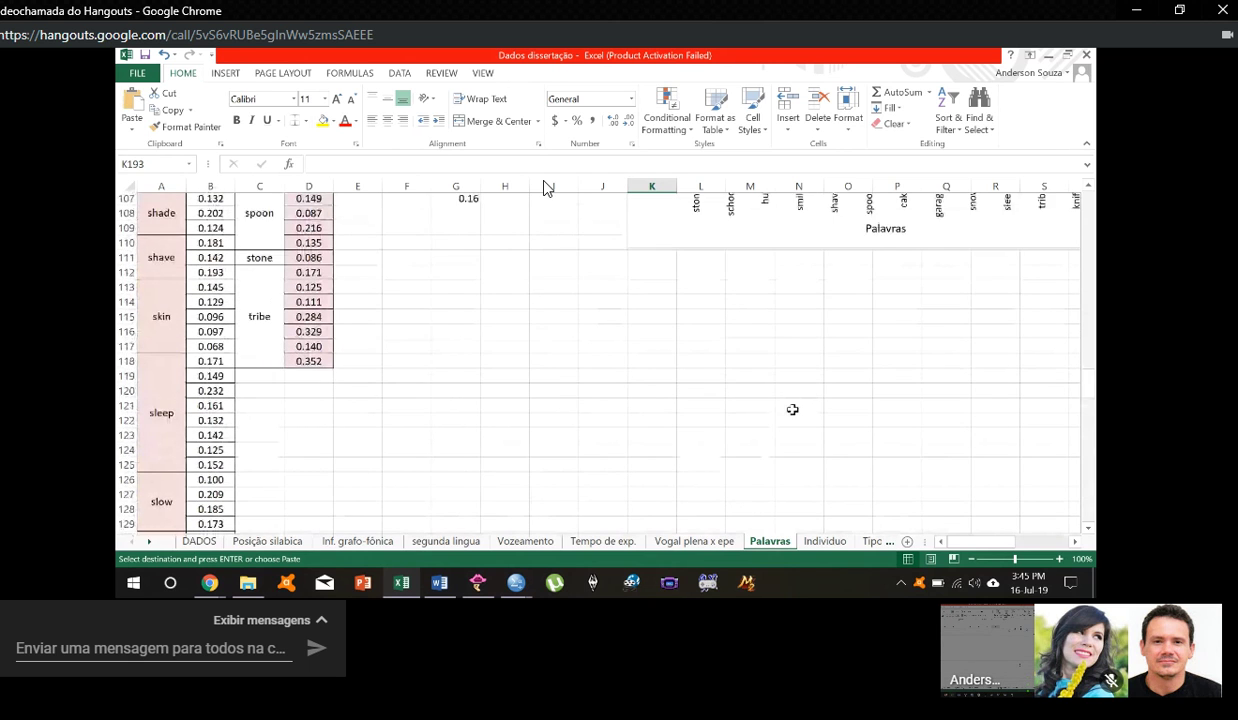
{"action": "scroll", "coordinate": [792, 409], "scroll_direction": "up", "scroll_amount": 8}
{"action": "left_click_drag", "start_coordinate": [968, 565], "coordinate": [970, 450]}
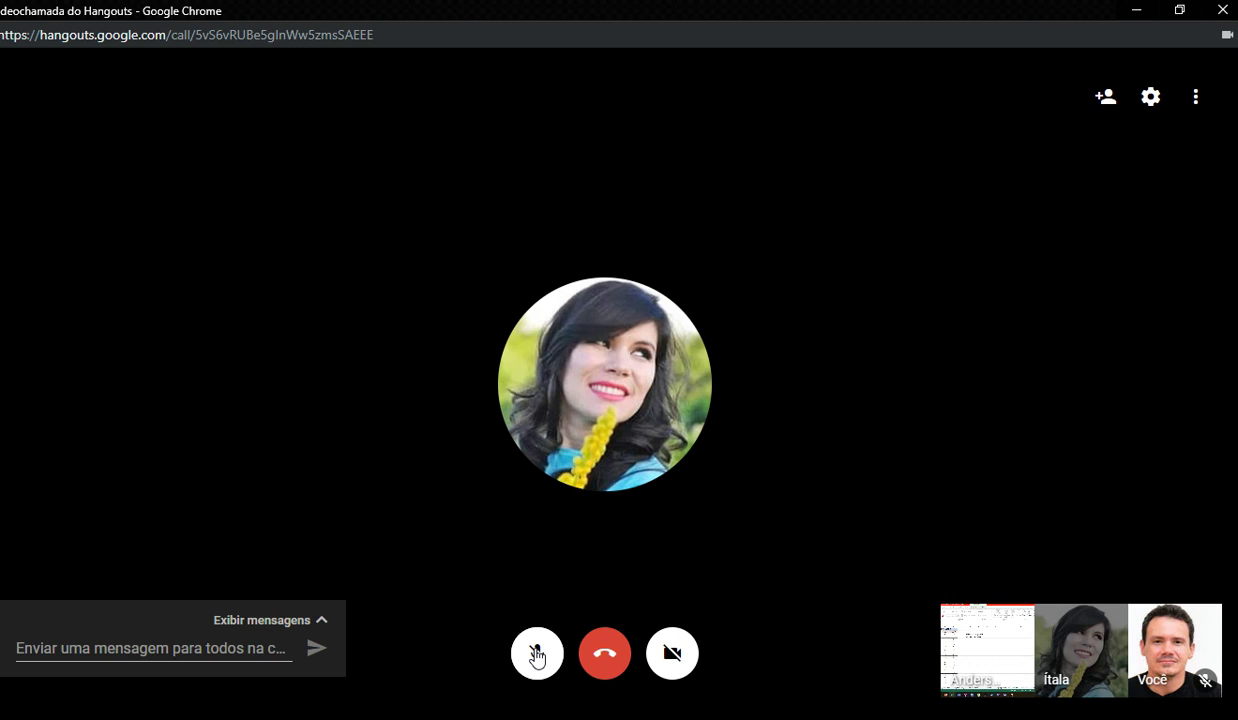
Step: Unmute the microphone in the Hangouts call and bring the shared Excel screen into the main view
{"action": "left_click", "coordinate": [537, 654]}
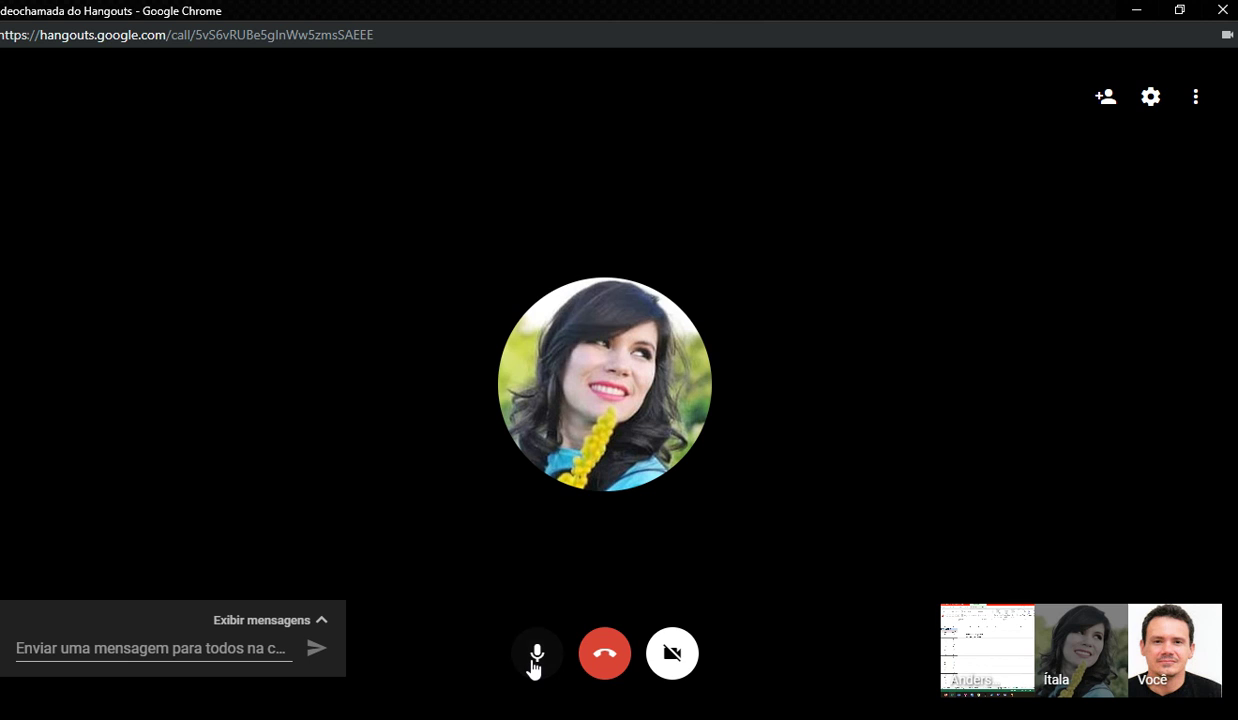
{"action": "left_click", "coordinate": [955, 650]}
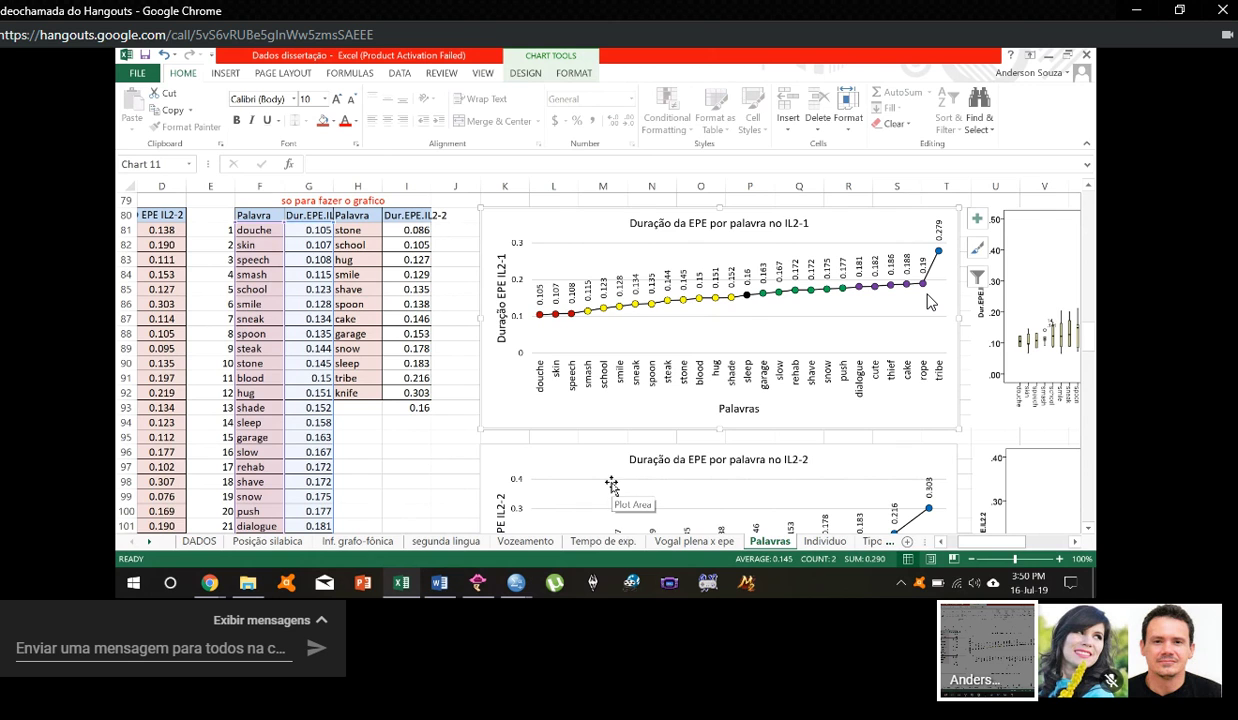
Step: Examine the Indivíduo sheet from the PSE and PSA tables through the duration data and charts to the INDIVIDUO x DURAÇÃO EPE IL2-1 results
{"action": "left_click", "coordinate": [825, 544]}
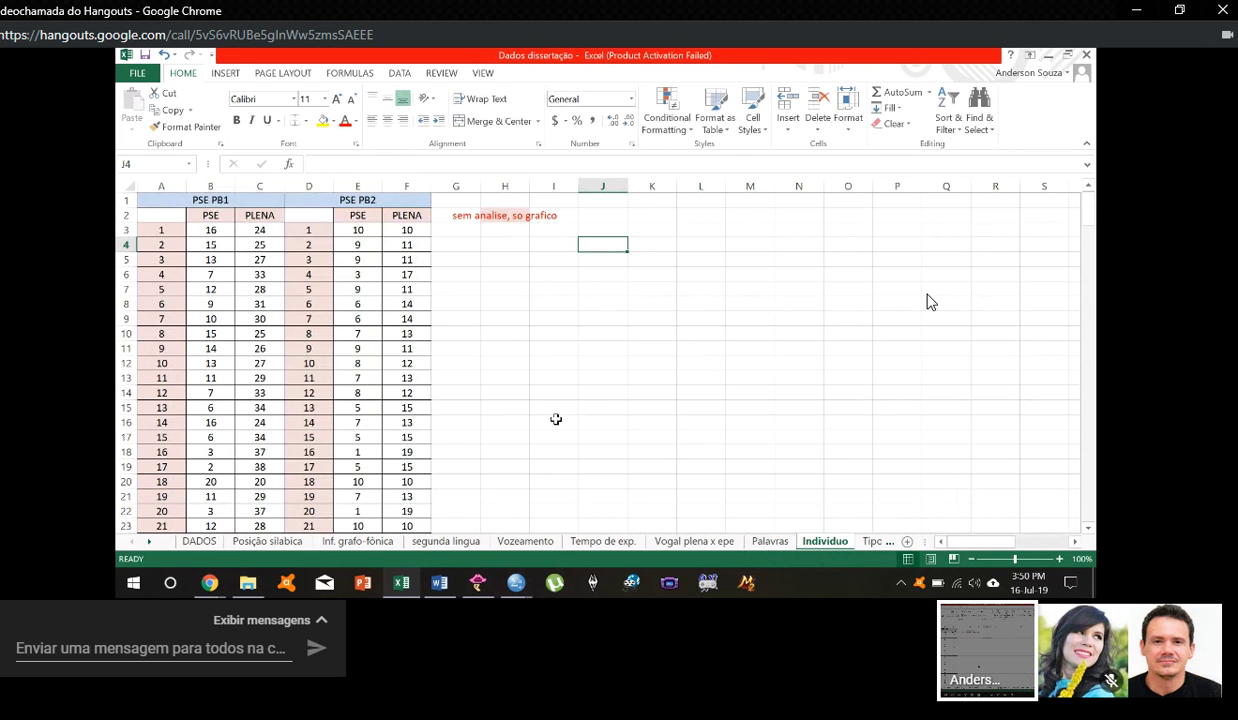
{"action": "scroll", "coordinate": [556, 419], "scroll_direction": "down", "scroll_amount": 1}
{"action": "scroll", "coordinate": [475, 384], "scroll_direction": "up", "scroll_amount": 1}
{"action": "scroll", "coordinate": [539, 240], "scroll_direction": "down", "scroll_amount": 2}
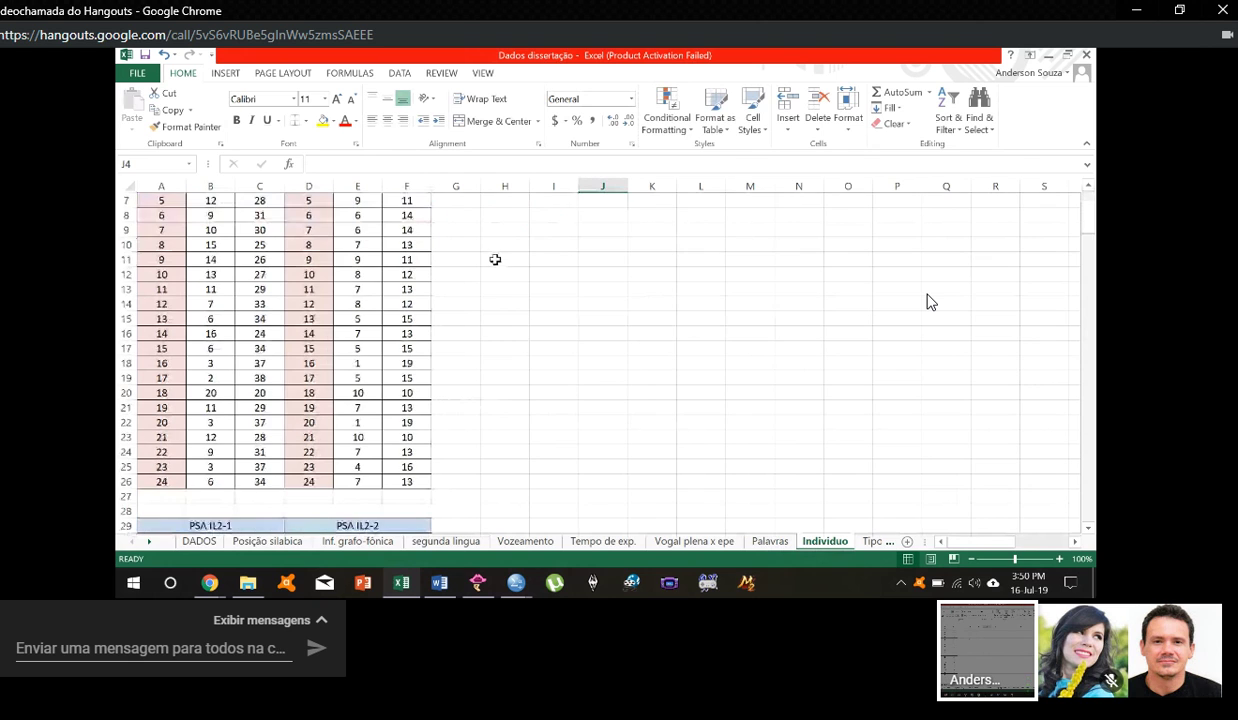
{"action": "scroll", "coordinate": [495, 259], "scroll_direction": "down", "scroll_amount": 7}
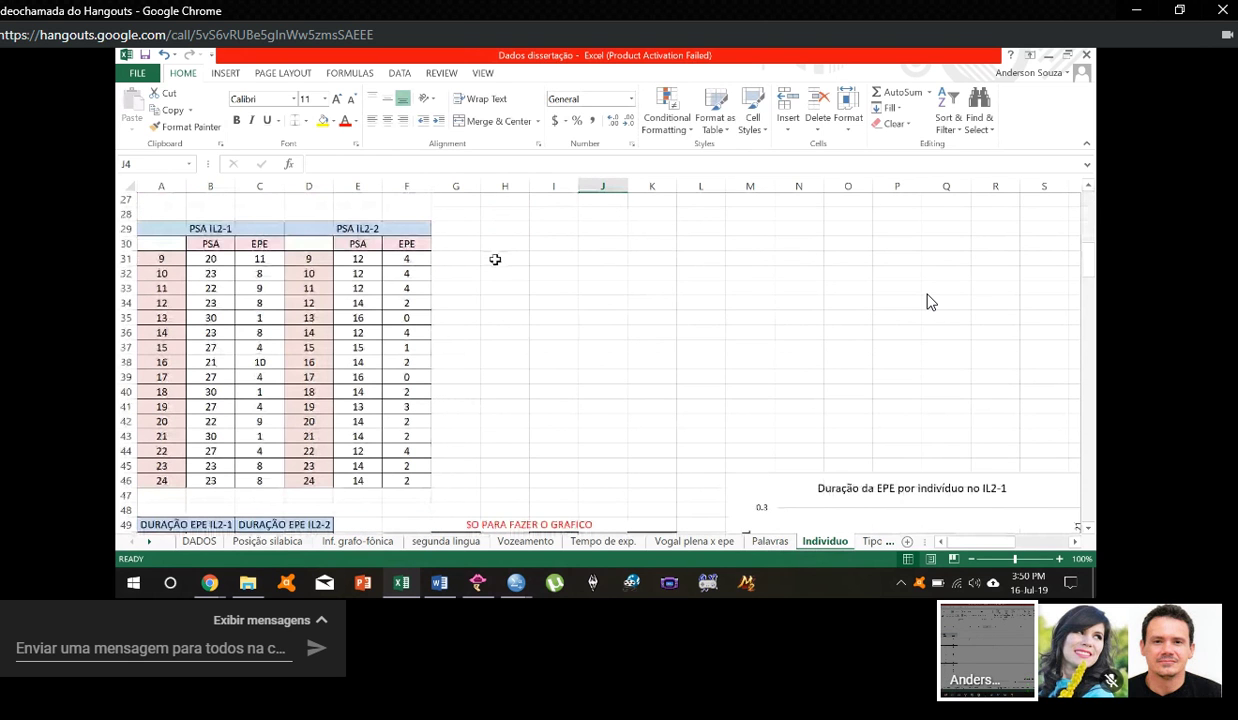
{"action": "scroll", "coordinate": [495, 259], "scroll_direction": "down", "scroll_amount": 7}
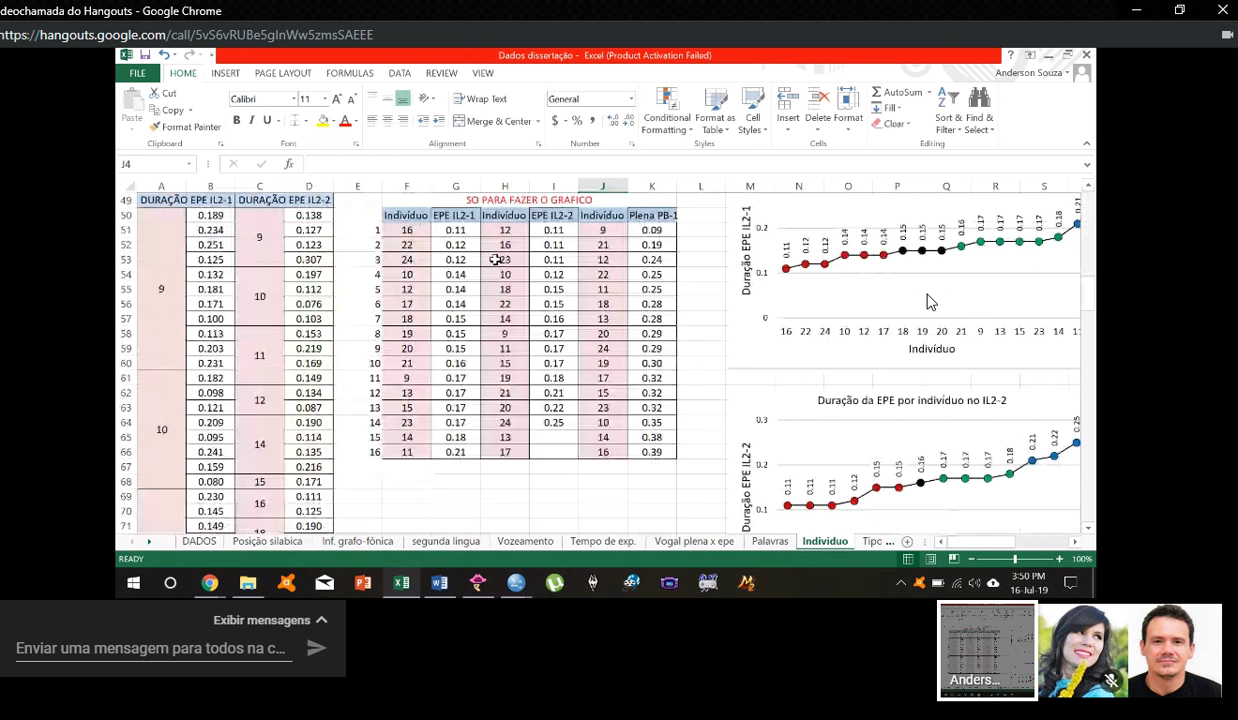
{"action": "scroll", "coordinate": [496, 259], "scroll_direction": "up", "scroll_amount": 2}
{"action": "left_click", "coordinate": [161, 288]}
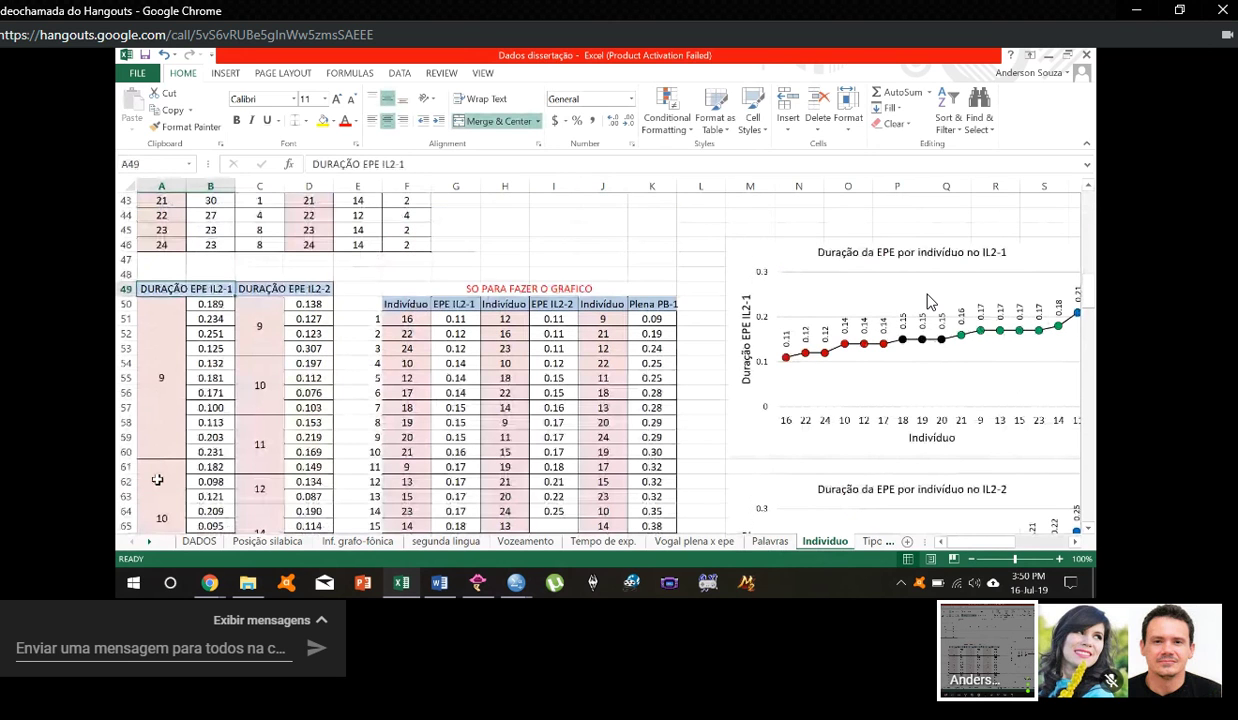
{"action": "scroll", "coordinate": [237, 452], "scroll_direction": "down", "scroll_amount": 2}
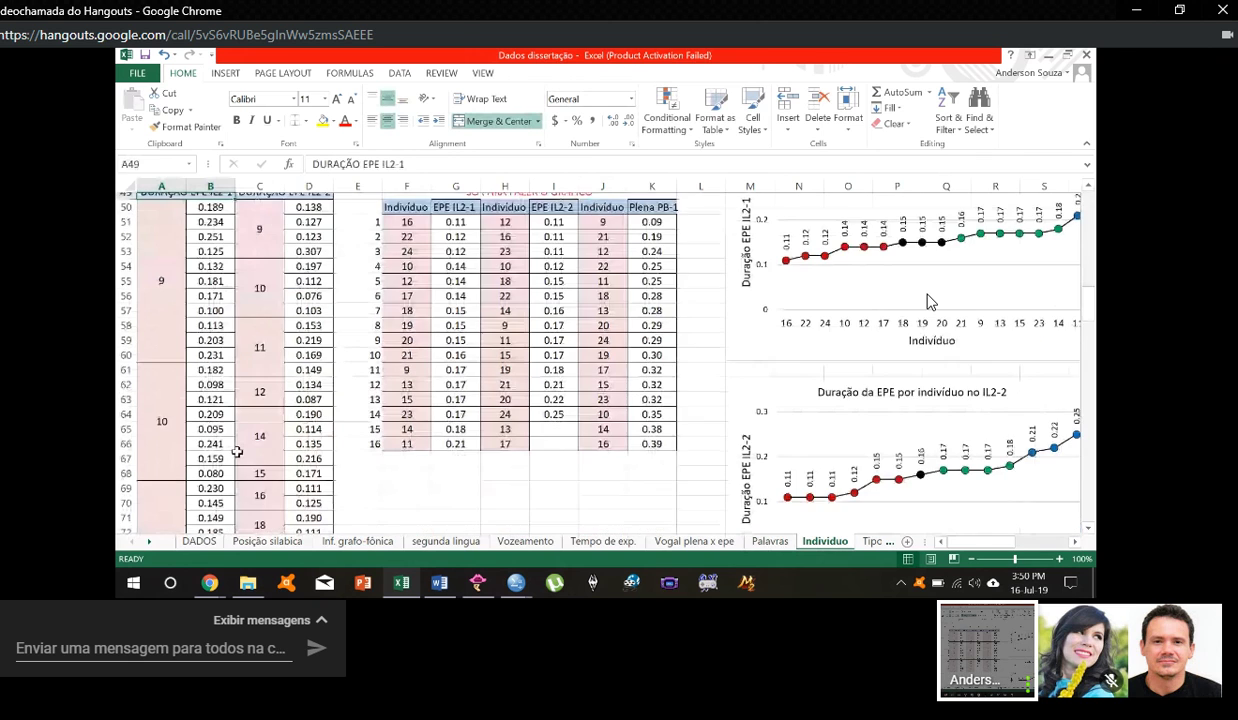
{"action": "scroll", "coordinate": [237, 452], "scroll_direction": "down", "scroll_amount": 8}
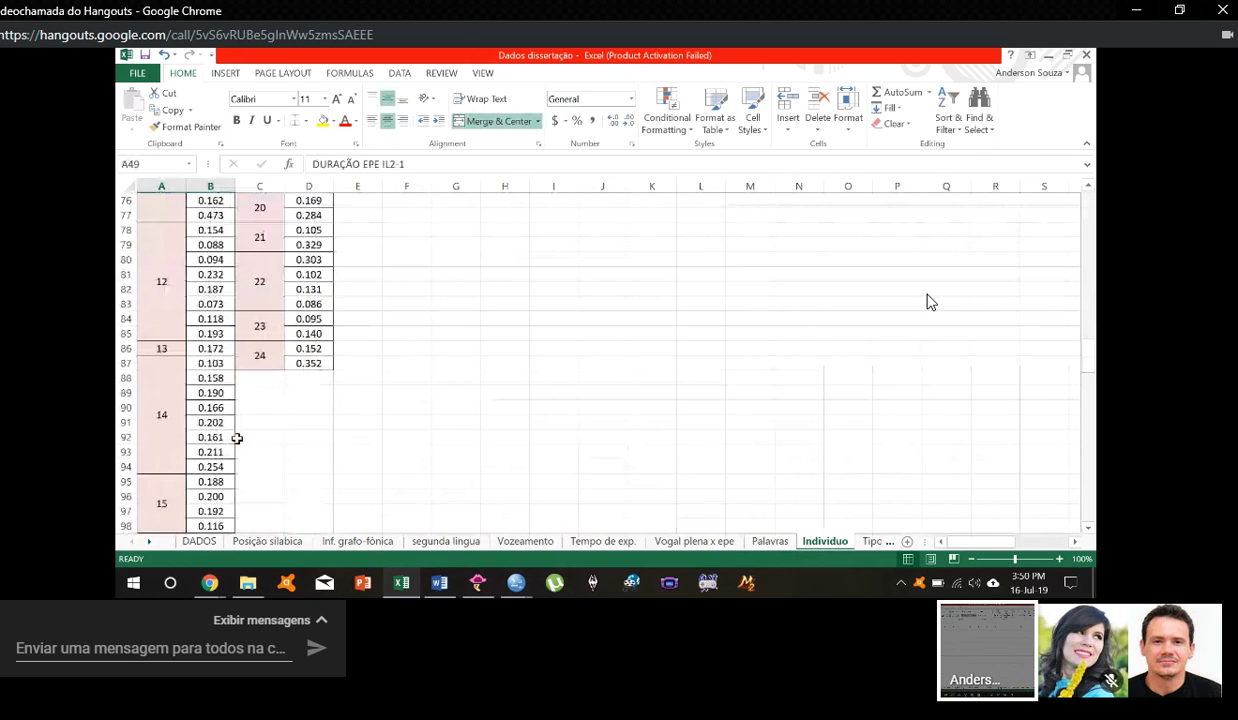
{"action": "scroll", "coordinate": [237, 438], "scroll_direction": "down", "scroll_amount": 18}
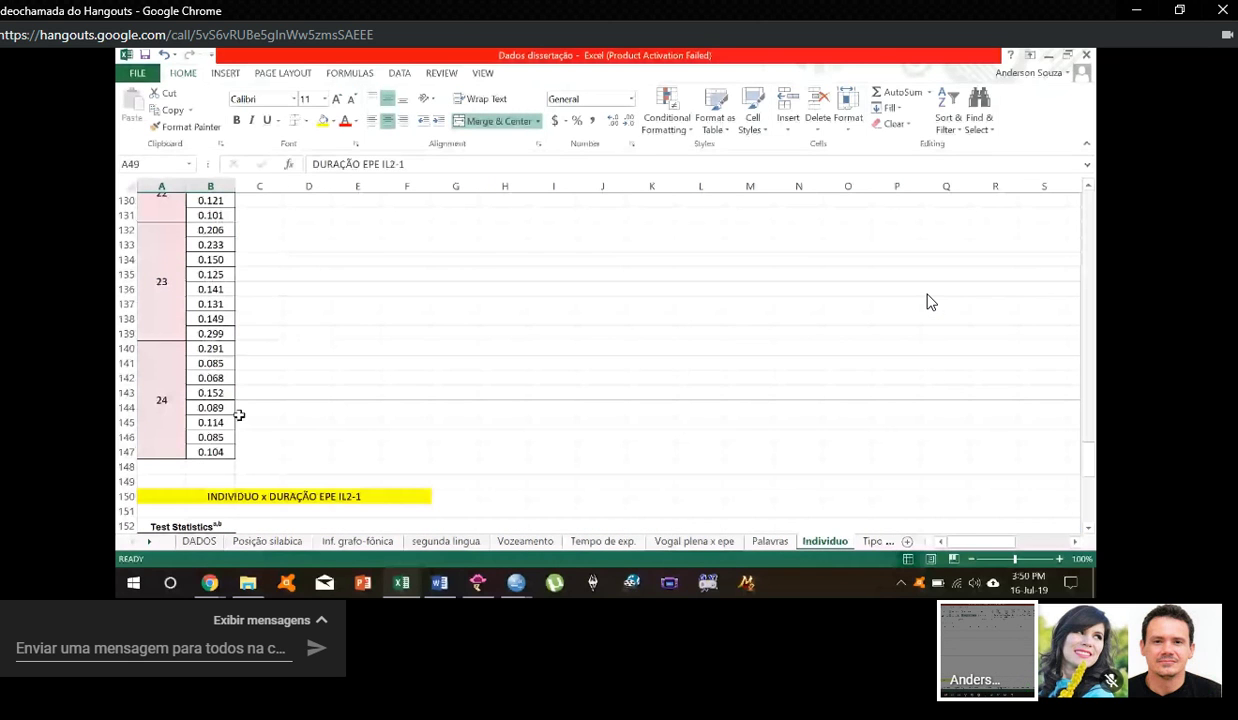
{"action": "scroll", "coordinate": [239, 414], "scroll_direction": "down", "scroll_amount": 6}
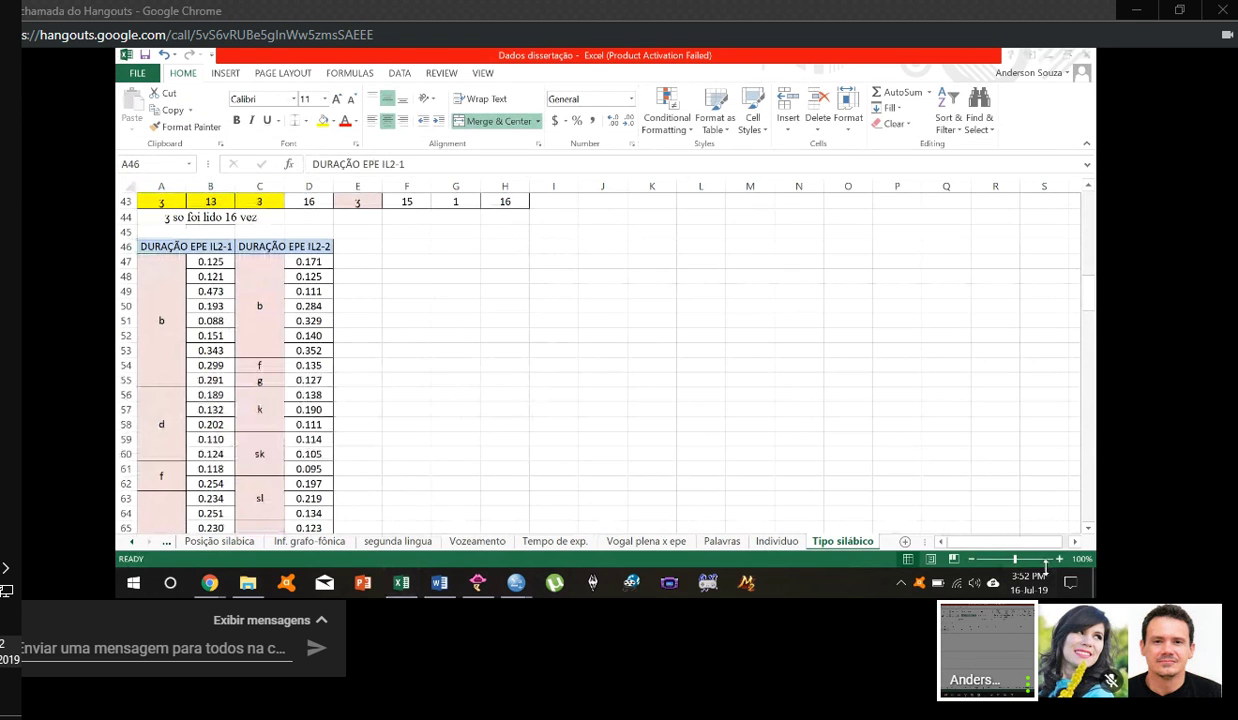
Step: Check the system calendar for dates from July to September 2019, and return to the Tipo silábico sheet
{"action": "left_click", "coordinate": [10, 648]}
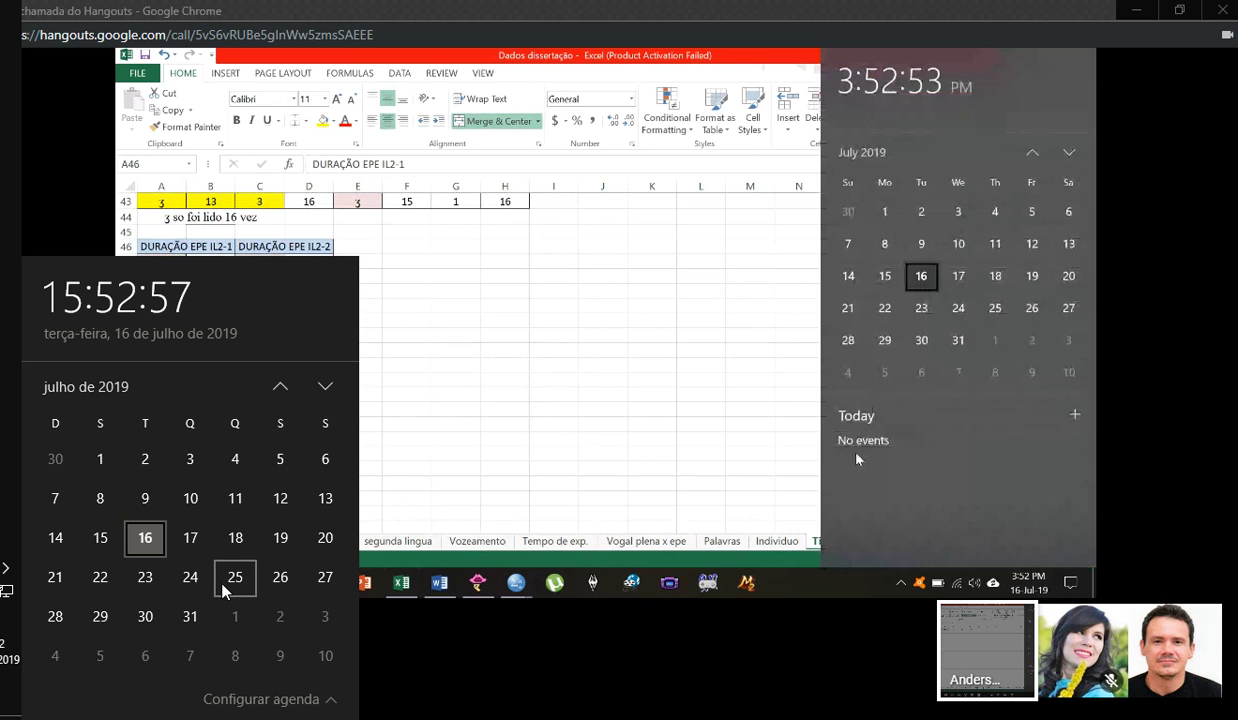
{"action": "left_click", "coordinate": [575, 267]}
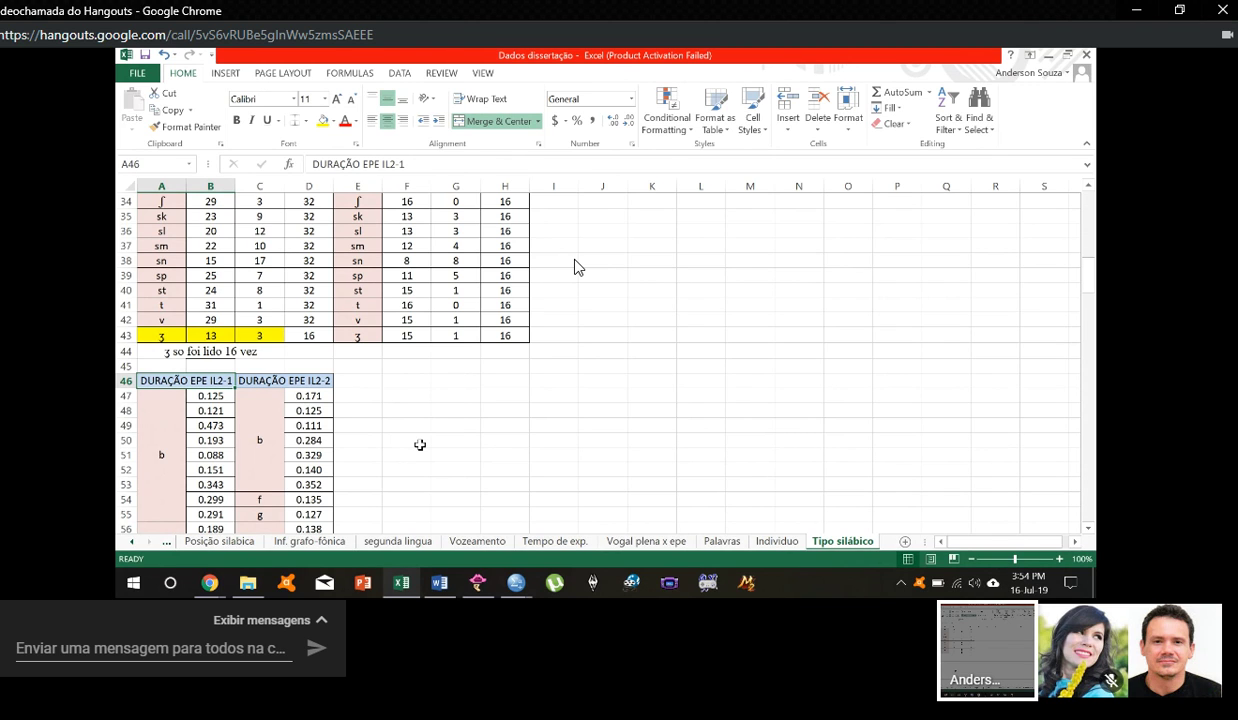
{"action": "left_click", "coordinate": [1044, 576]}
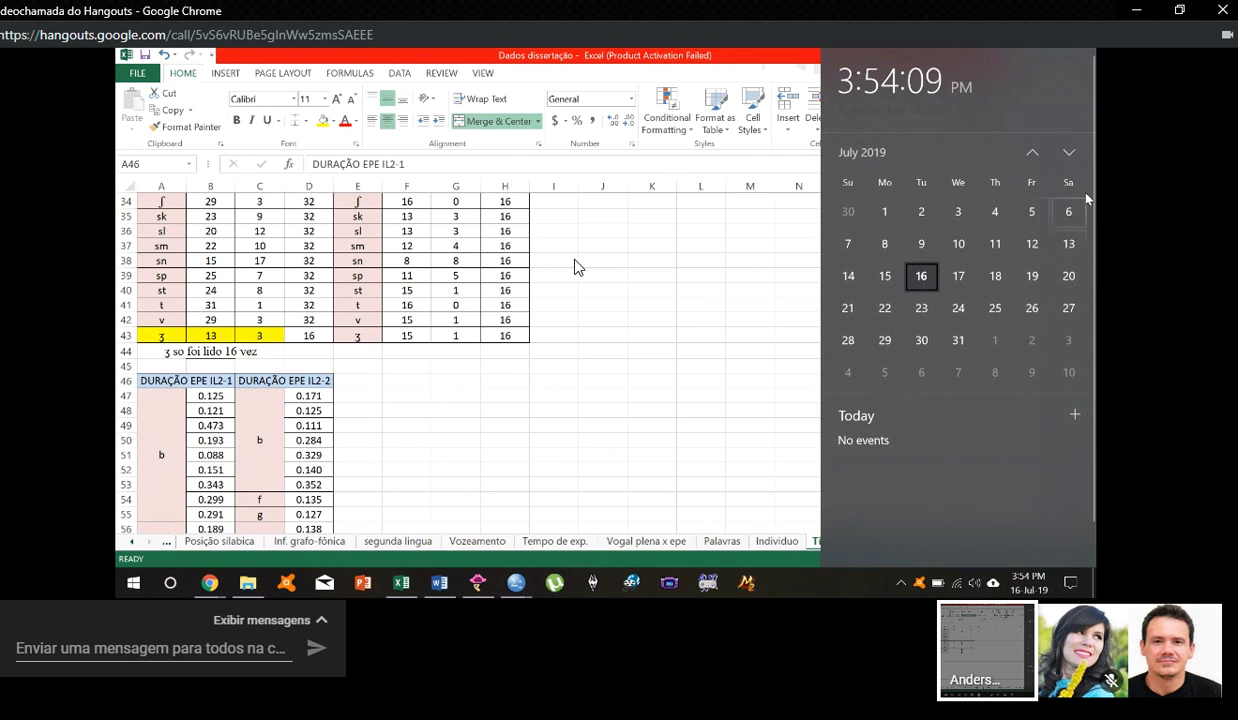
{"action": "left_click", "coordinate": [1071, 154]}
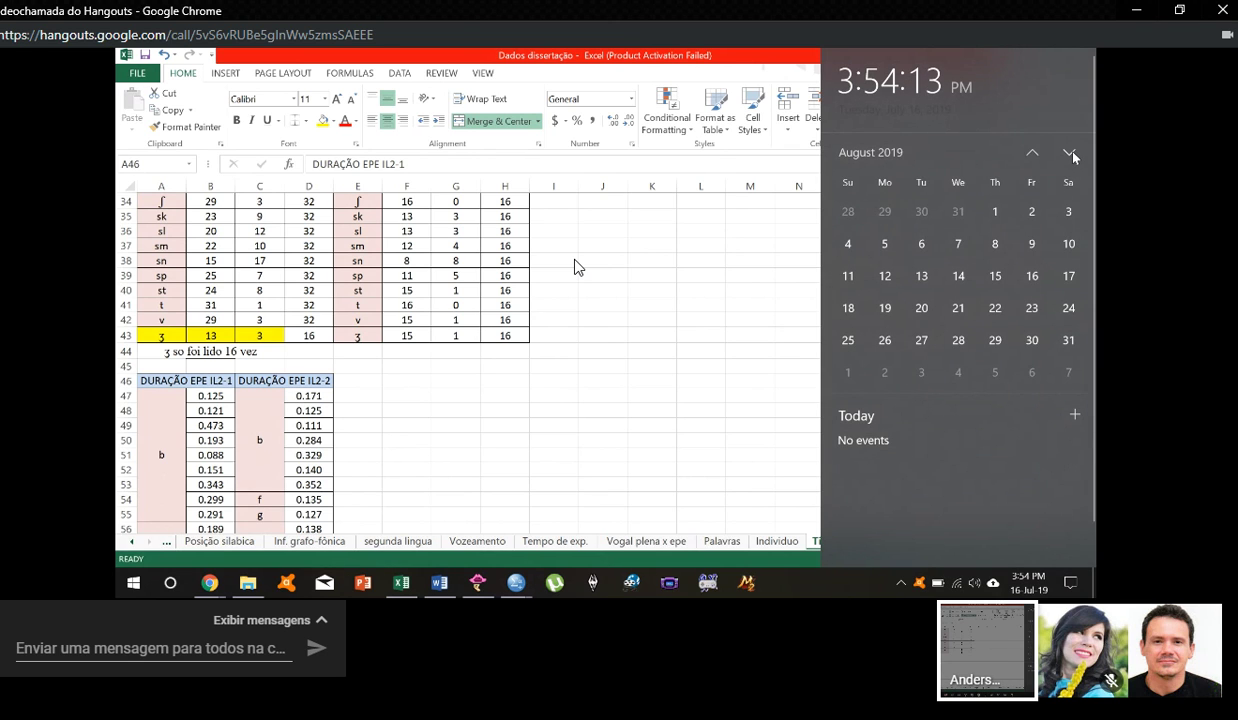
{"action": "left_click", "coordinate": [1071, 154]}
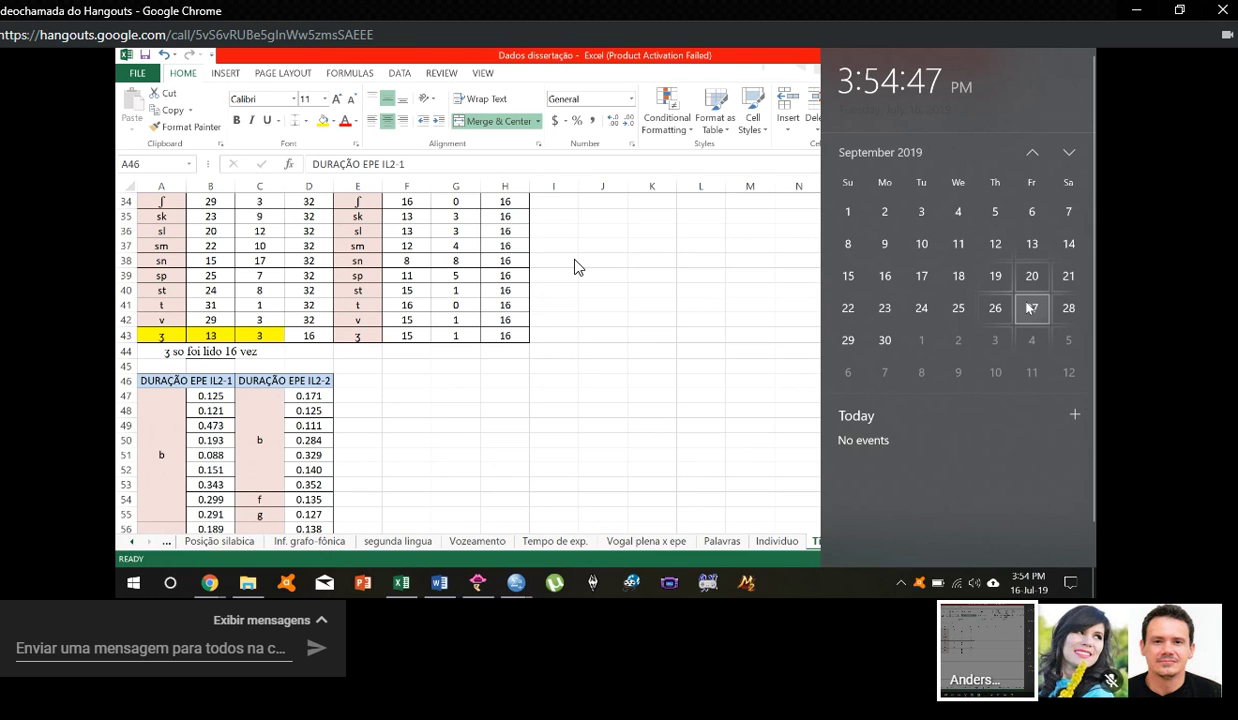
{"action": "left_click", "coordinate": [732, 335]}
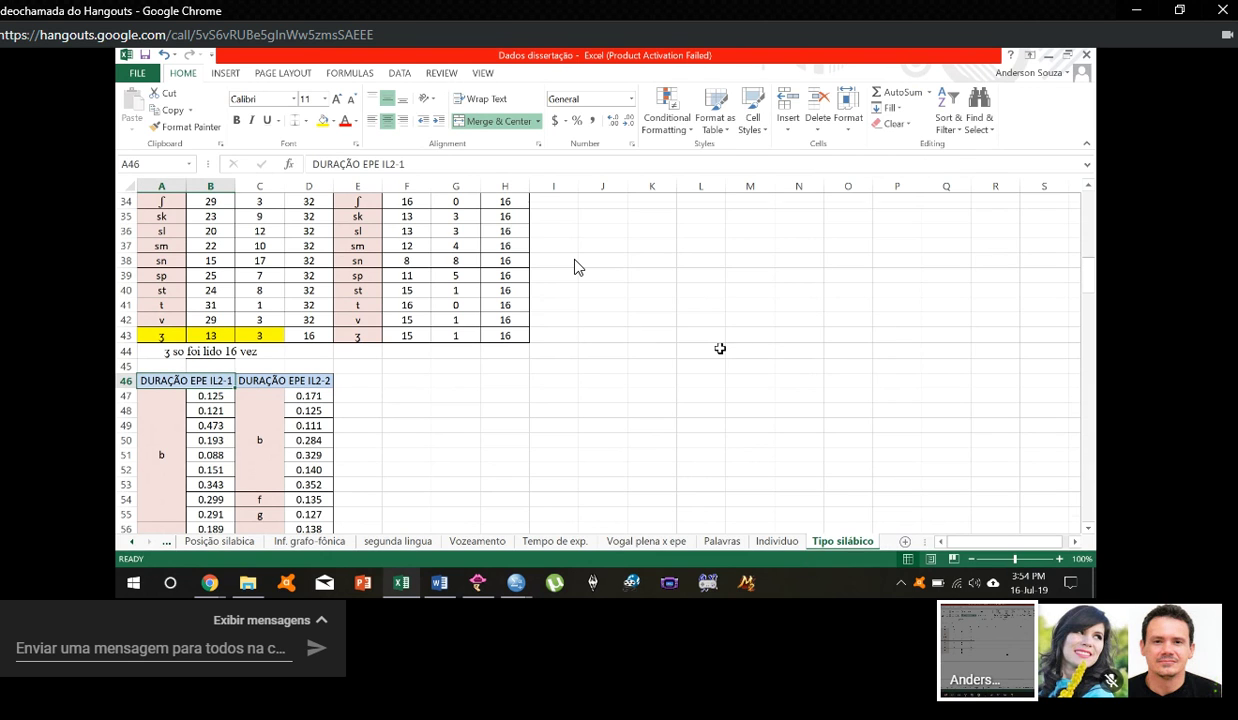
{"action": "scroll", "coordinate": [718, 348], "scroll_direction": "up", "scroll_amount": 4}
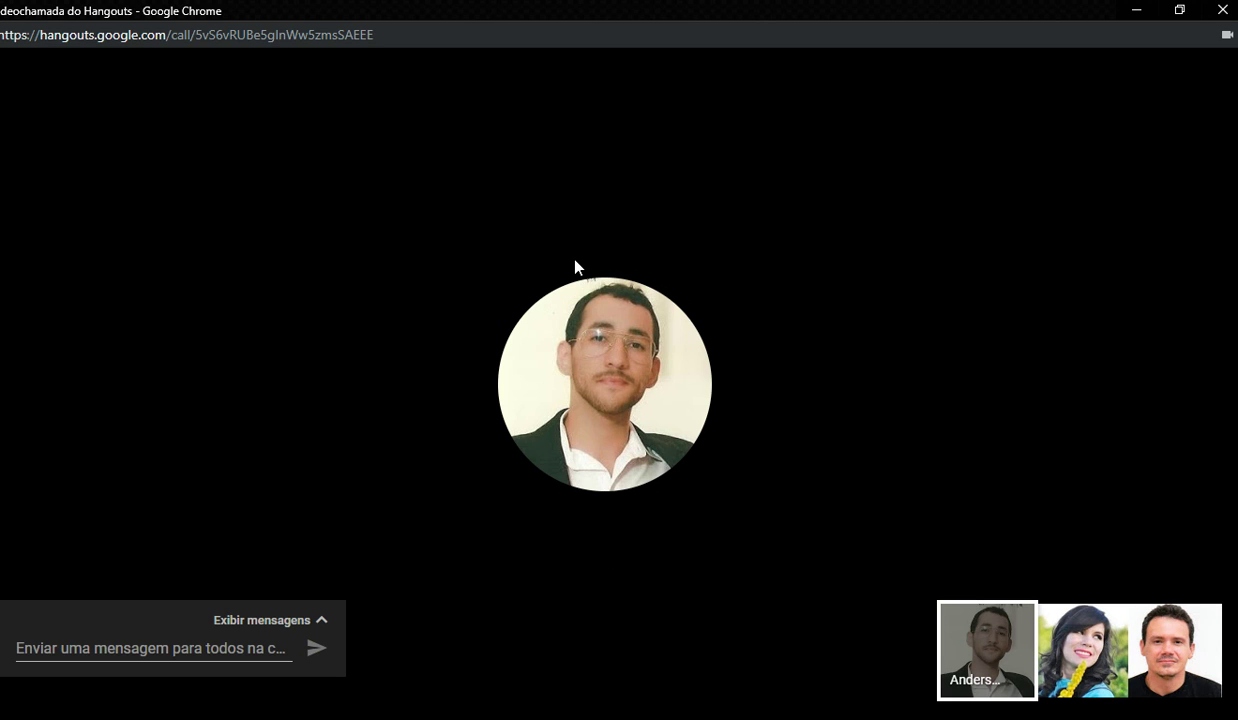
Step: Bring the other participant's shared screen into the main view and inspect the duração column in the Pasta1 PIBIC workbook after the OneDrive recordings
{"action": "left_click", "coordinate": [1076, 664]}
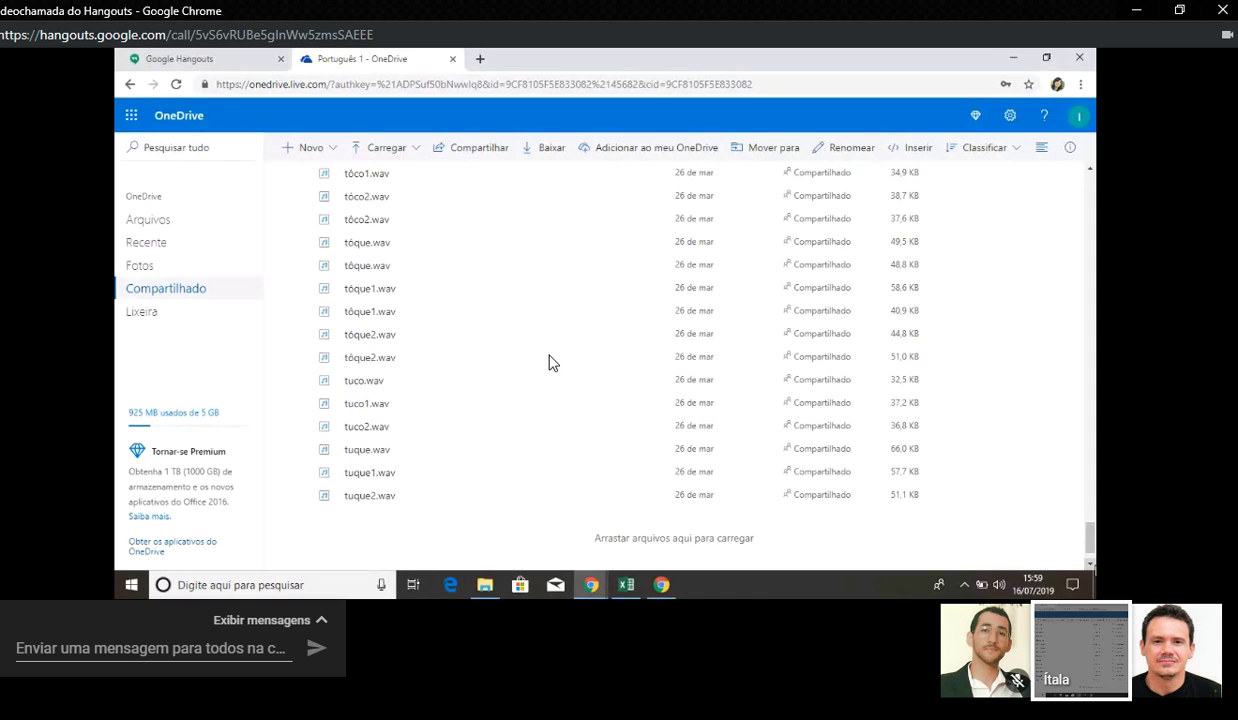
{"action": "scroll", "coordinate": [552, 362], "scroll_direction": "down", "scroll_amount": 1}
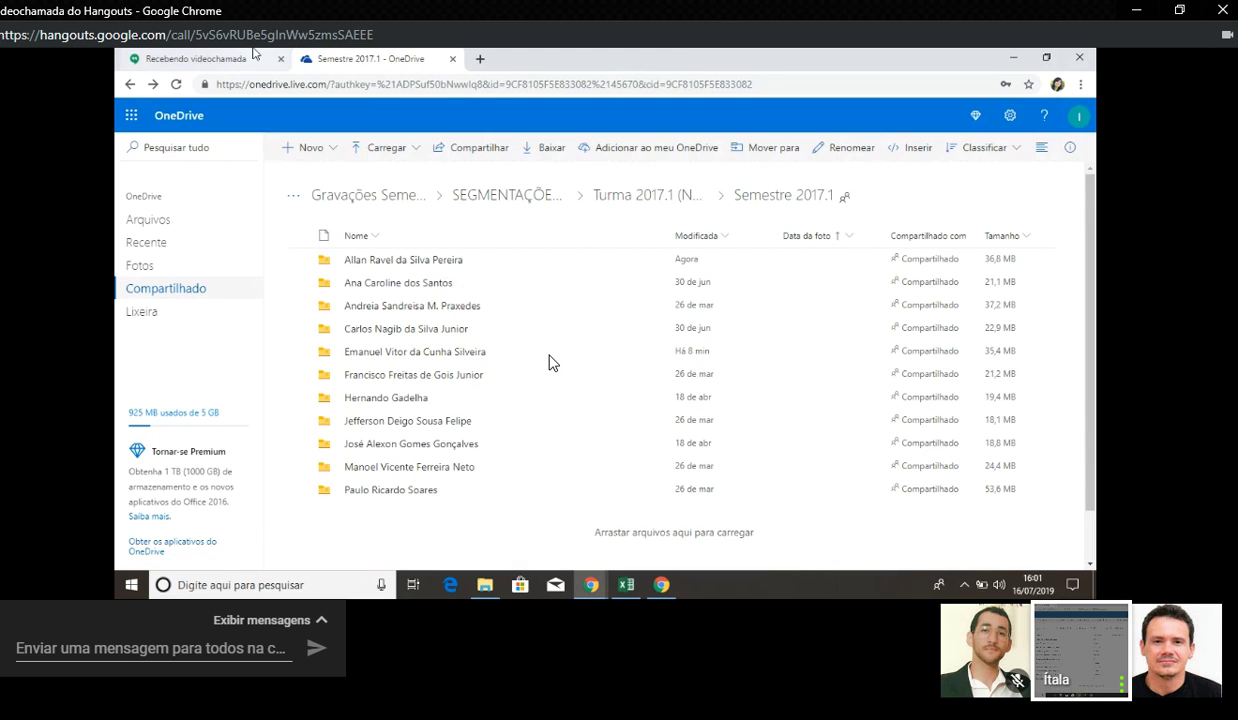
{"action": "key", "text": "ctrl+1"}
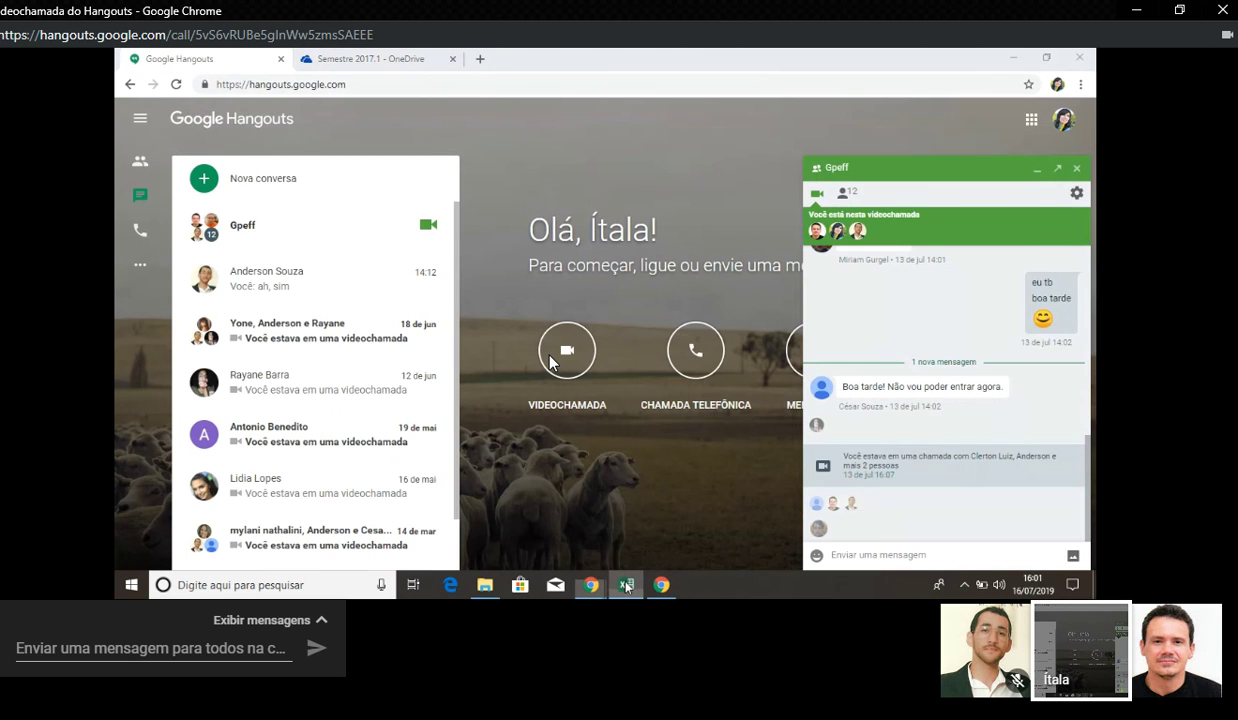
{"action": "left_click", "coordinate": [626, 585]}
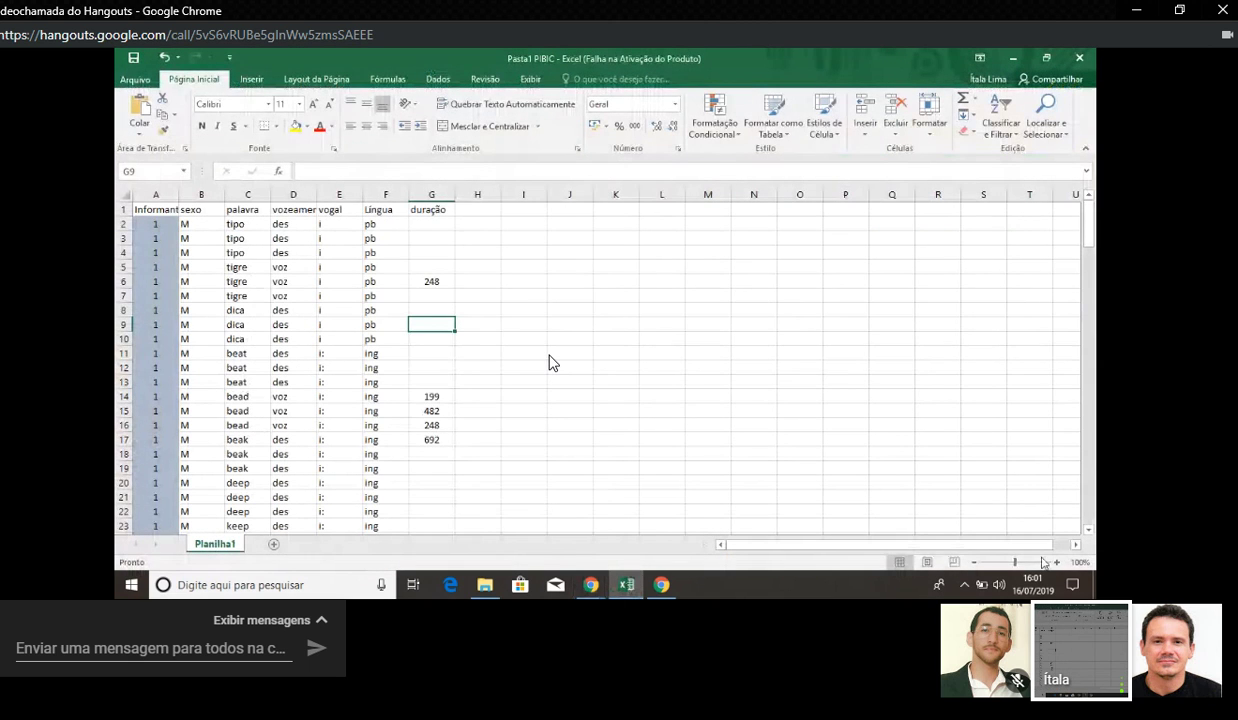
{"action": "left_click", "coordinate": [1089, 530]}
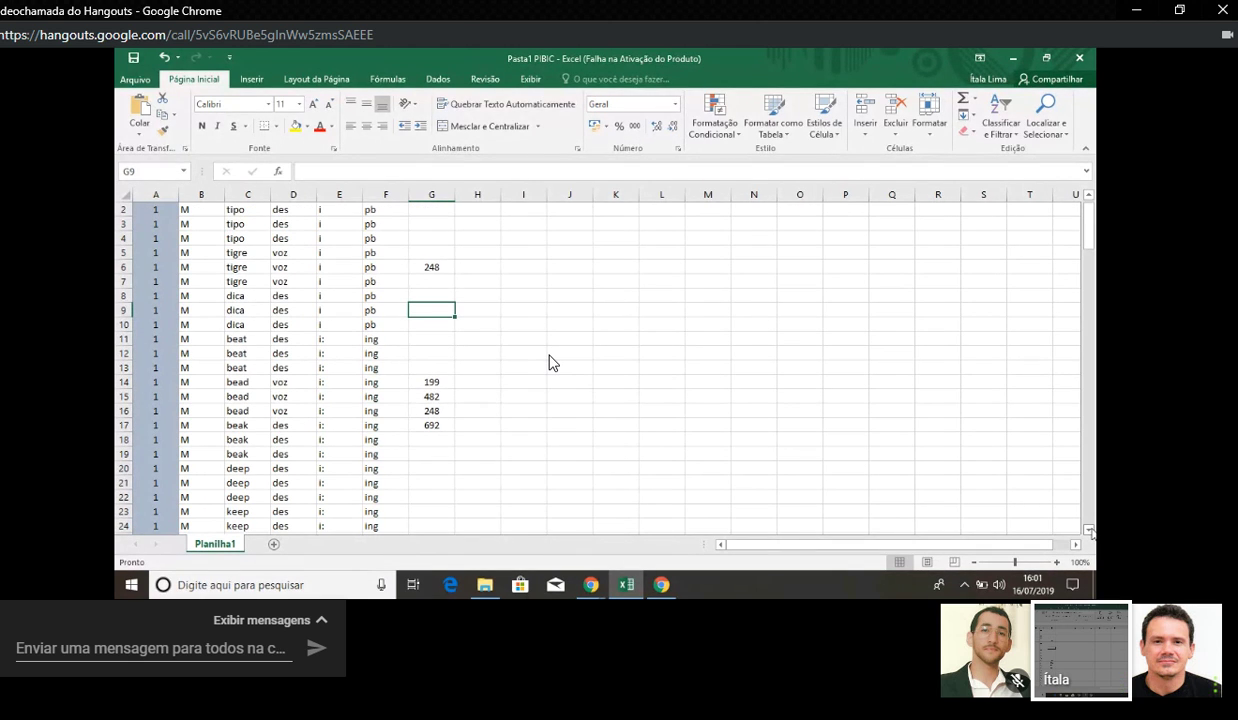
Step: Replace the word tipo with tico in the three palavra cells C2 to C4 of the Pasta1 PIBIC sheet
{"action": "left_click_drag", "start_coordinate": [1091, 222], "coordinate": [1091, 213]}
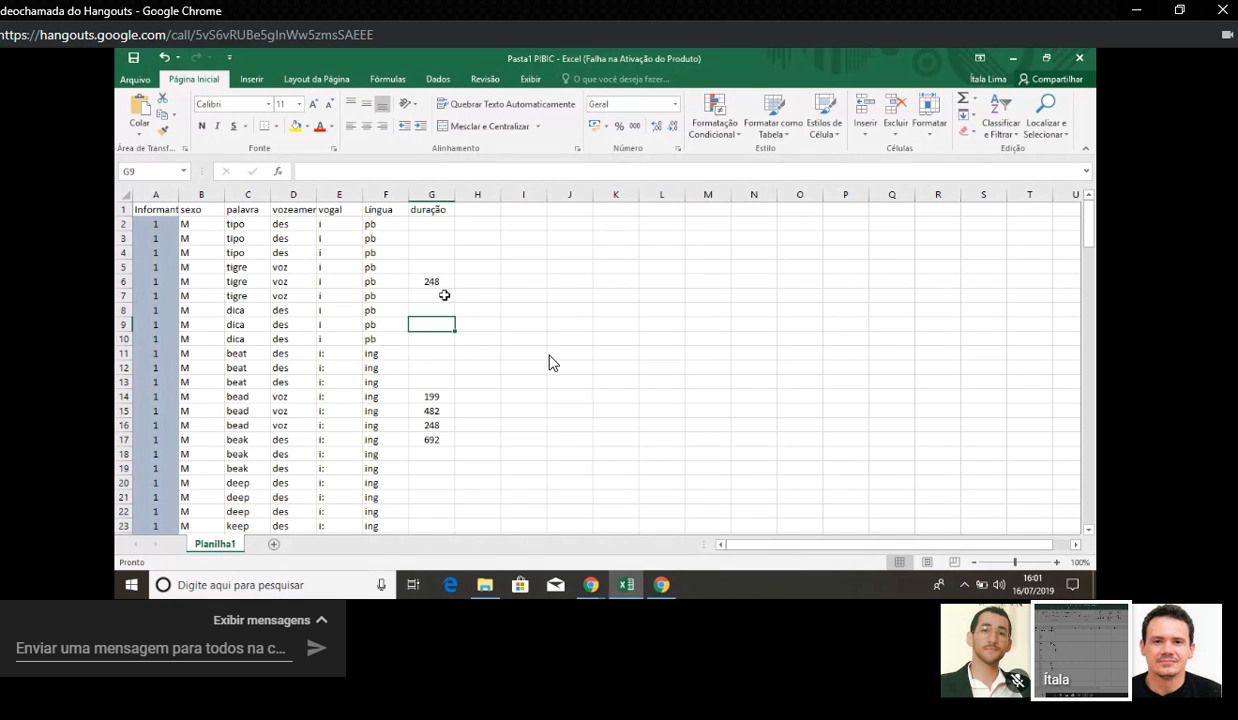
{"action": "left_click", "coordinate": [152, 210]}
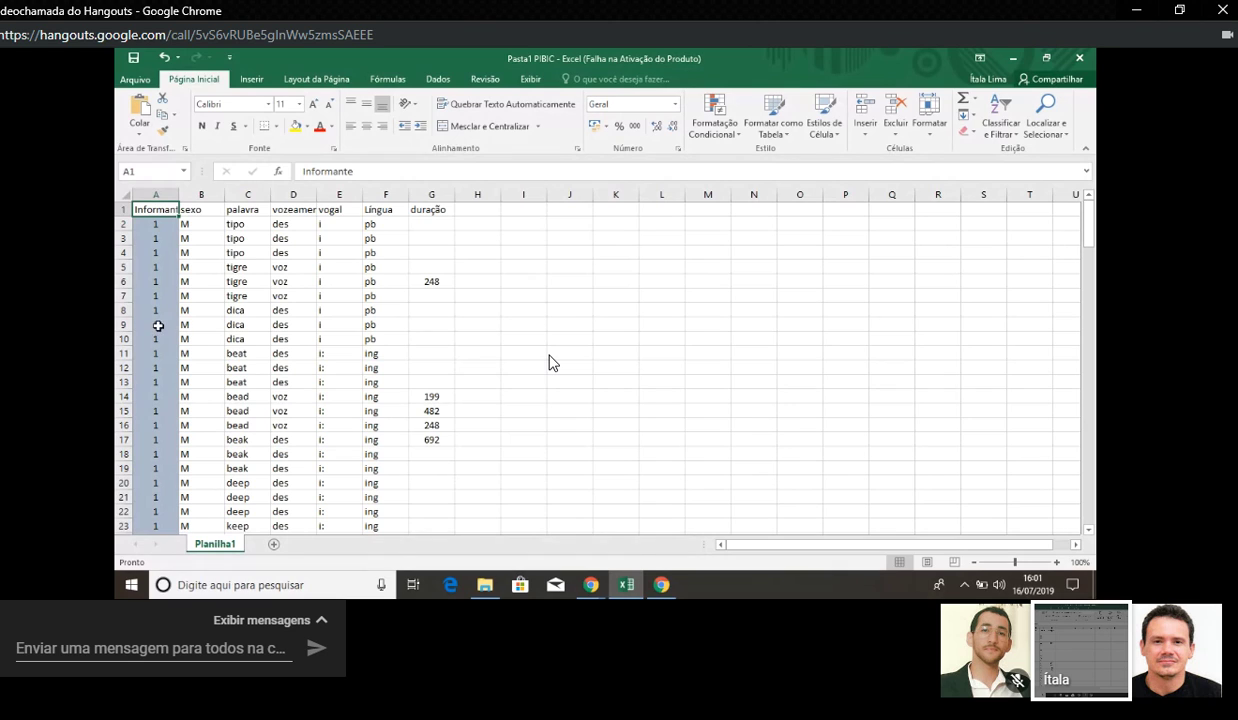
{"action": "left_click", "coordinate": [238, 225]}
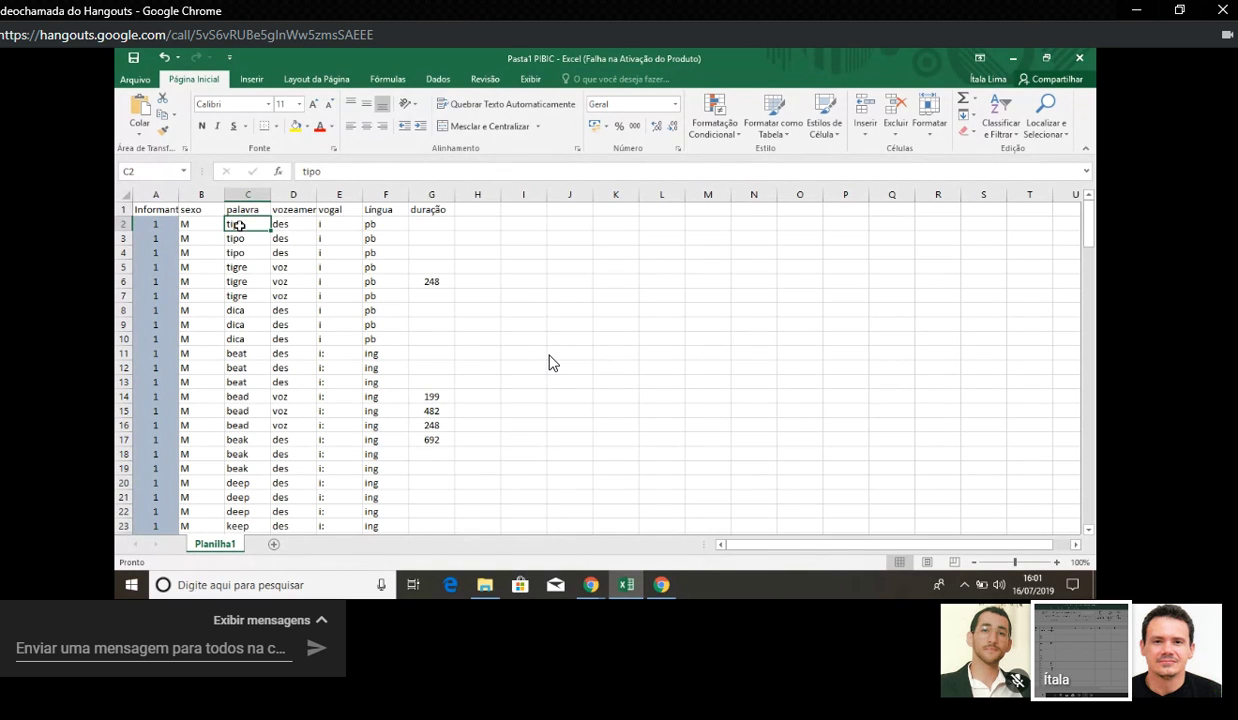
{"action": "double_click", "coordinate": [239, 225]}
{"action": "key", "text": "BackSpace"}
{"action": "type", "text": "c"}
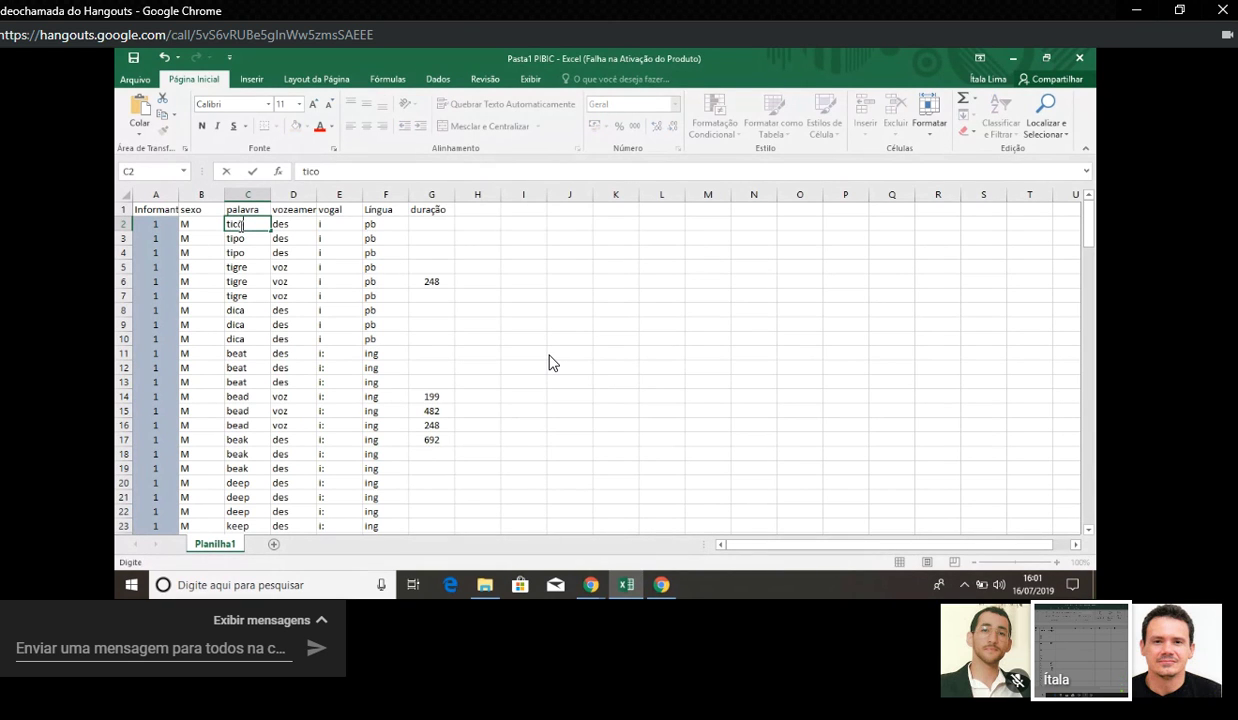
{"action": "left_click", "coordinate": [272, 230]}
{"action": "left_click_drag", "start_coordinate": [272, 230], "coordinate": [266, 260]}
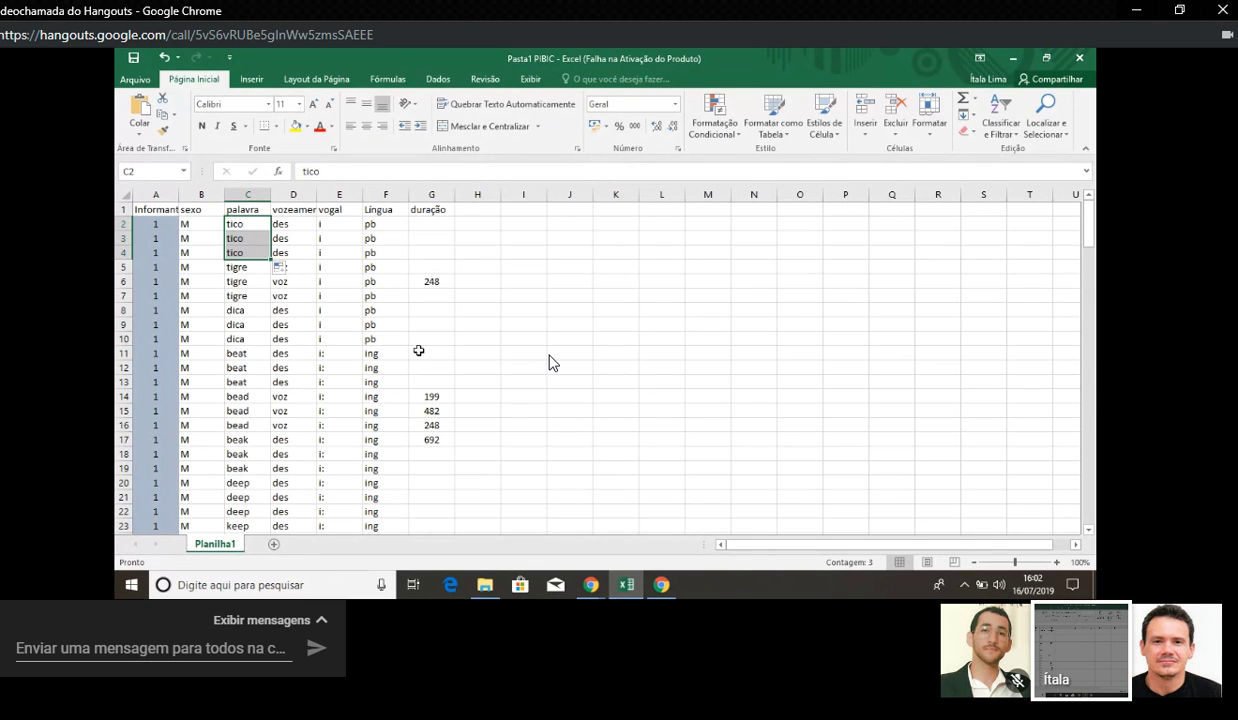
{"action": "left_click", "coordinate": [240, 265]}
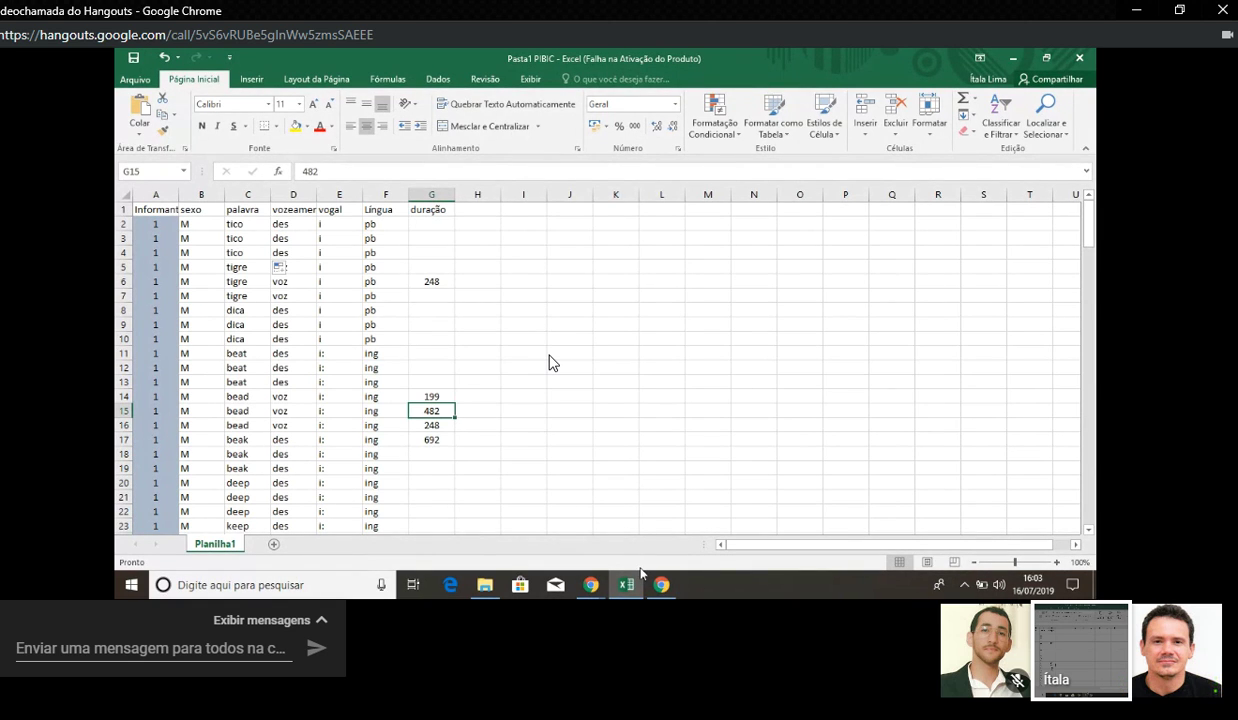
Step: Minimise the workbook, switch to Praat and open the bead1 sound for View & Edit in a maximised window
{"action": "mouse_move", "coordinate": [638, 594]}
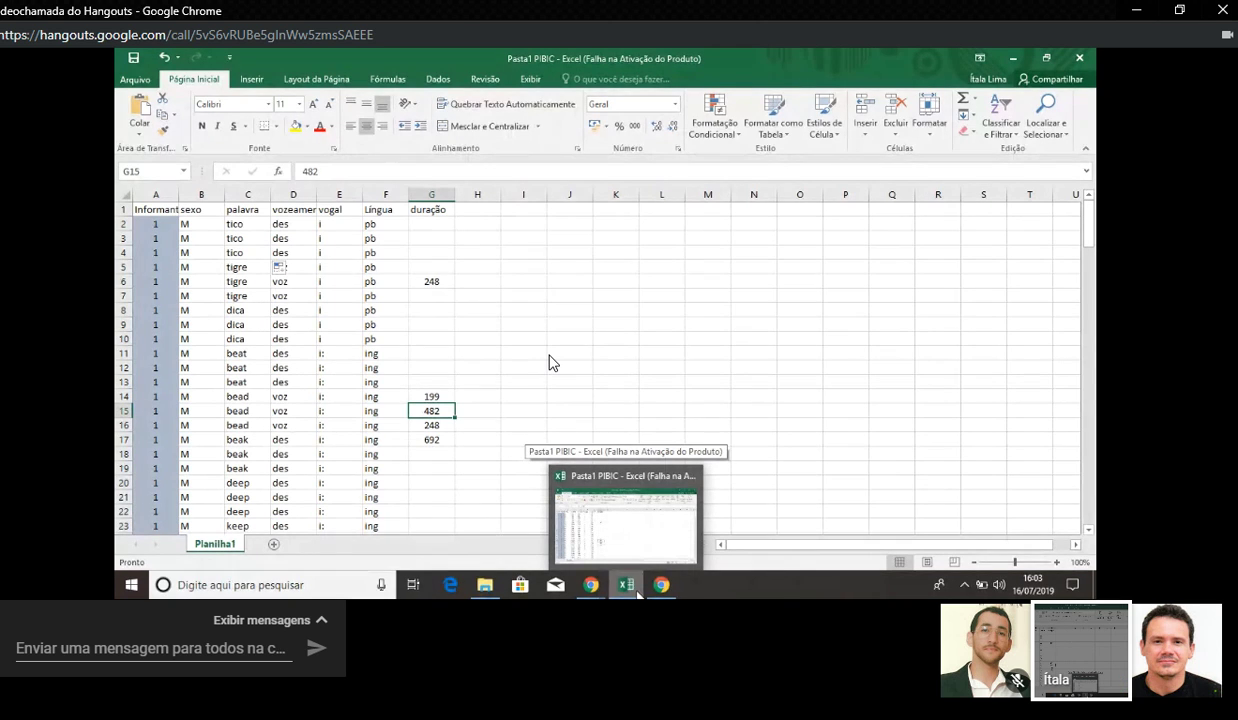
{"action": "mouse_move", "coordinate": [591, 585]}
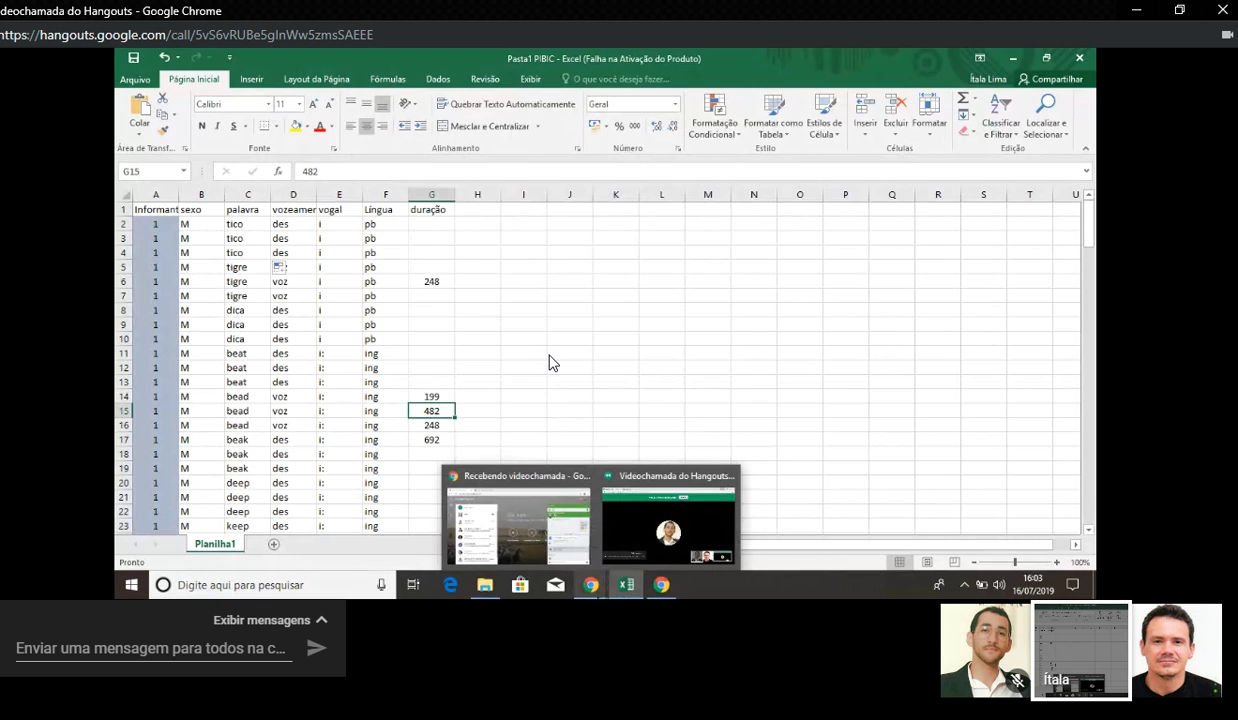
{"action": "left_click", "coordinate": [1013, 57]}
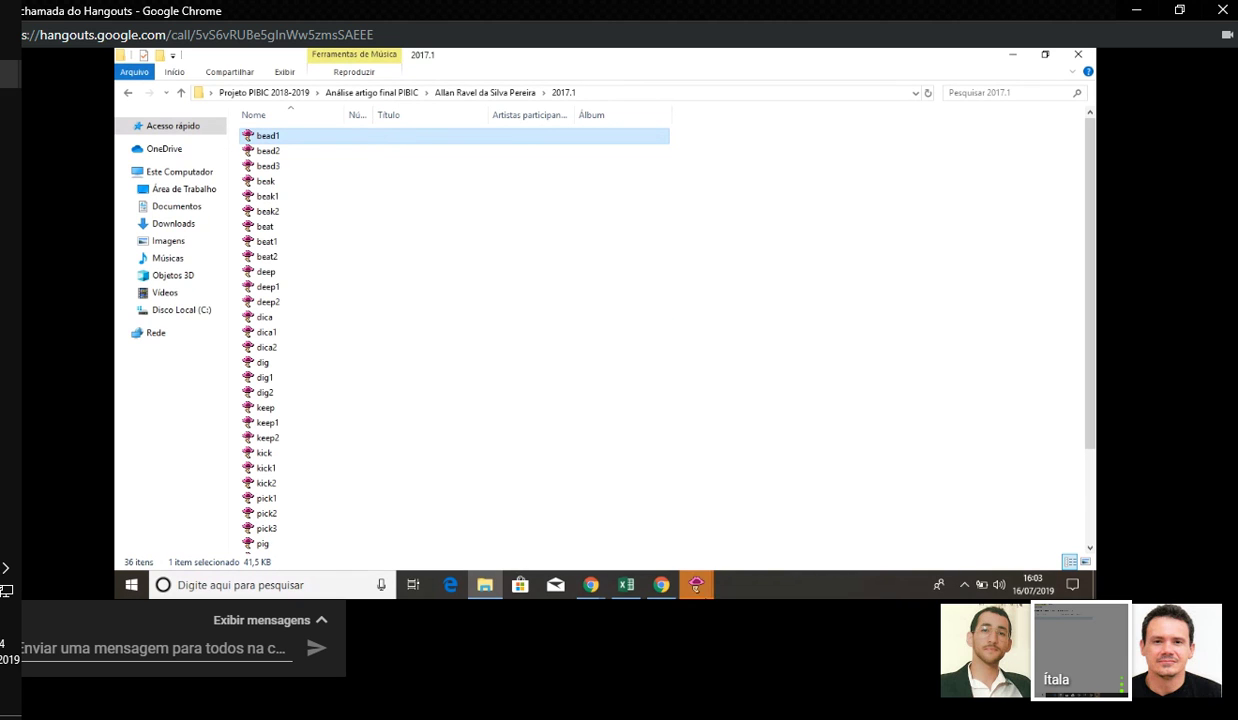
{"action": "mouse_move", "coordinate": [697, 585]}
{"action": "left_click", "coordinate": [708, 540]}
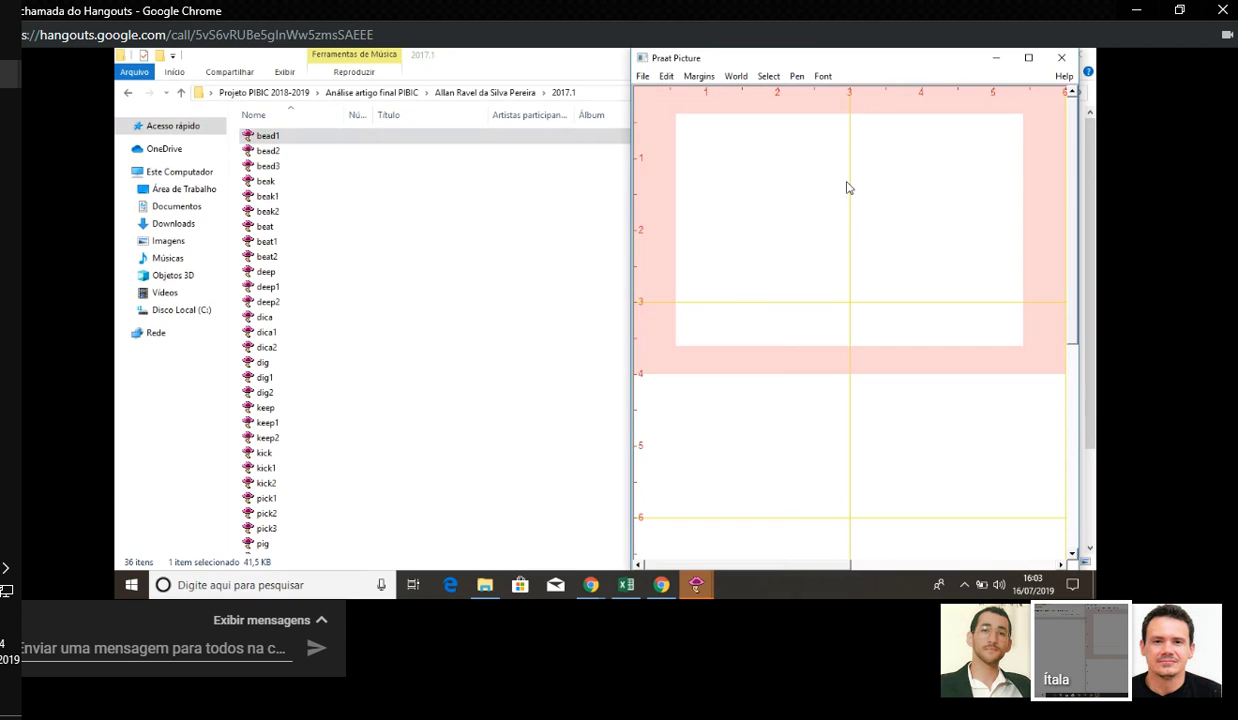
{"action": "left_click", "coordinate": [996, 57]}
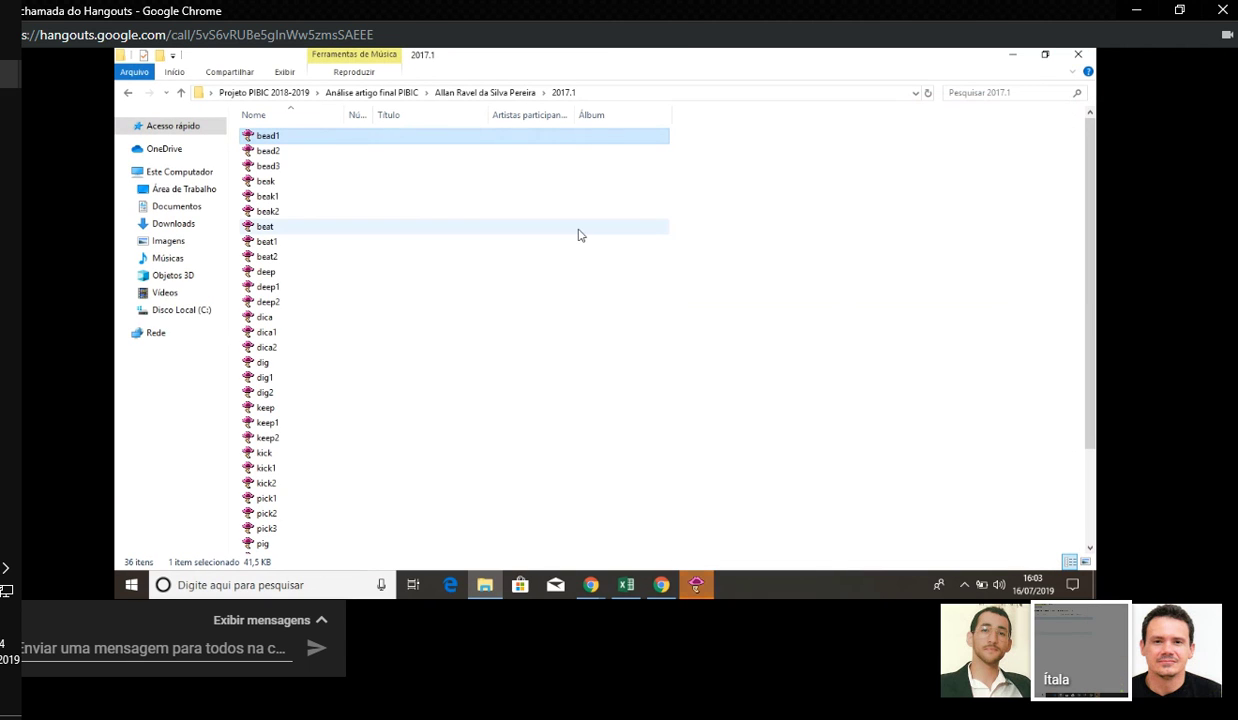
{"action": "left_click", "coordinate": [698, 584]}
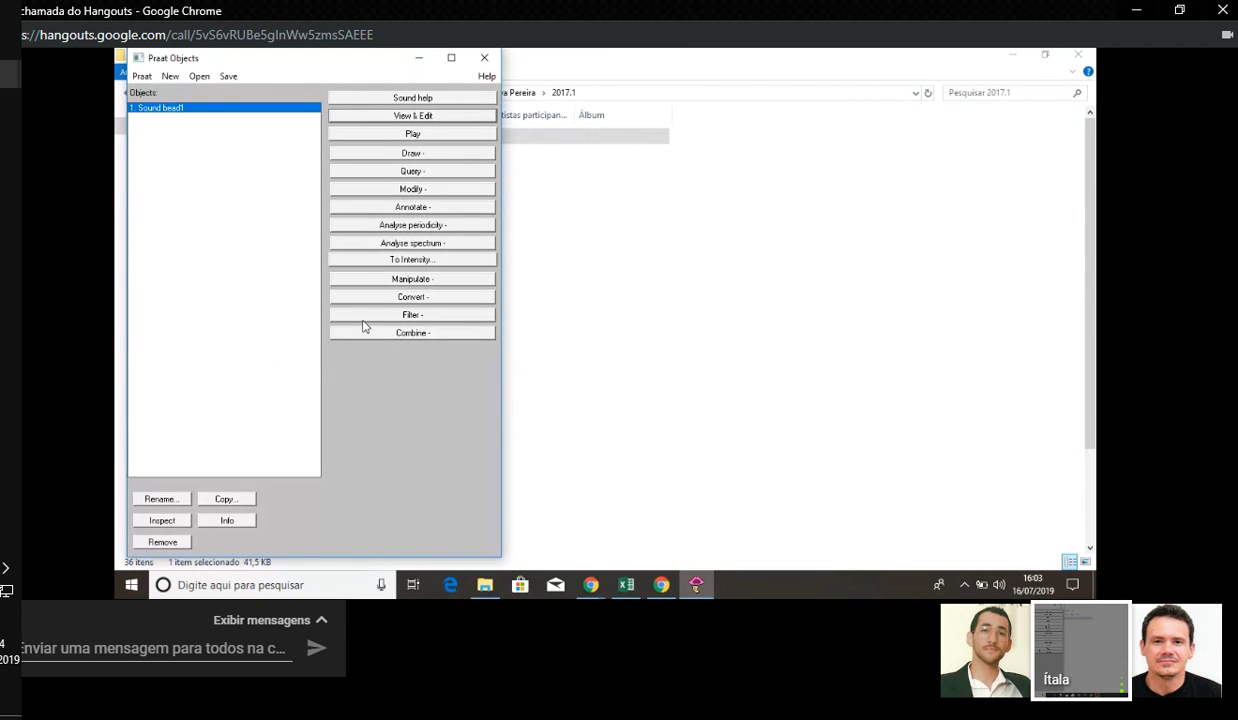
{"action": "left_click", "coordinate": [411, 118]}
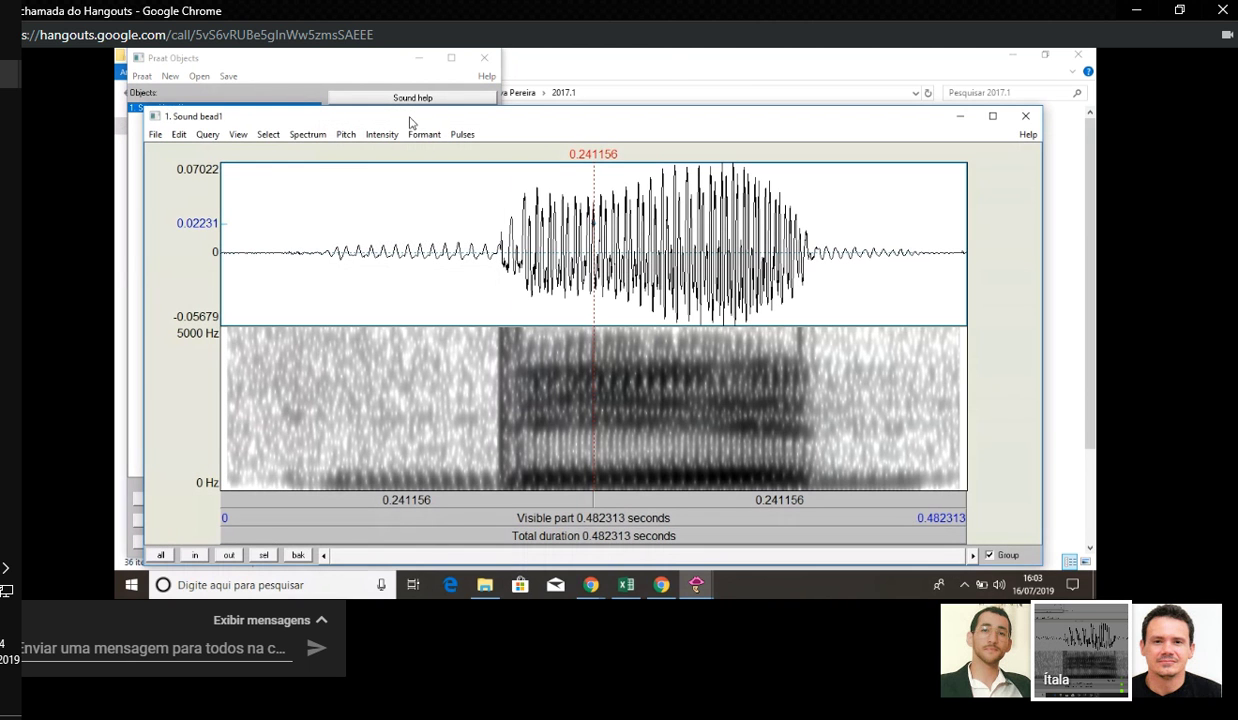
{"action": "left_click", "coordinate": [992, 116]}
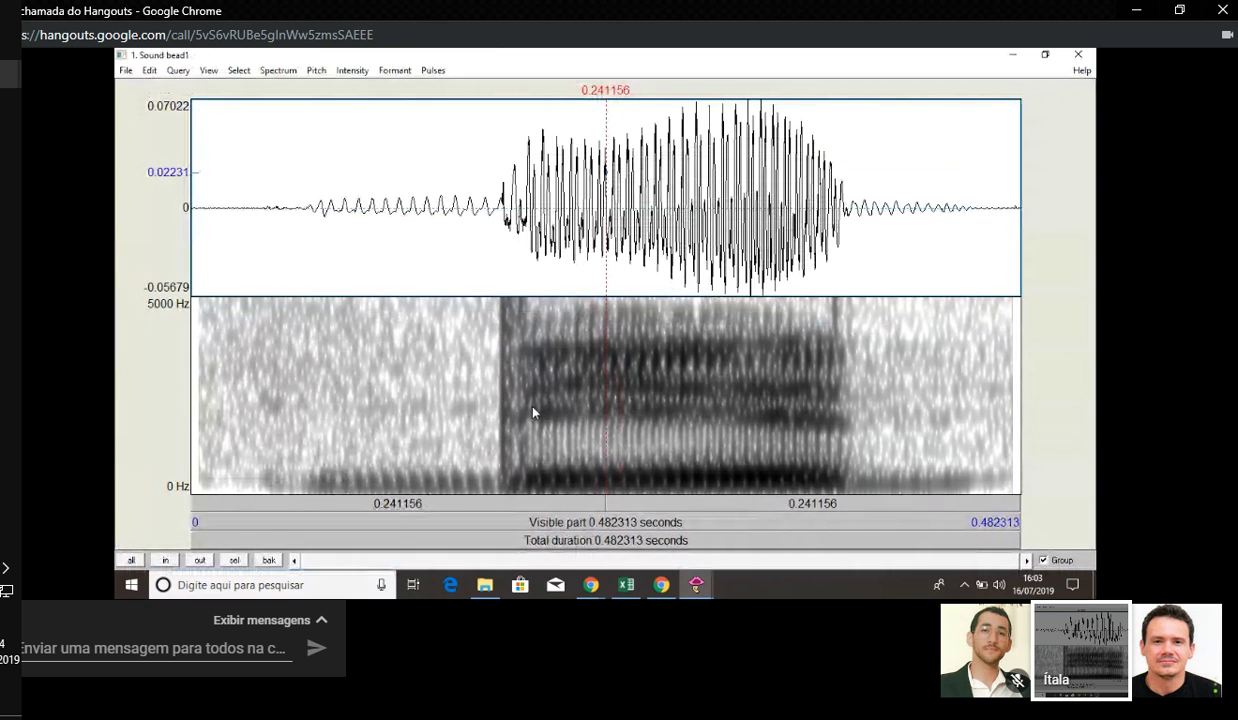
Step: Raise the system volume, play the bead1 sound, and place the cursor at about 0.059 s
{"action": "key", "text": "XF86AudioRaiseVolume"}
{"action": "key", "text": "Tab"}
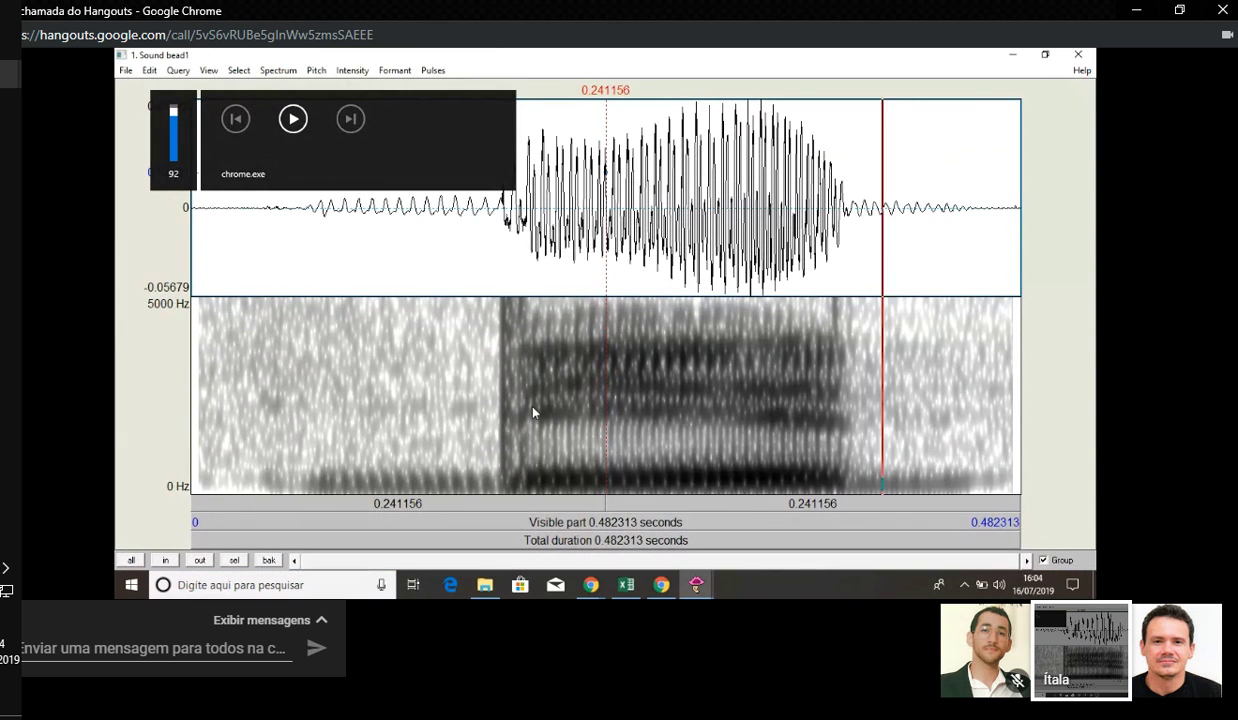
{"action": "left_click", "coordinate": [291, 393]}
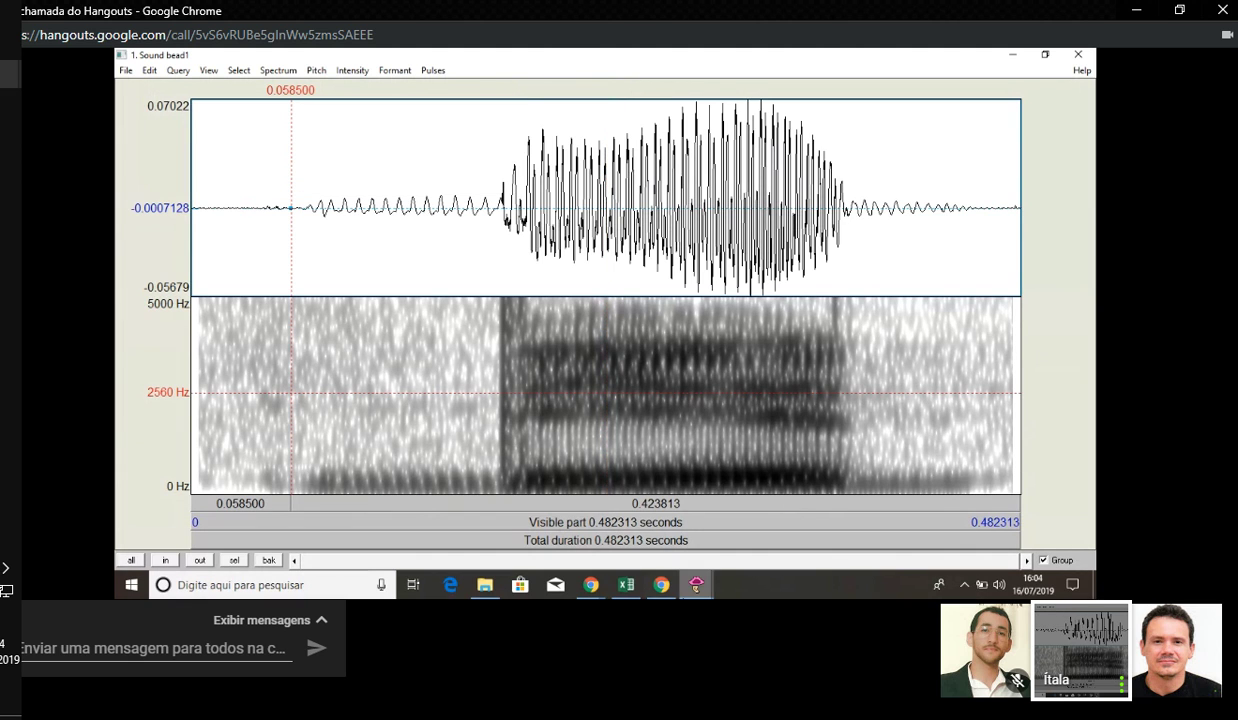
Step: Switch to the Hangouts call to hide the screen-sharing notice, and return to the bead1 sound window in Praat
{"action": "left_click", "coordinate": [594, 586]}
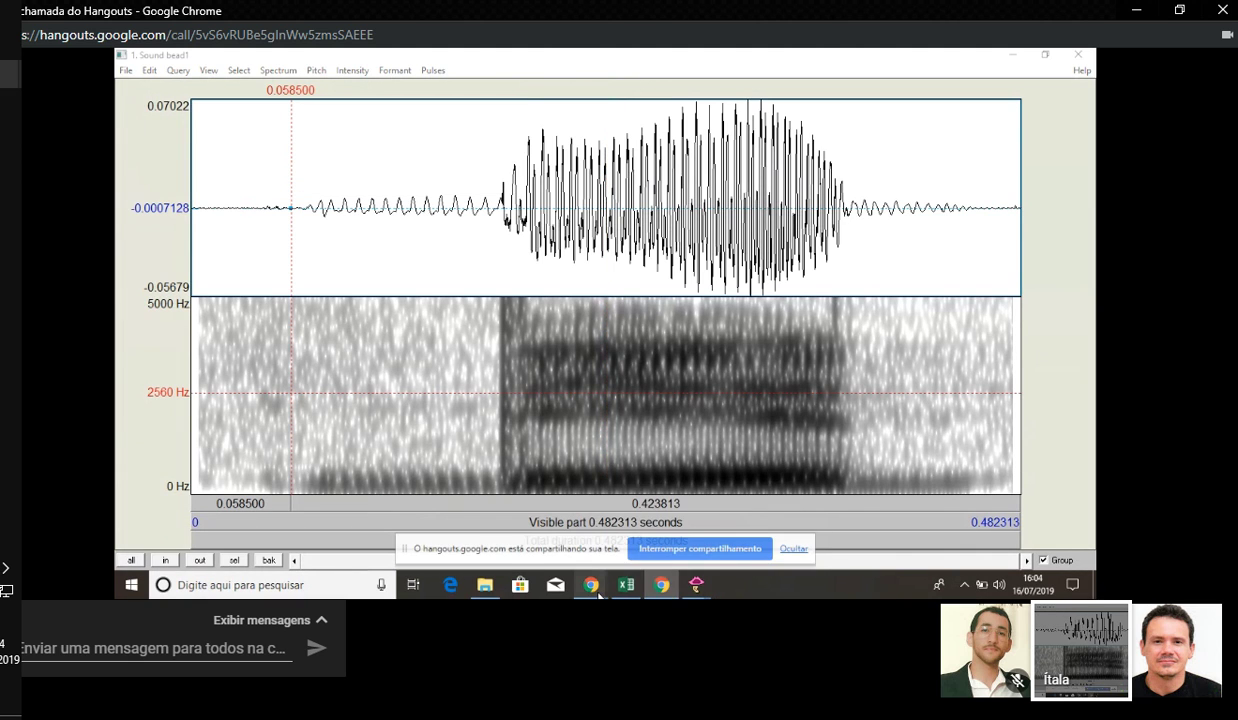
{"action": "left_click", "coordinate": [632, 541]}
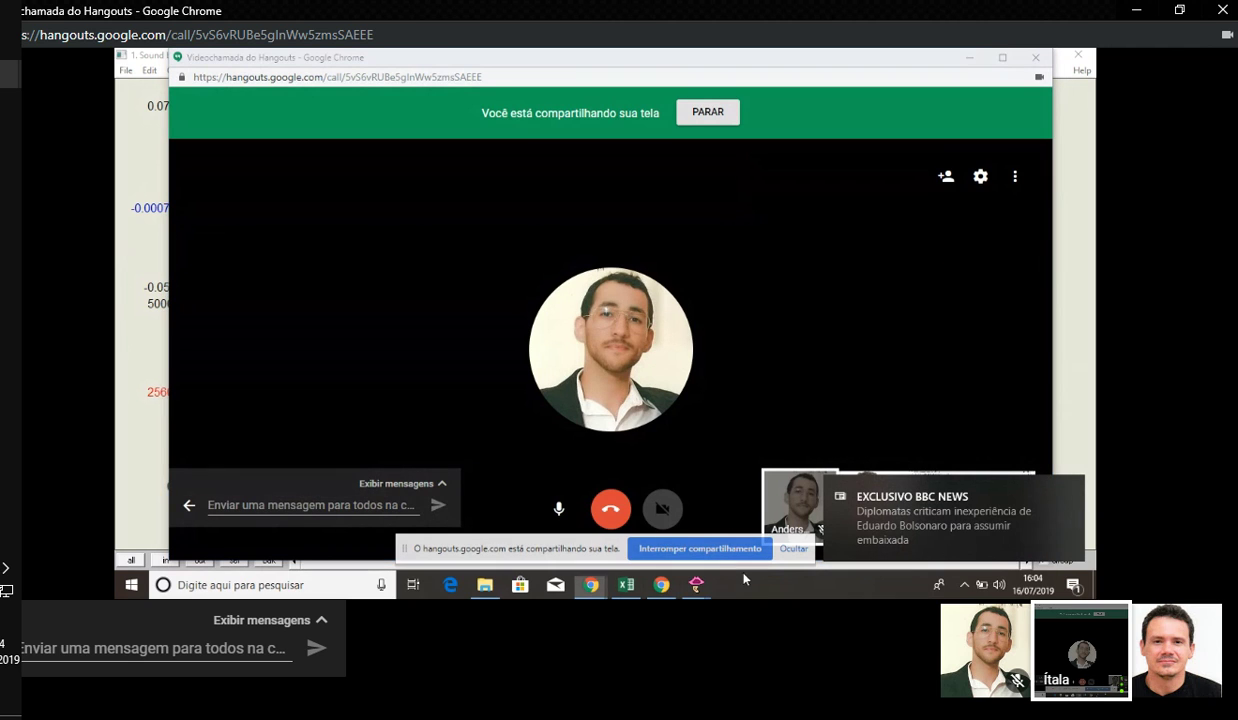
{"action": "left_click", "coordinate": [791, 548]}
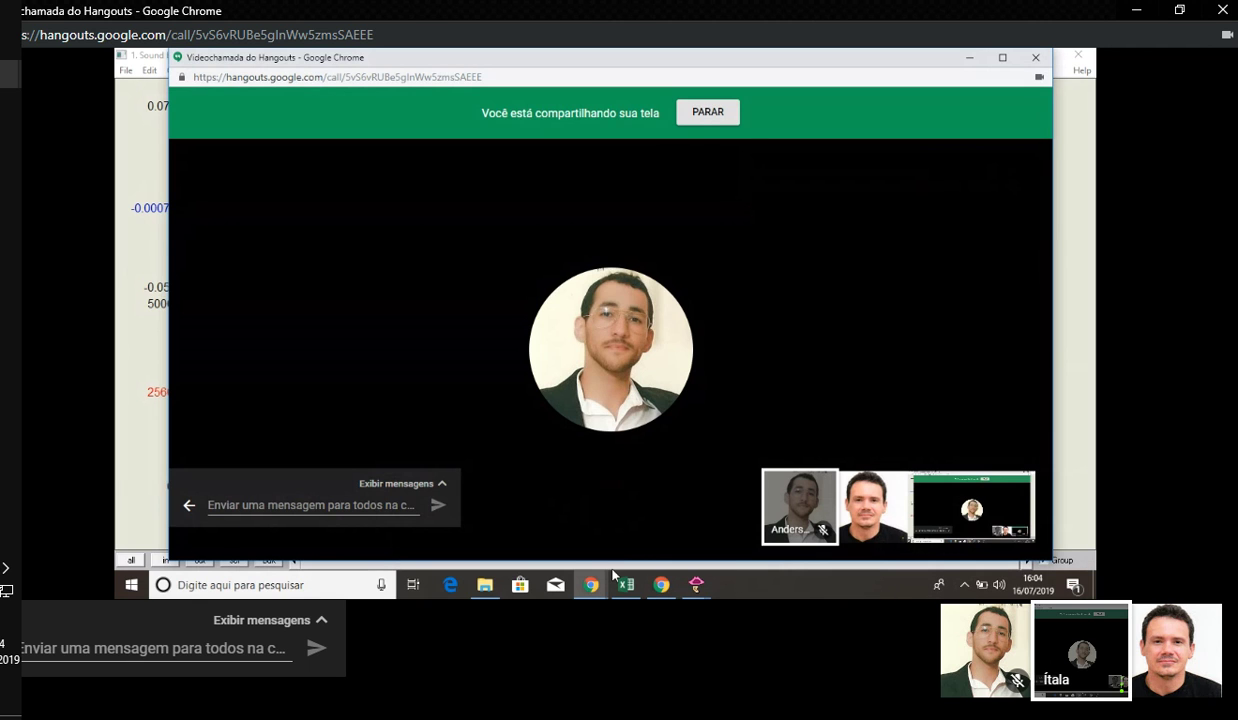
{"action": "left_click", "coordinate": [696, 584]}
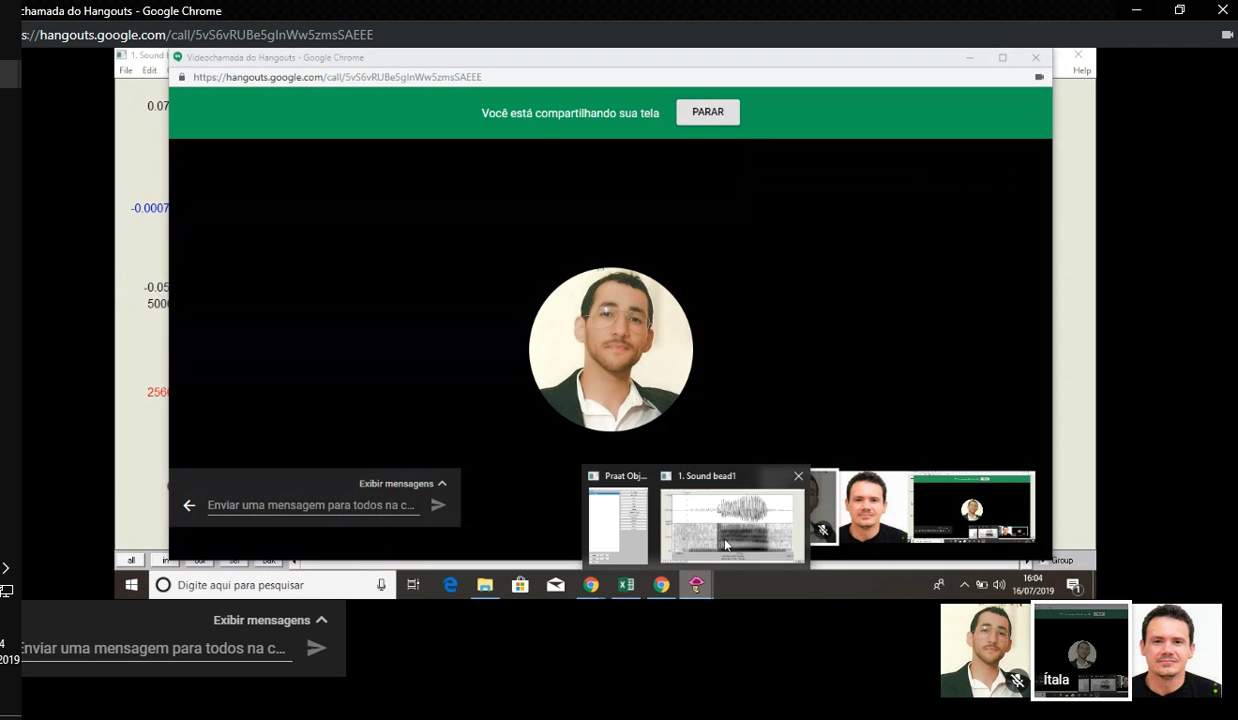
{"action": "left_click", "coordinate": [726, 545]}
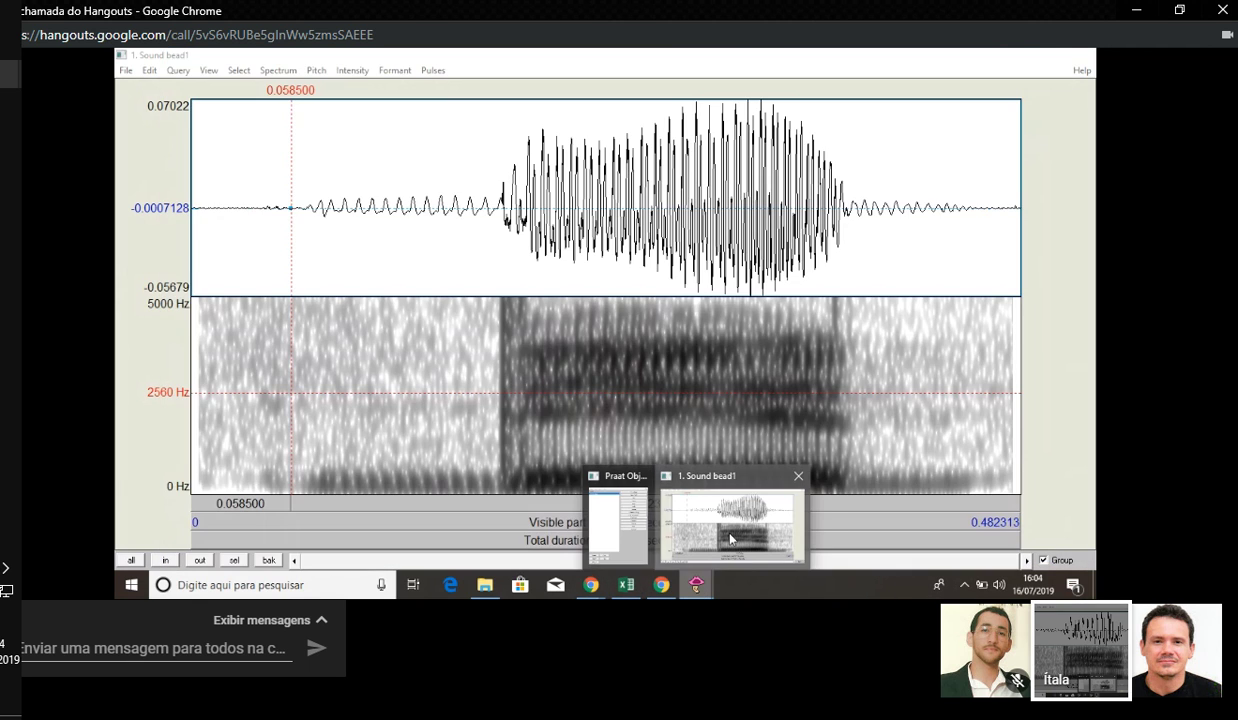
Step: Zoom in on bead1 from about 0.172 to 0.392 s and select its vowel from about 0.195 to 0.381 s
{"action": "left_click", "coordinate": [498, 381]}
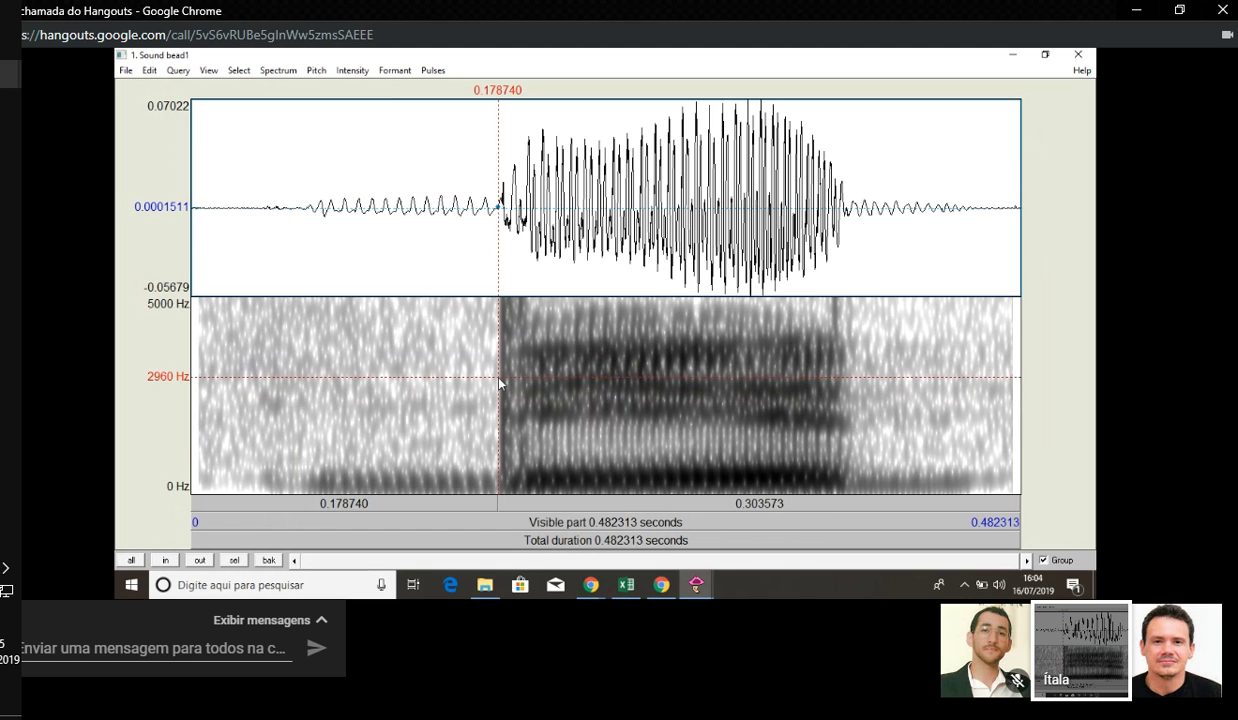
{"action": "left_click", "coordinate": [284, 252]}
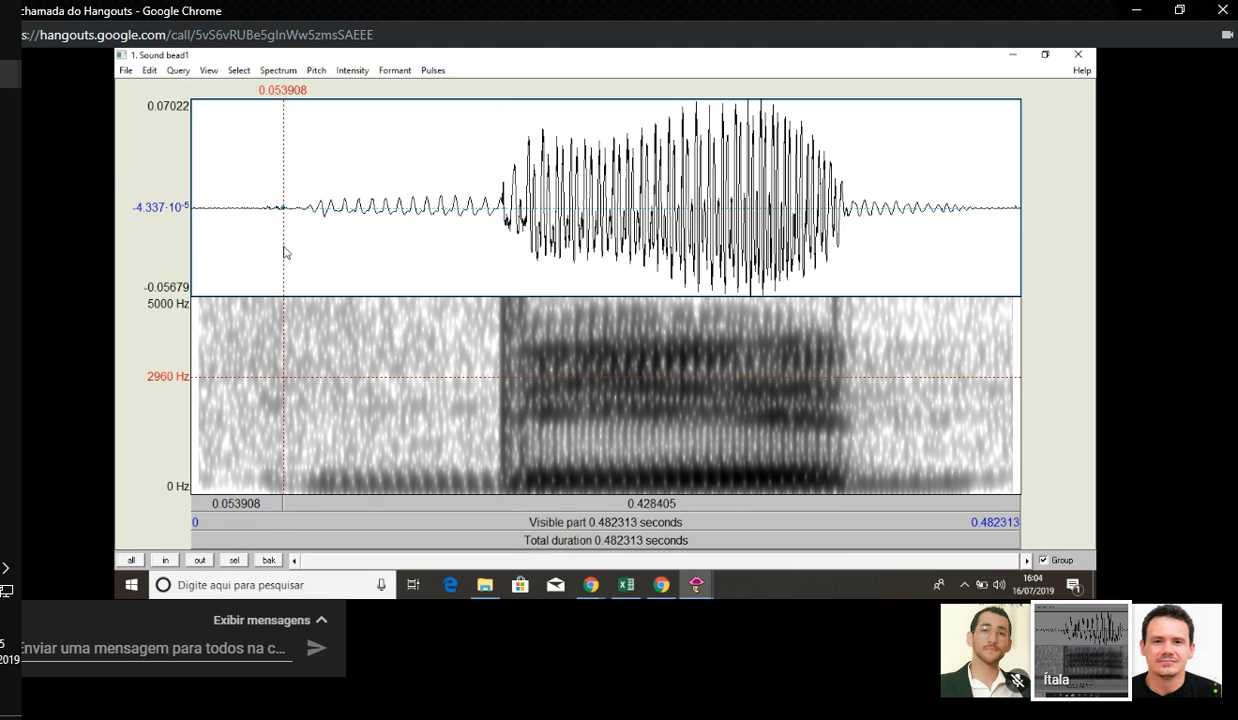
{"action": "left_click", "coordinate": [476, 280]}
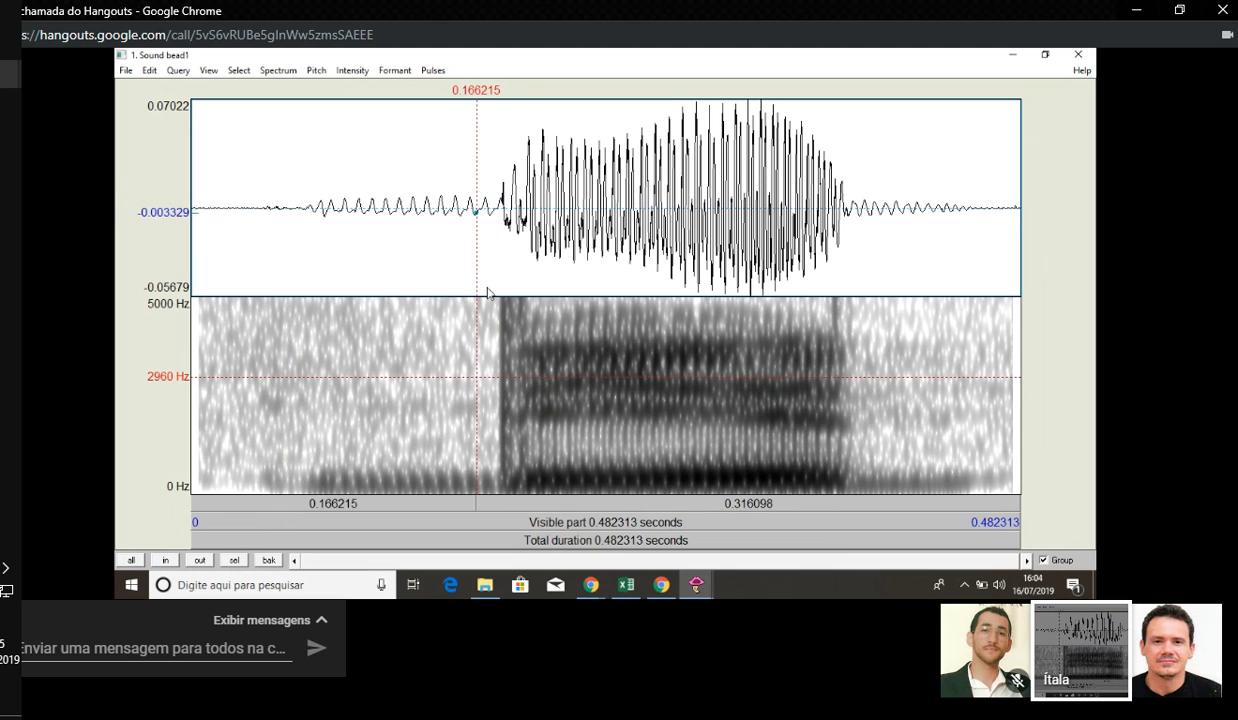
{"action": "left_click", "coordinate": [487, 292]}
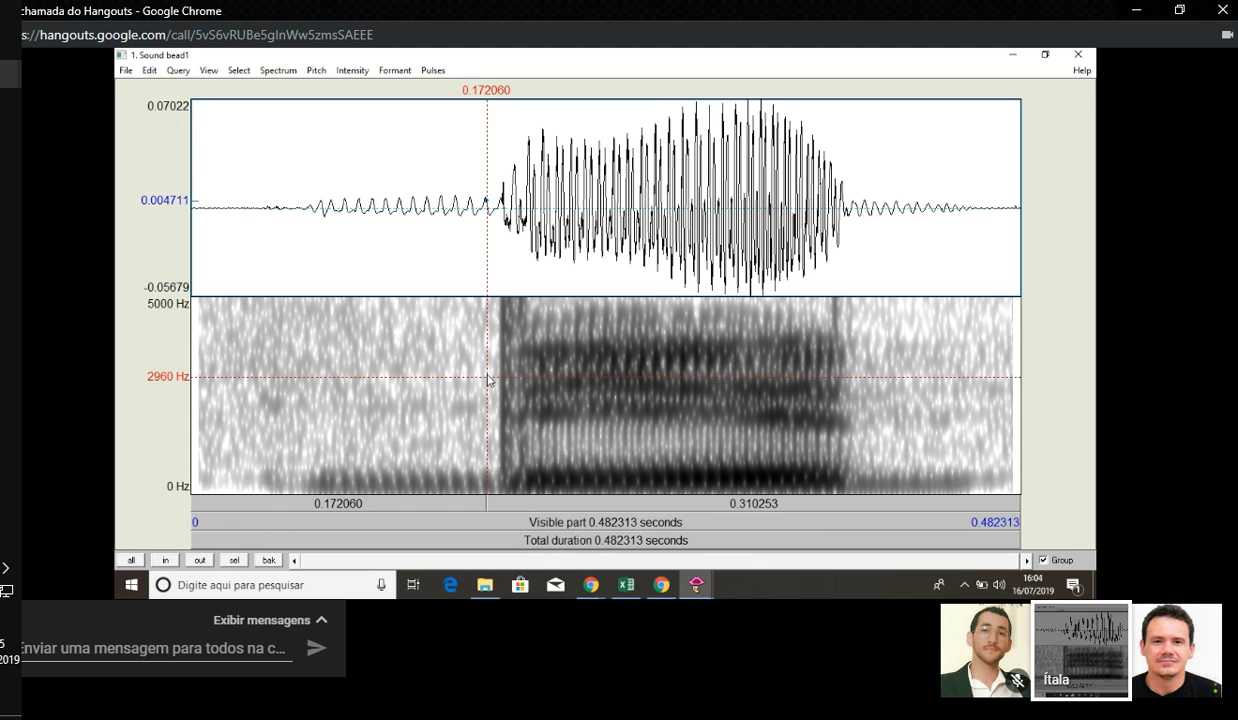
{"action": "left_click_drag", "start_coordinate": [488, 378], "coordinate": [866, 377]}
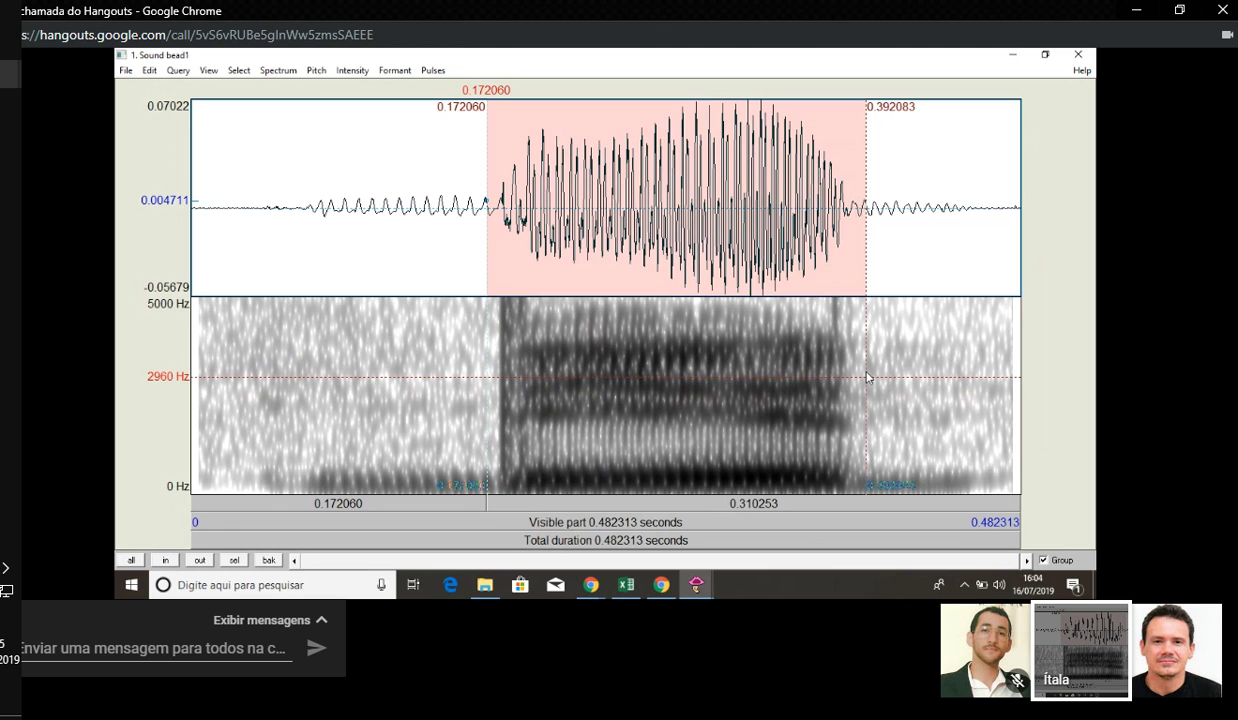
{"action": "left_click_drag", "start_coordinate": [866, 377], "coordinate": [865, 377]}
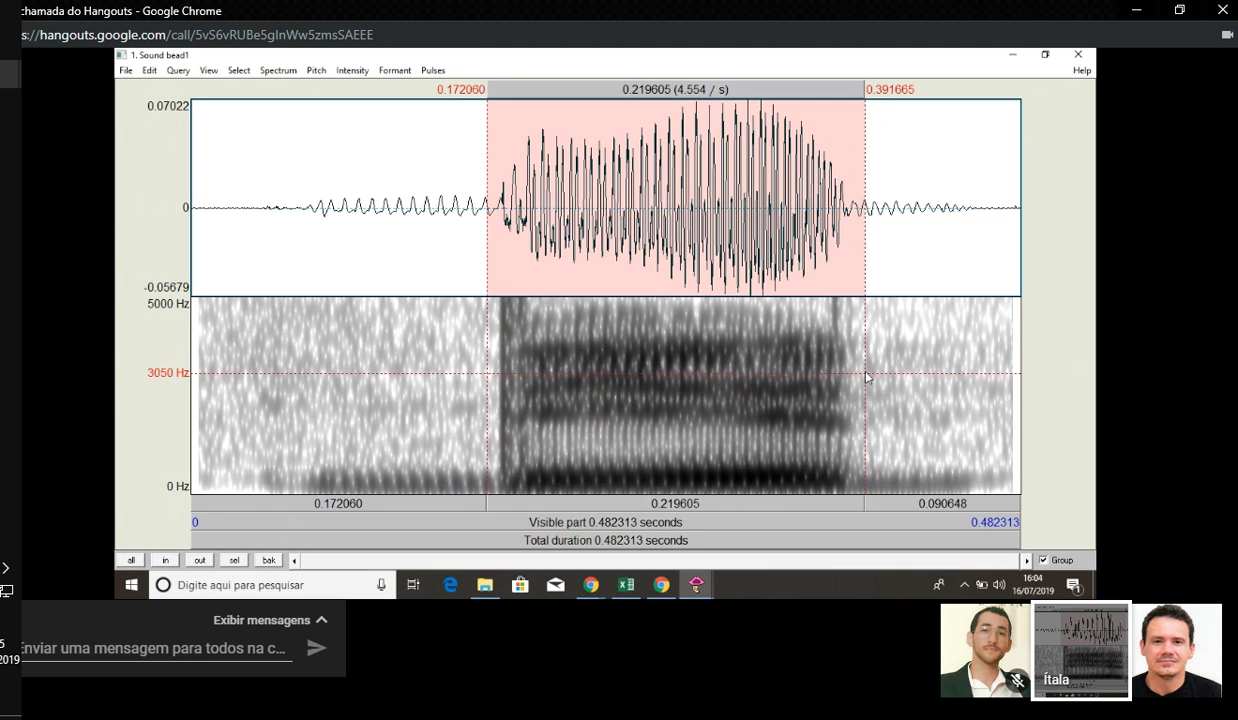
{"action": "key", "text": "ctrl+n"}
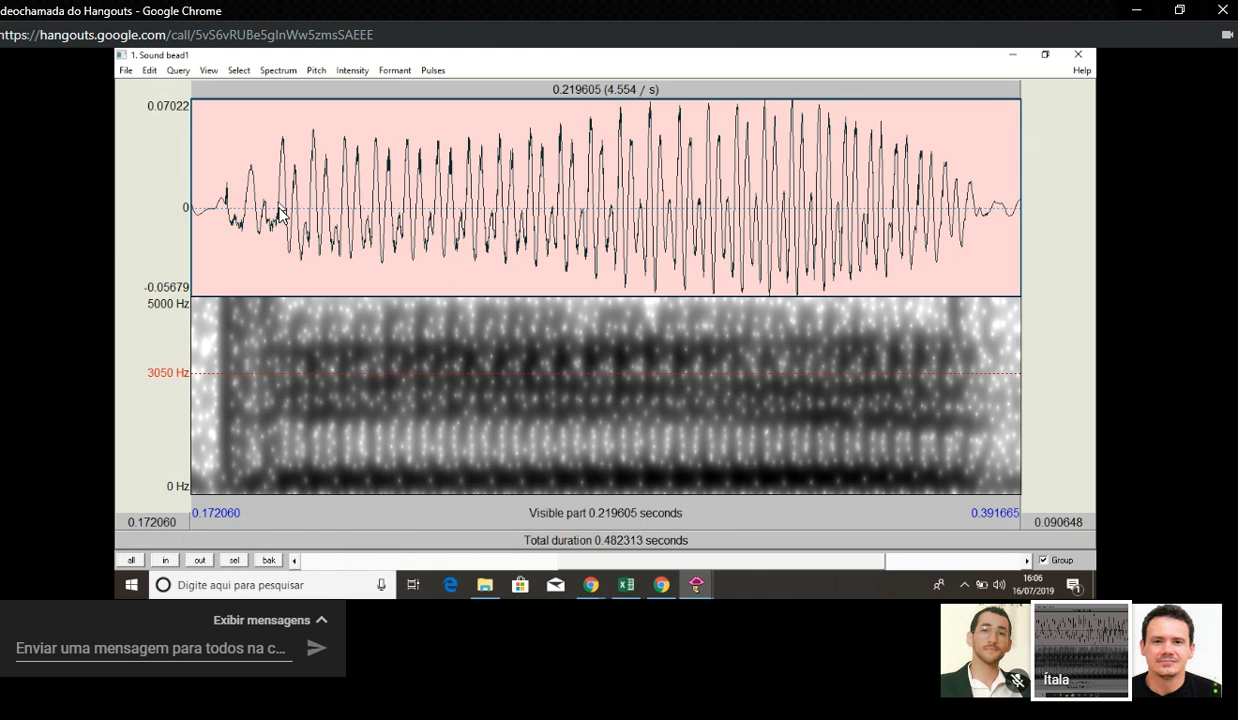
{"action": "left_click", "coordinate": [278, 210]}
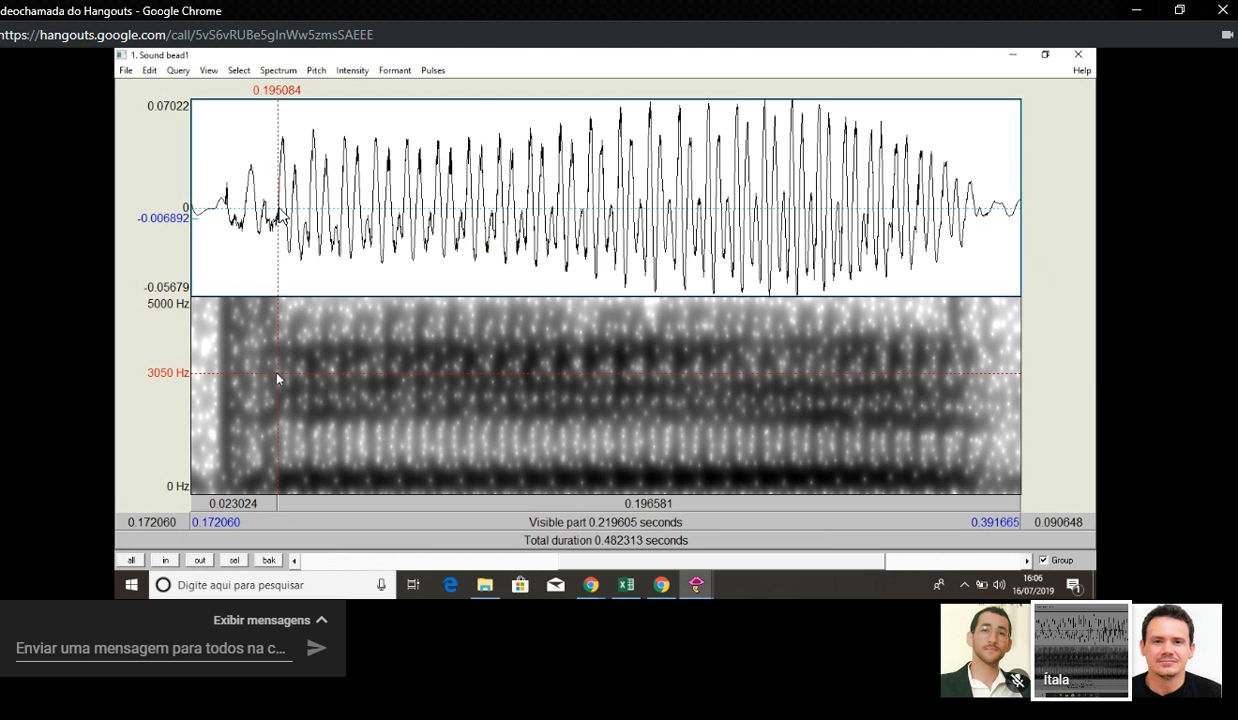
{"action": "left_click_drag", "start_coordinate": [277, 376], "coordinate": [982, 378]}
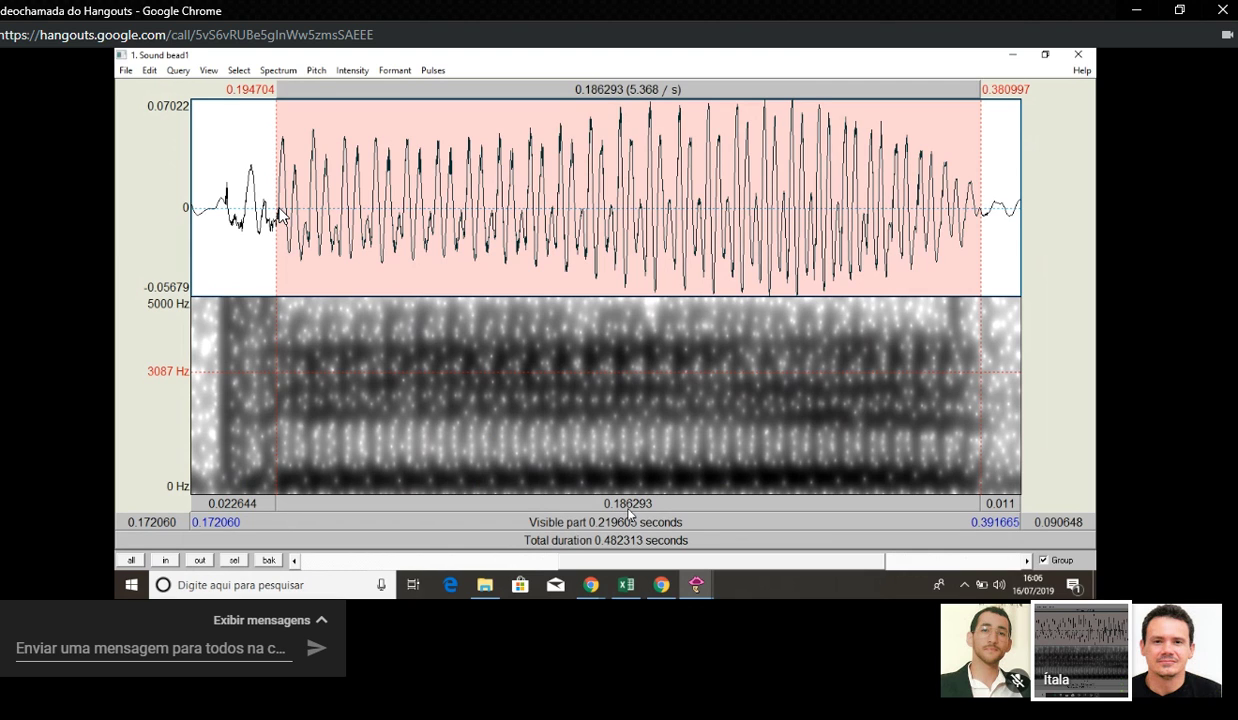
Step: Check the first bead entry in the duração column of the Pasta1 PIBIC workbook, and return to the bead1 selection in Praat
{"action": "left_click", "coordinate": [632, 589]}
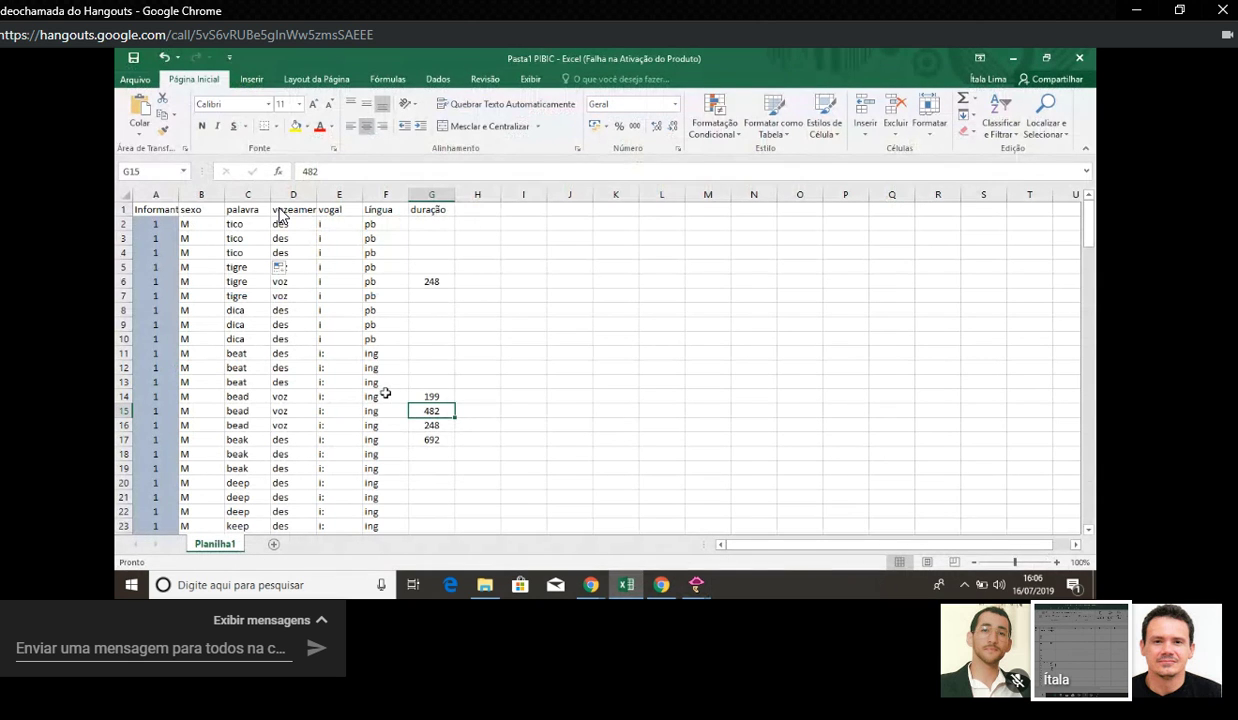
{"action": "left_click", "coordinate": [431, 396]}
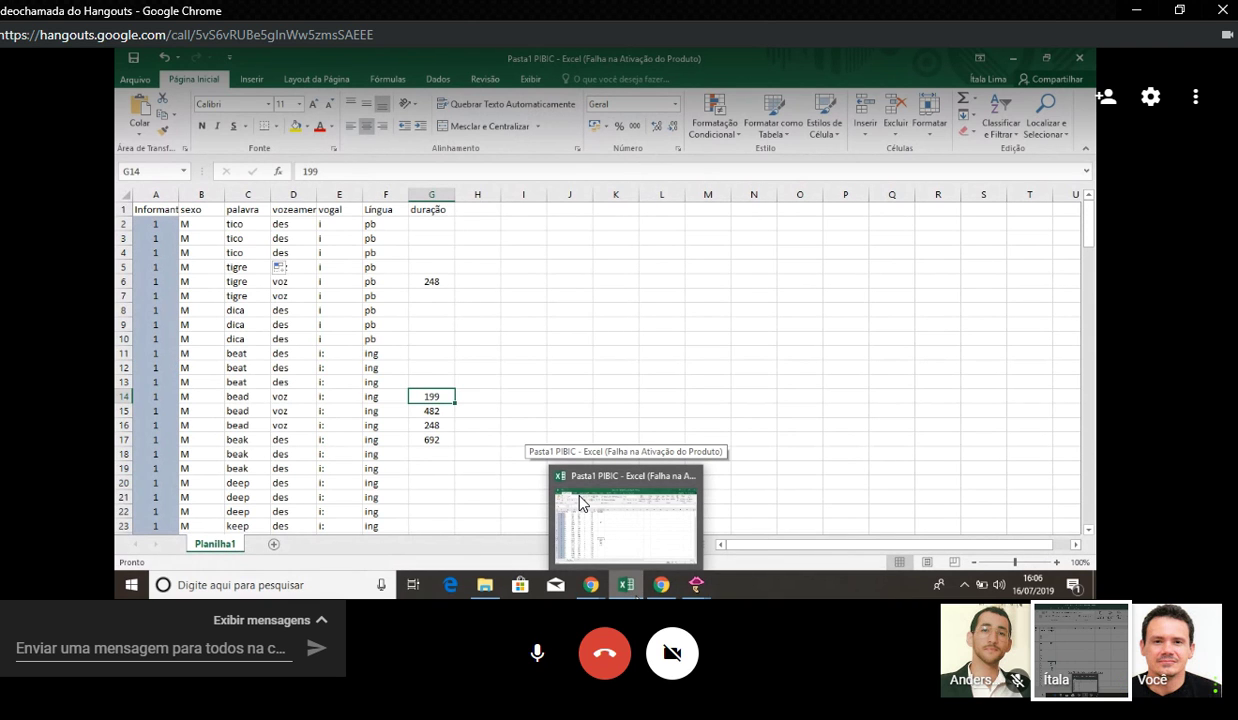
{"action": "mouse_move", "coordinate": [696, 584]}
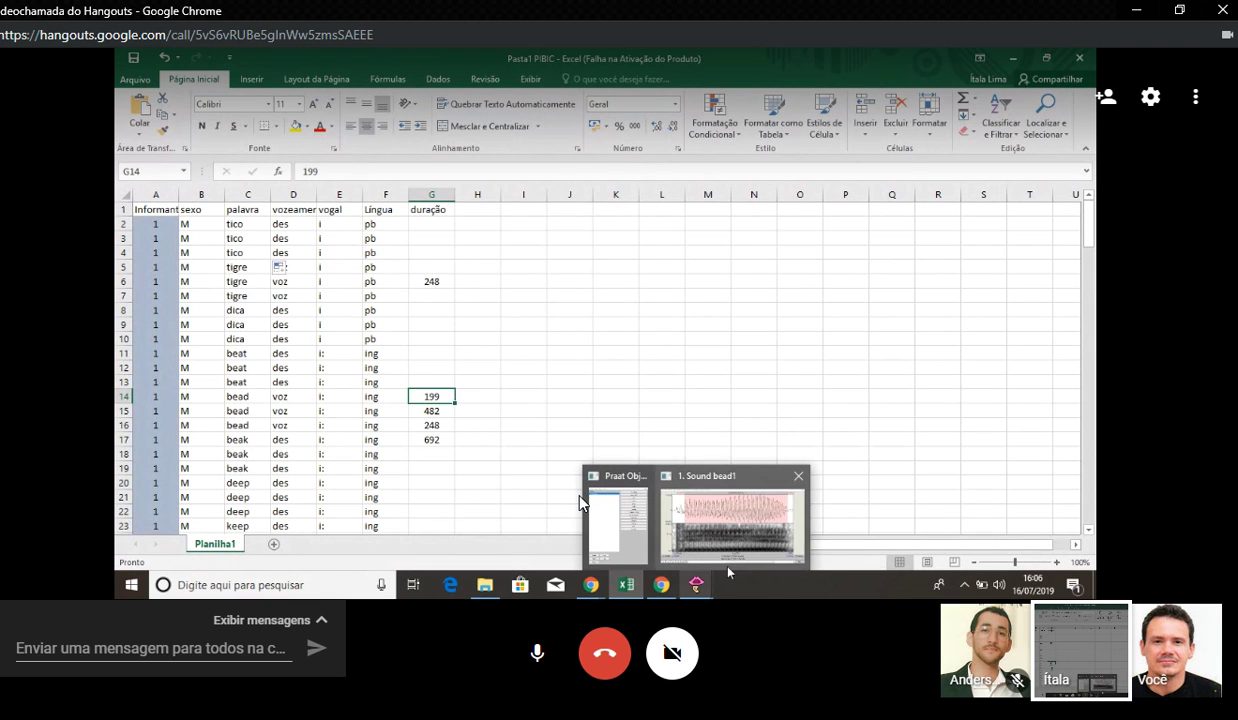
{"action": "mouse_move", "coordinate": [735, 560]}
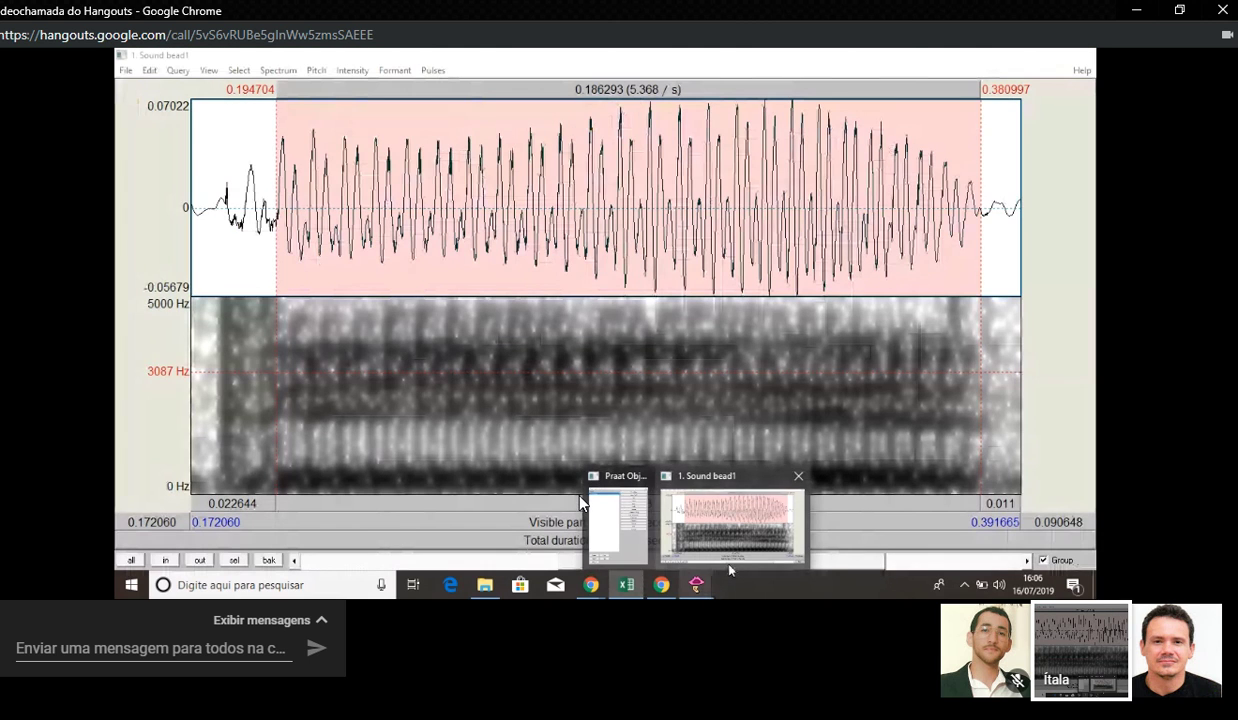
{"action": "left_click", "coordinate": [704, 545]}
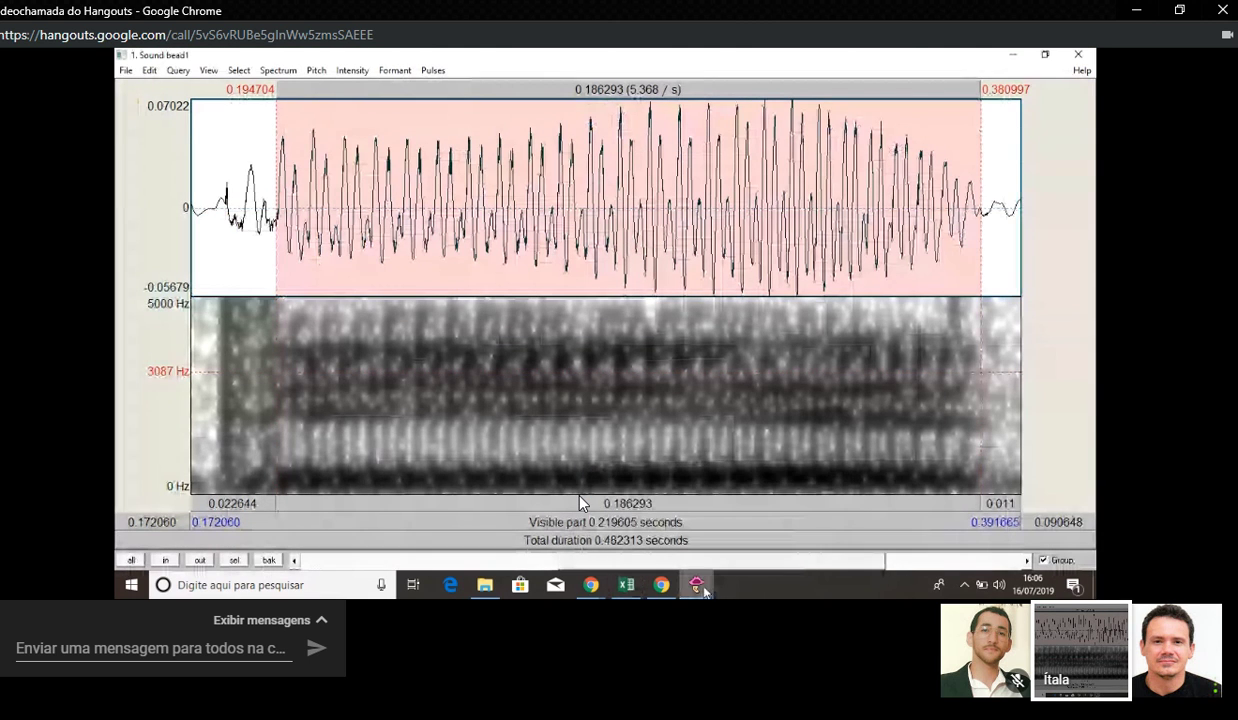
Step: Compare the first bead entry in the Pasta1 PIBIC workbook with the bead1 selection in Praat, and set its duração in G14 to 186
{"action": "left_click", "coordinate": [636, 590]}
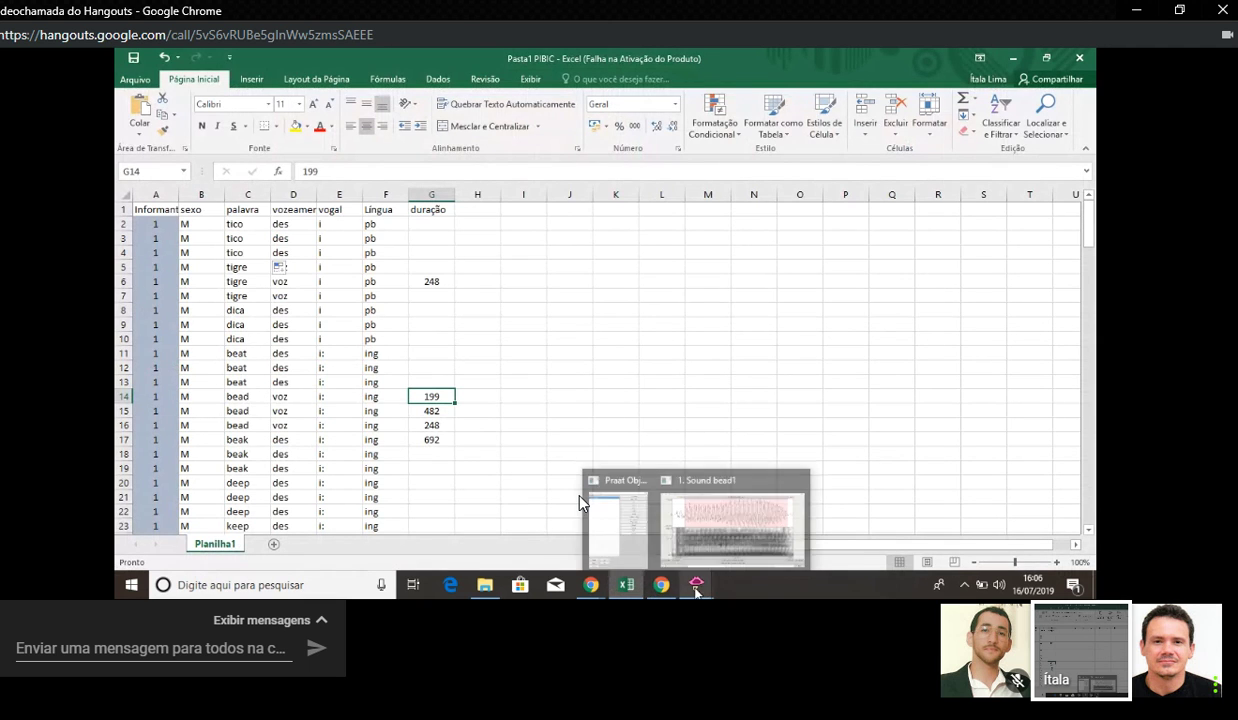
{"action": "left_click", "coordinate": [700, 530]}
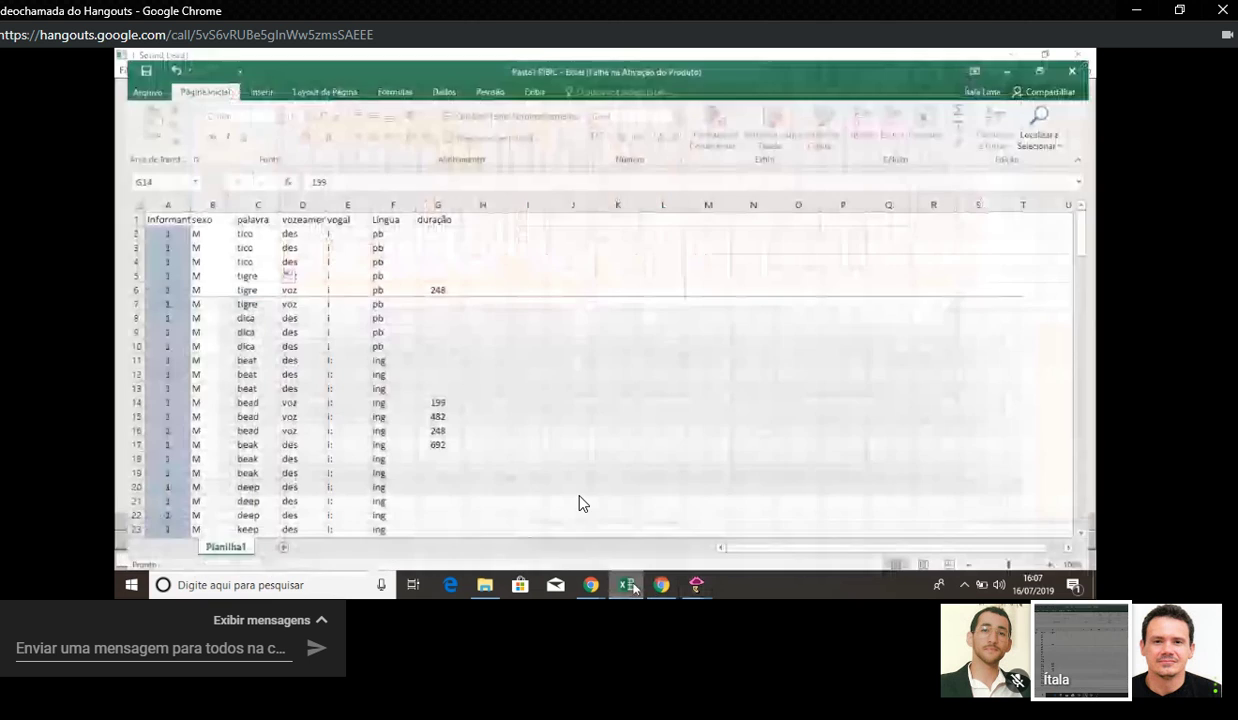
{"action": "left_click", "coordinate": [629, 586]}
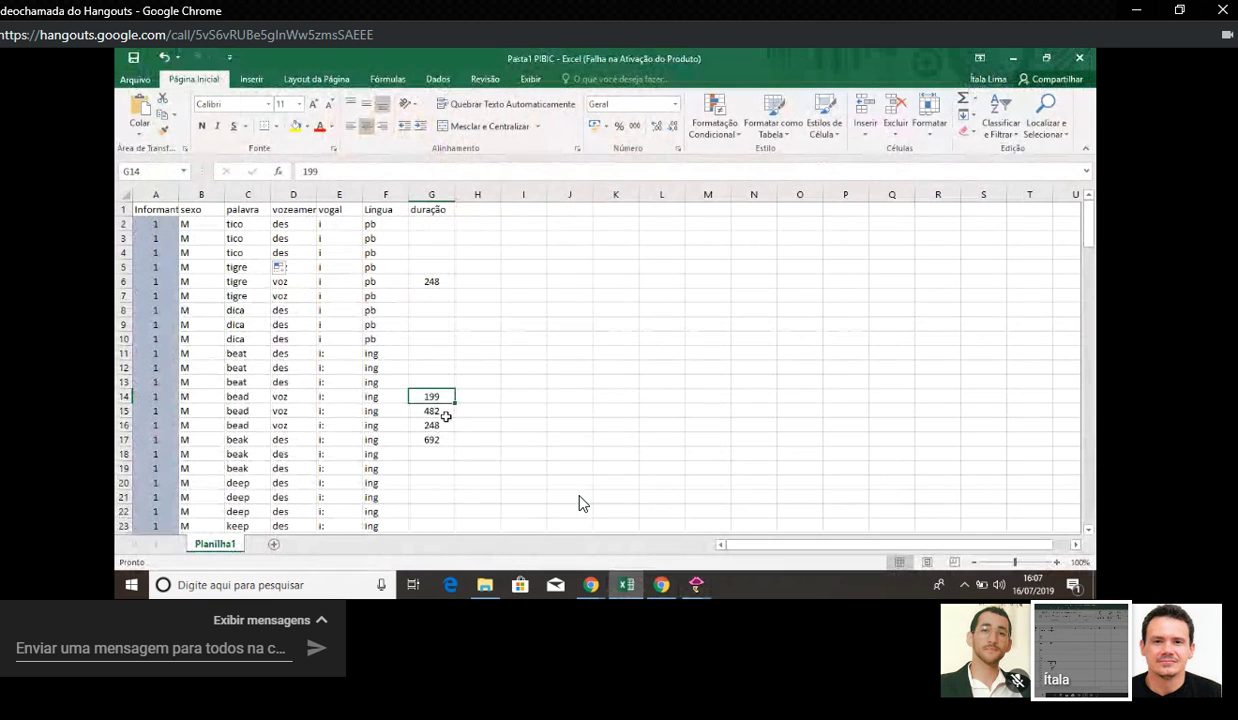
{"action": "key", "text": "BackSpace"}
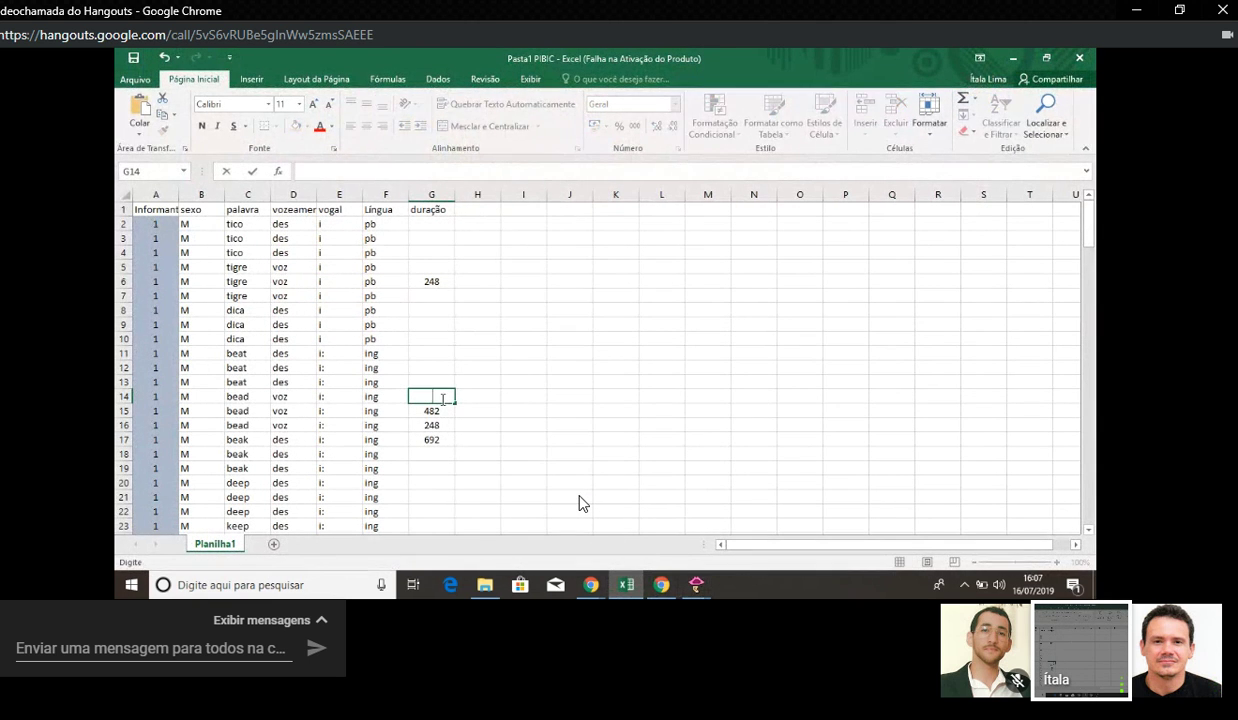
{"action": "mouse_move", "coordinate": [697, 585]}
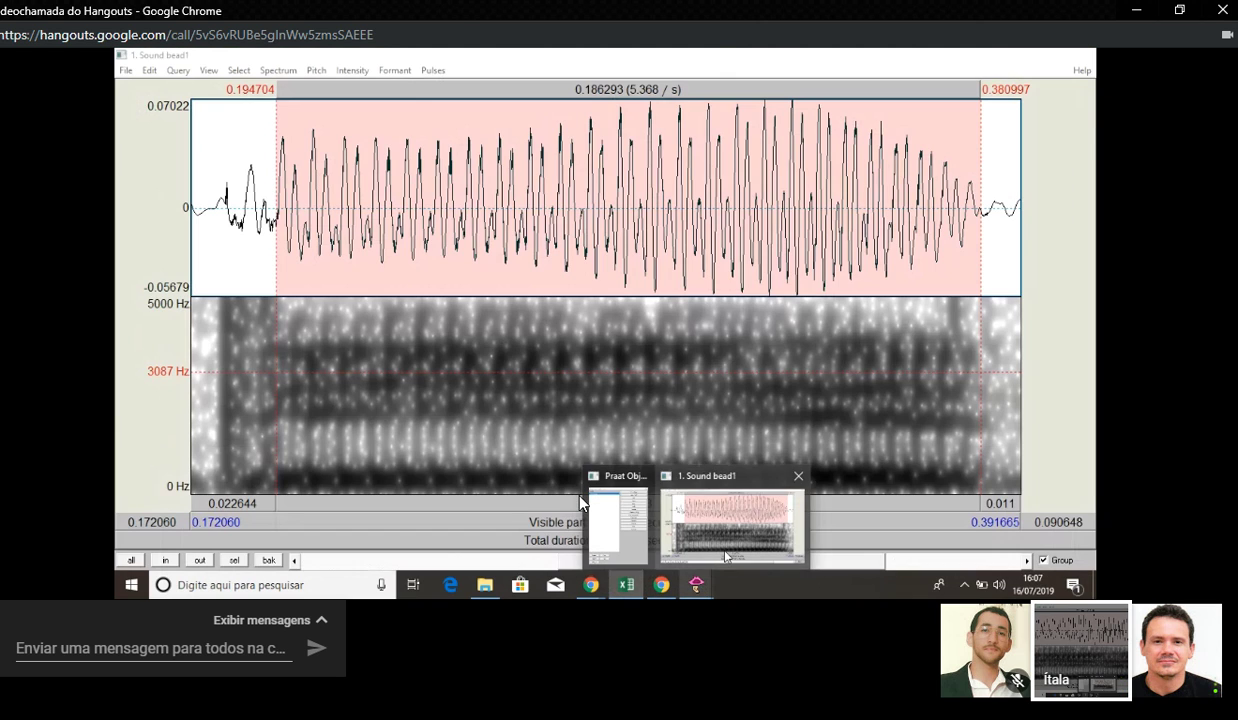
{"action": "left_click", "coordinate": [727, 556]}
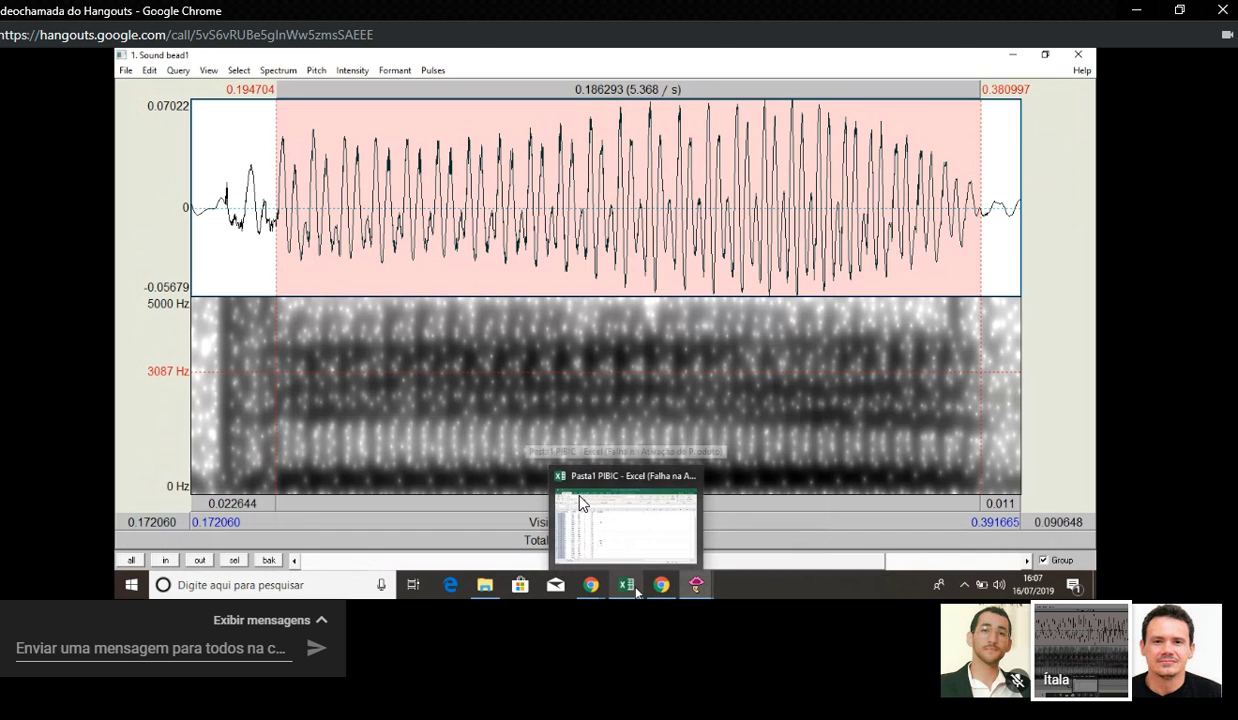
{"action": "mouse_move", "coordinate": [707, 589]}
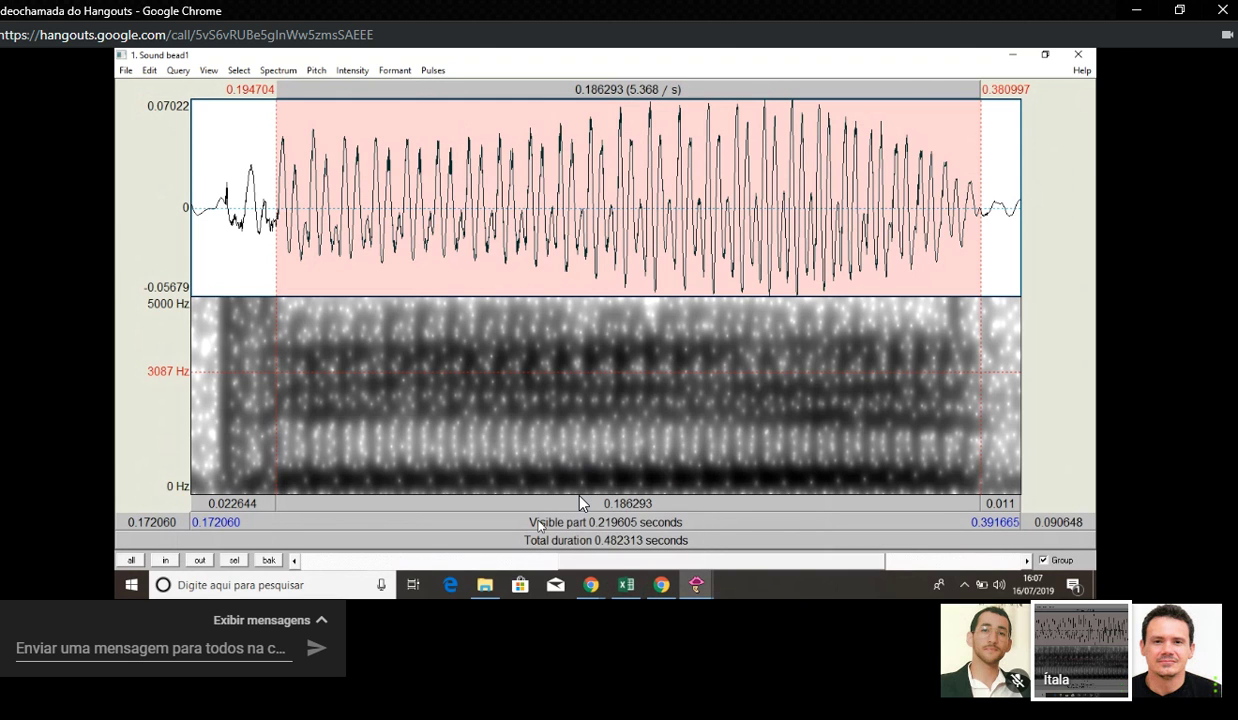
{"action": "left_click", "coordinate": [626, 585]}
{"action": "type", "text": "186"}
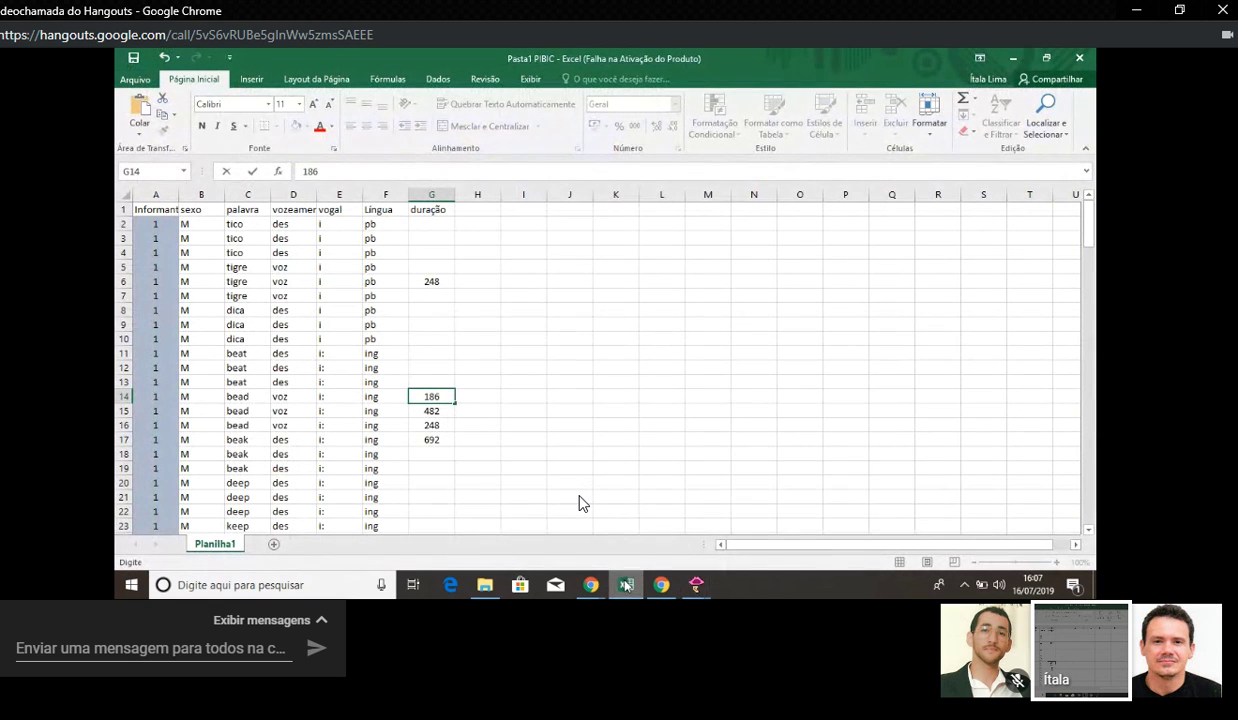
{"action": "left_click", "coordinate": [436, 422]}
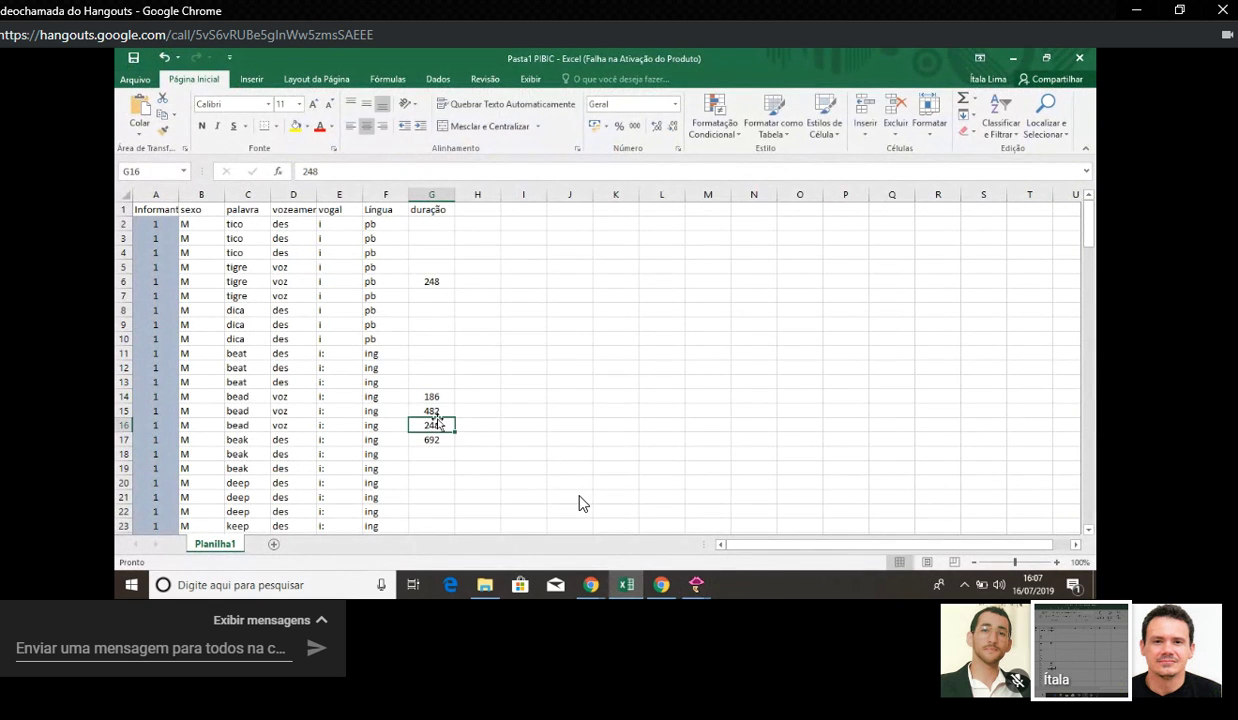
Step: Close the bead1 sound window, quit Praat despite the object in its list, and switch to the Hangouts call window
{"action": "left_click", "coordinate": [697, 585]}
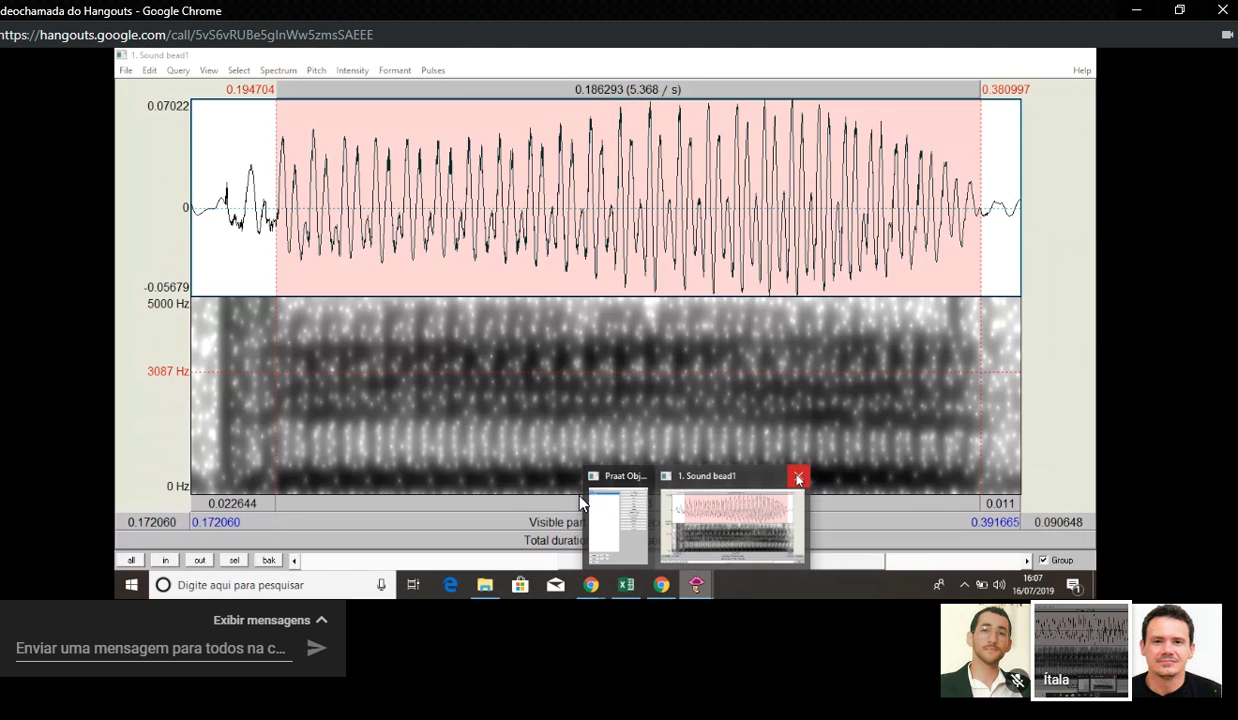
{"action": "left_click", "coordinate": [797, 476]}
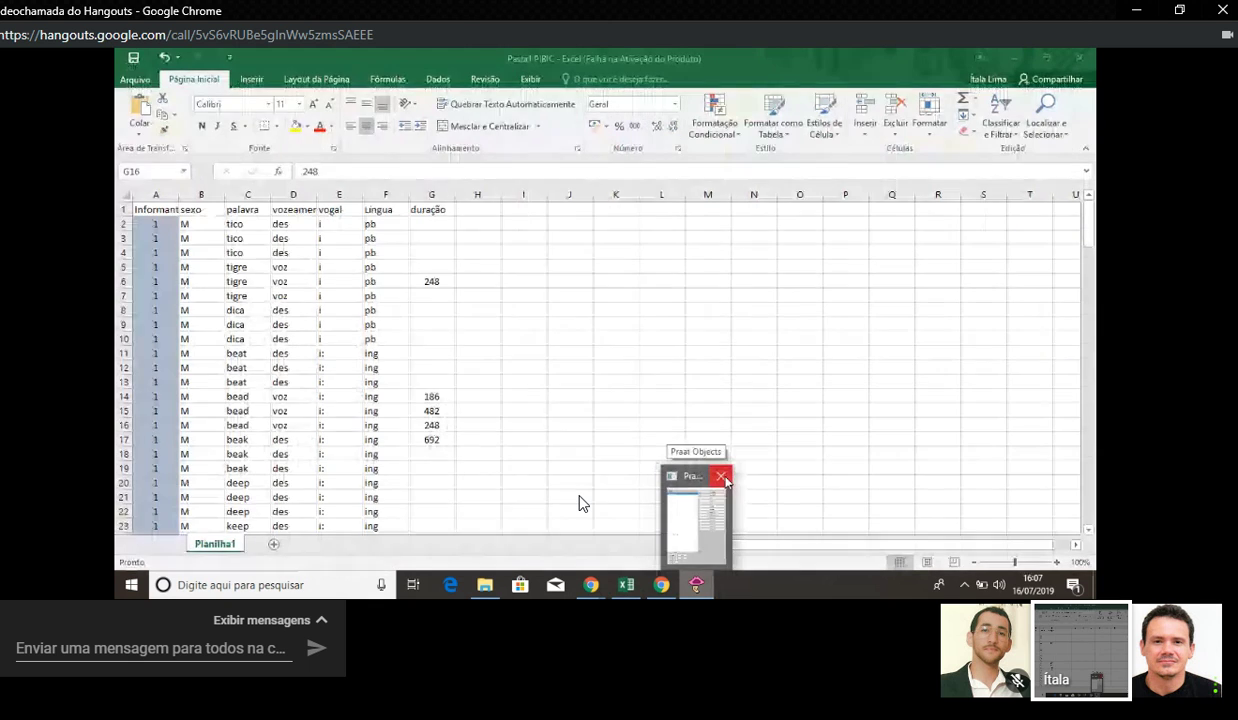
{"action": "left_click", "coordinate": [723, 477]}
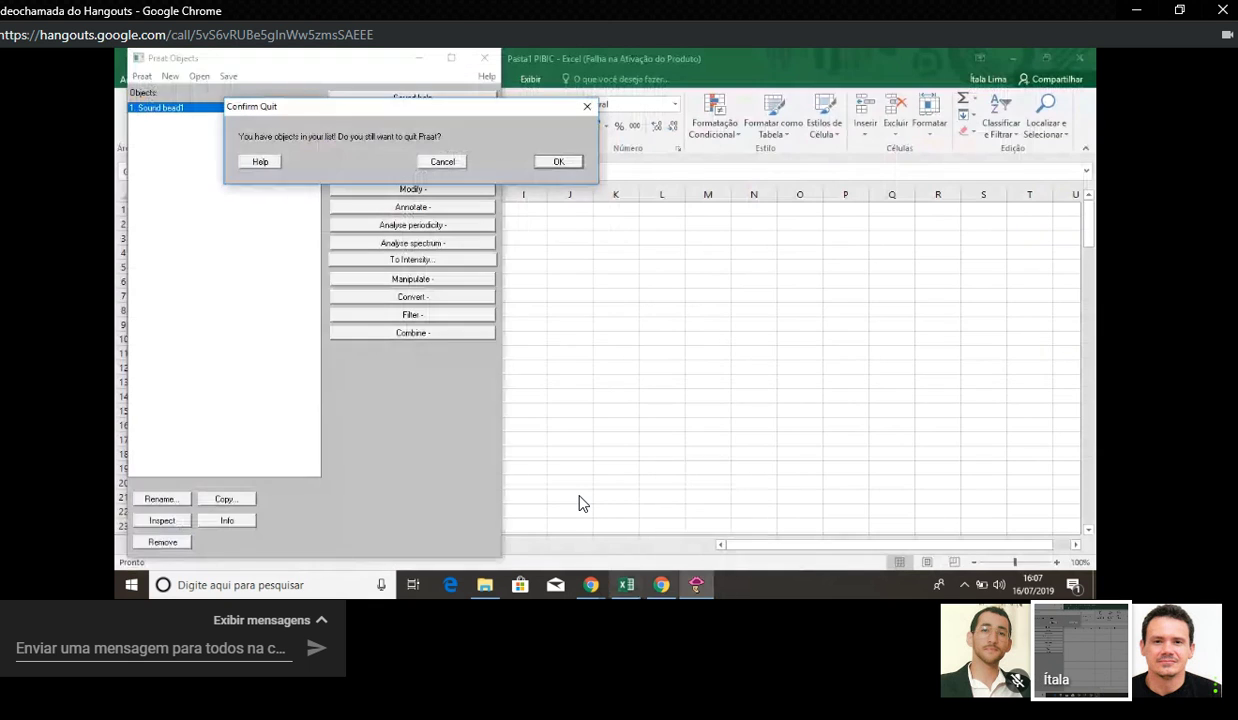
{"action": "left_click", "coordinate": [558, 164]}
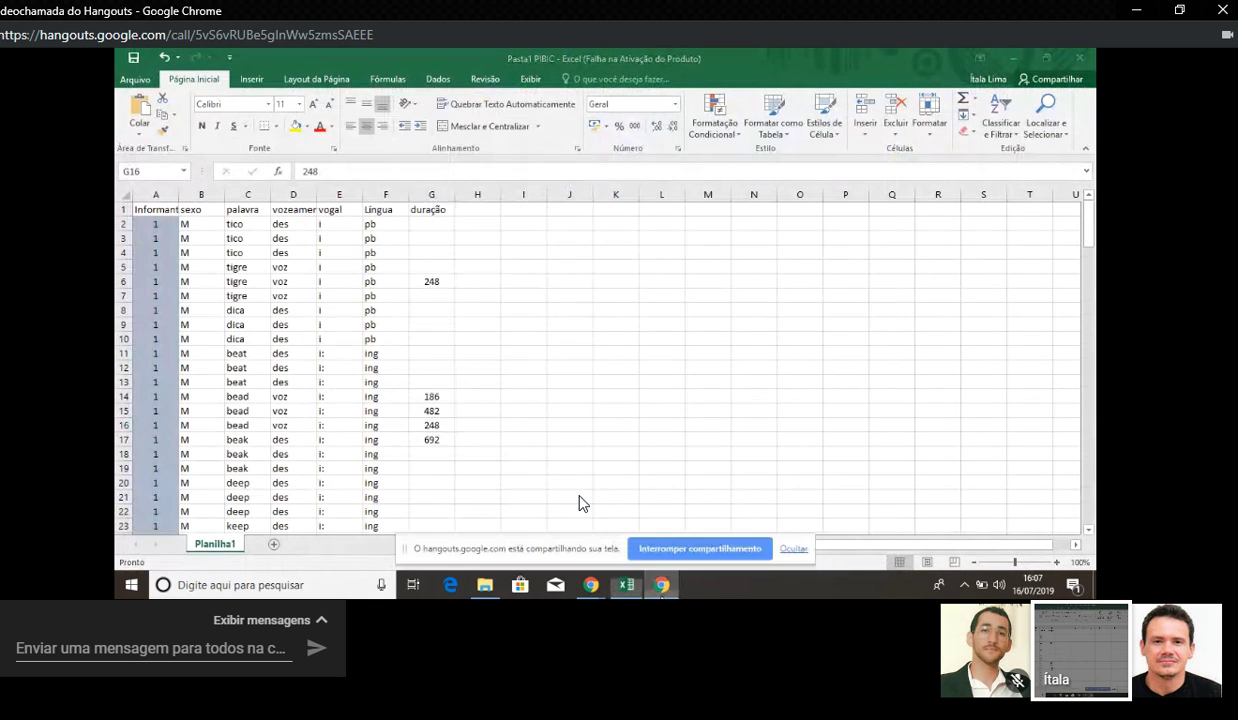
{"action": "mouse_move", "coordinate": [593, 590]}
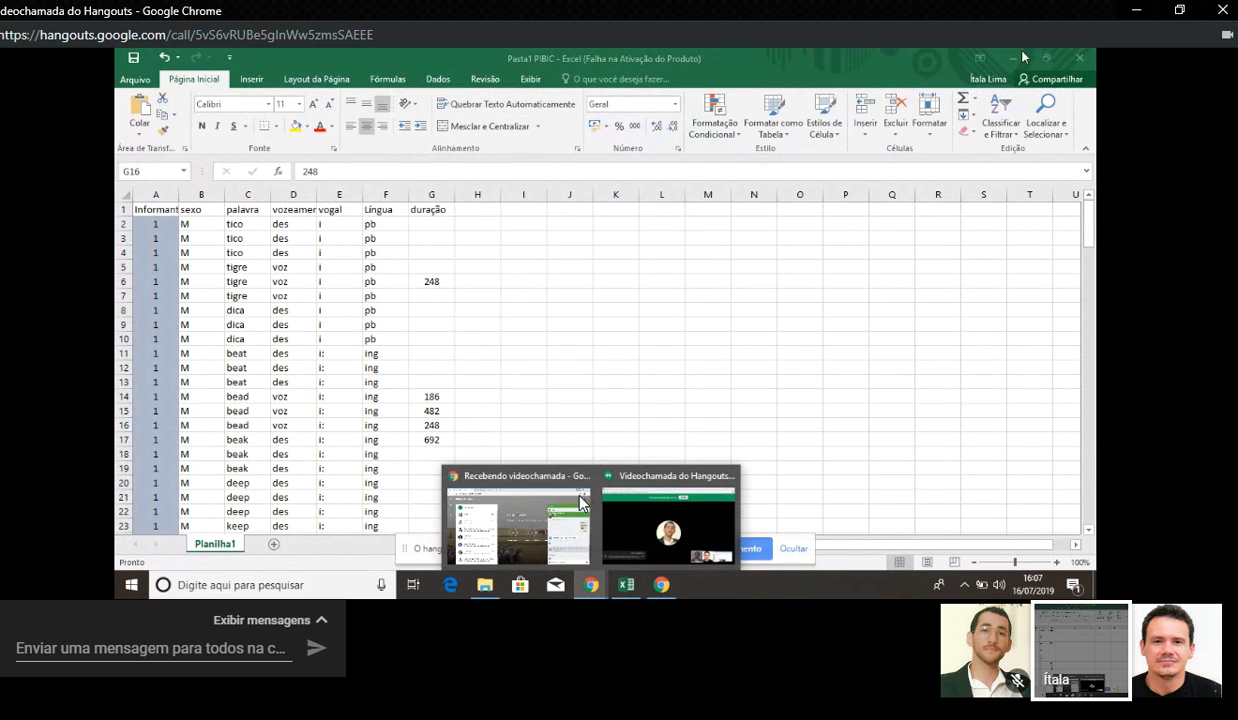
{"action": "left_click", "coordinate": [583, 503]}
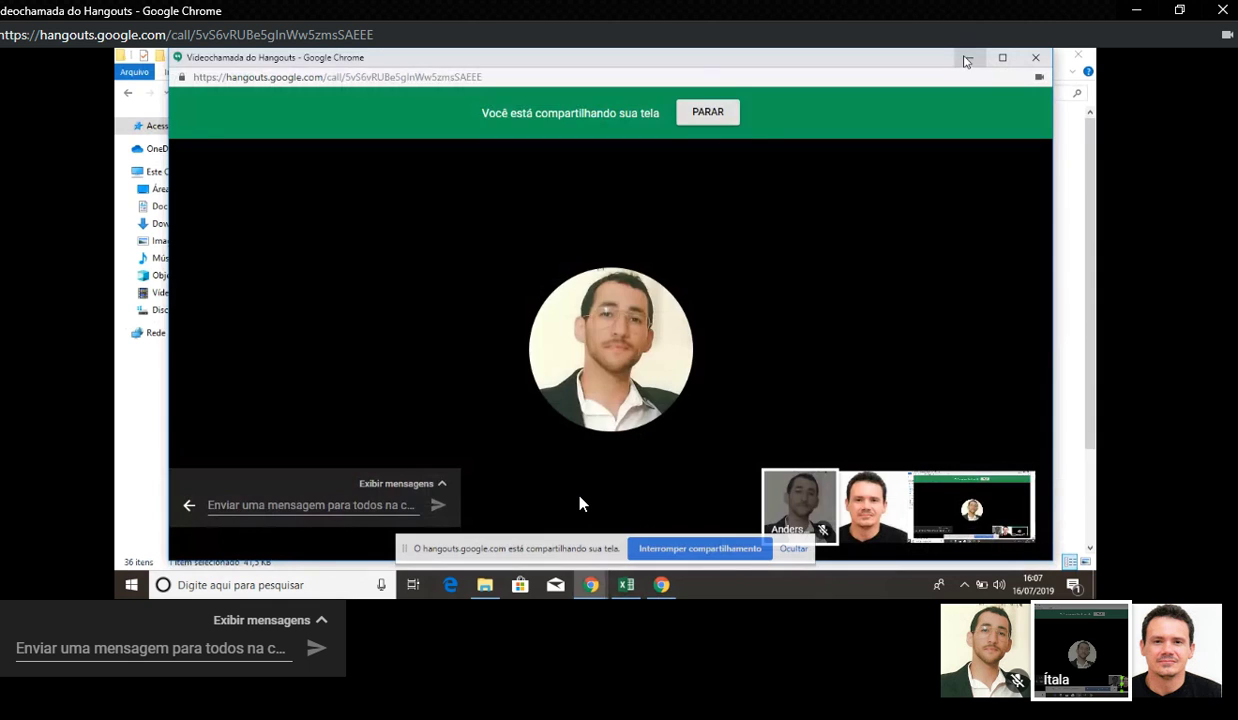
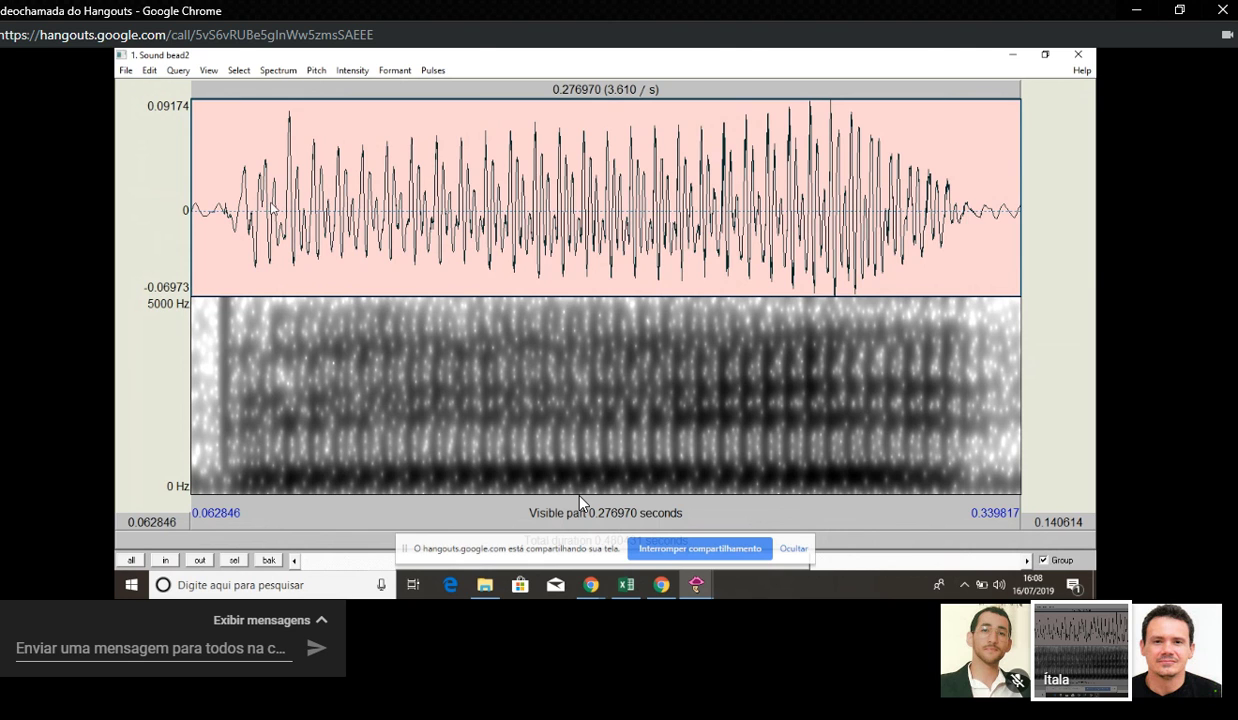
Step: Select the bead2 vowel from about 0.089 to 0.323 s in Praat, and set the second bead's duração in G15 to 233 in the workbook
{"action": "left_click", "coordinate": [270, 207]}
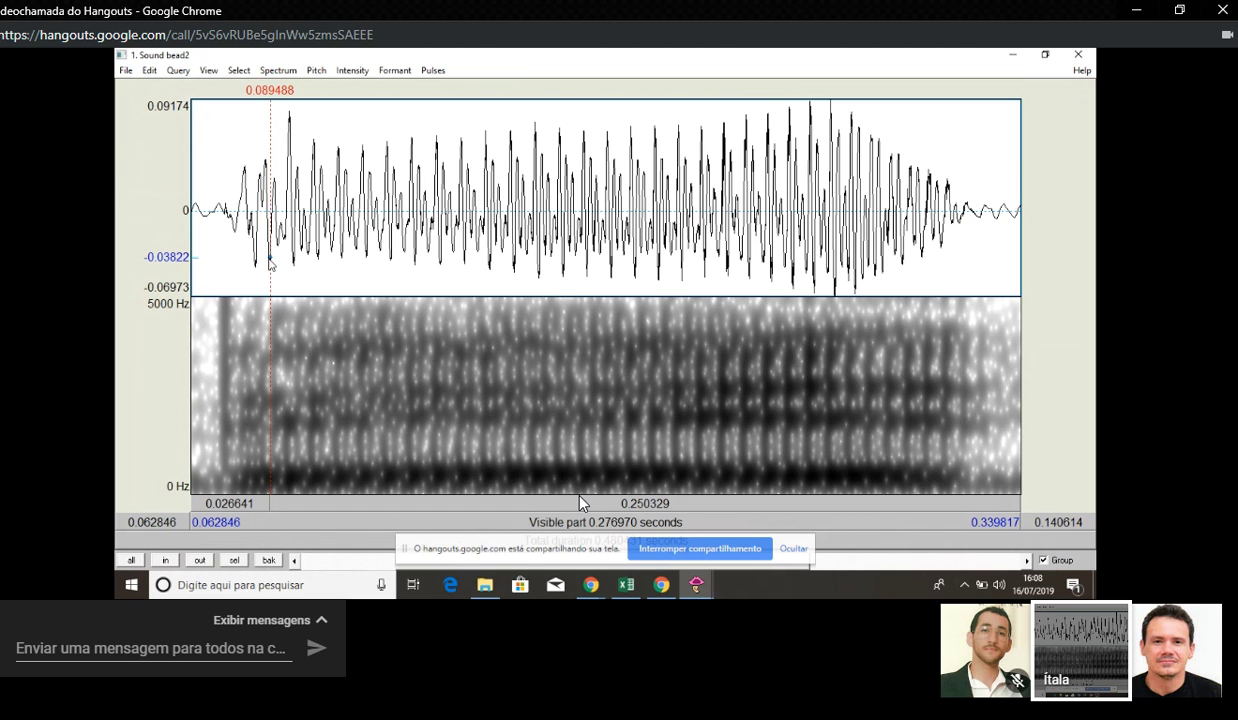
{"action": "left_click_drag", "start_coordinate": [270, 262], "coordinate": [973, 257]}
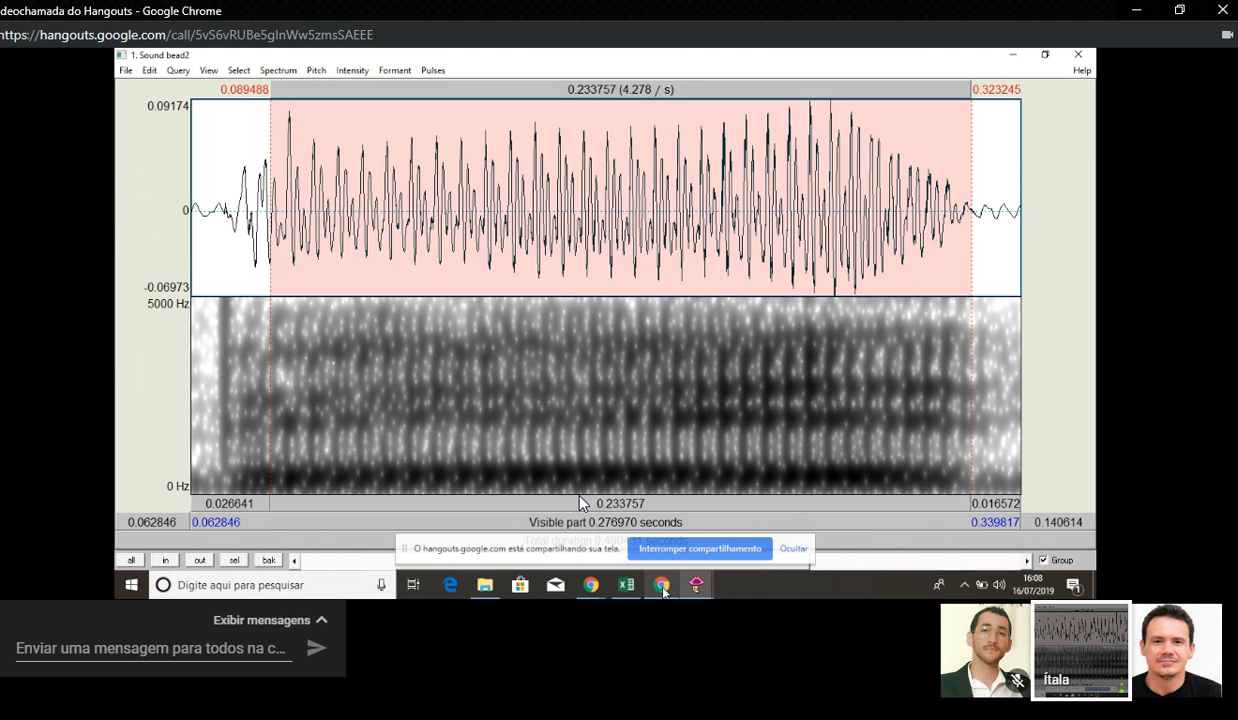
{"action": "left_click", "coordinate": [628, 590]}
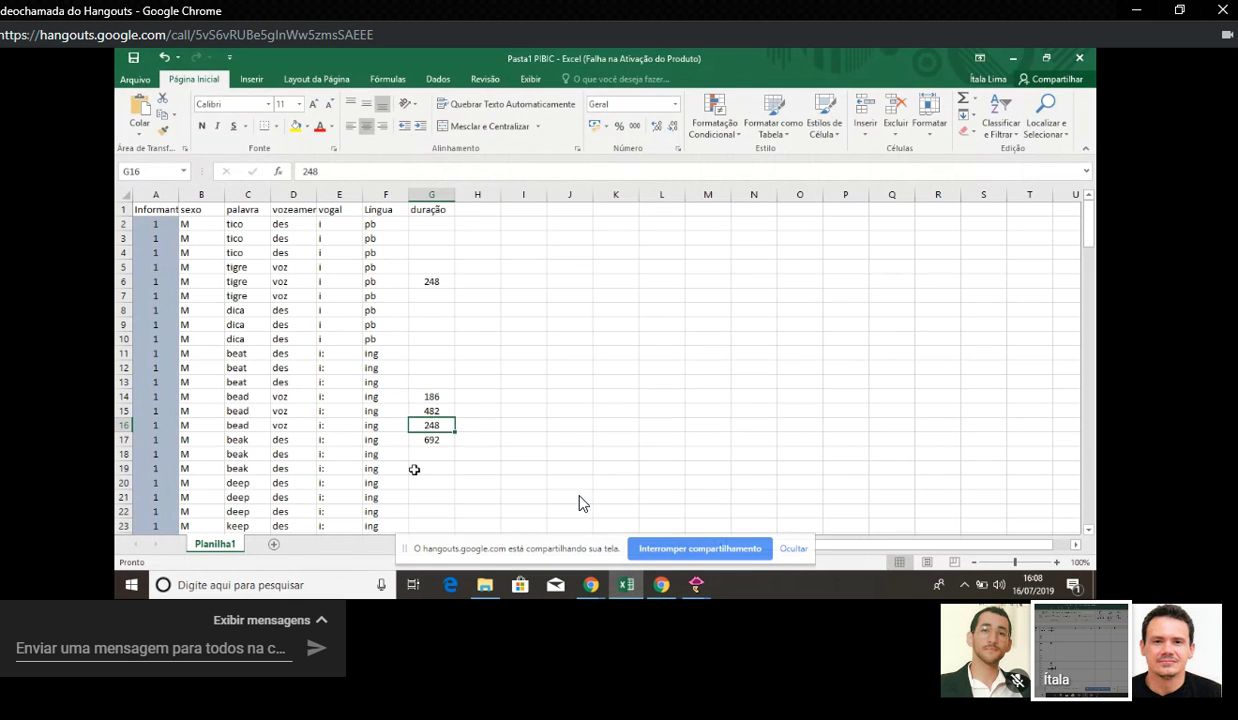
{"action": "left_click", "coordinate": [426, 410]}
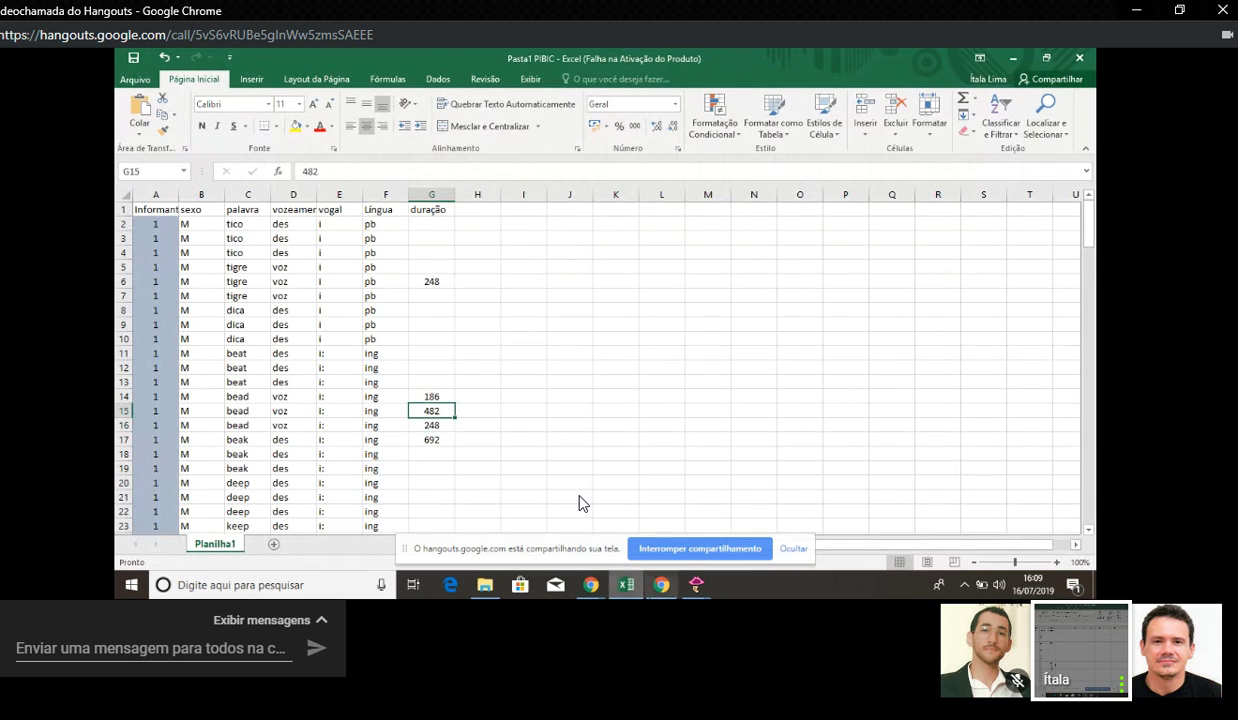
{"action": "mouse_move", "coordinate": [696, 584]}
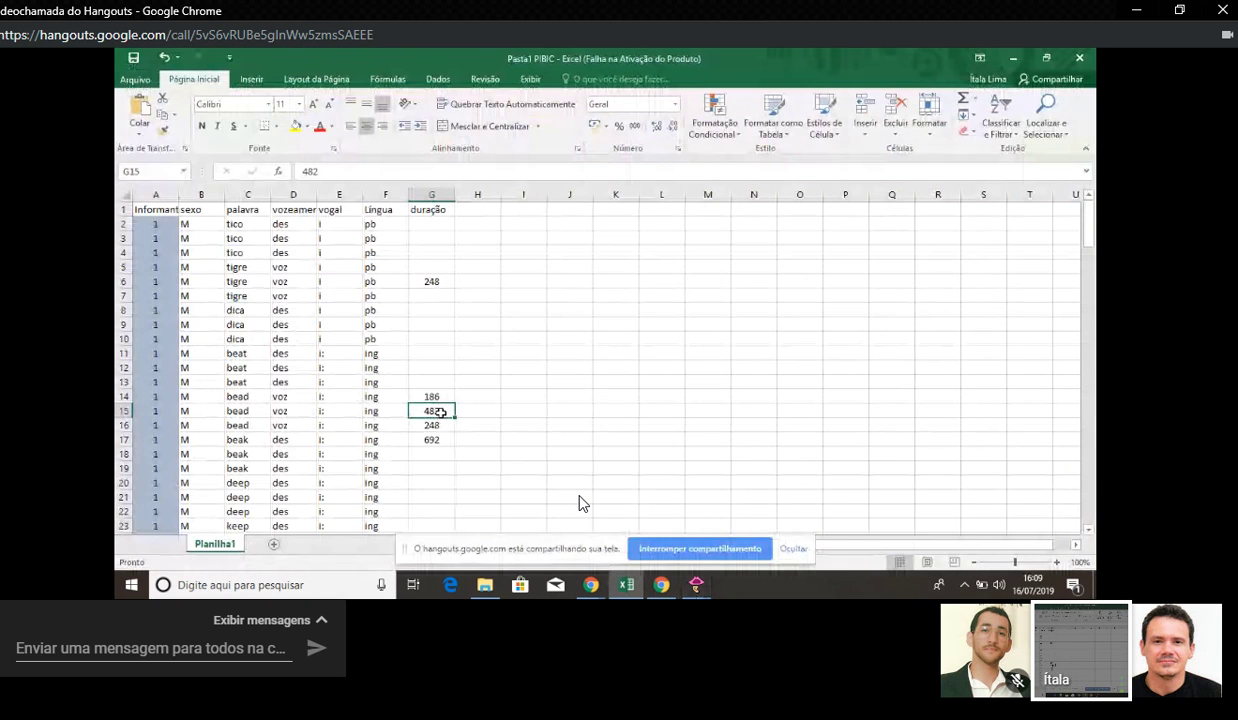
{"action": "key", "text": "BackSpace"}
{"action": "type", "text": "2"}
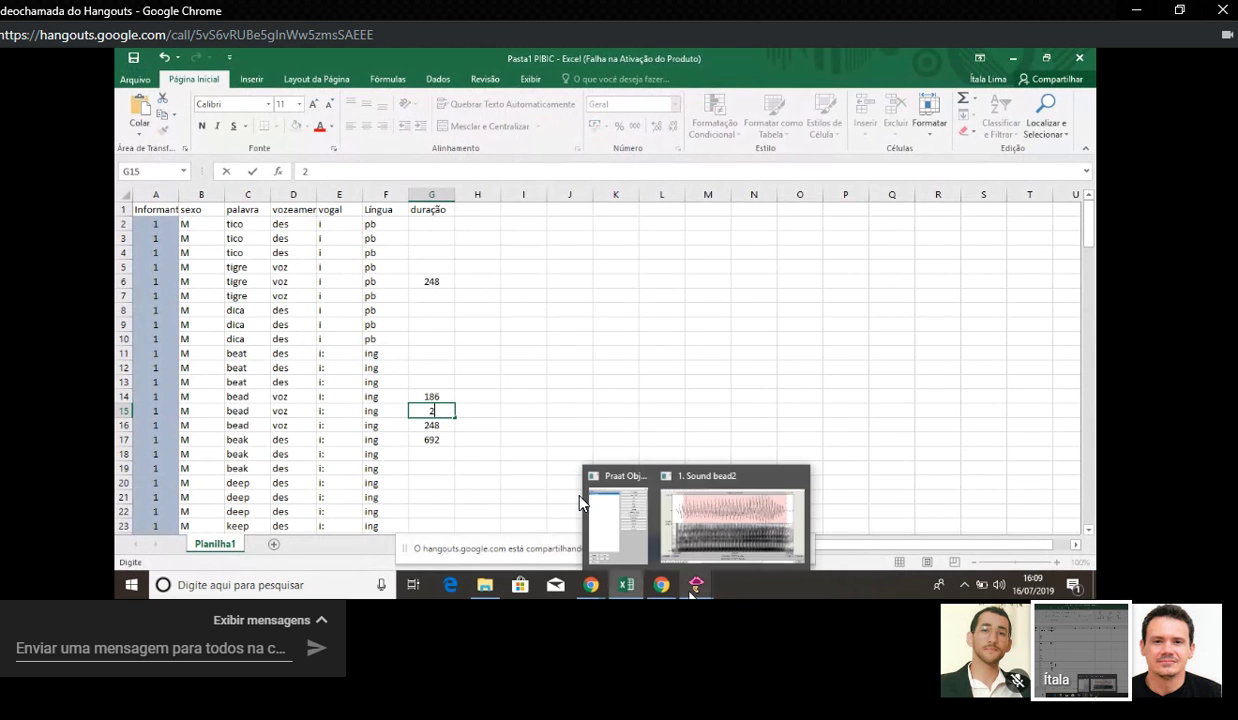
{"action": "type", "text": "33"}
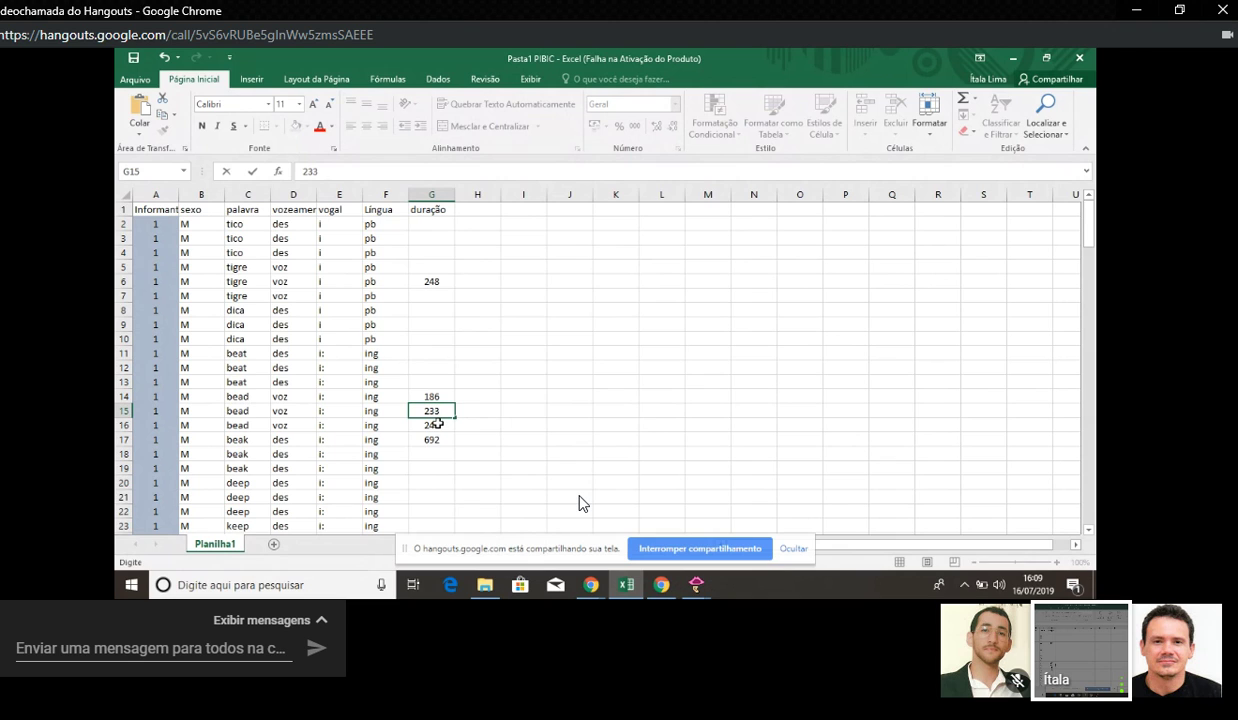
{"action": "key", "text": "Escape"}
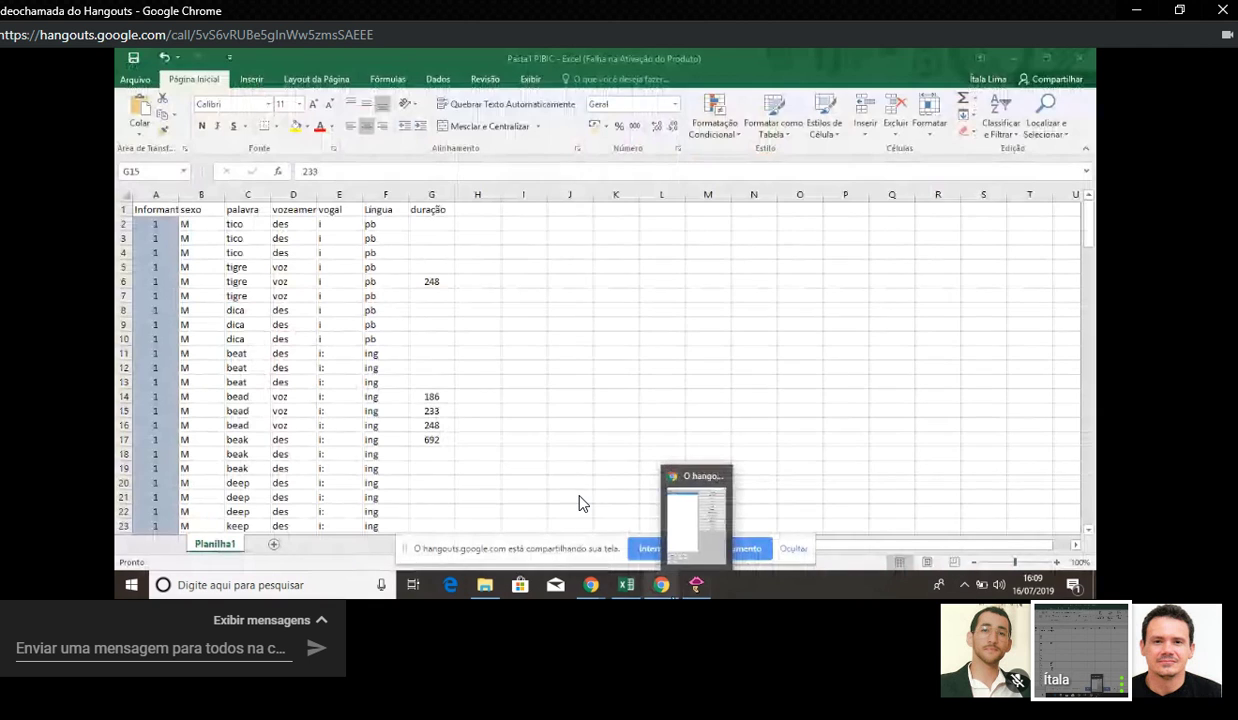
Step: Load the bead3 recording from the 2017.1 folder into Praat and open it with View & Edit
{"action": "mouse_move", "coordinate": [600, 592]}
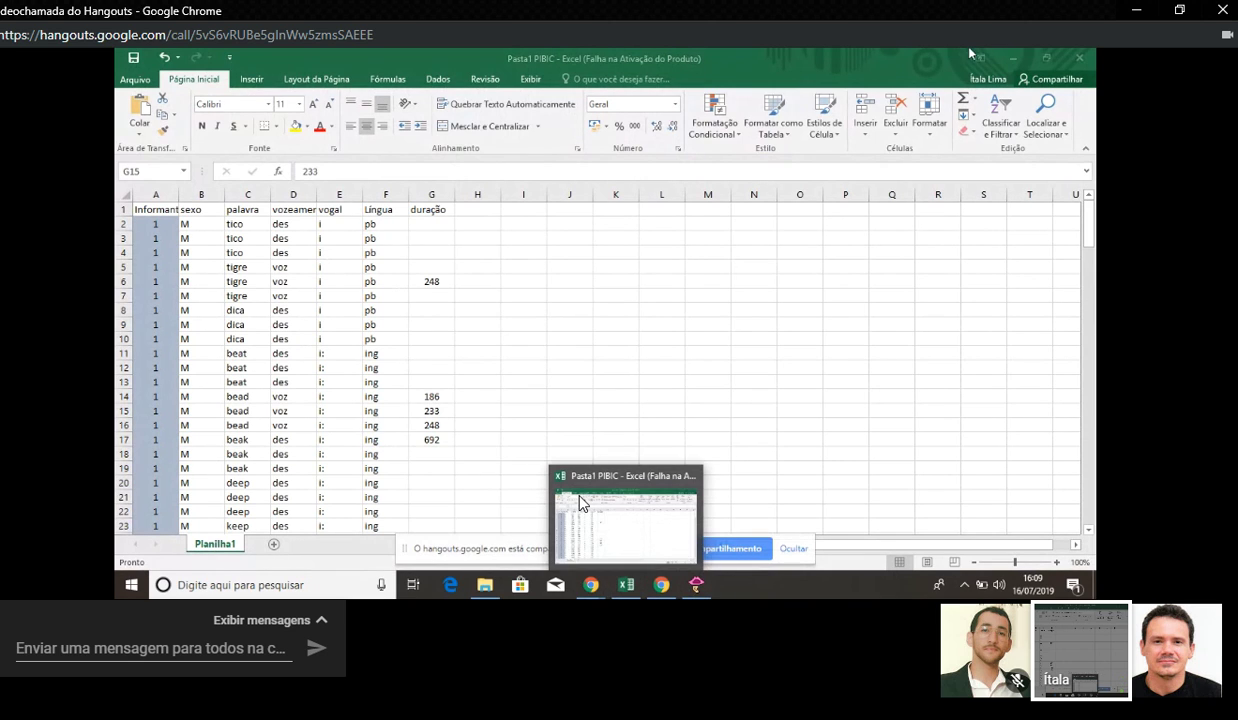
{"action": "left_click", "coordinate": [1015, 60]}
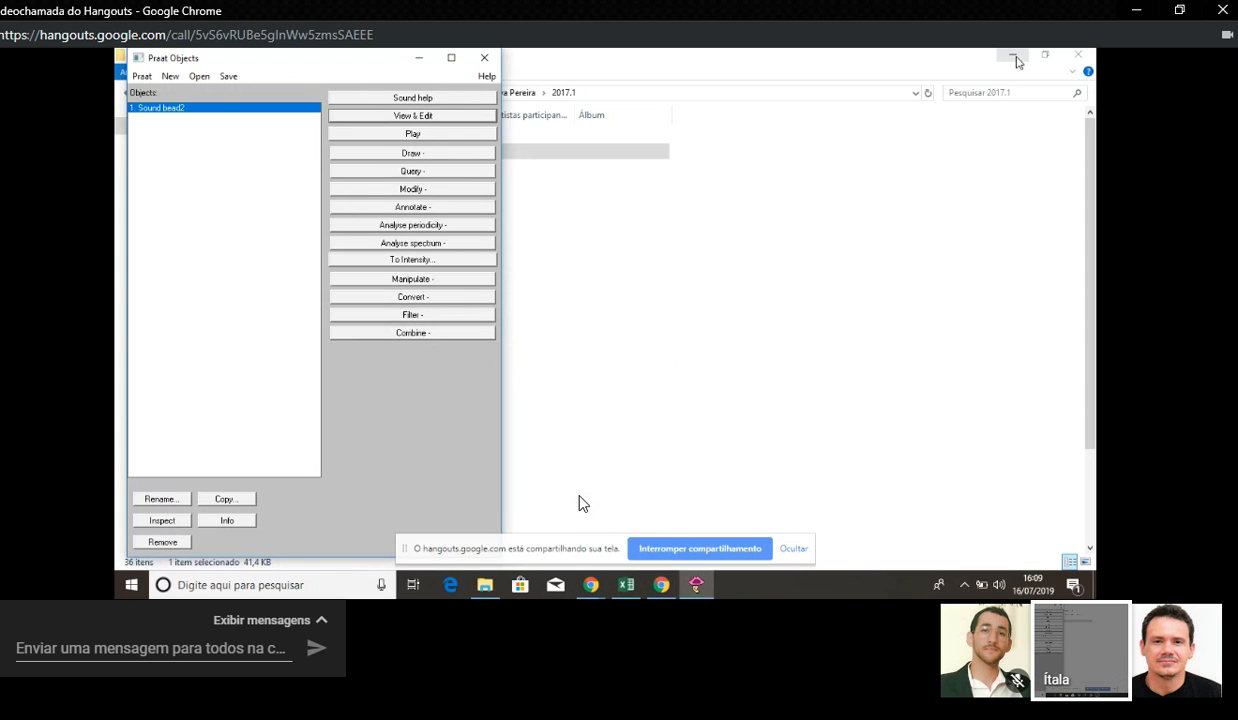
{"action": "left_click", "coordinate": [418, 57]}
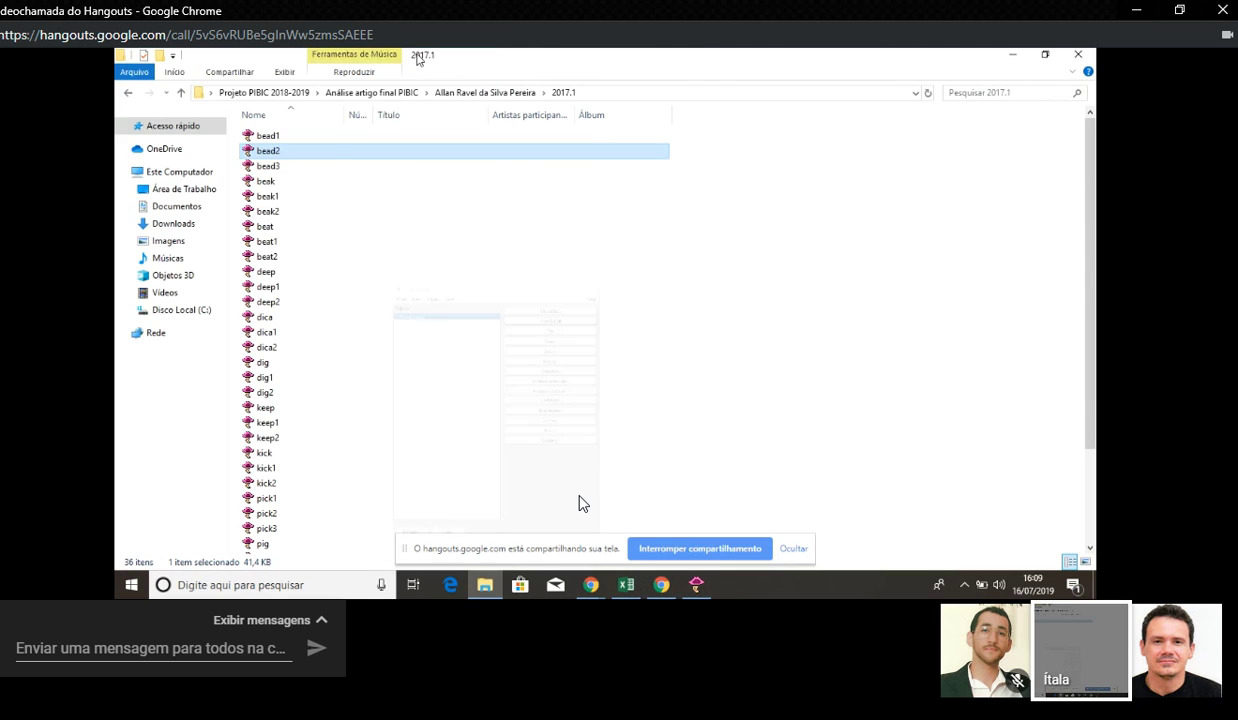
{"action": "left_click", "coordinate": [322, 168]}
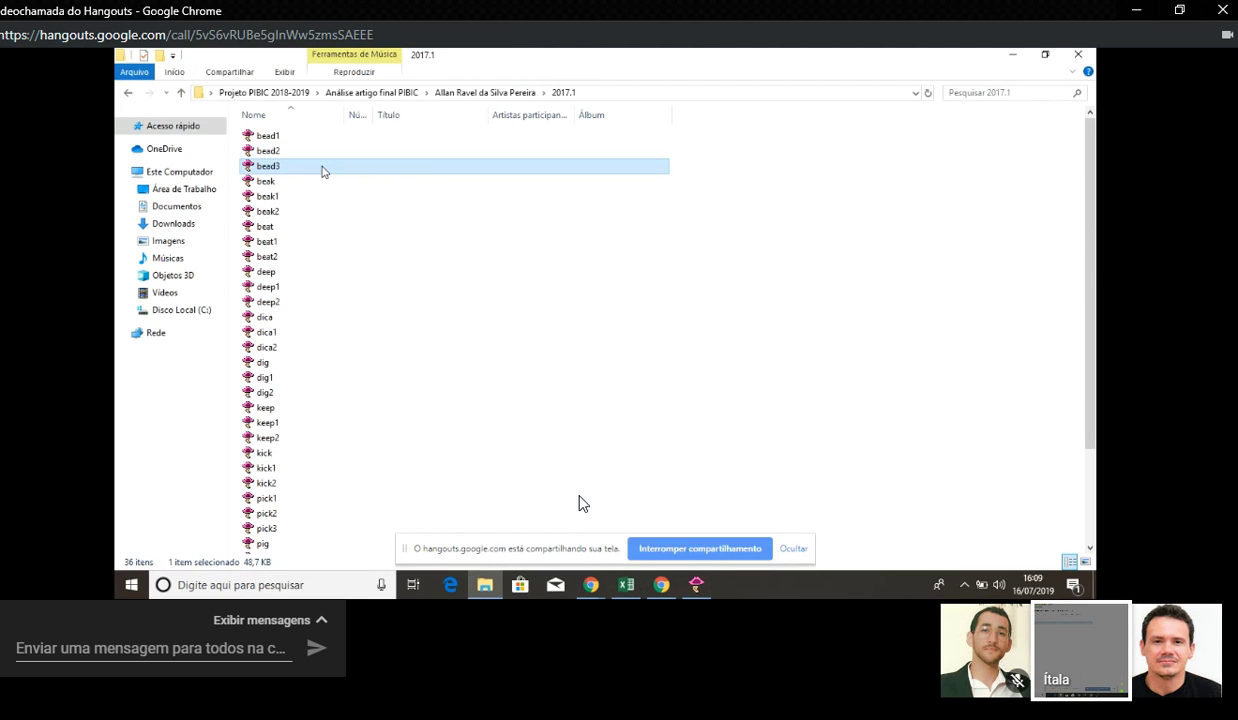
{"action": "left_click", "coordinate": [698, 575]}
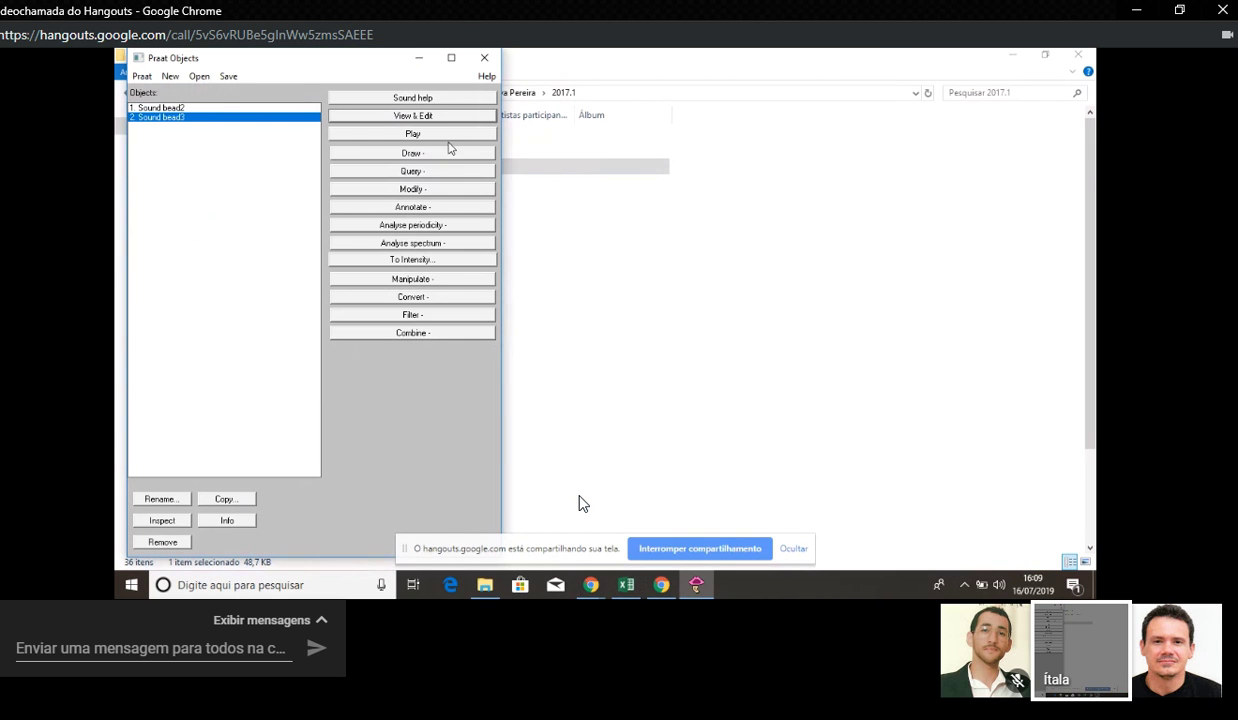
{"action": "left_click", "coordinate": [433, 112]}
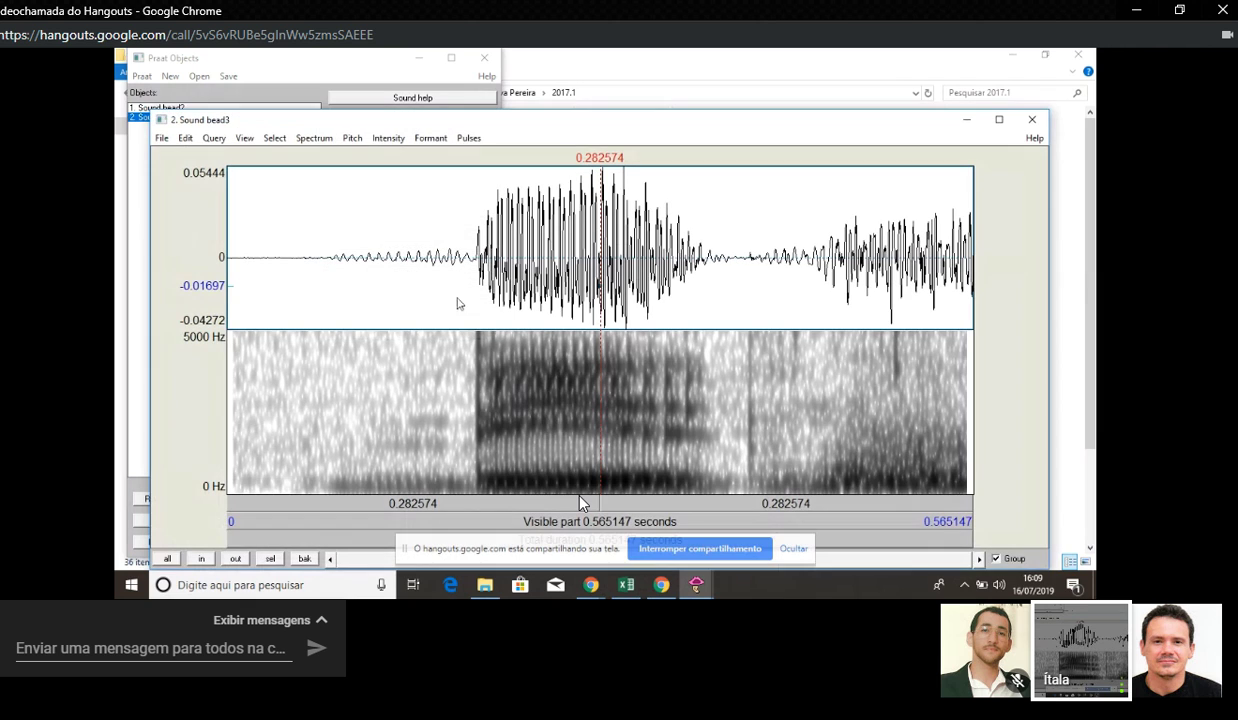
Step: Zoom in on the bead3 vowel in Praat and select it from about 0.202 to 0.359 s
{"action": "left_click", "coordinate": [455, 283]}
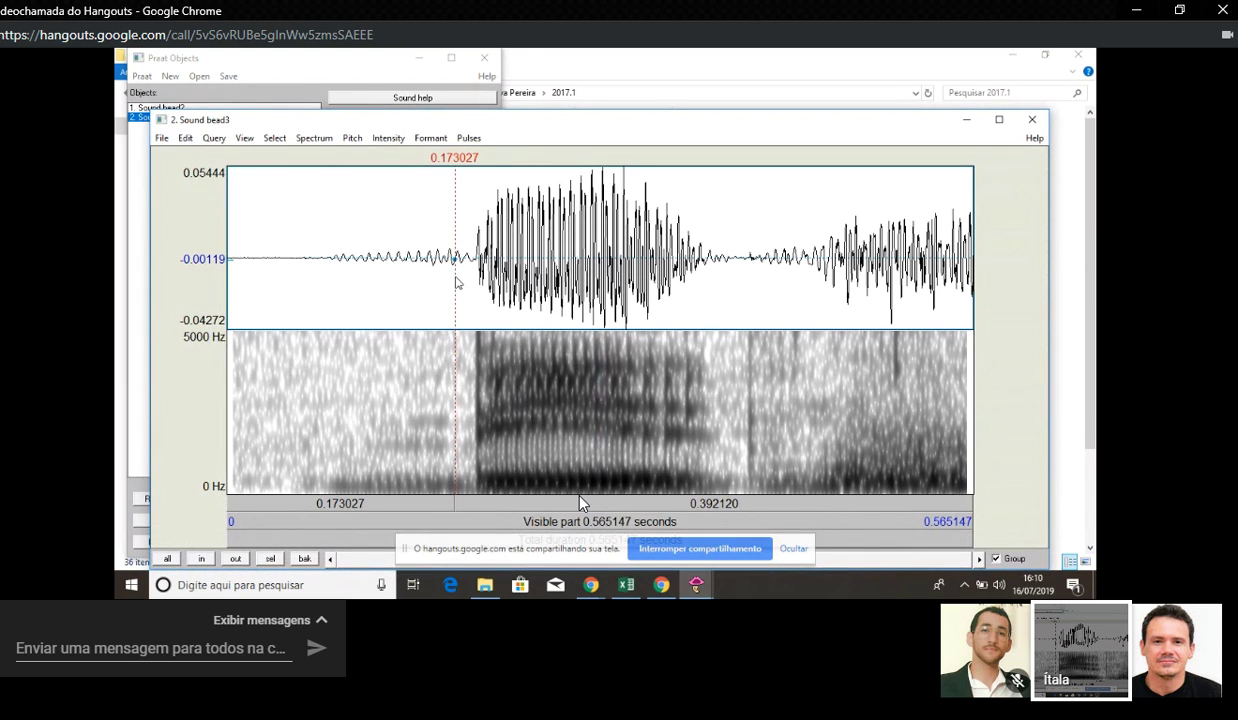
{"action": "left_click_drag", "start_coordinate": [455, 262], "coordinate": [712, 268]}
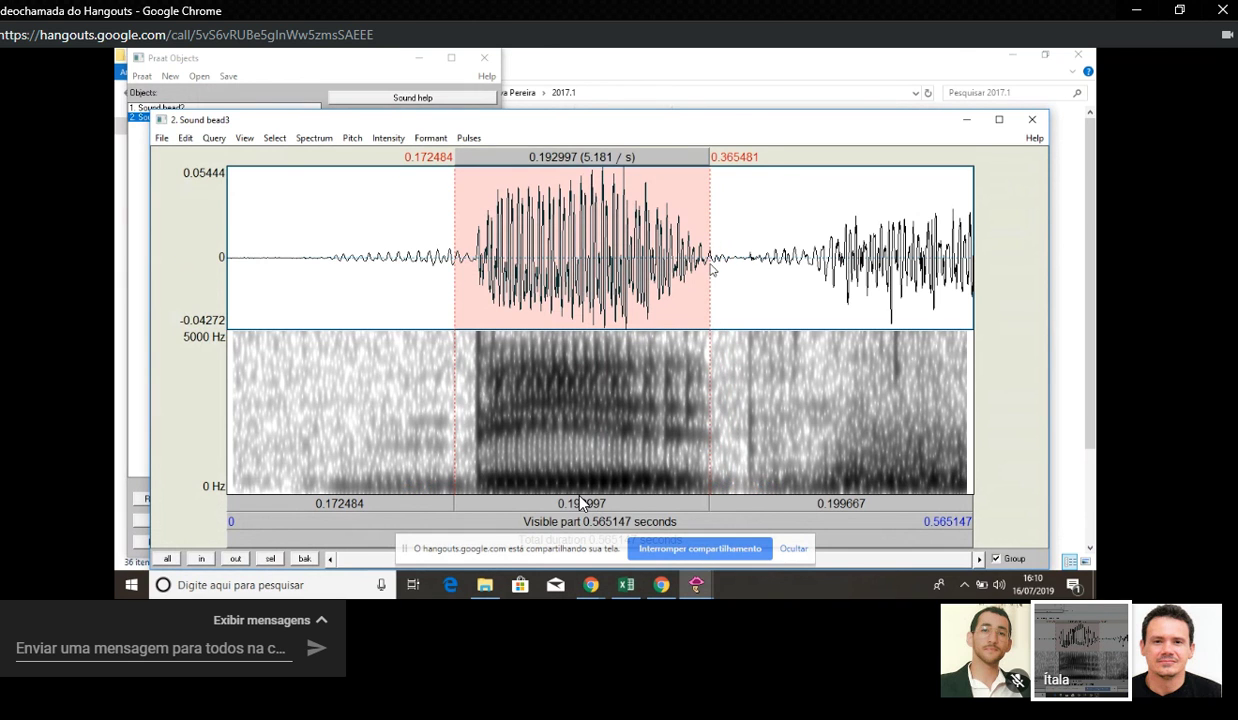
{"action": "key", "text": "ctrl+n"}
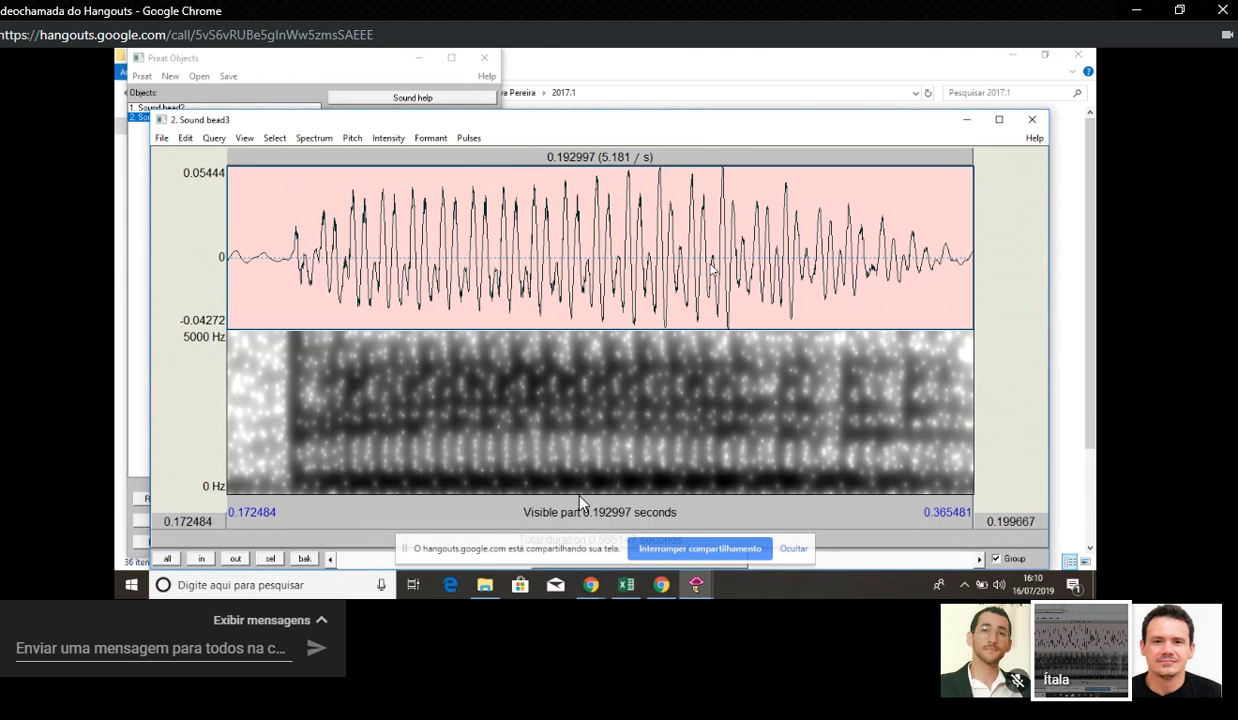
{"action": "left_click", "coordinate": [293, 298]}
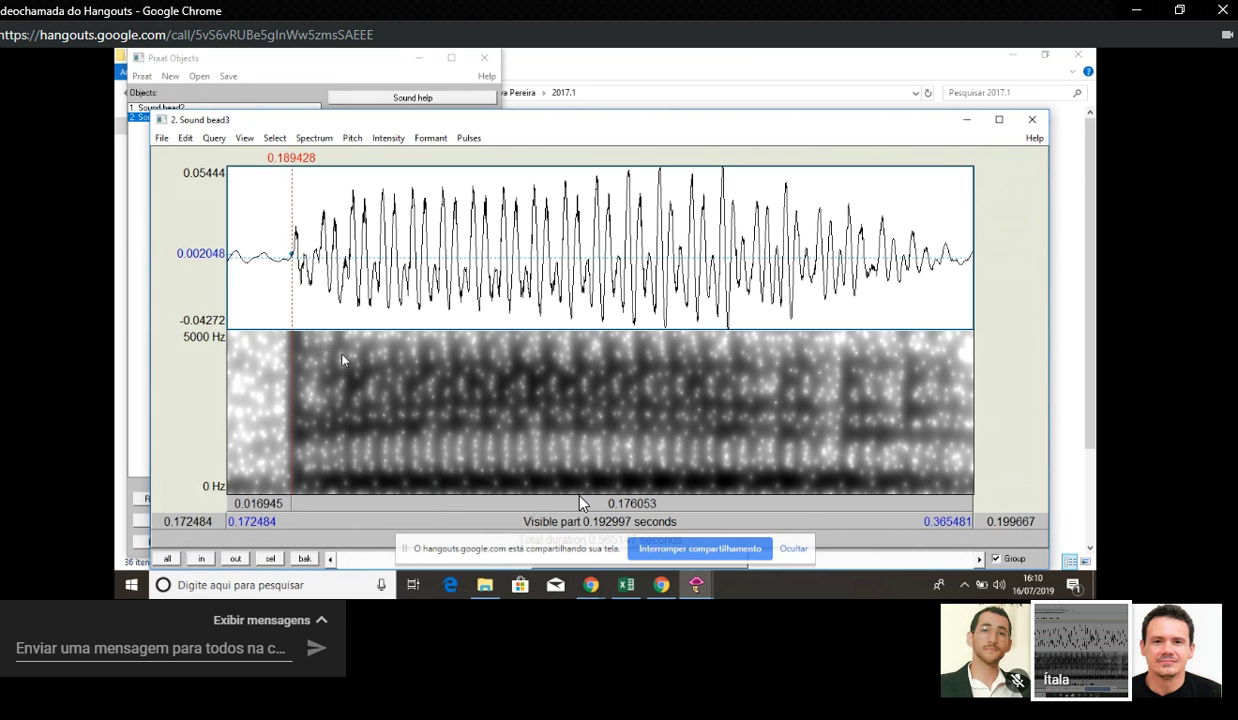
{"action": "left_click", "coordinate": [341, 280]}
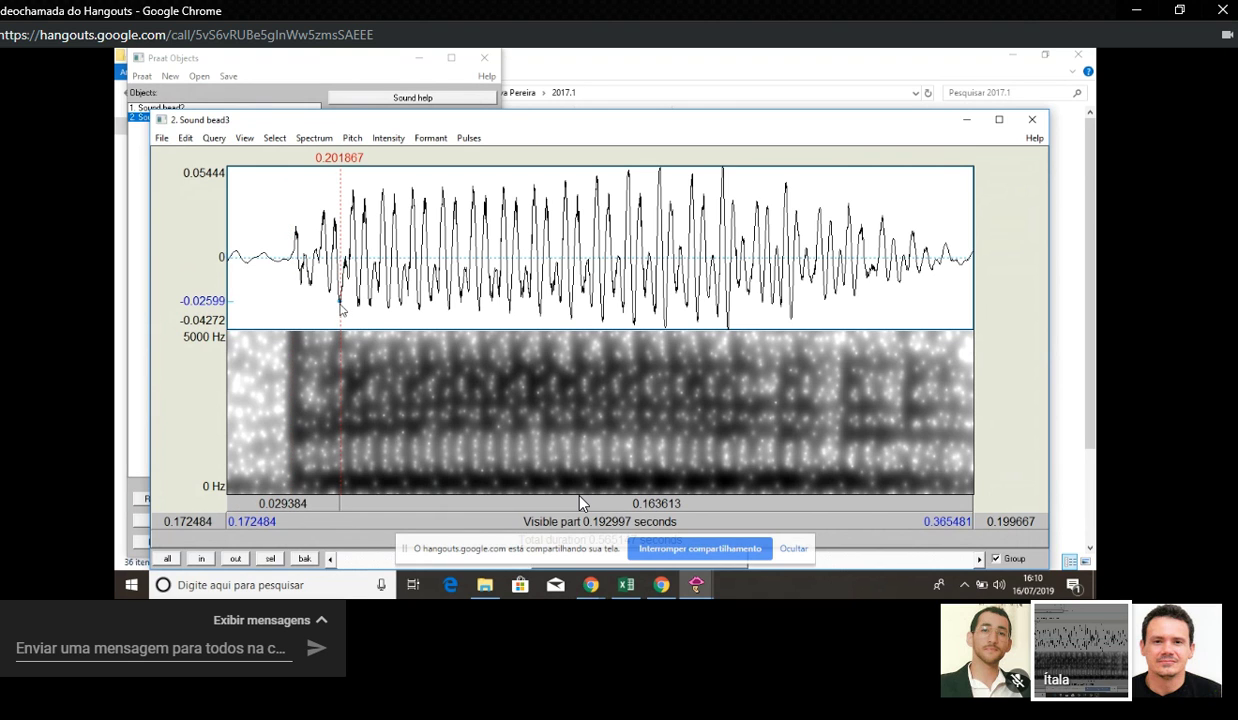
{"action": "left_click_drag", "start_coordinate": [340, 300], "coordinate": [953, 348]}
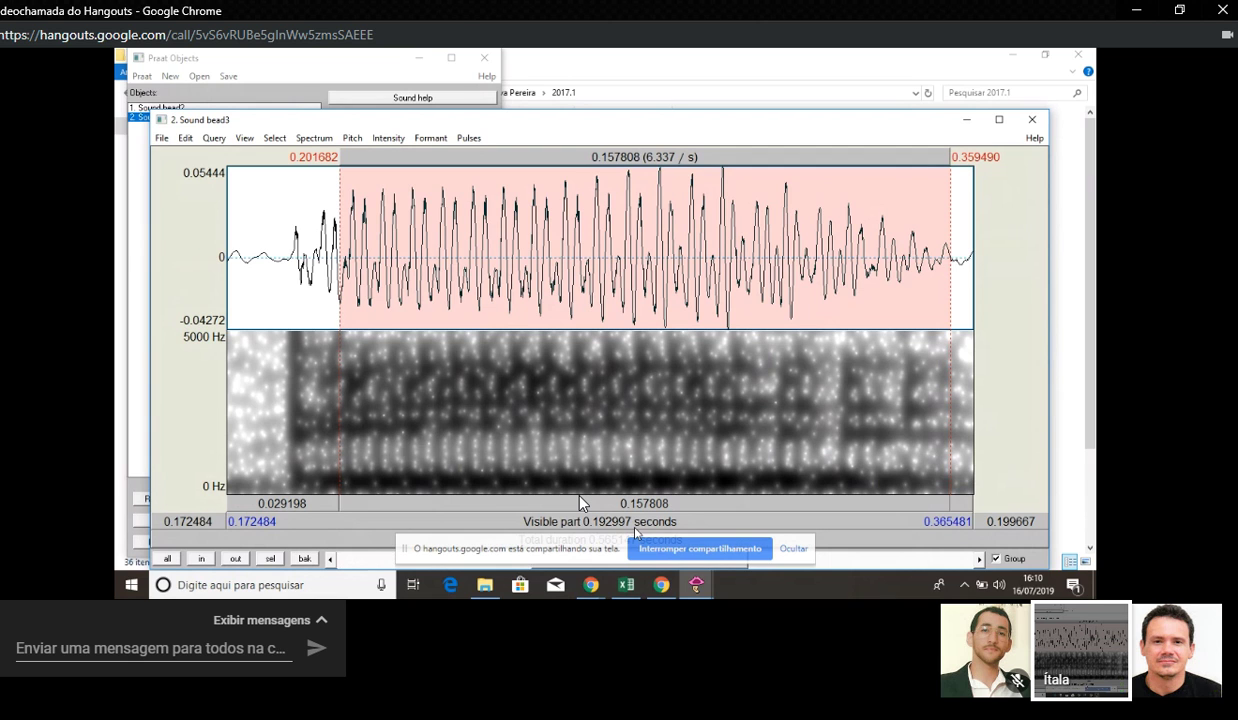
Step: Switch to the Pasta1 PIBIC workbook, set the third bead's duração in G16 to 157, and clear the first beak duration in G17
{"action": "left_click", "coordinate": [627, 585]}
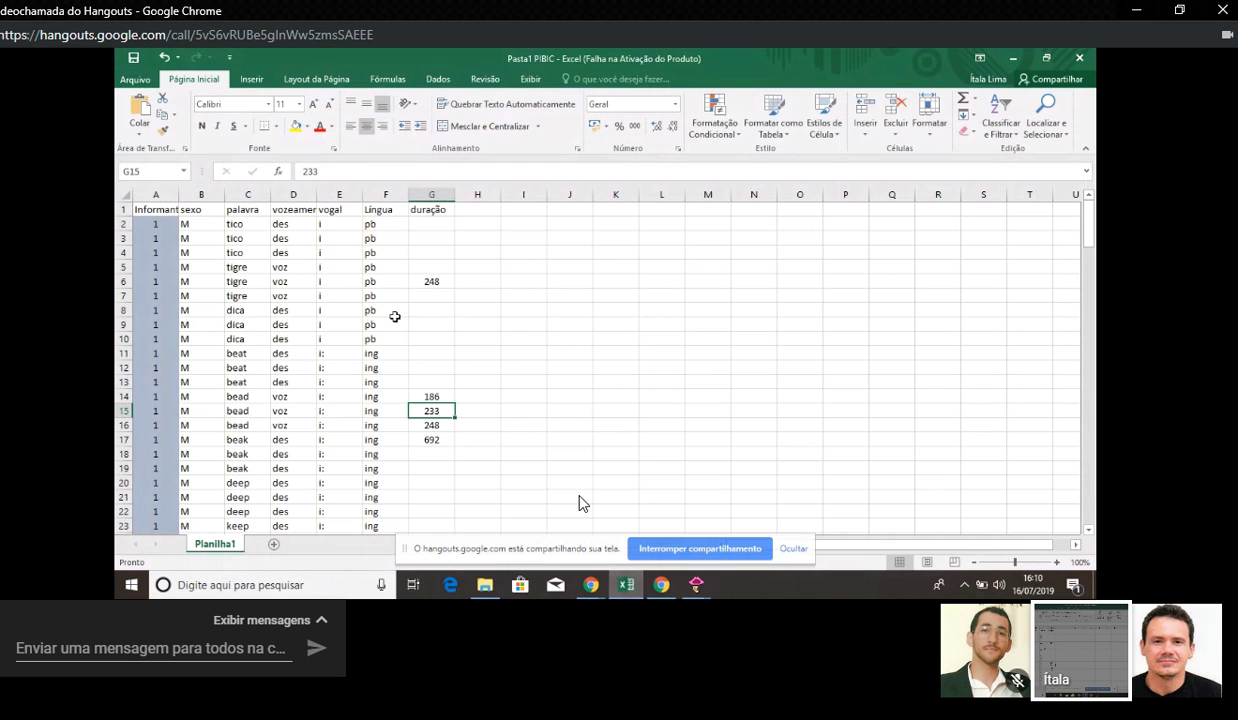
{"action": "left_click", "coordinate": [426, 425]}
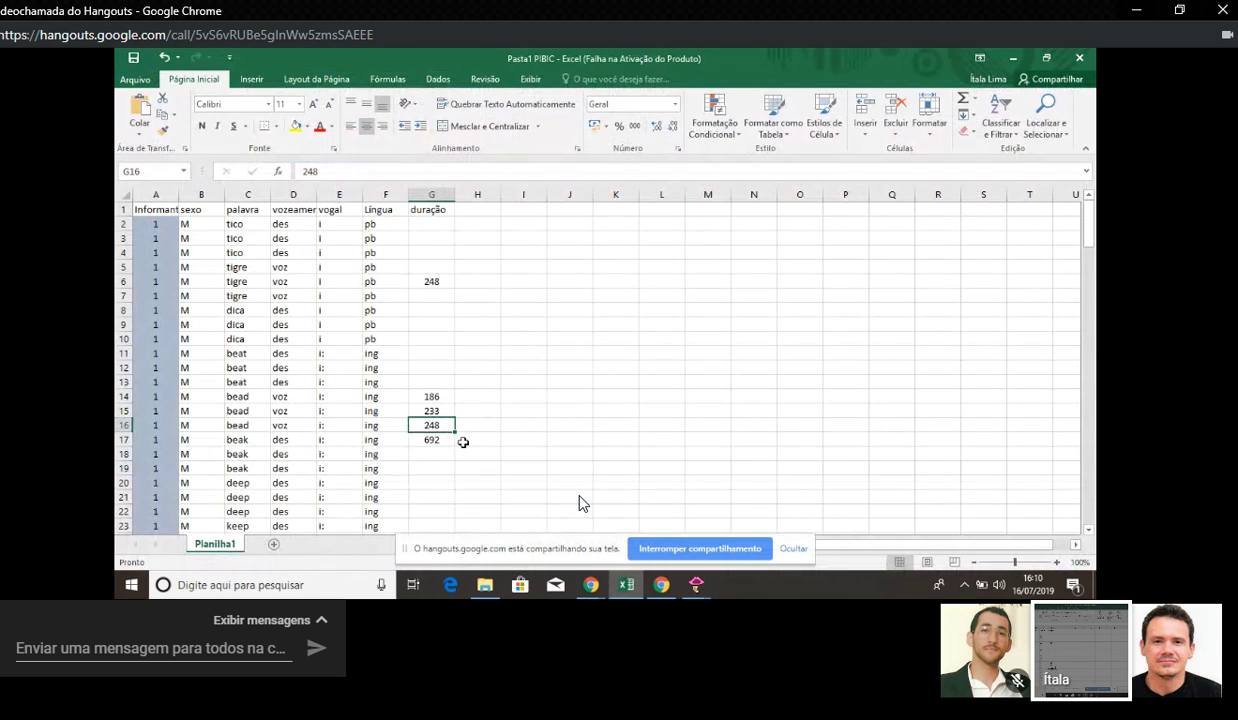
{"action": "type", "text": "15"}
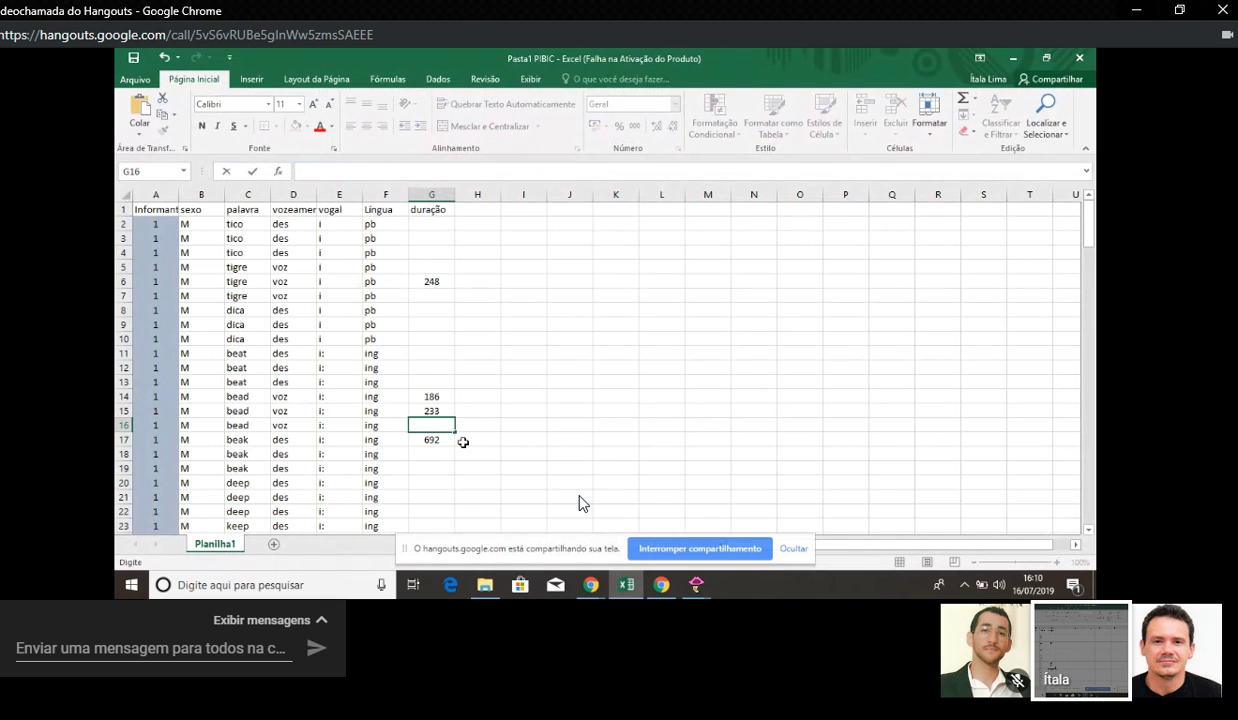
{"action": "type", "text": "7"}
{"action": "left_click", "coordinate": [438, 441]}
{"action": "key", "text": "BackSpace"}
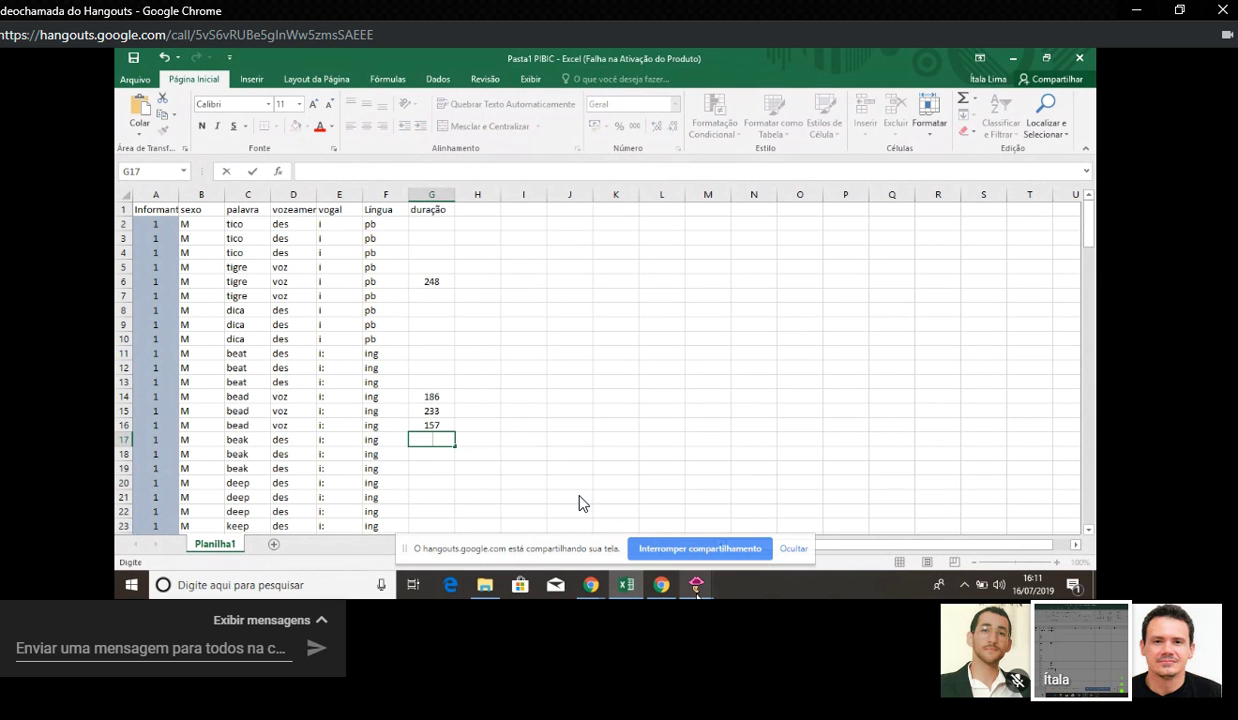
Step: Return to the bead3 sound window, hide the Hangouts screen-sharing notice, and close the bead3 window
{"action": "mouse_move", "coordinate": [696, 586]}
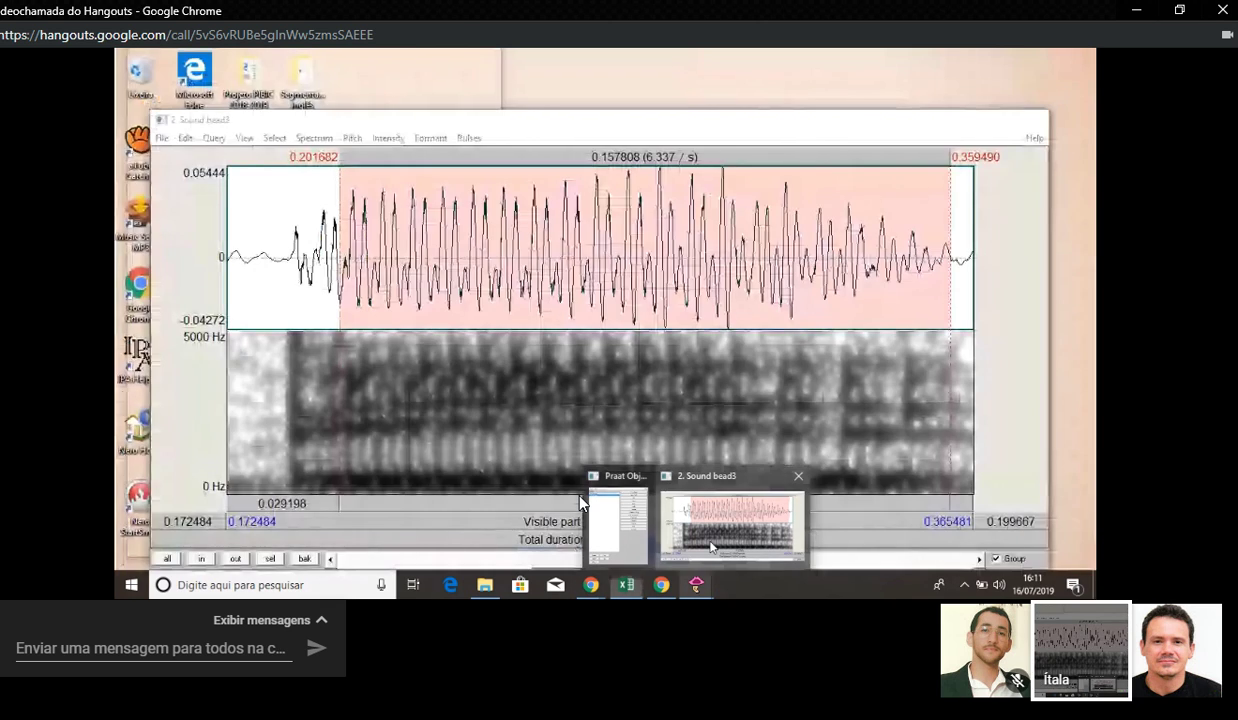
{"action": "left_click", "coordinate": [710, 547]}
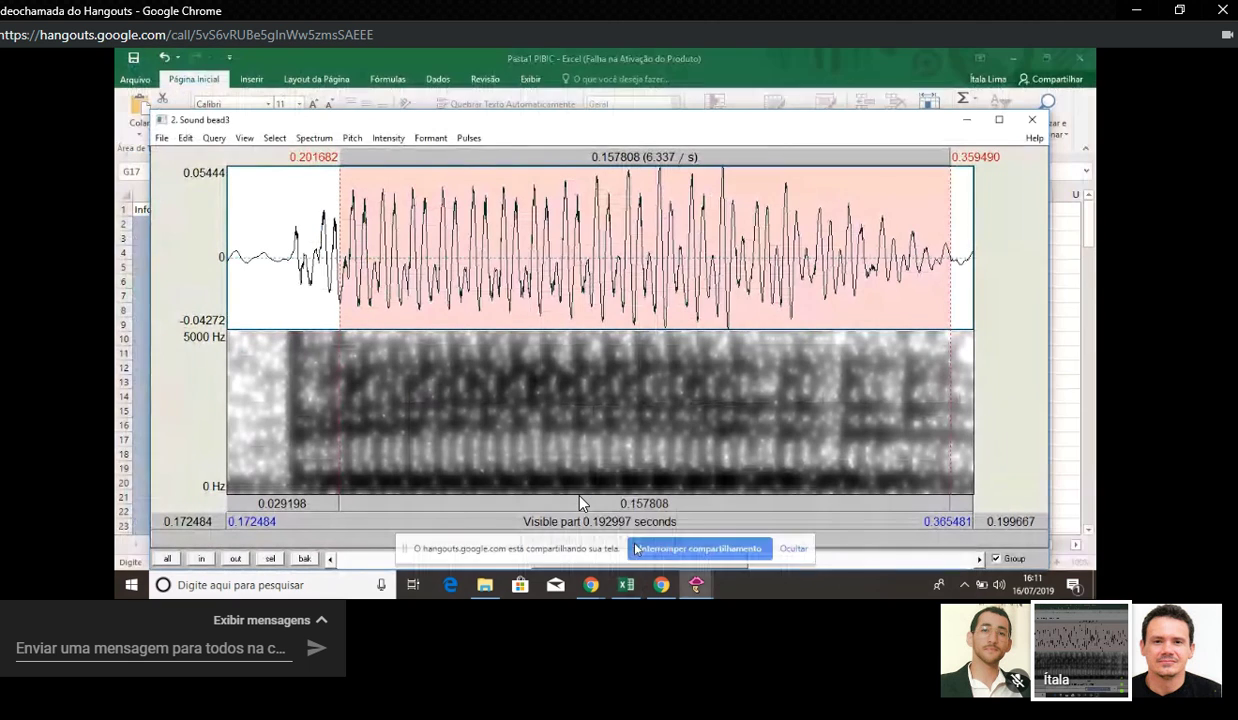
{"action": "left_click", "coordinate": [795, 549]}
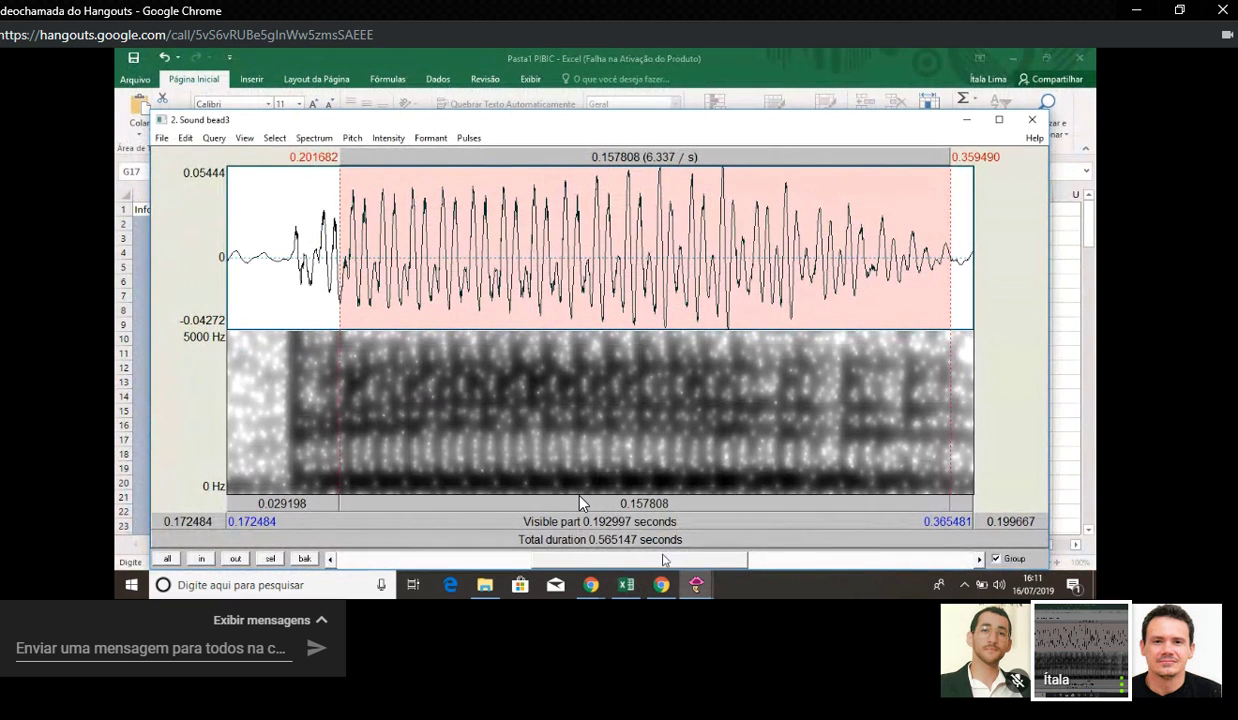
{"action": "left_click", "coordinate": [627, 586]}
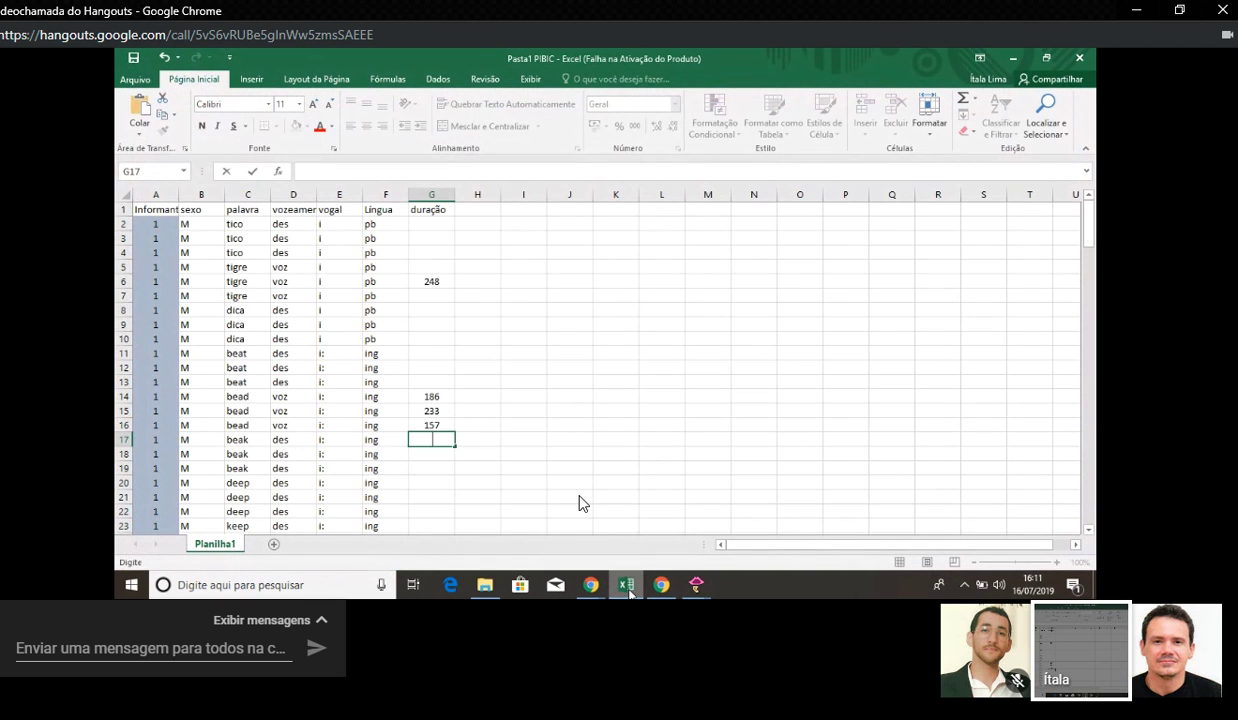
{"action": "mouse_move", "coordinate": [646, 595]}
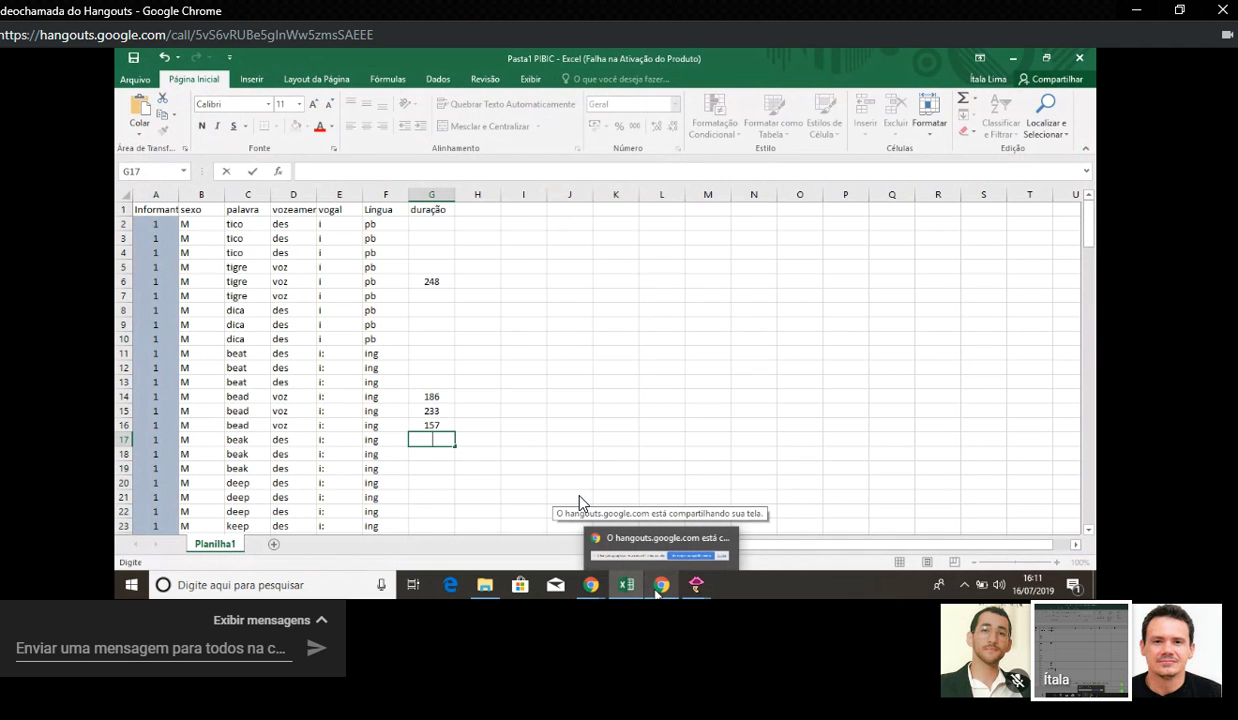
{"action": "mouse_move", "coordinate": [695, 588]}
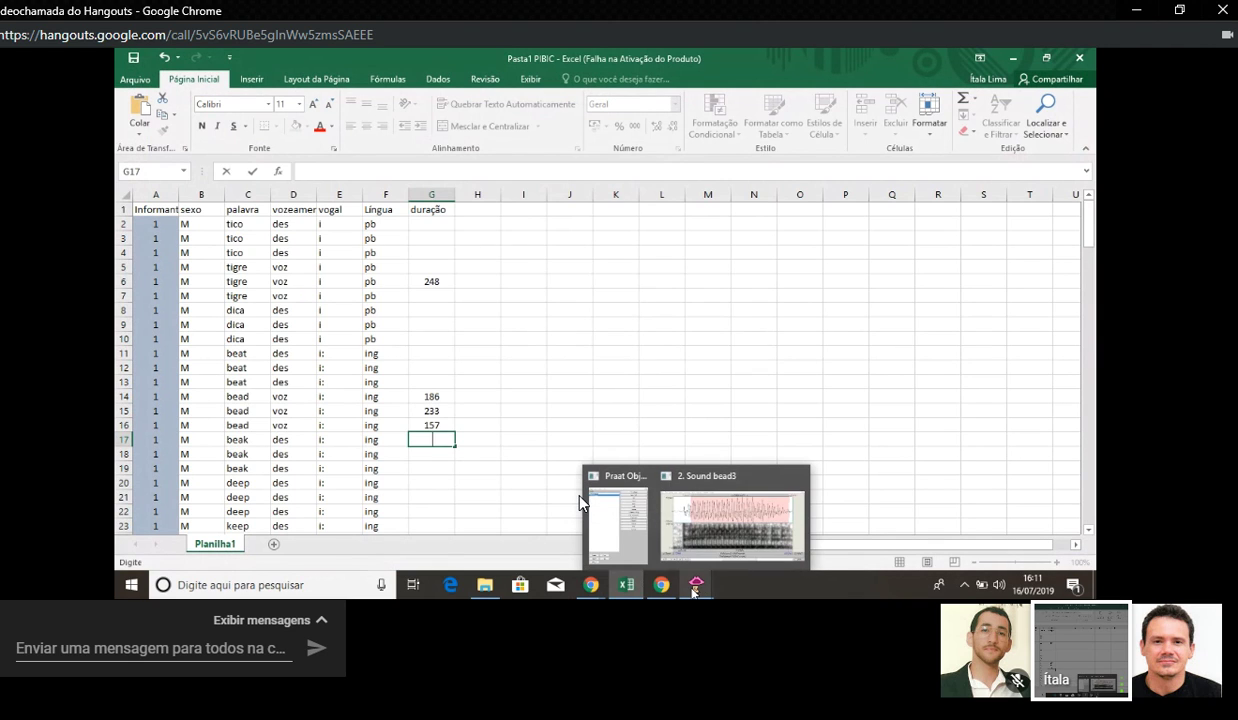
{"action": "left_click", "coordinate": [705, 513]}
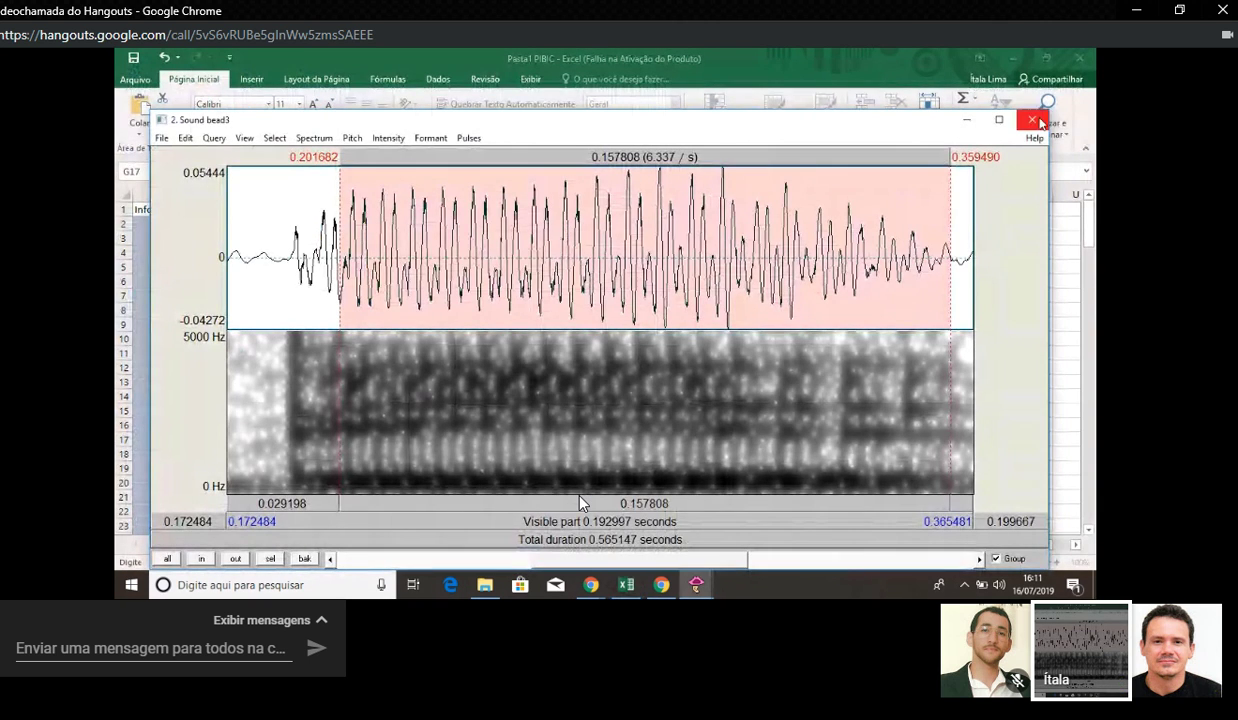
{"action": "left_click", "coordinate": [1036, 121]}
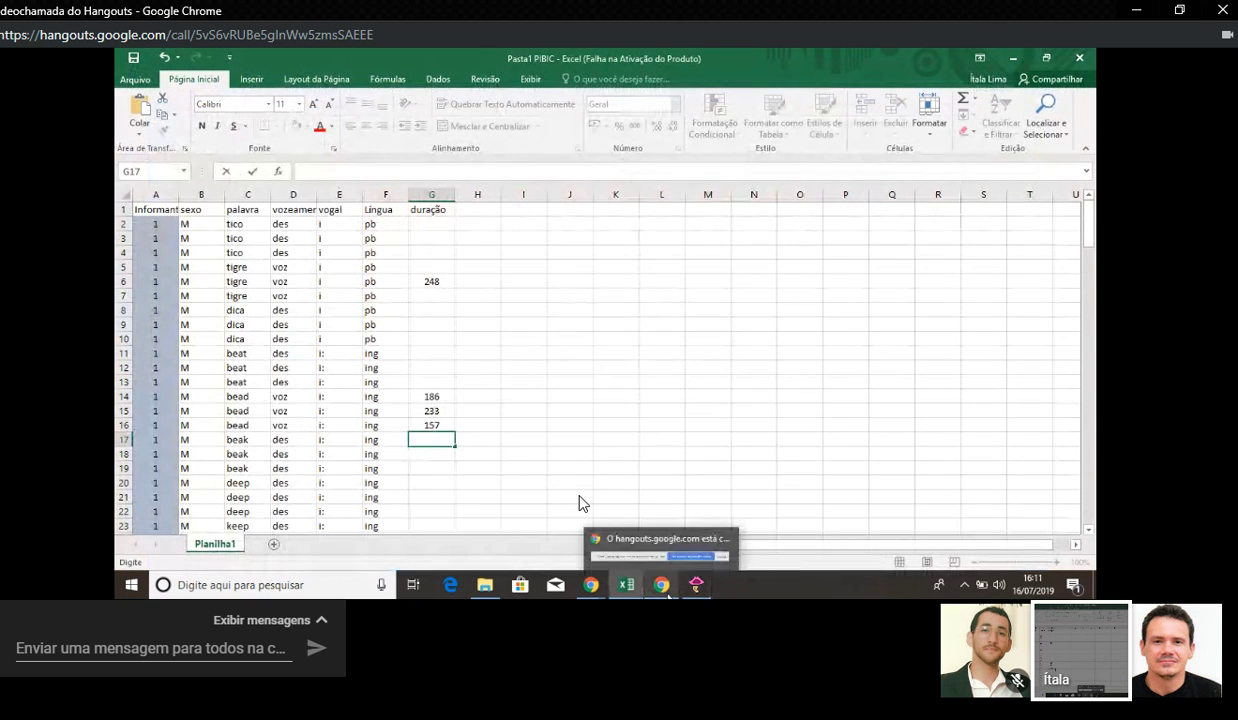
Step: Load the beak recording from the 2017.1 folder into Praat and open it with View & Edit
{"action": "mouse_move", "coordinate": [594, 588]}
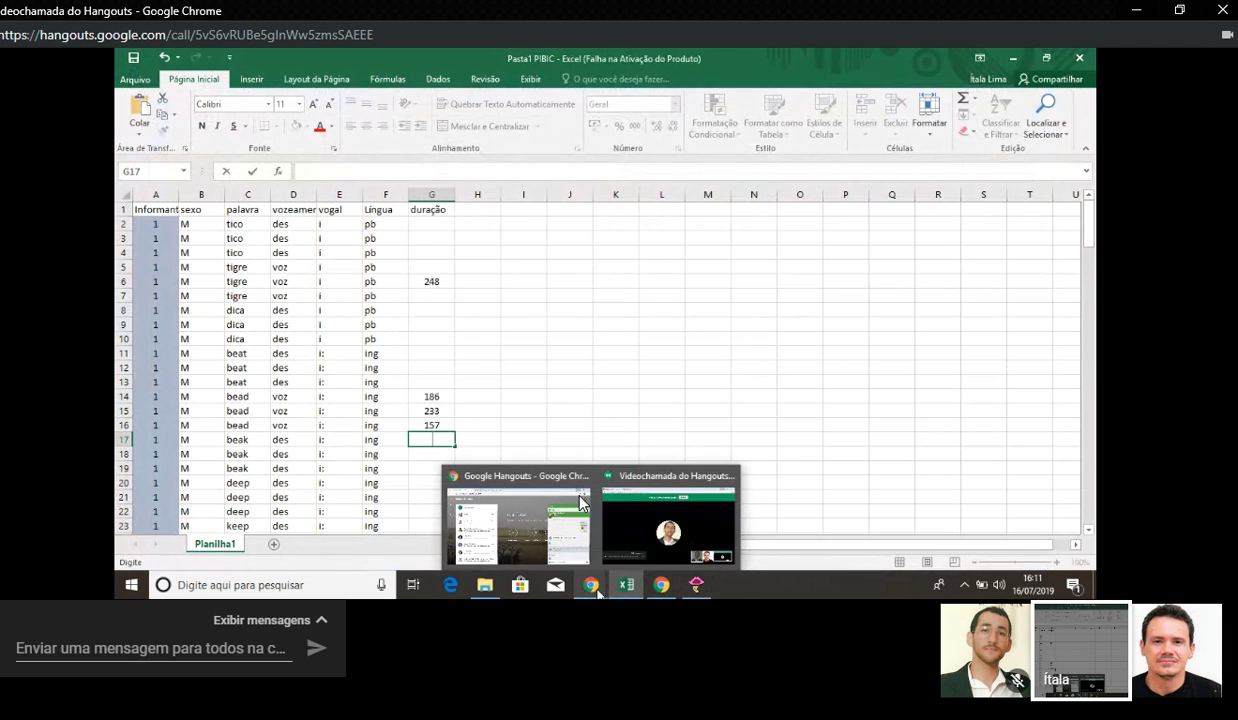
{"action": "mouse_move", "coordinate": [662, 588]}
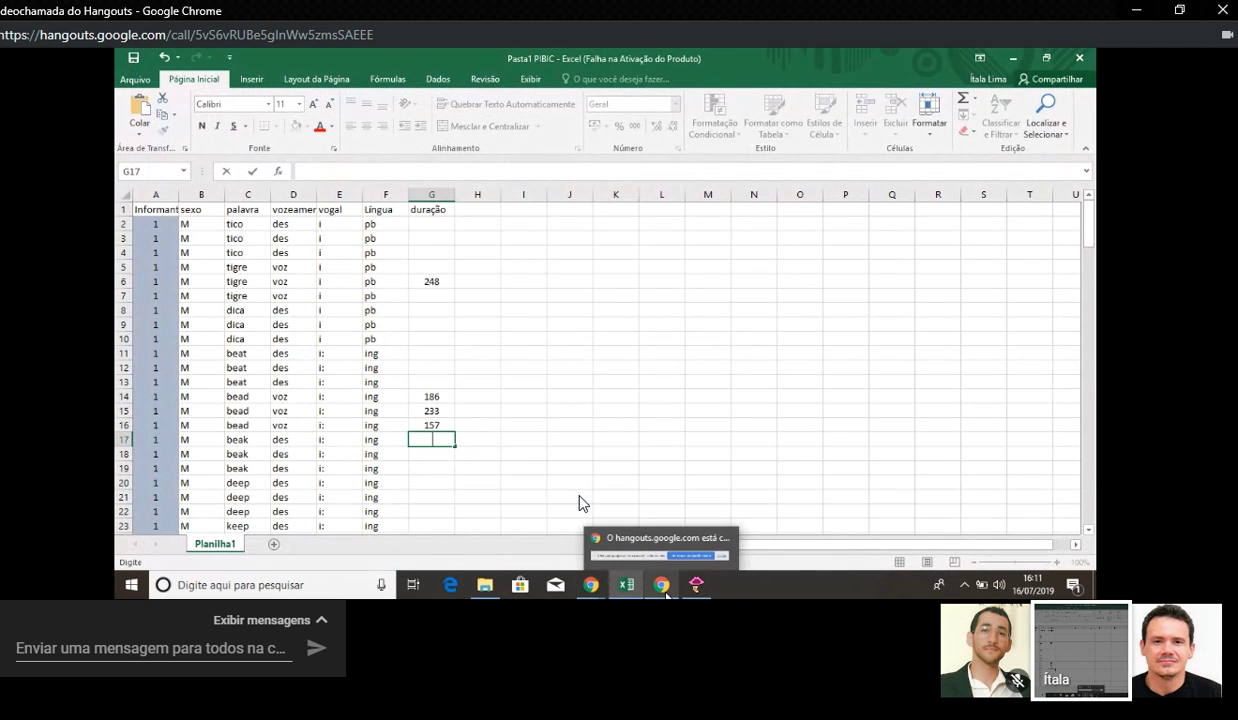
{"action": "left_click", "coordinate": [697, 588]}
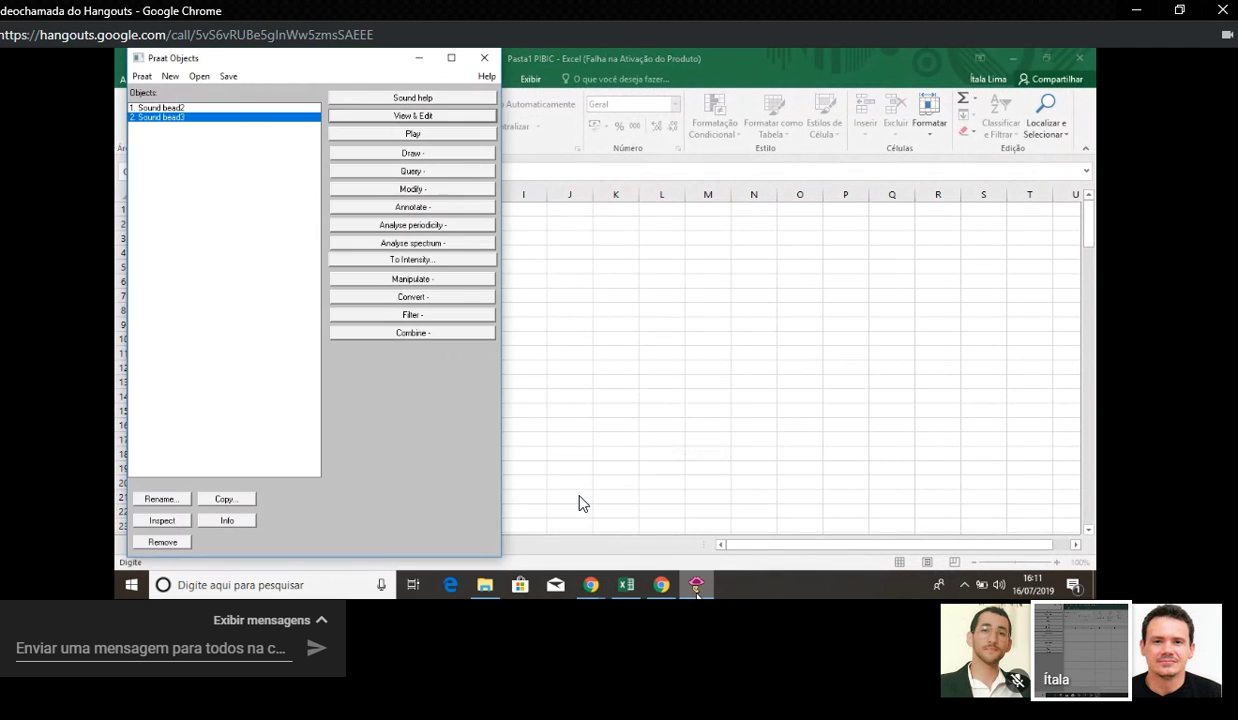
{"action": "left_click", "coordinate": [487, 588]}
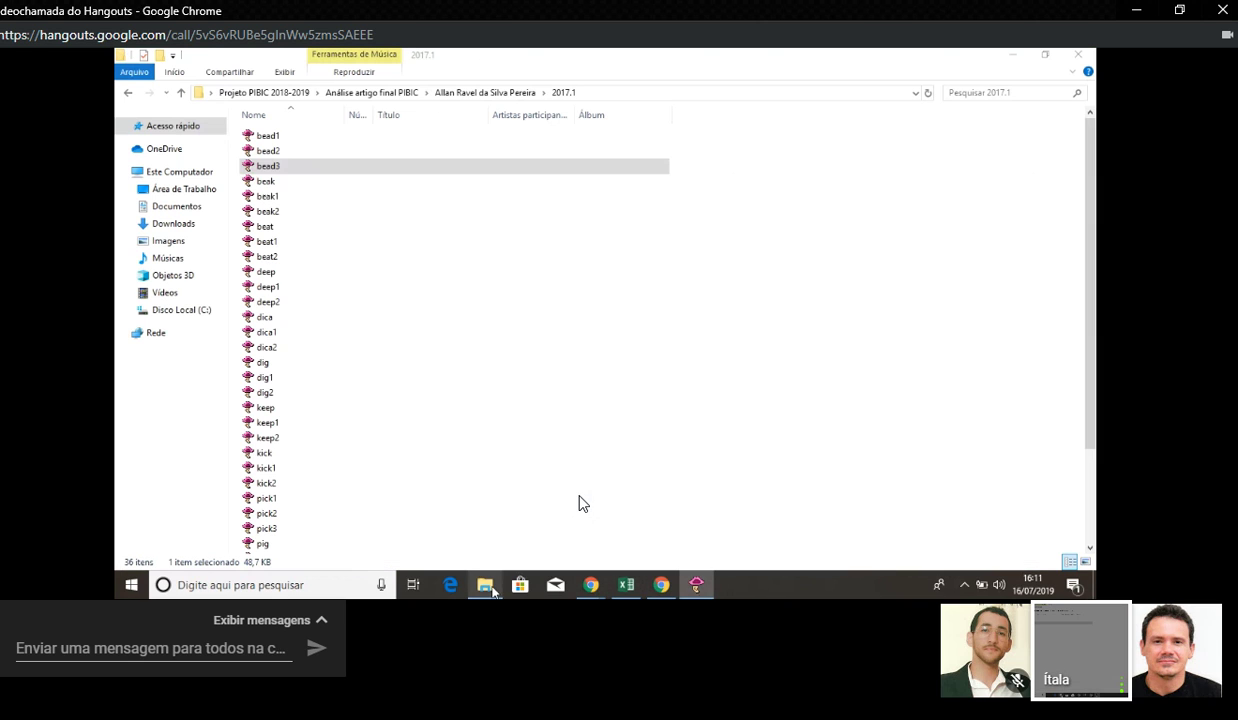
{"action": "left_click", "coordinate": [277, 184]}
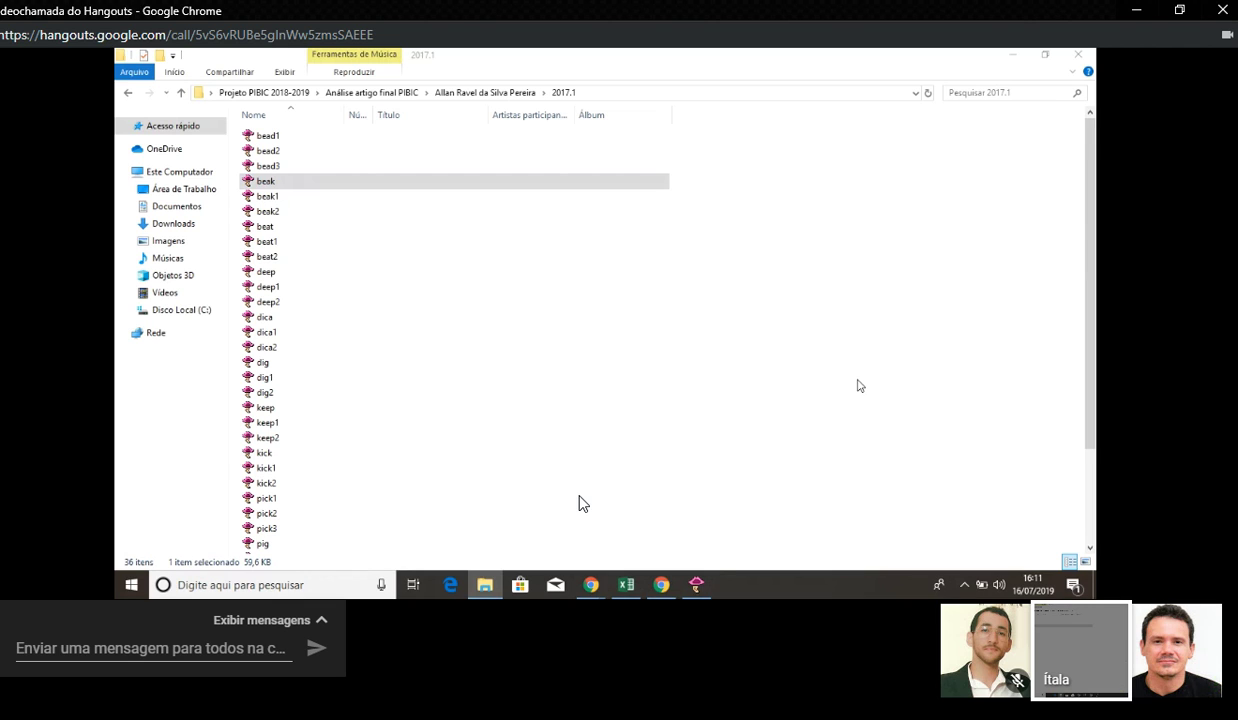
{"action": "mouse_move", "coordinate": [698, 589]}
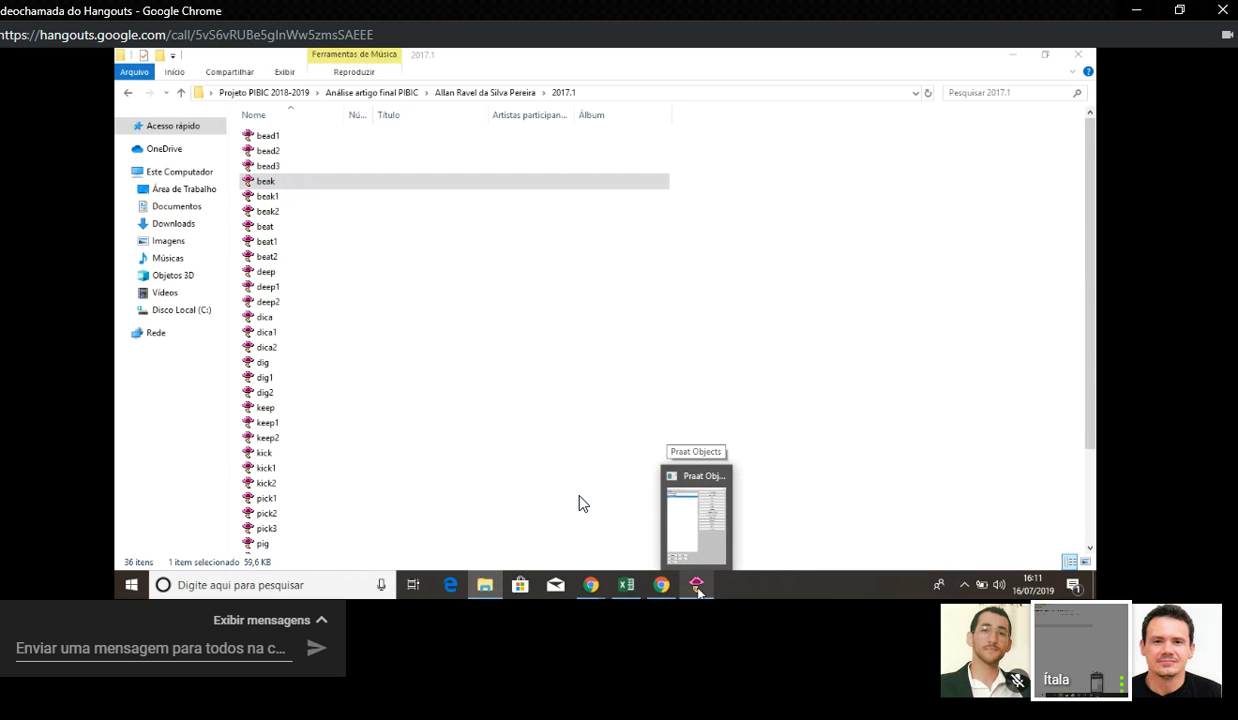
{"action": "left_click", "coordinate": [698, 589]}
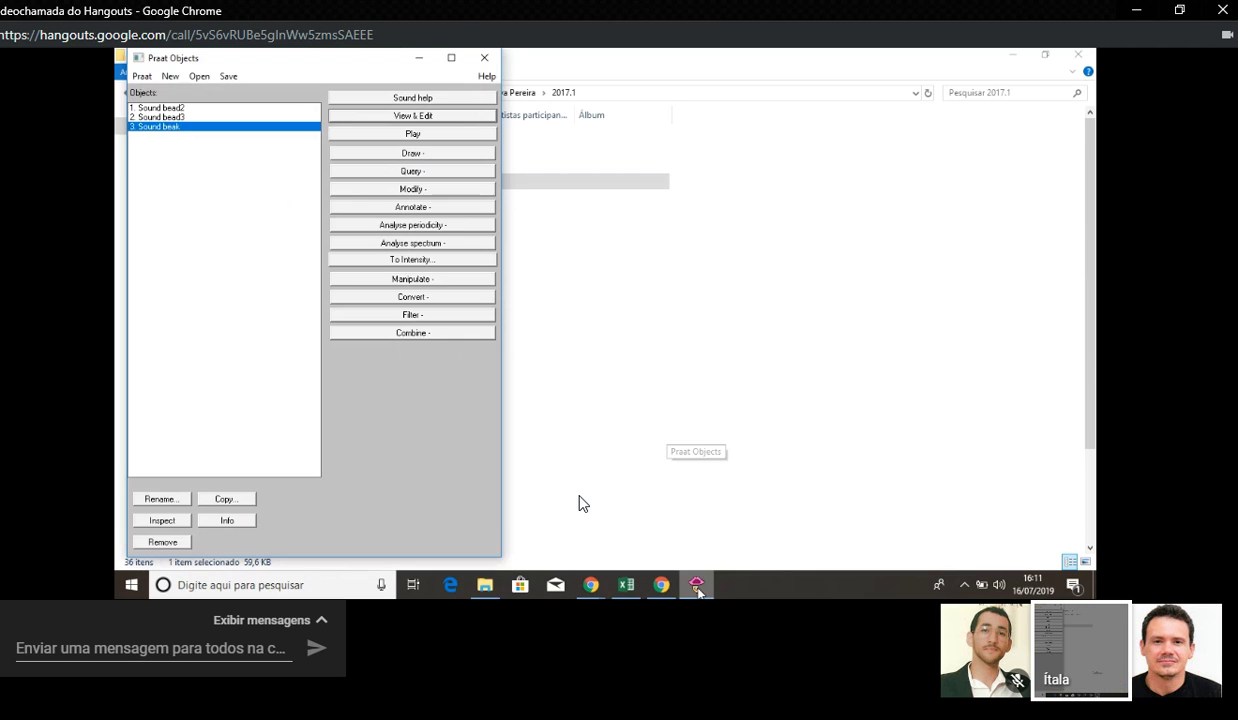
{"action": "left_click", "coordinate": [411, 116]}
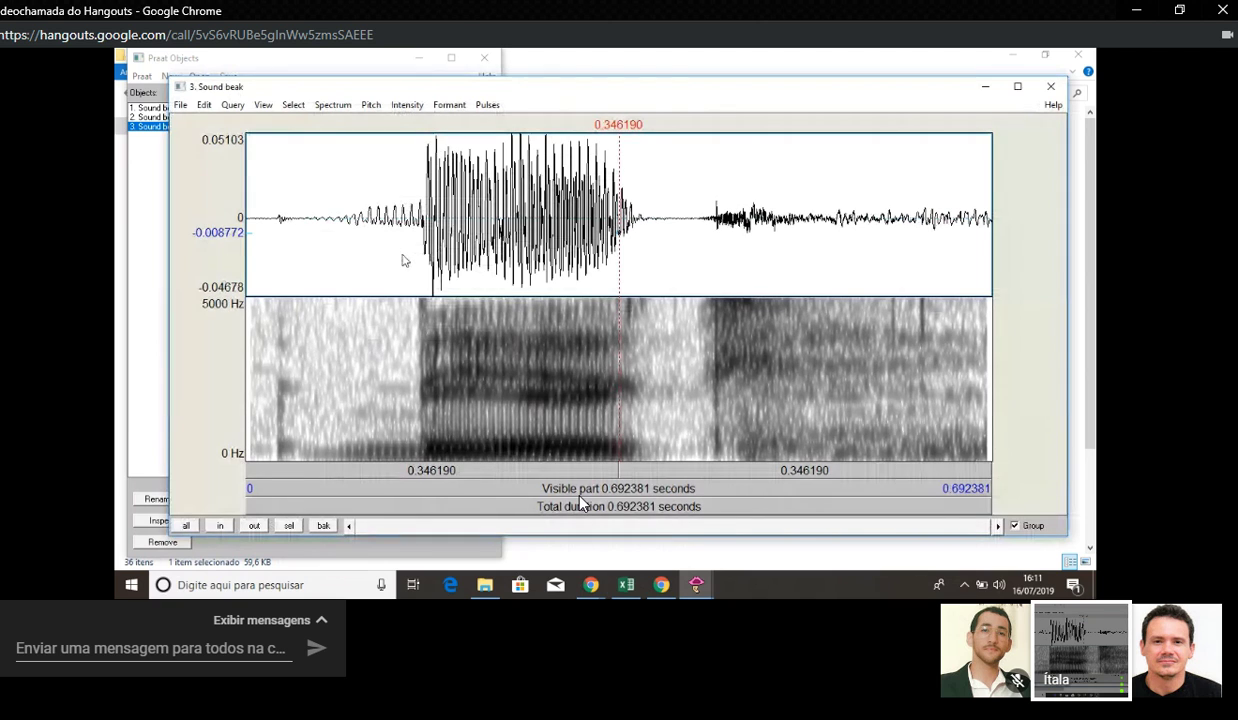
Step: Zoom in on the beak vowel between about 0.145 and 0.394 s, and select the vowel from about 0.169 to 0.349 s
{"action": "left_click", "coordinate": [402, 260]}
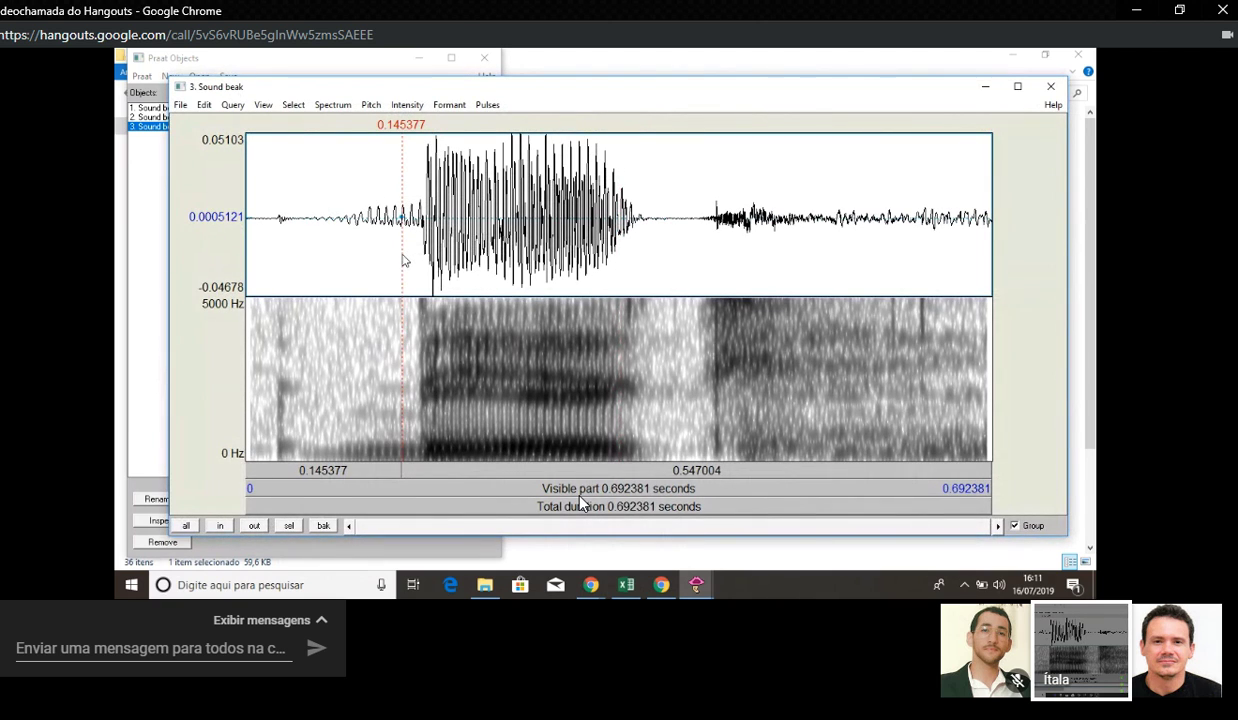
{"action": "left_click_drag", "start_coordinate": [403, 260], "coordinate": [672, 280]}
{"action": "key", "text": "ctrl+n"}
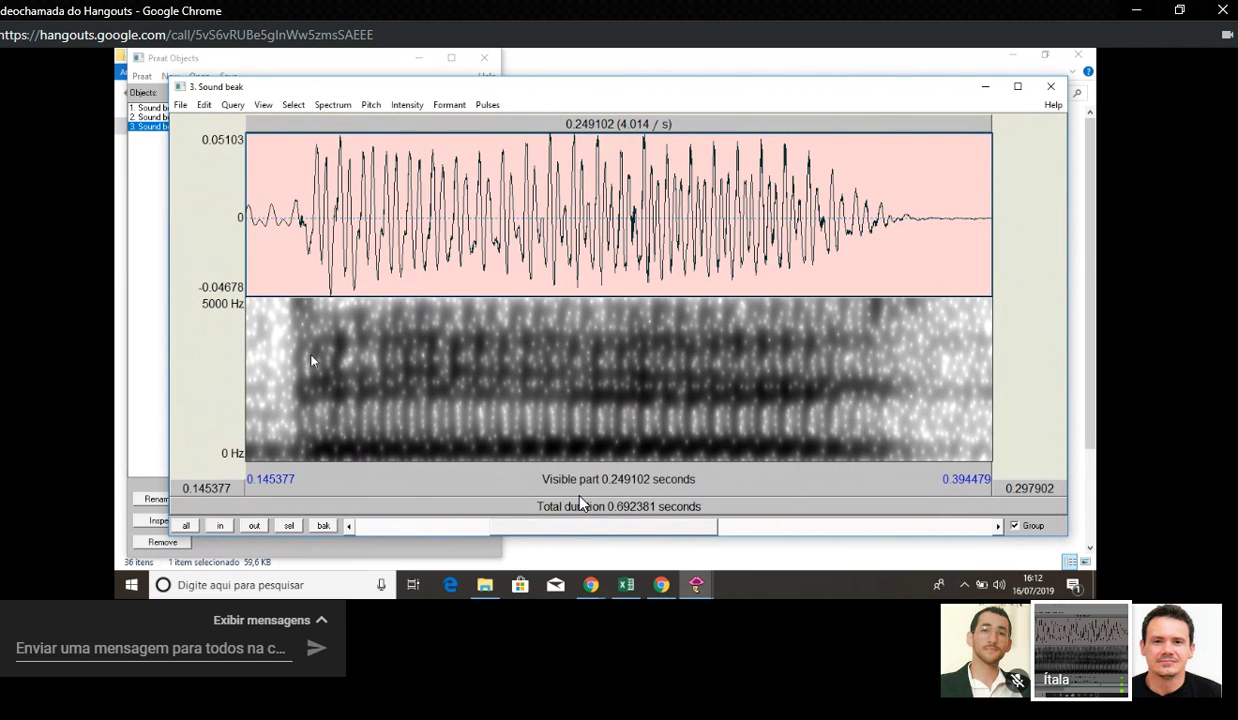
{"action": "left_click", "coordinate": [334, 300]}
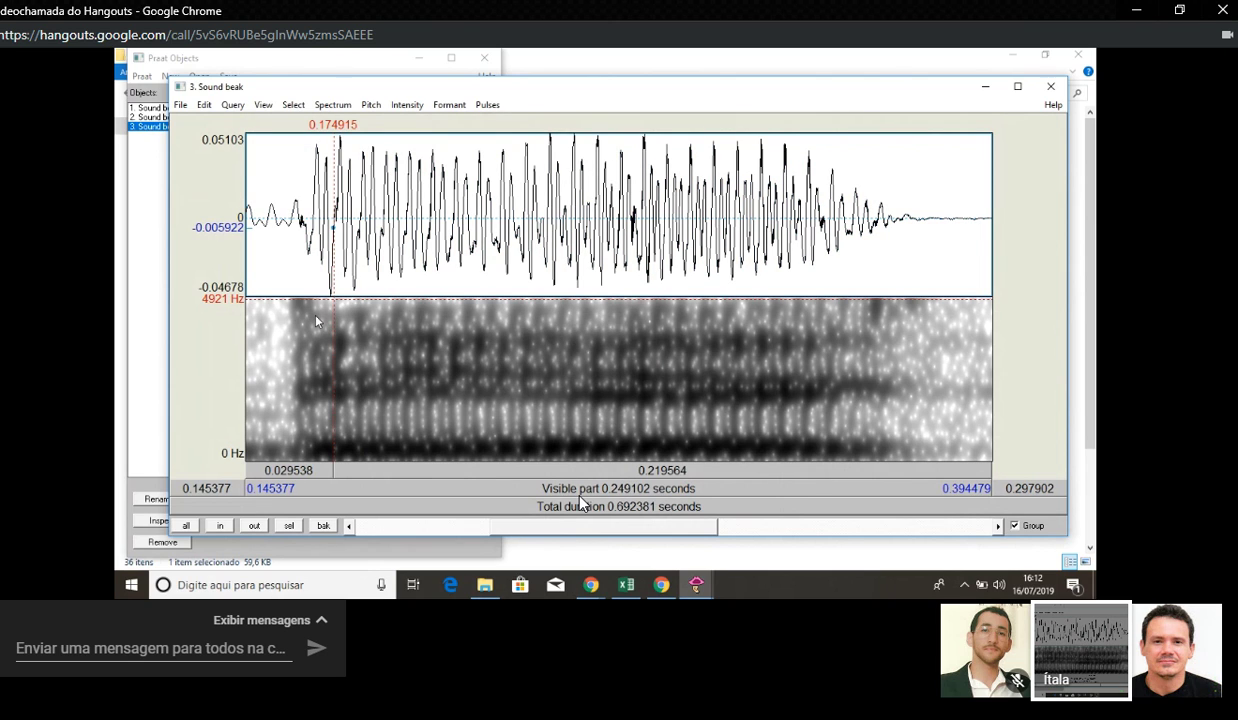
{"action": "left_click", "coordinate": [315, 316]}
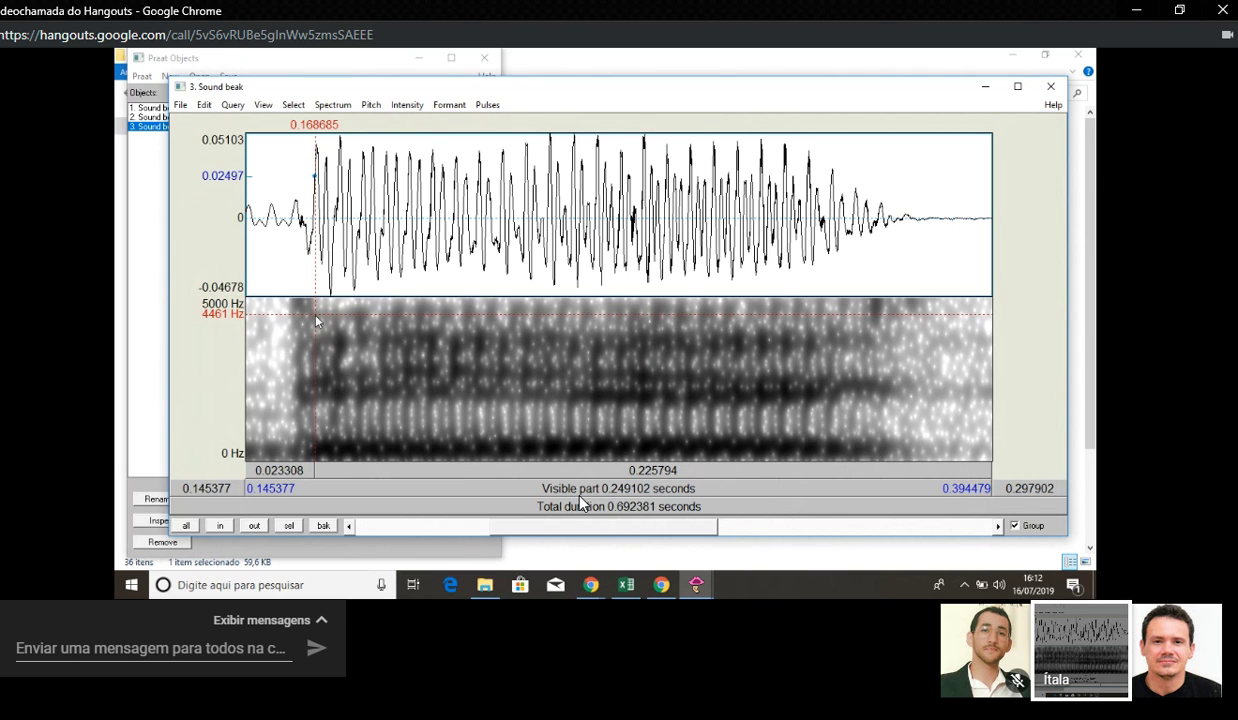
{"action": "left_click_drag", "start_coordinate": [315, 320], "coordinate": [856, 345]}
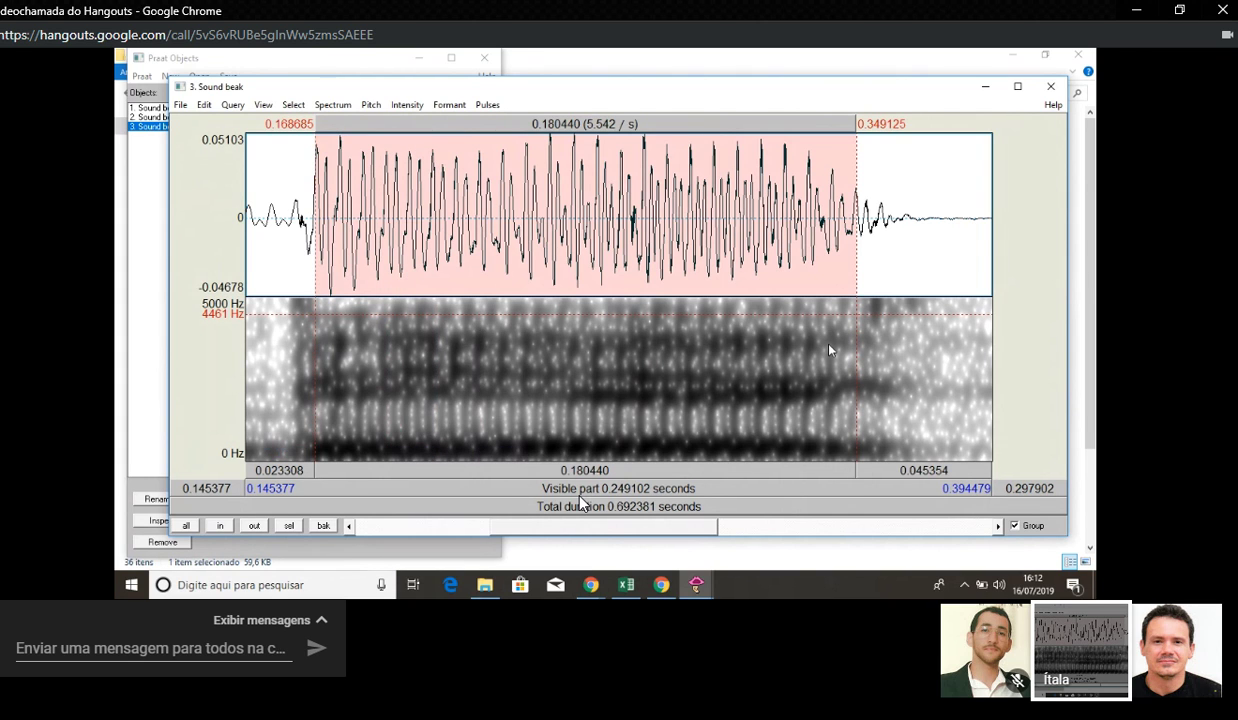
Step: Compare possible onset points of the beak vowel and place the cursor at about 0.168 s
{"action": "left_click", "coordinate": [296, 274]}
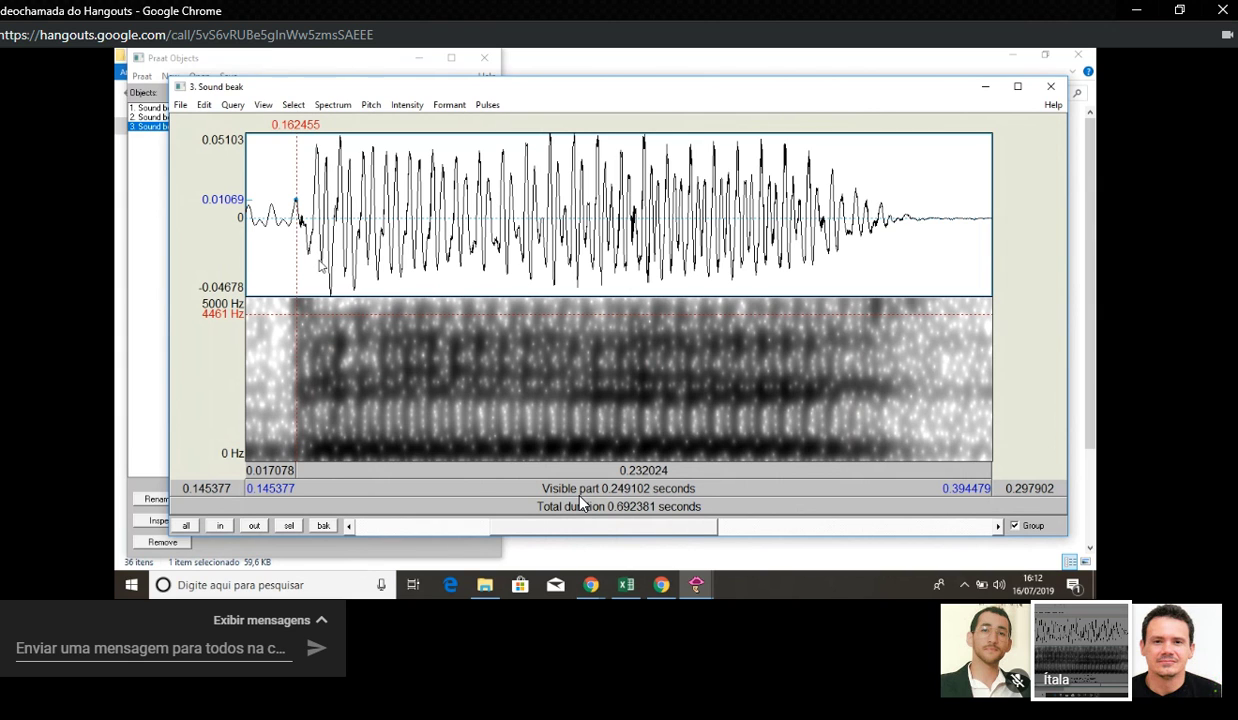
{"action": "left_click", "coordinate": [318, 327]}
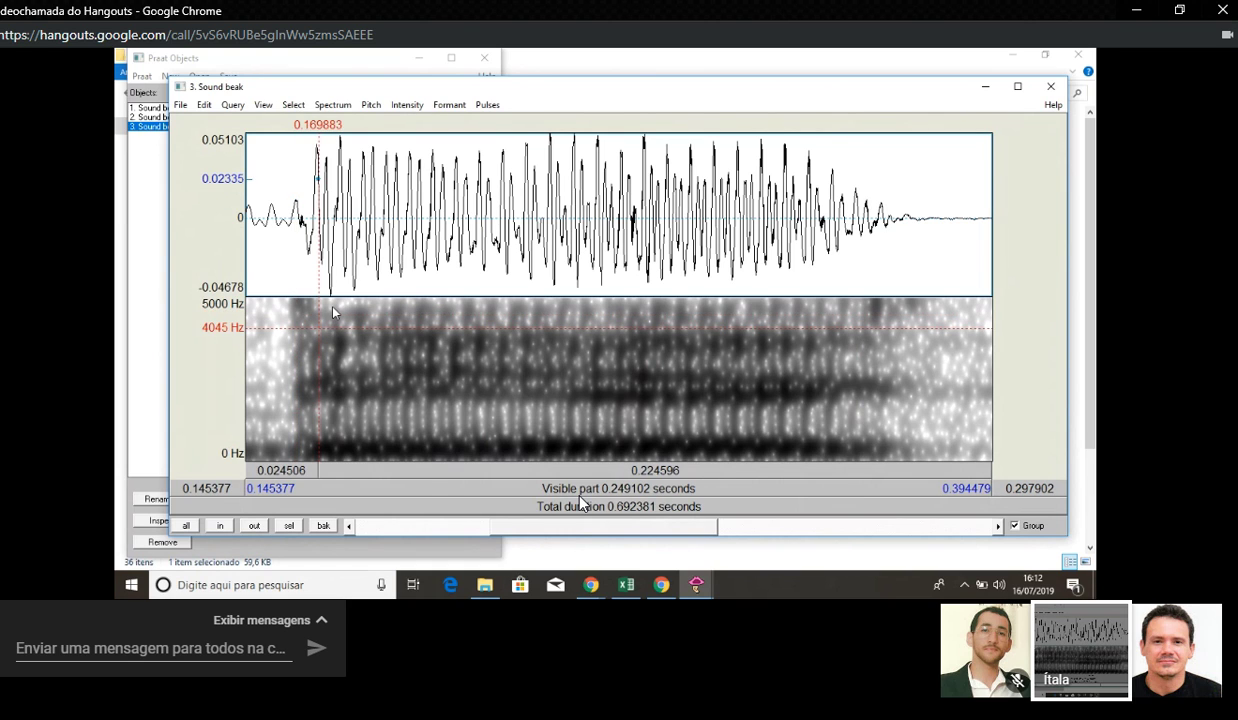
{"action": "left_click", "coordinate": [332, 306]}
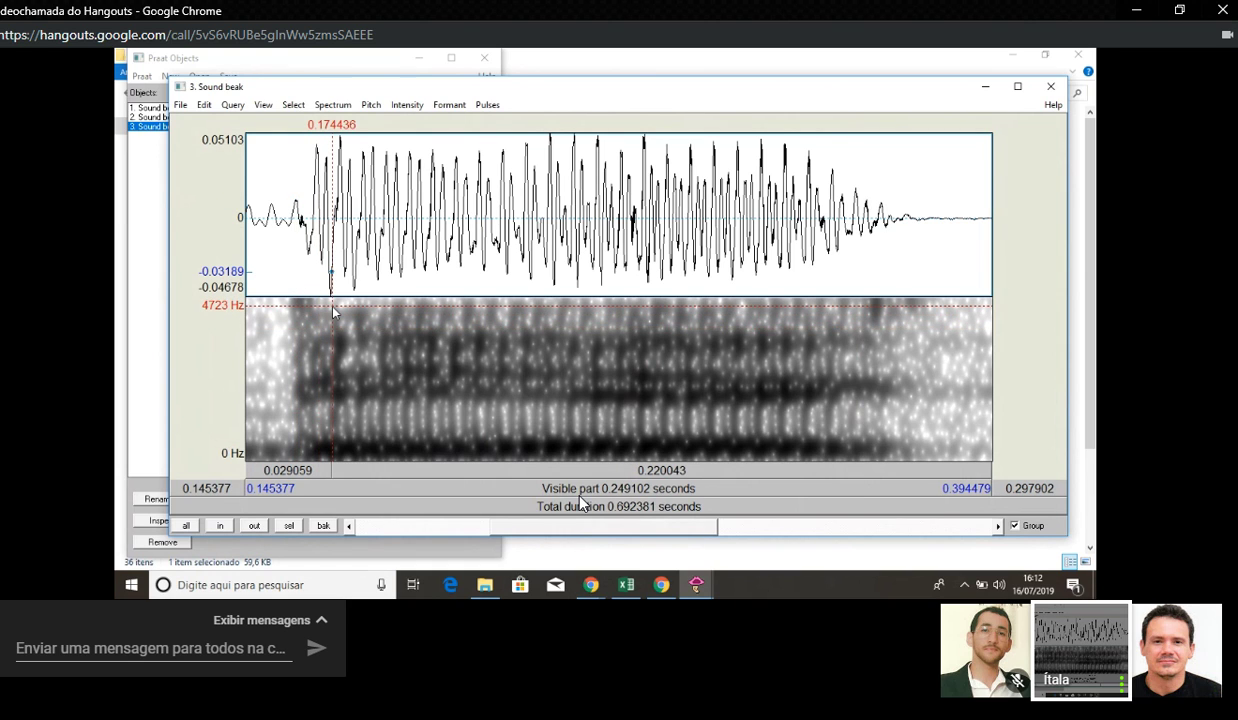
{"action": "left_click", "coordinate": [330, 303]}
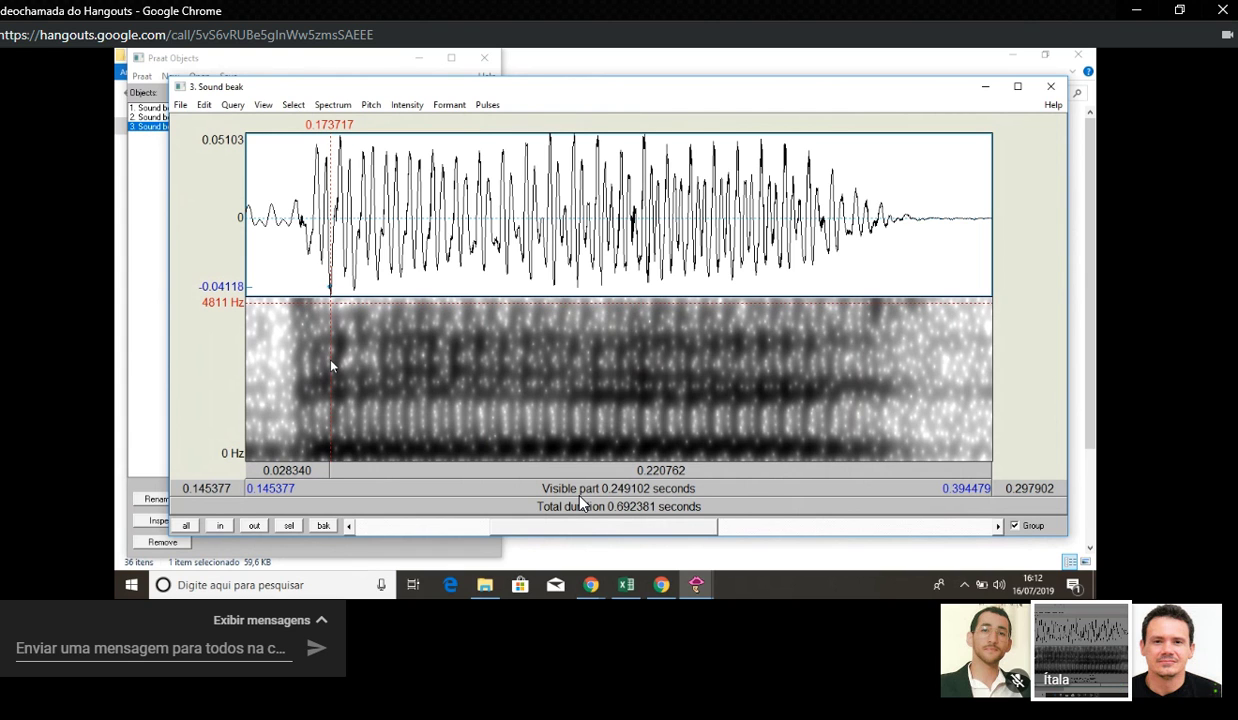
{"action": "mouse_move", "coordinate": [331, 365]}
{"action": "left_mouse_down"}
{"action": "mouse_move", "coordinate": [423, 360]}
{"action": "mouse_move", "coordinate": [323, 356]}
{"action": "left_mouse_up"}
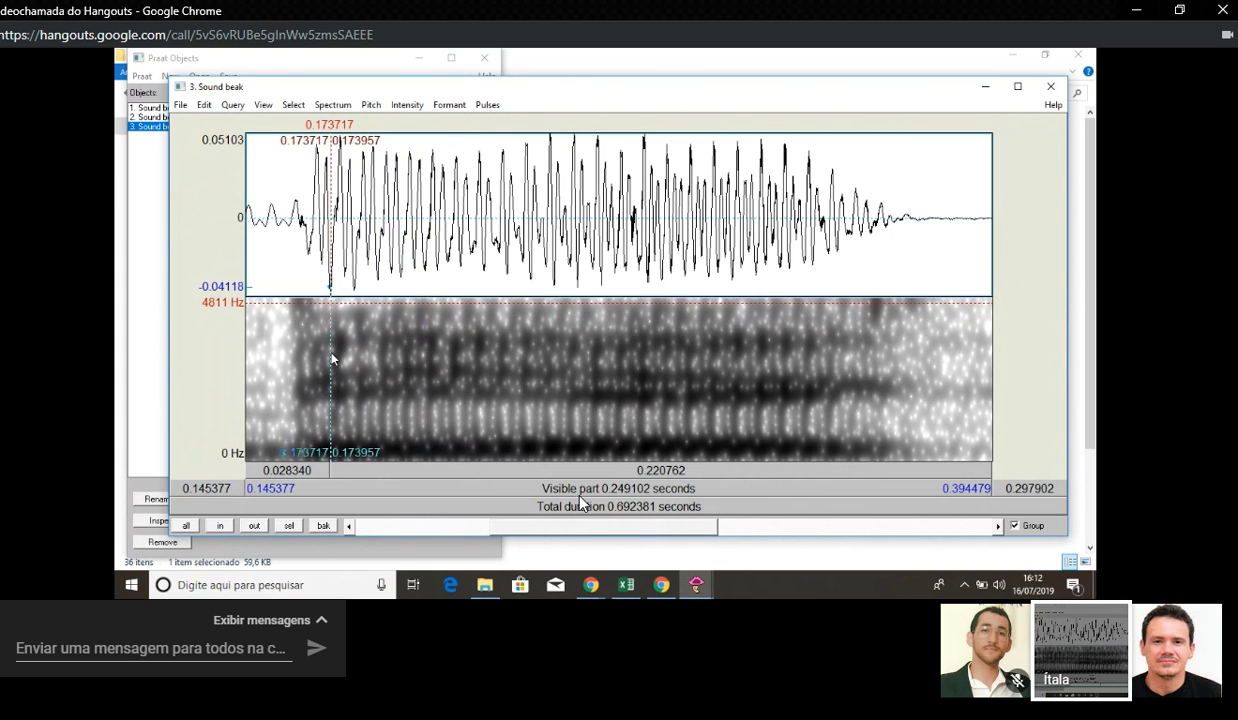
{"action": "left_click", "coordinate": [315, 360]}
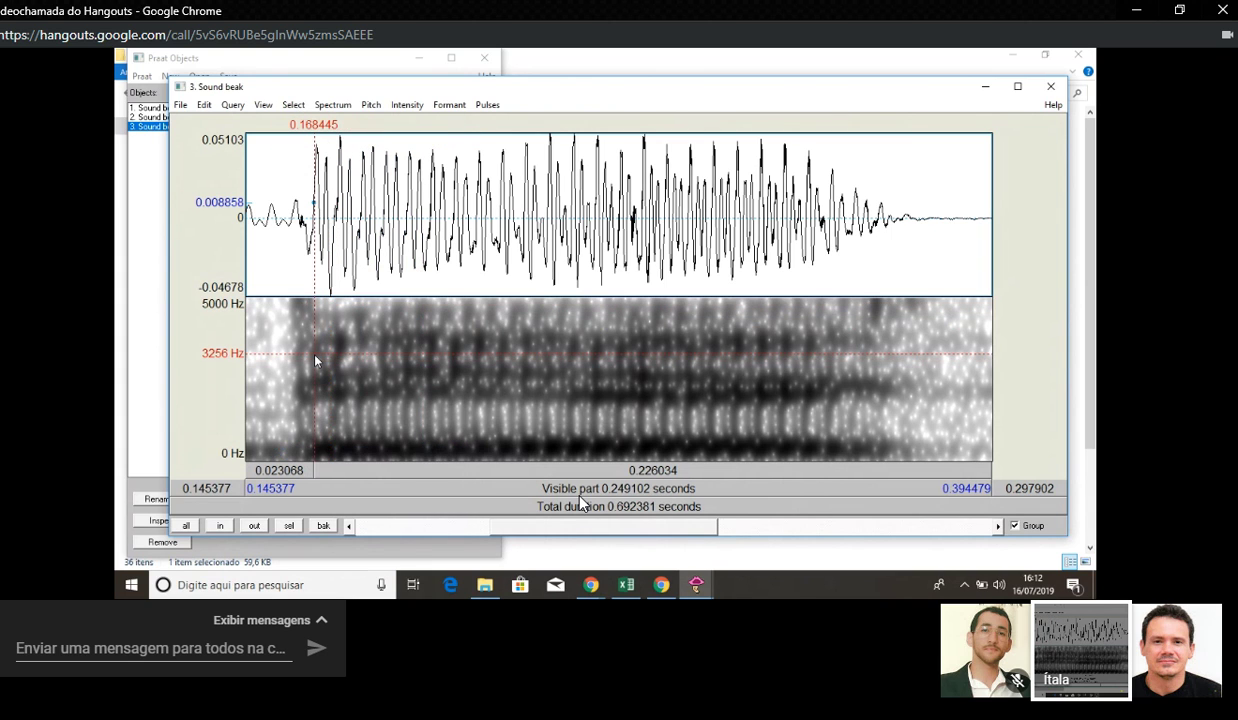